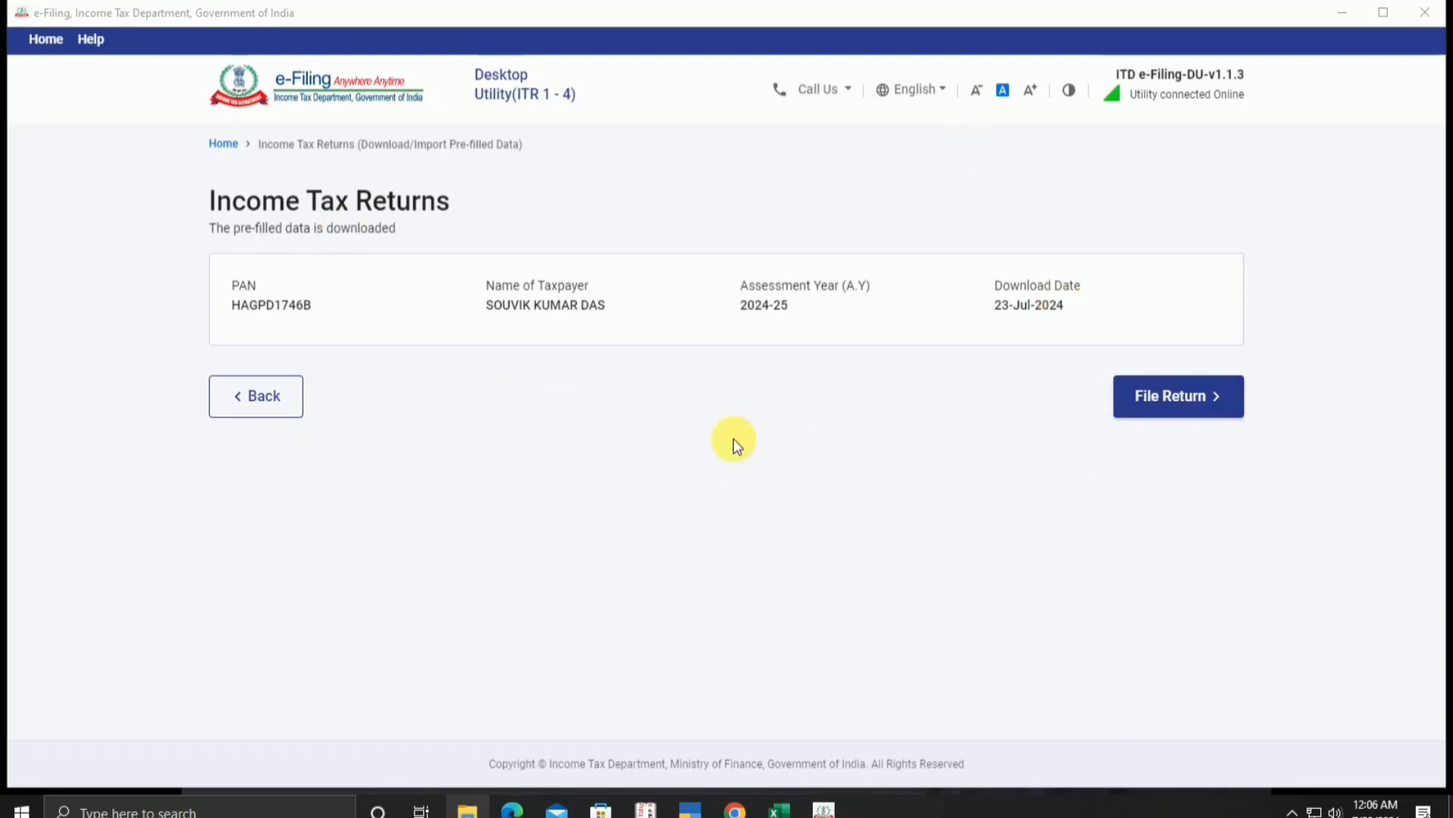
Start filing the A.Y. 2024-25 return and set the applicable status to Individual.
left_click(1143, 397)
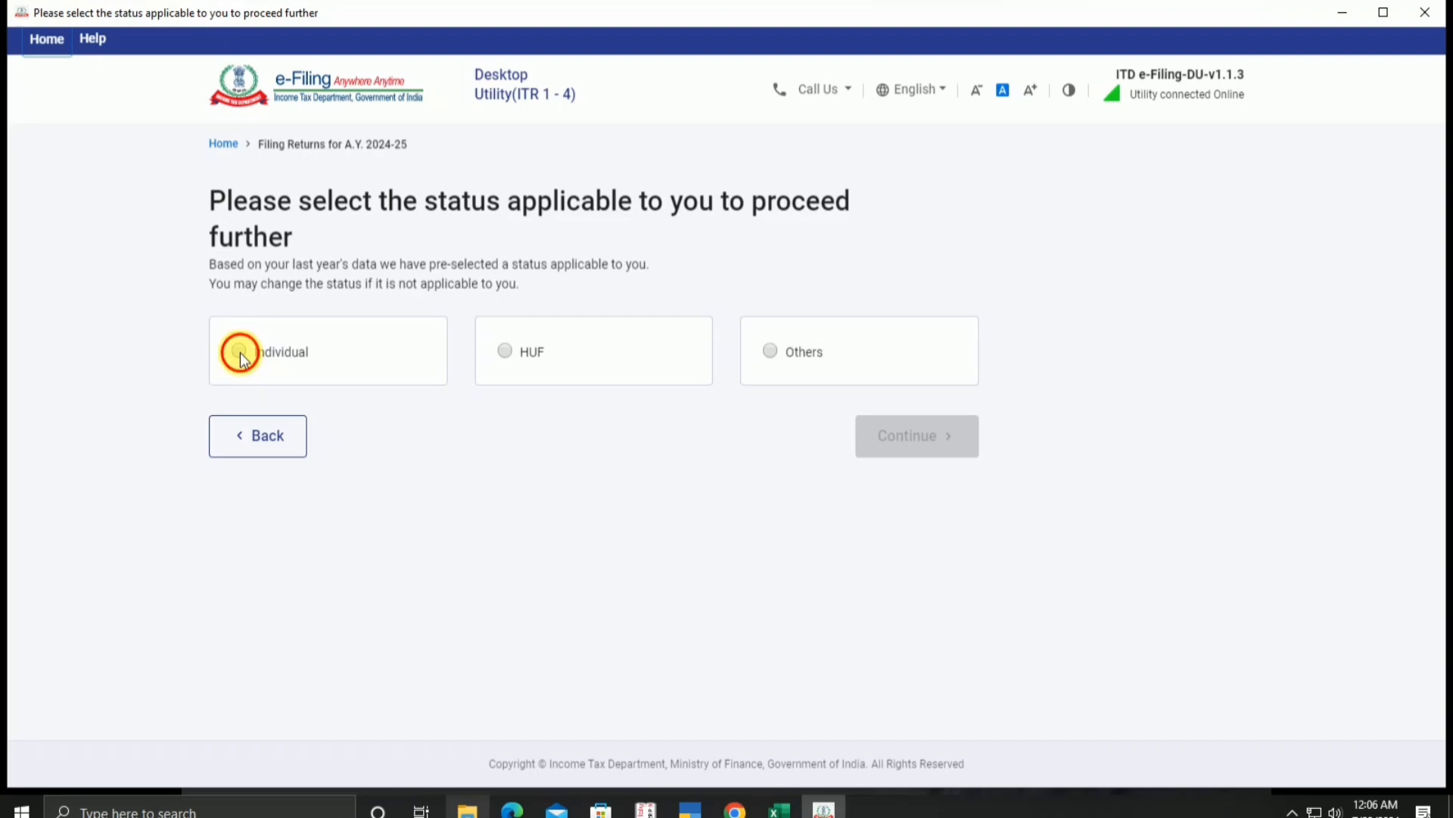
left_click(240, 352)
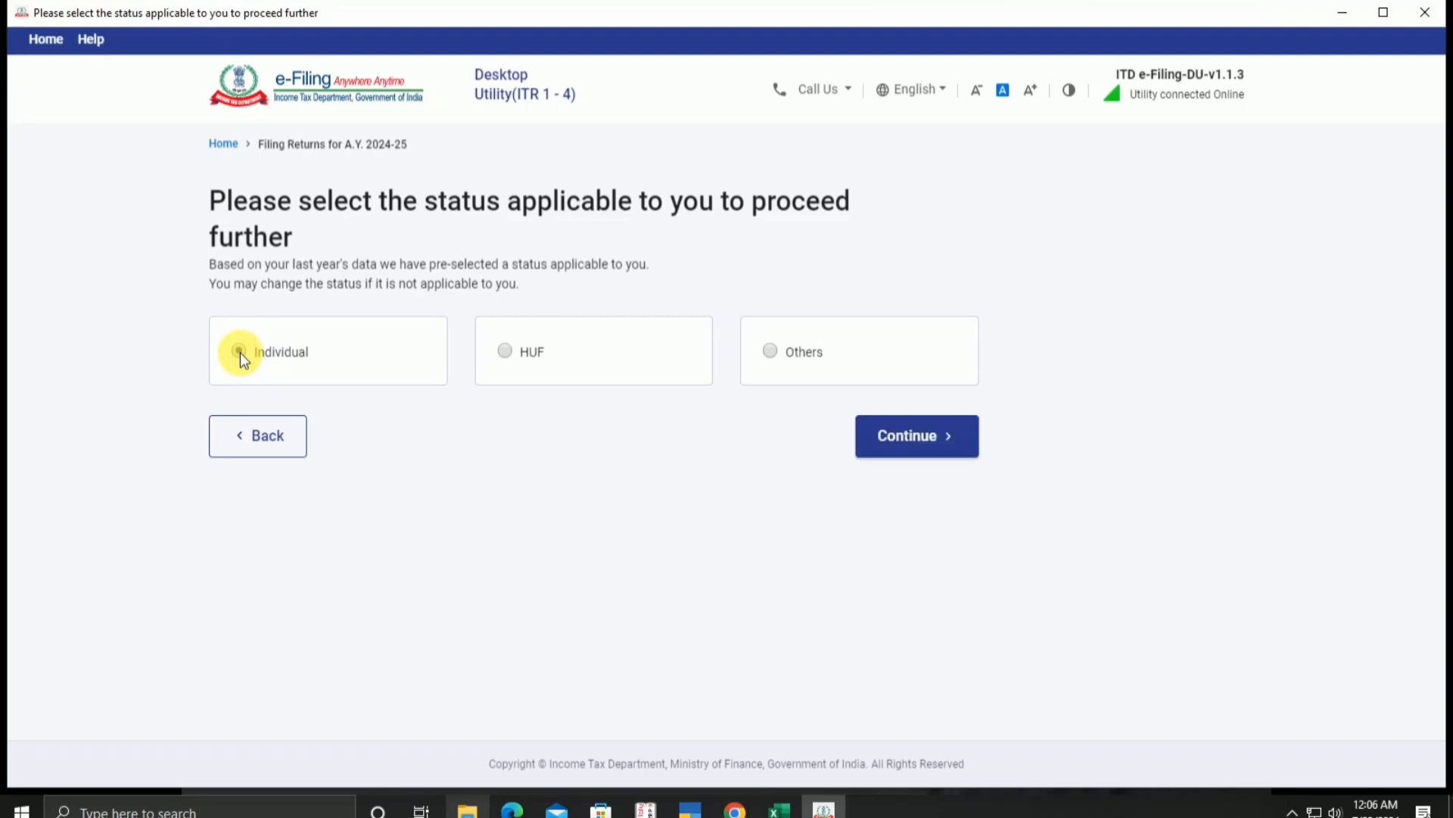
left_click(956, 437)
Choose ITR-3 as the return form and proceed with it.
left_click(739, 371)
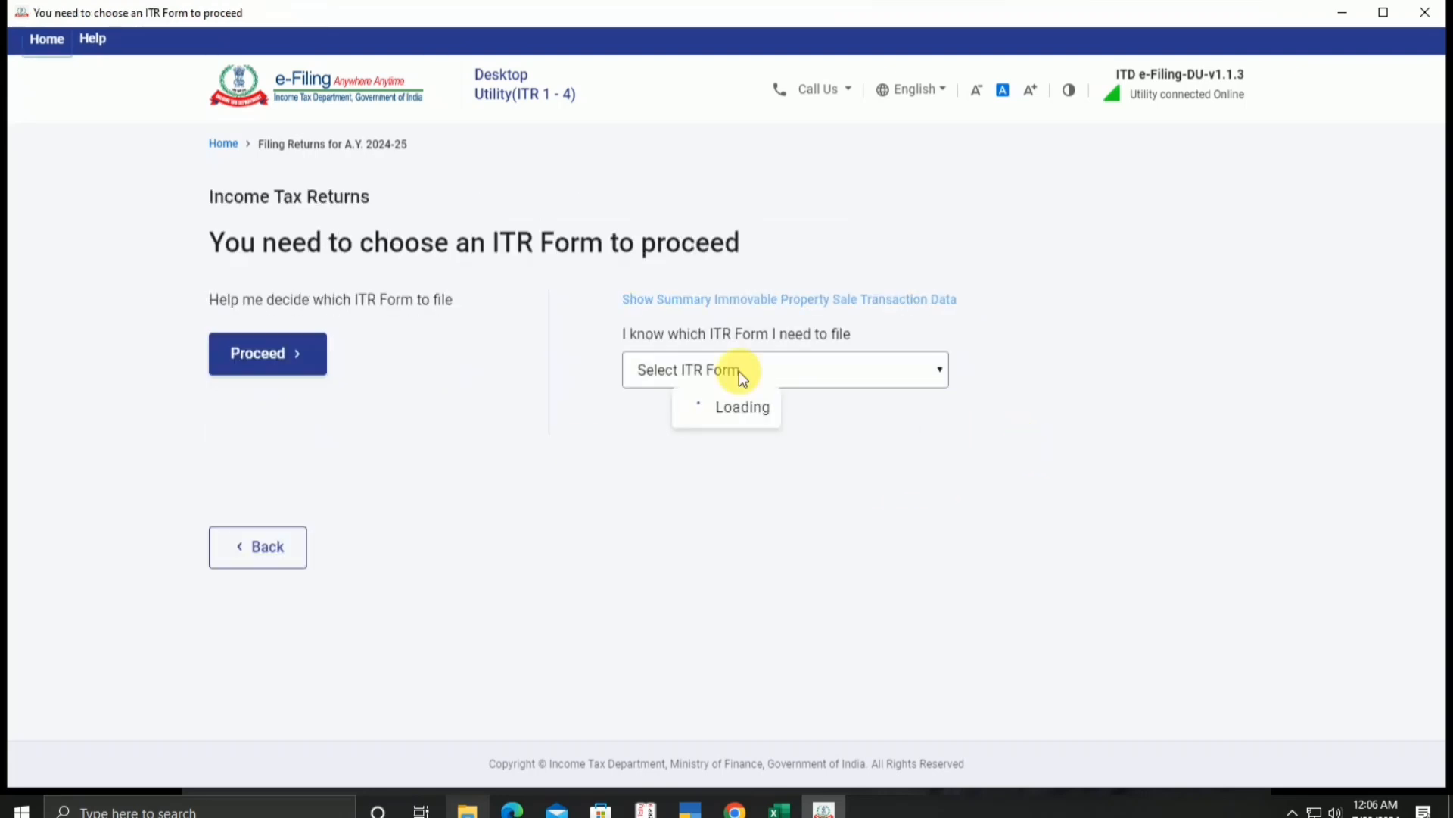
left_click(882, 383)
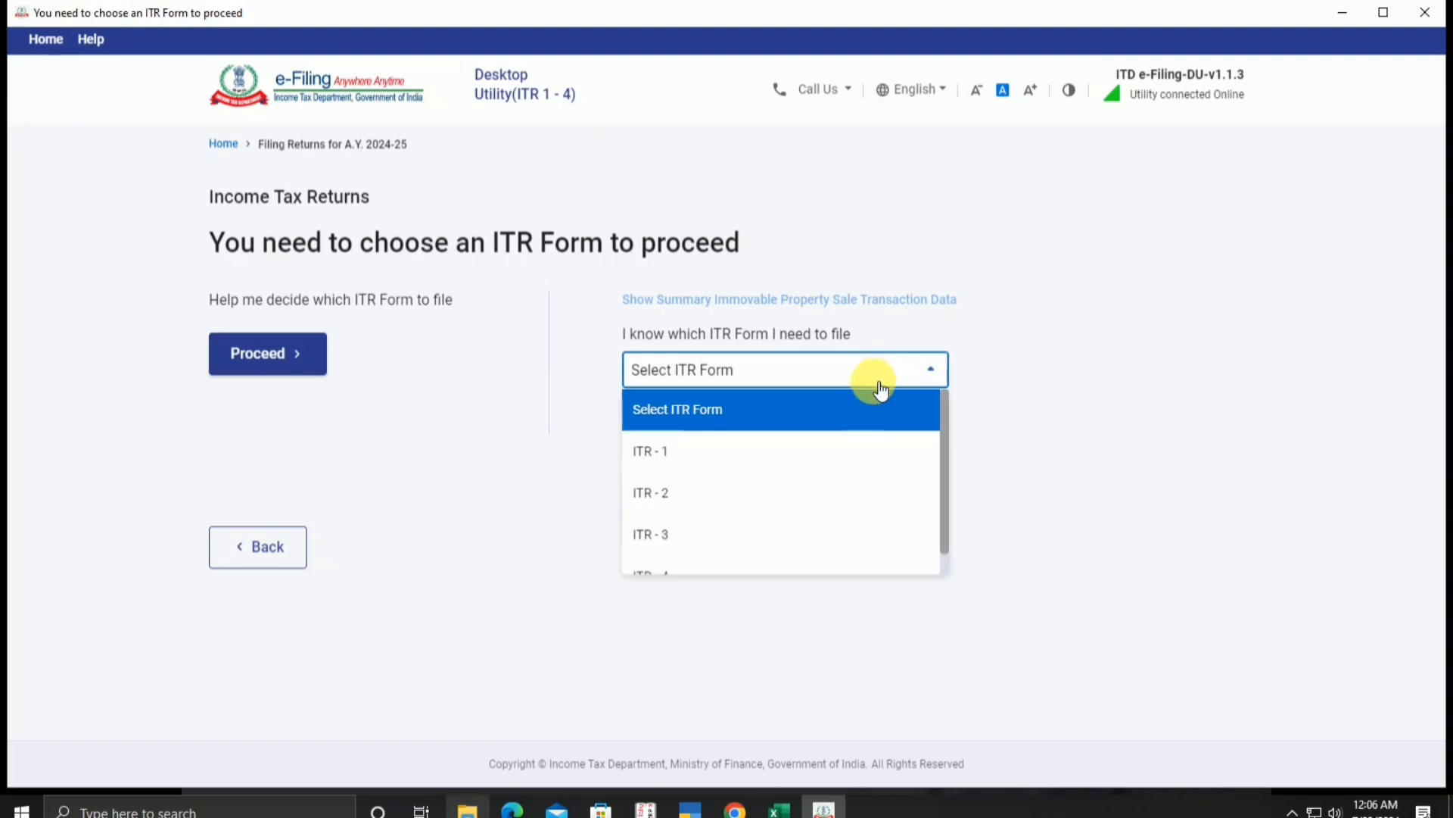
left_click(842, 530)
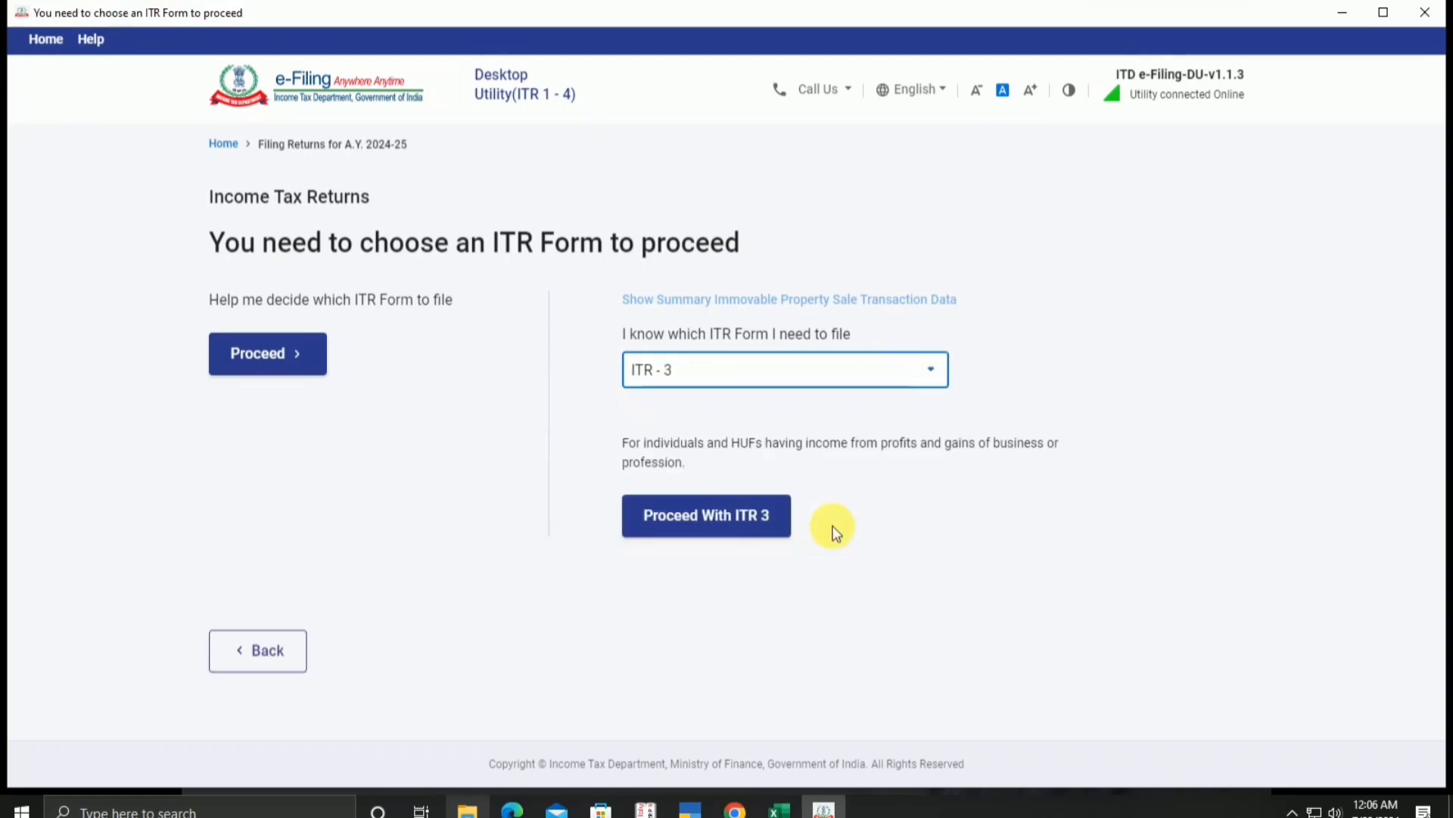
left_click(742, 522)
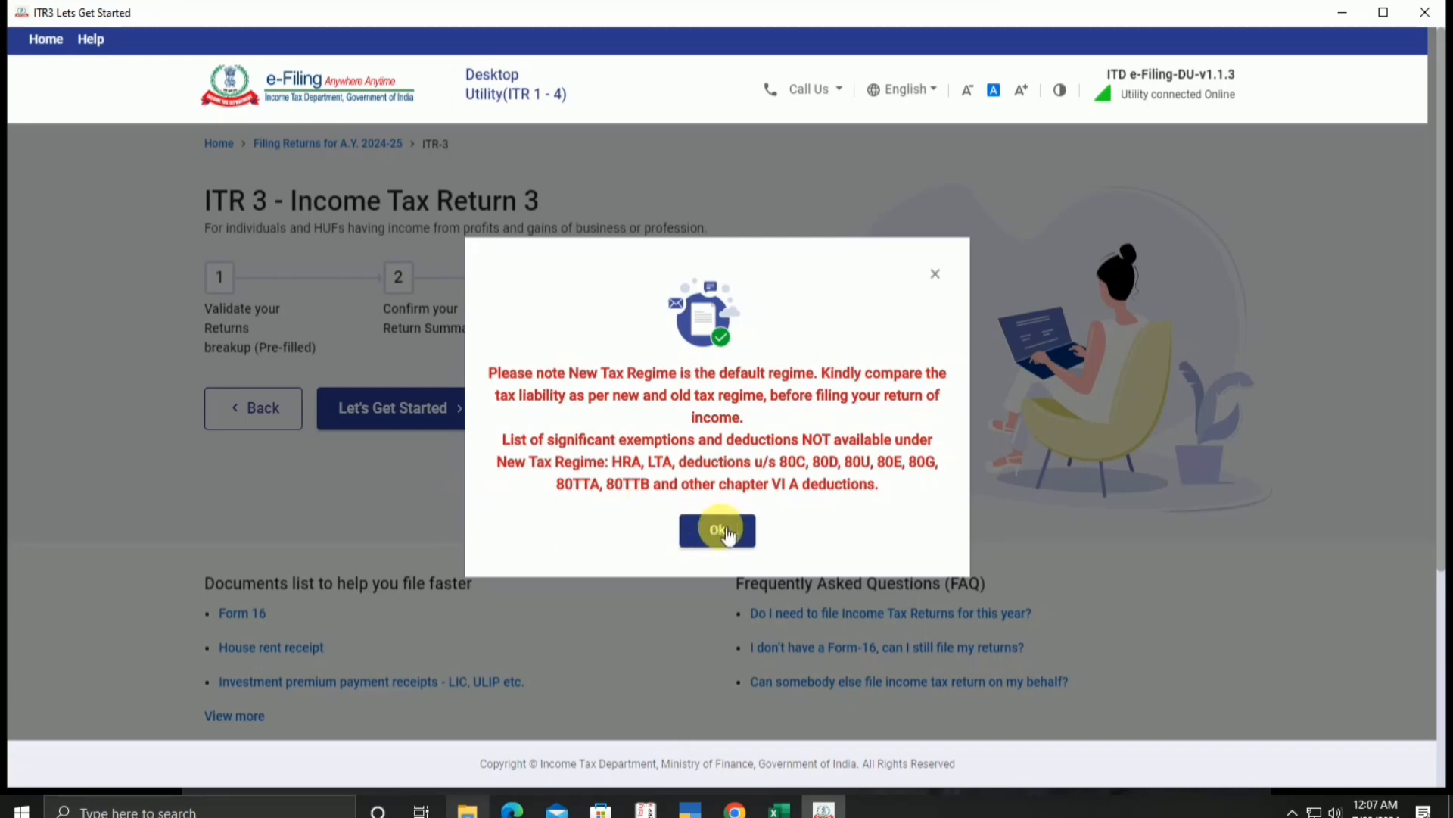
Dismiss the notice about the New Tax Regime being the default.
scroll(939, 318, "down", 3)
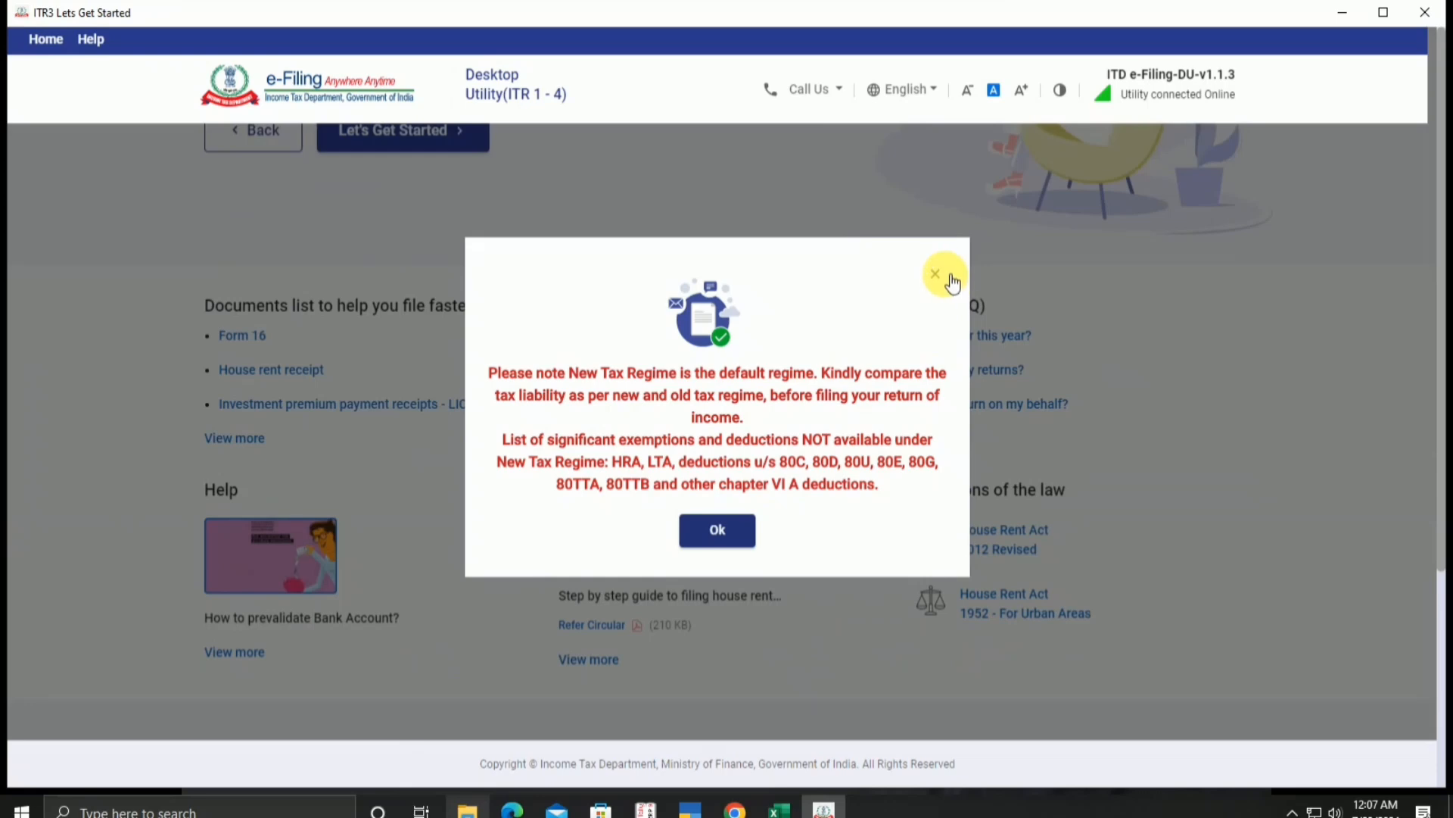
scroll(941, 338, "up", 3)
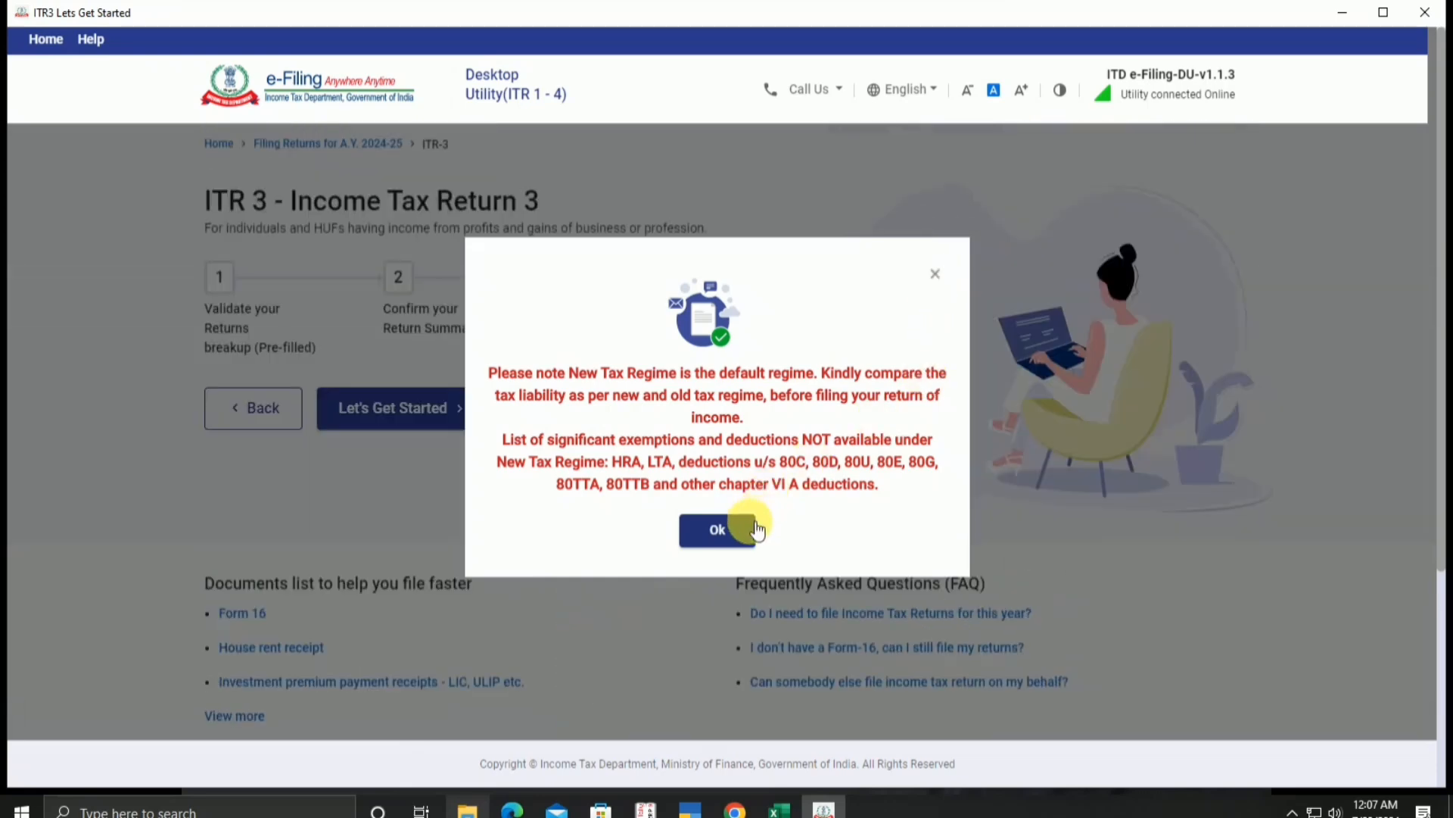
left_click(1080, 485)
scroll(885, 458, "down", 3)
scroll(587, 379, "up", 3)
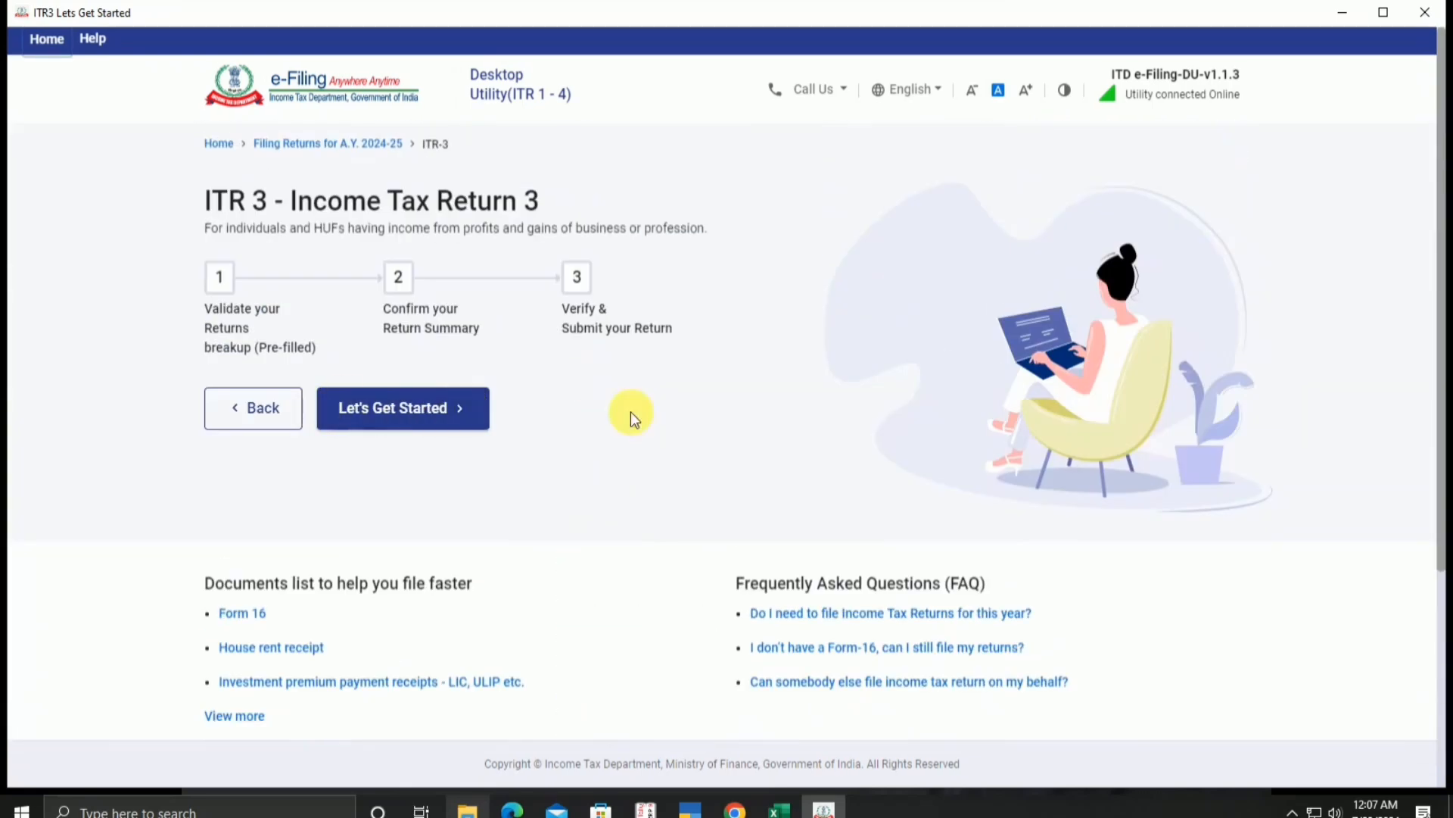
Get started with the ITR-3 return and give Others as the reason for filing.
left_click(391, 407)
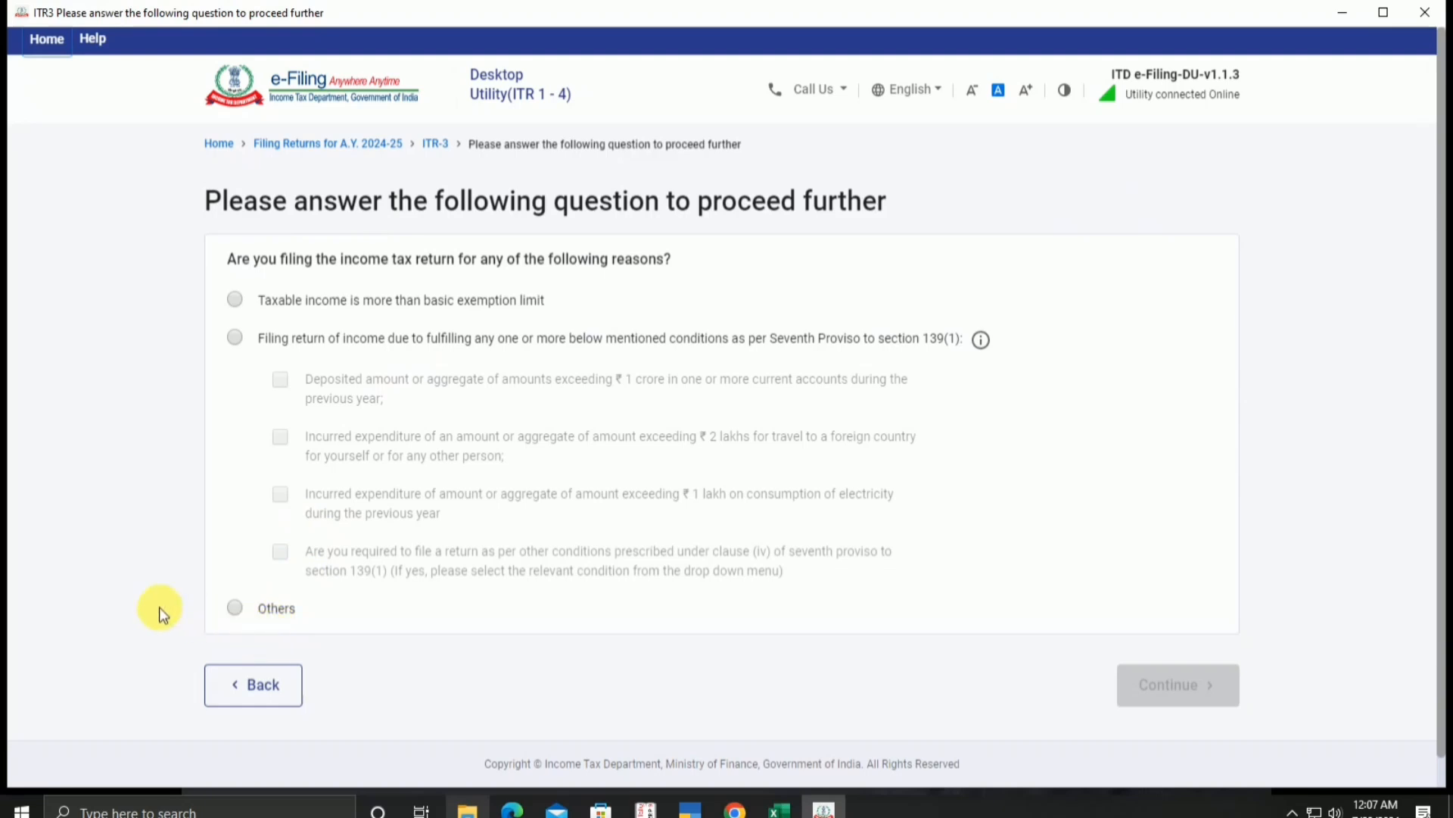
left_click(233, 608)
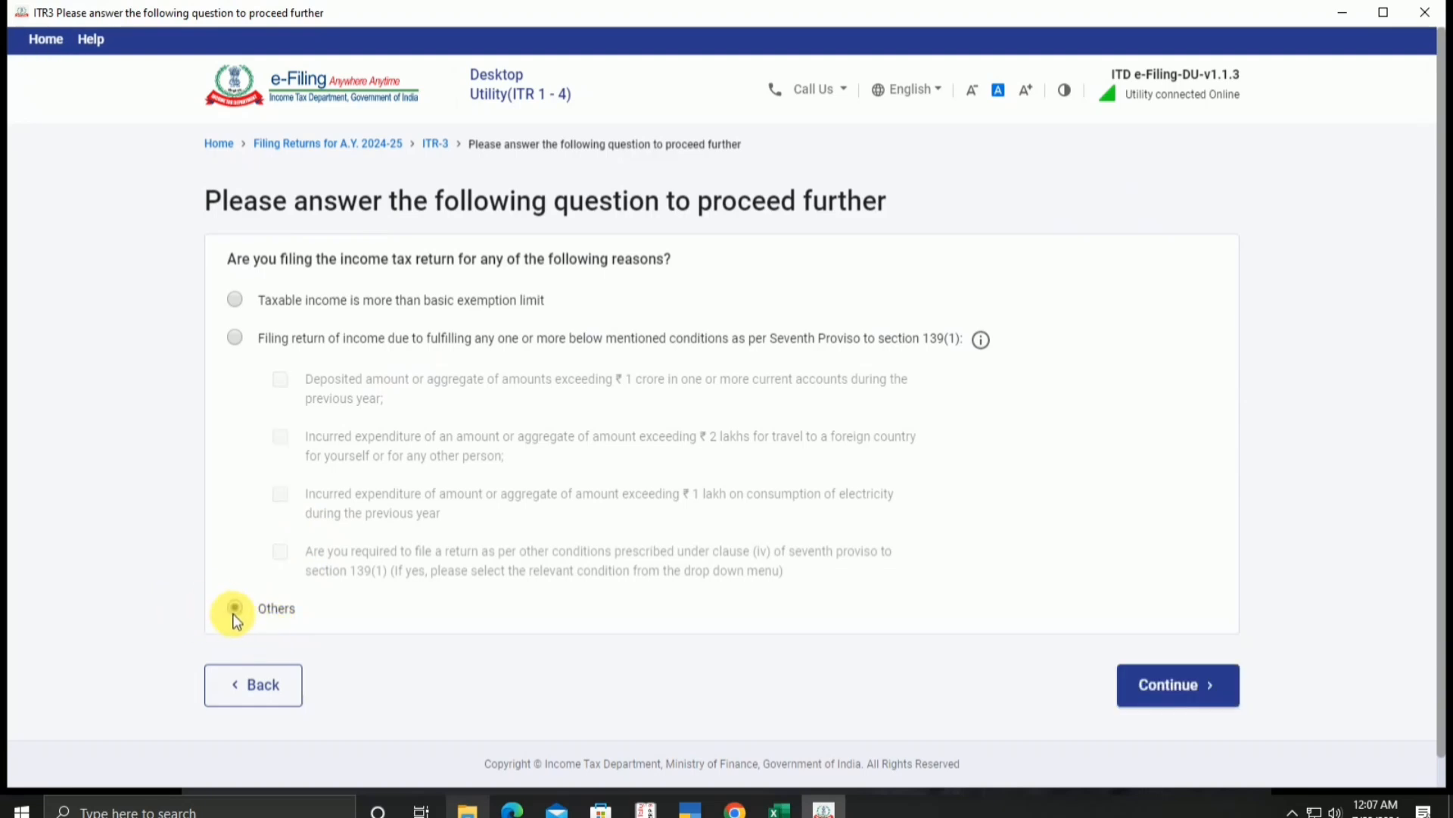
left_click(1180, 685)
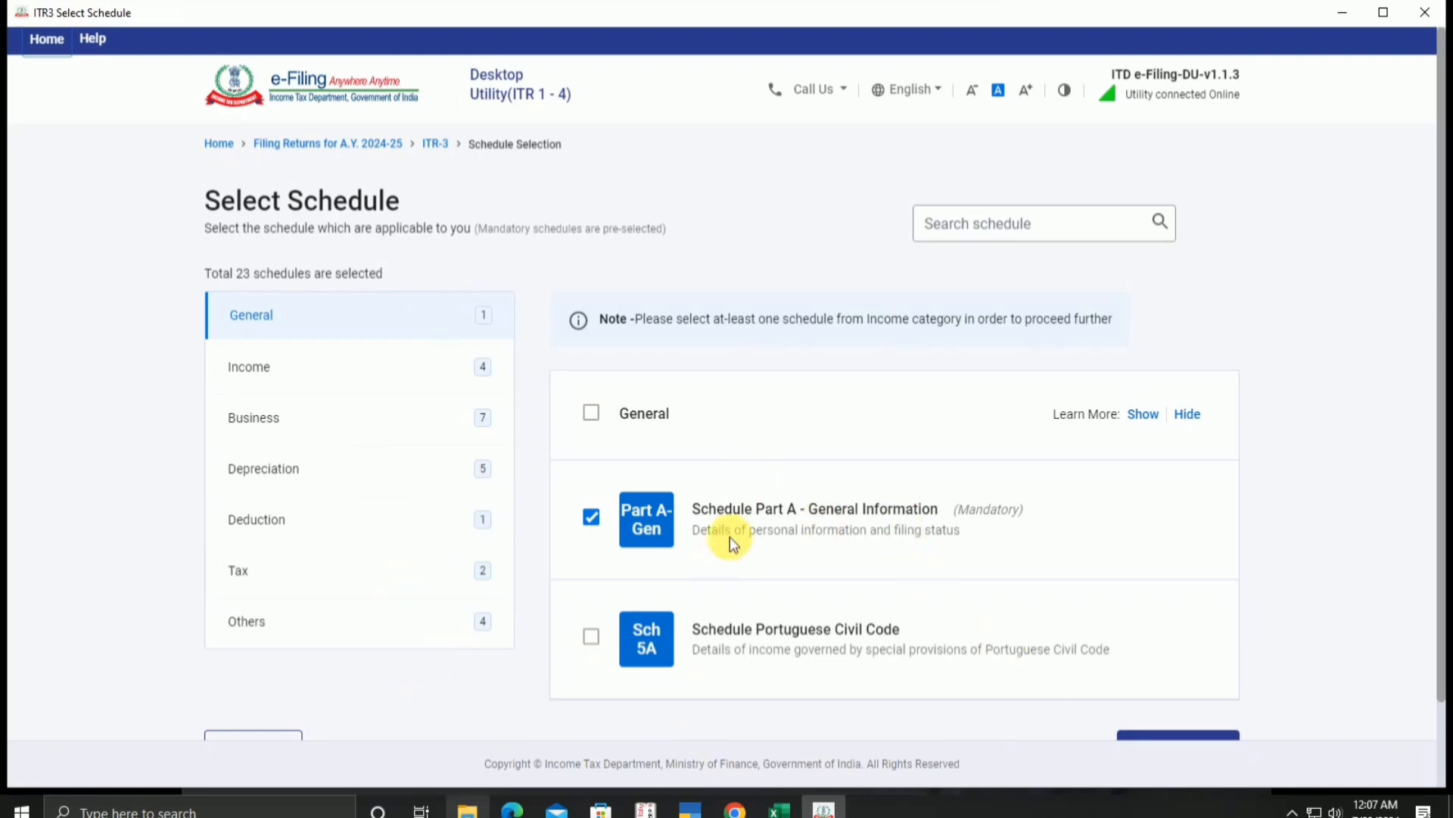
Add Schedule 112A and Schedule VDA to the selected Income schedules.
scroll(735, 530, "down", 1)
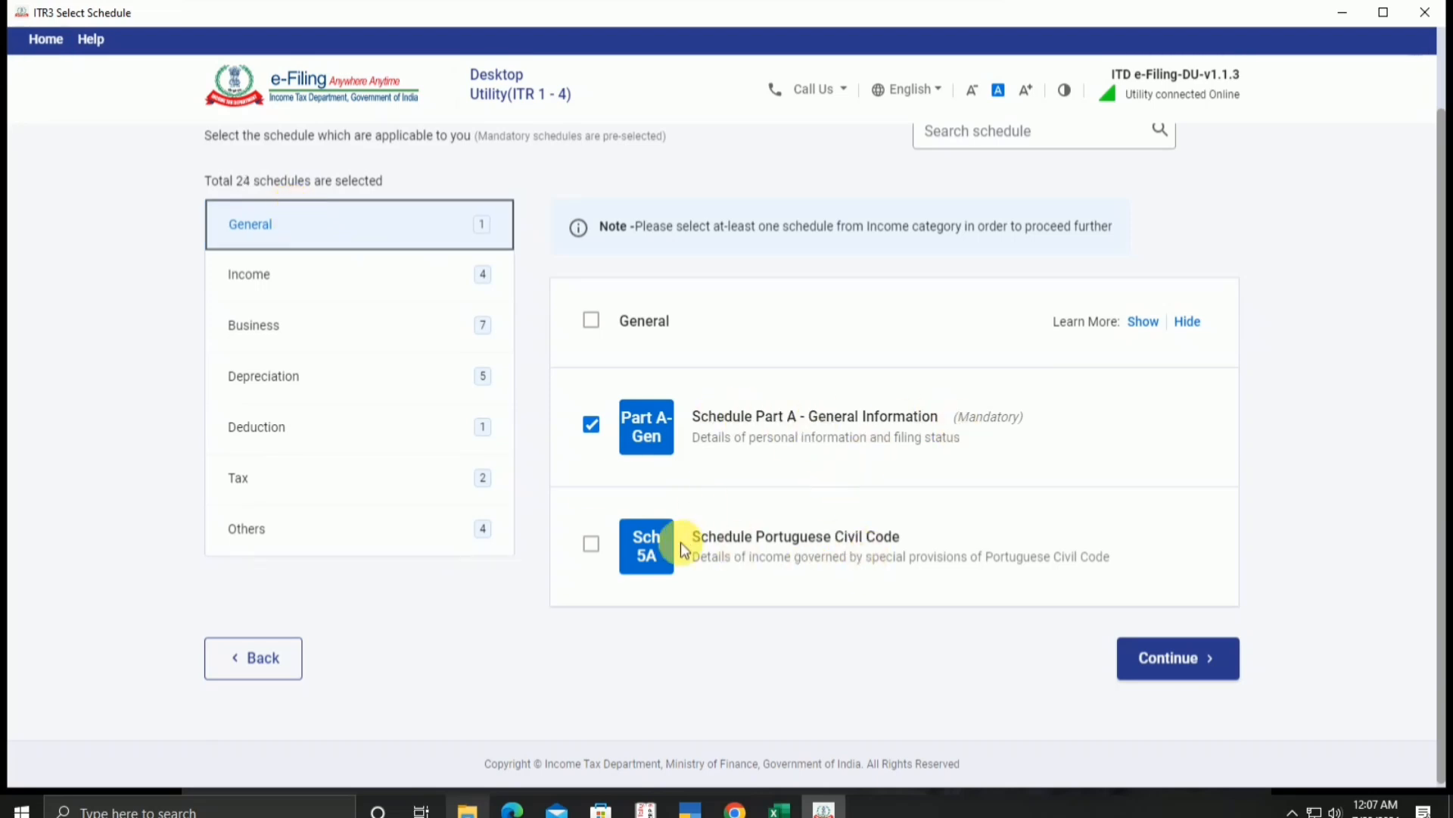
scroll(757, 555, "down", 1)
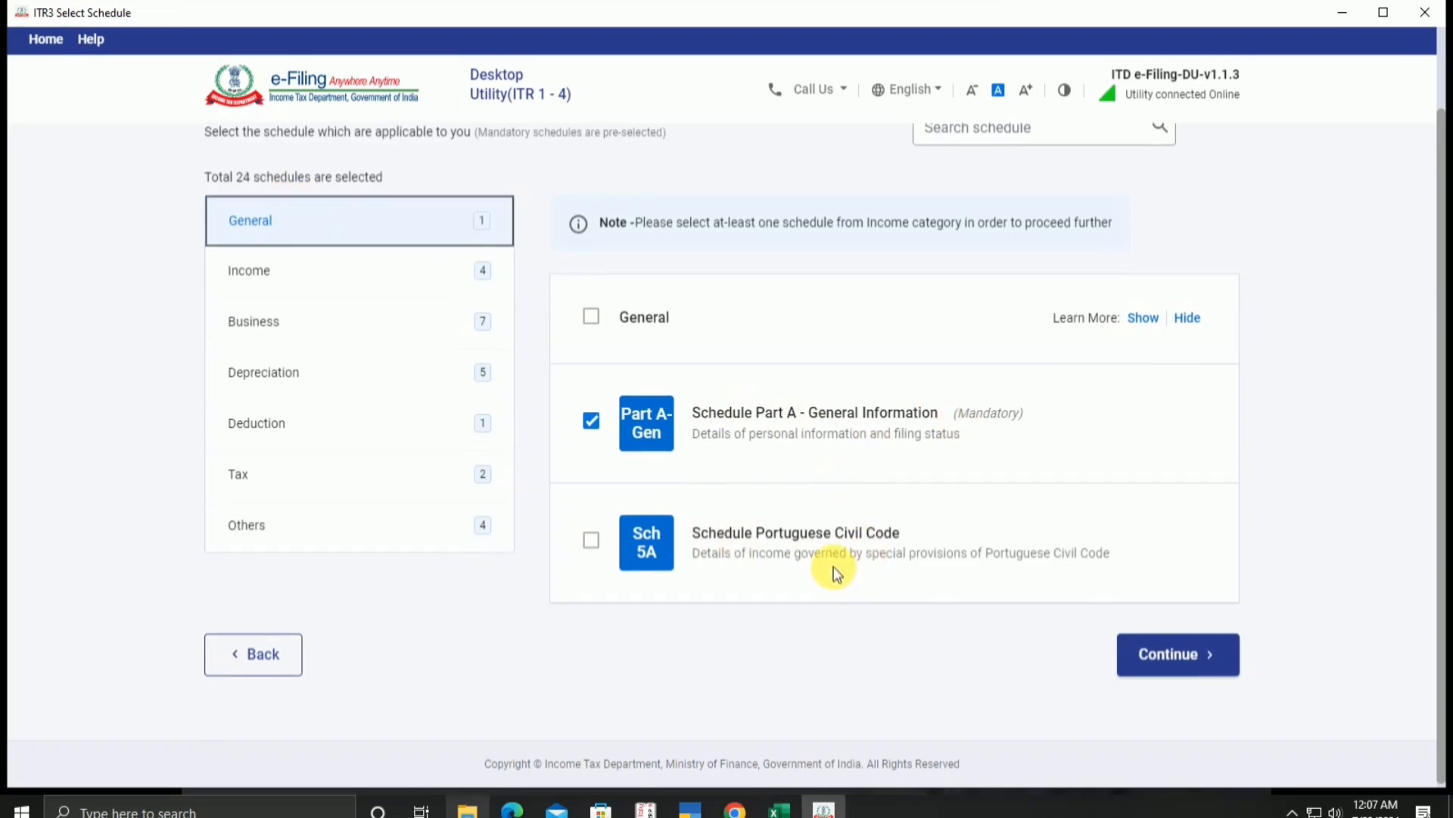
left_click(330, 275)
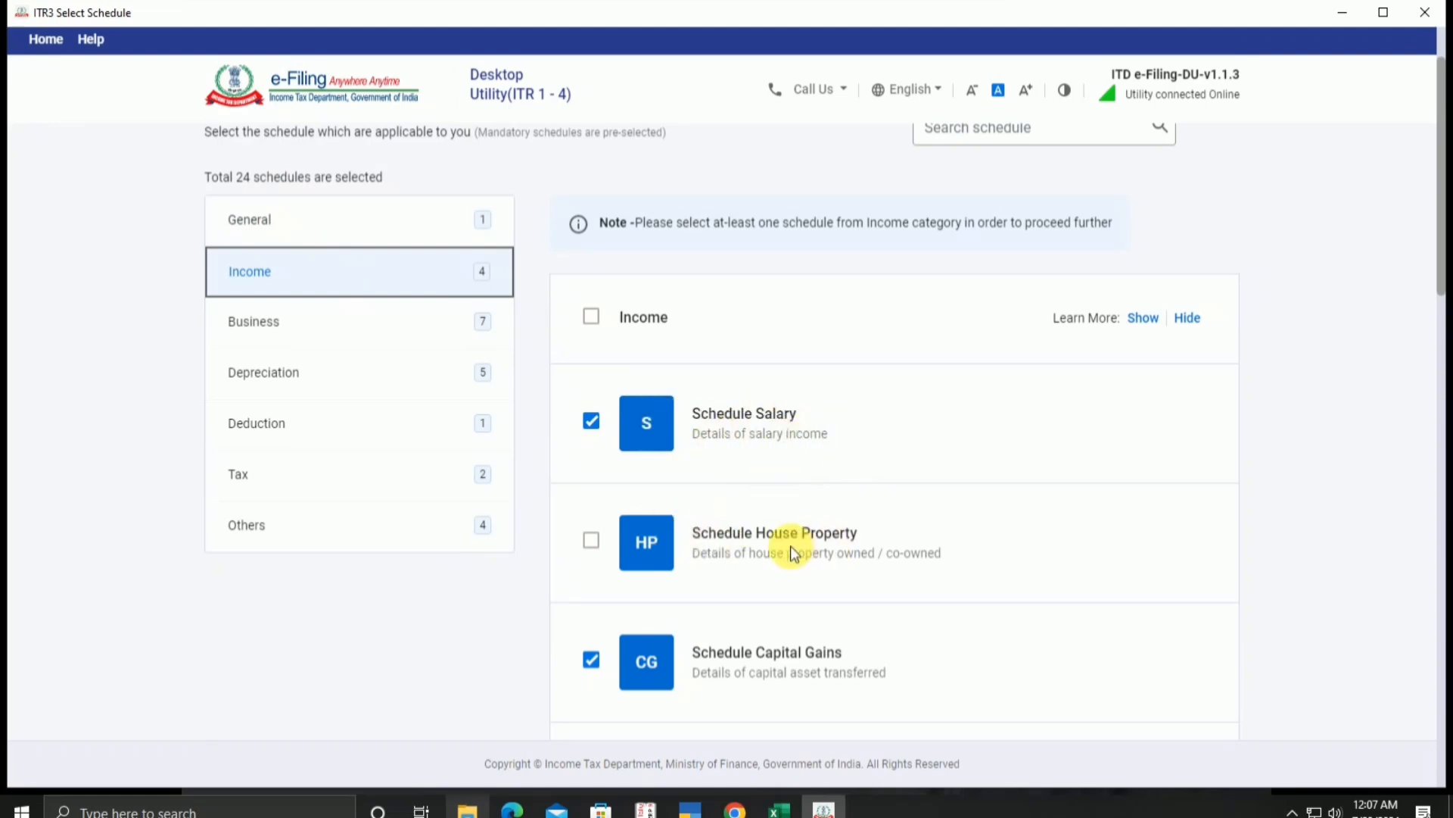
scroll(790, 546, "down", 1)
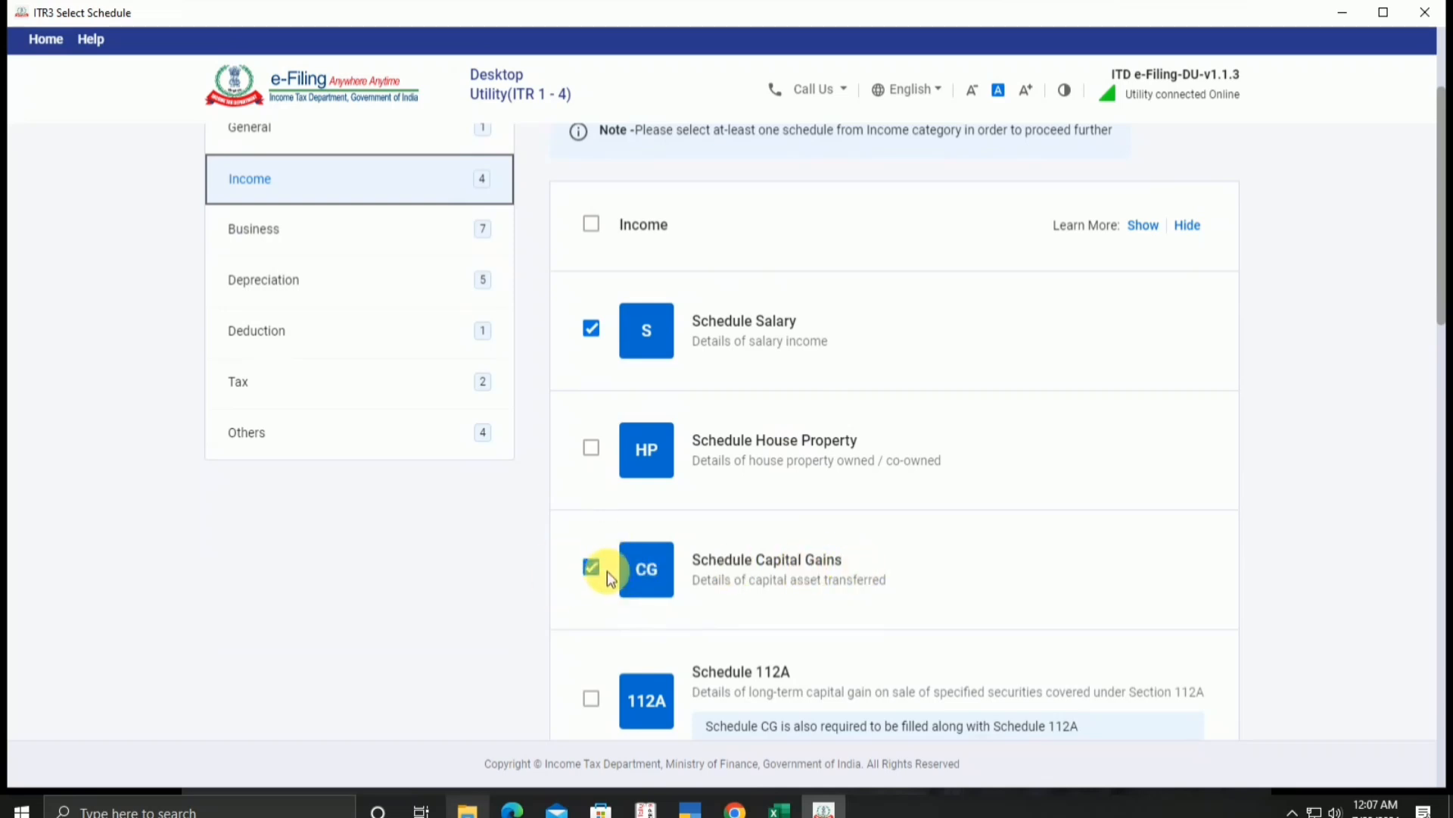
scroll(881, 630, "down", 3)
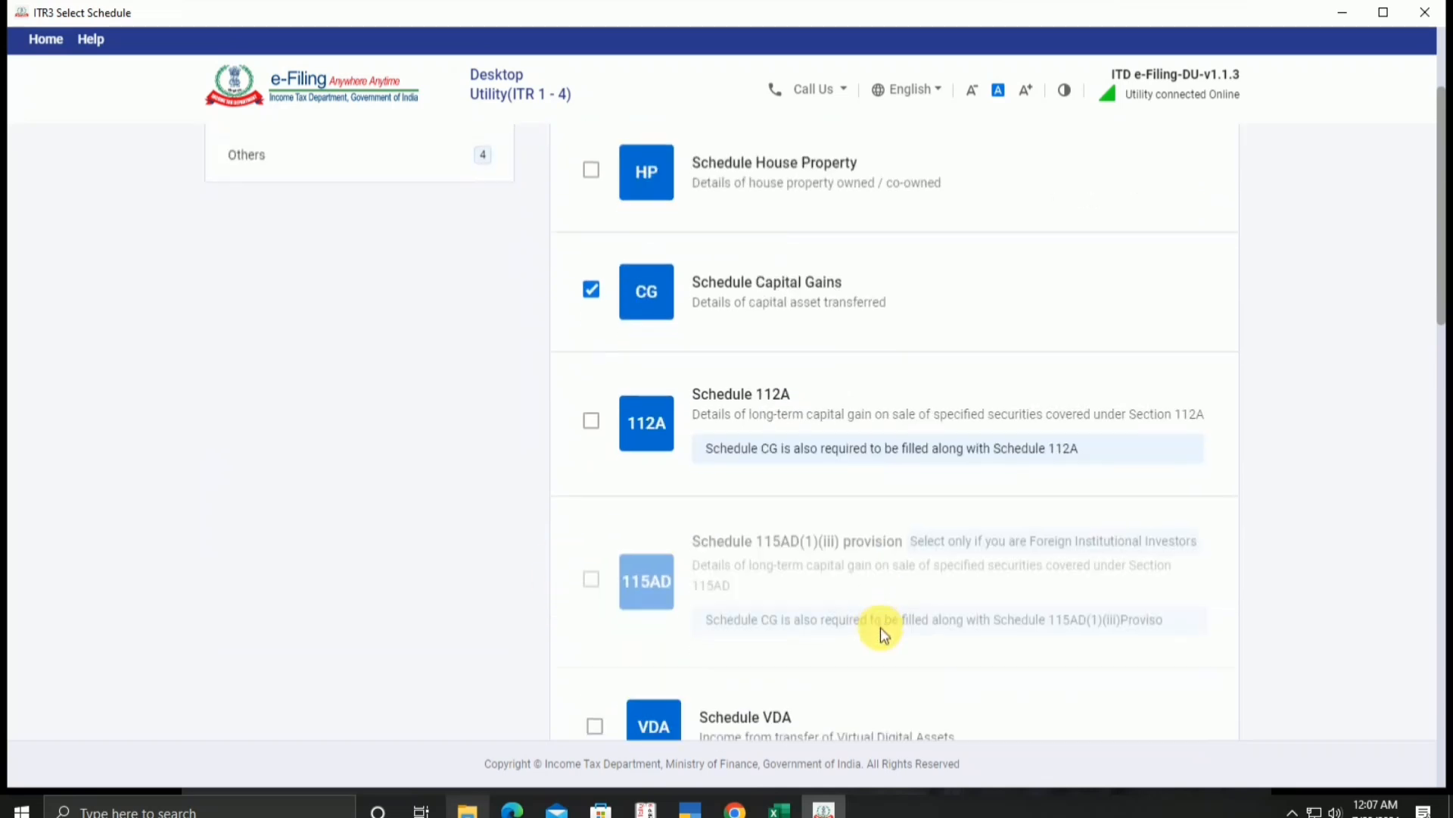
left_click(592, 421)
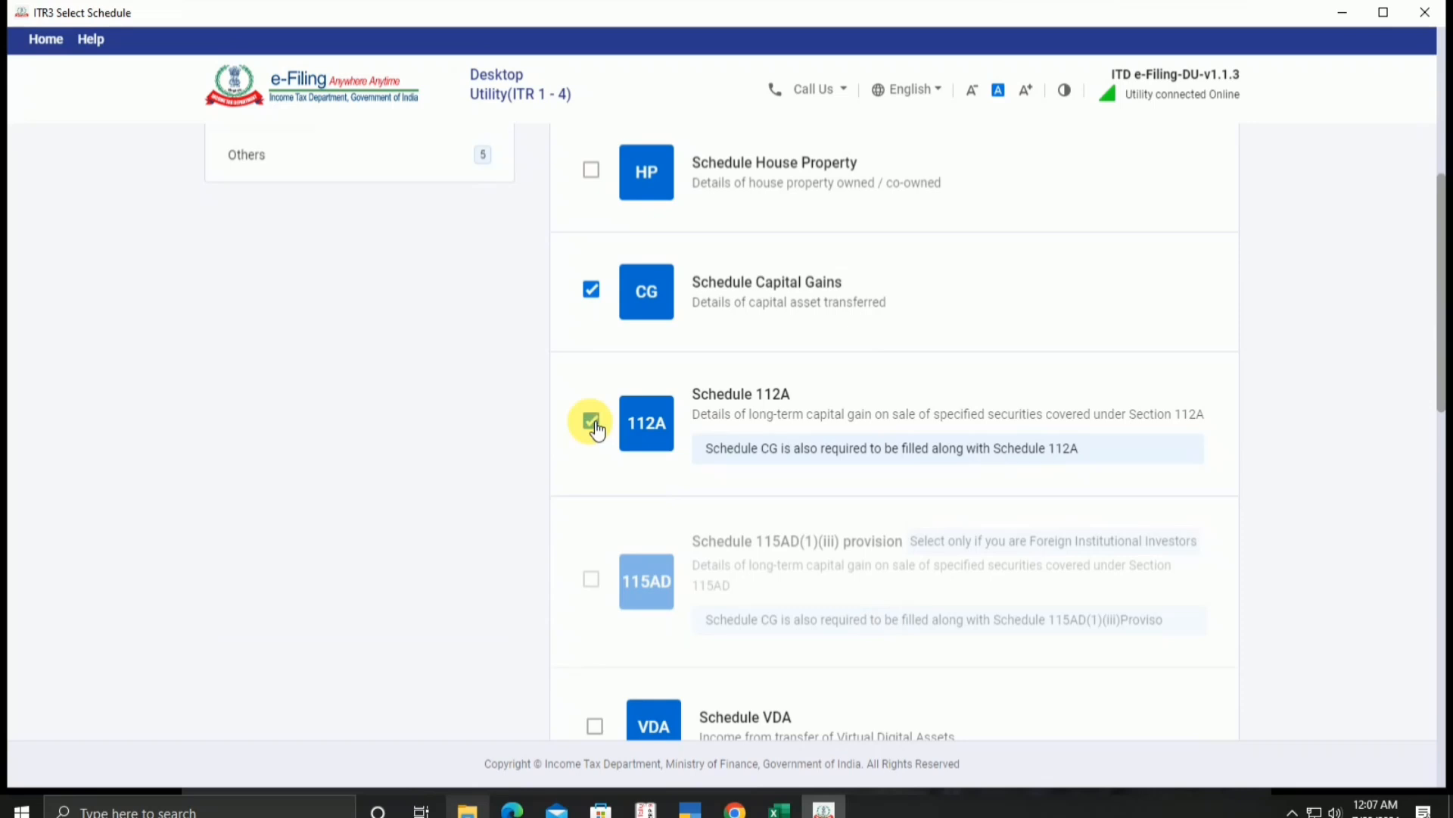
scroll(840, 561, "down", 2)
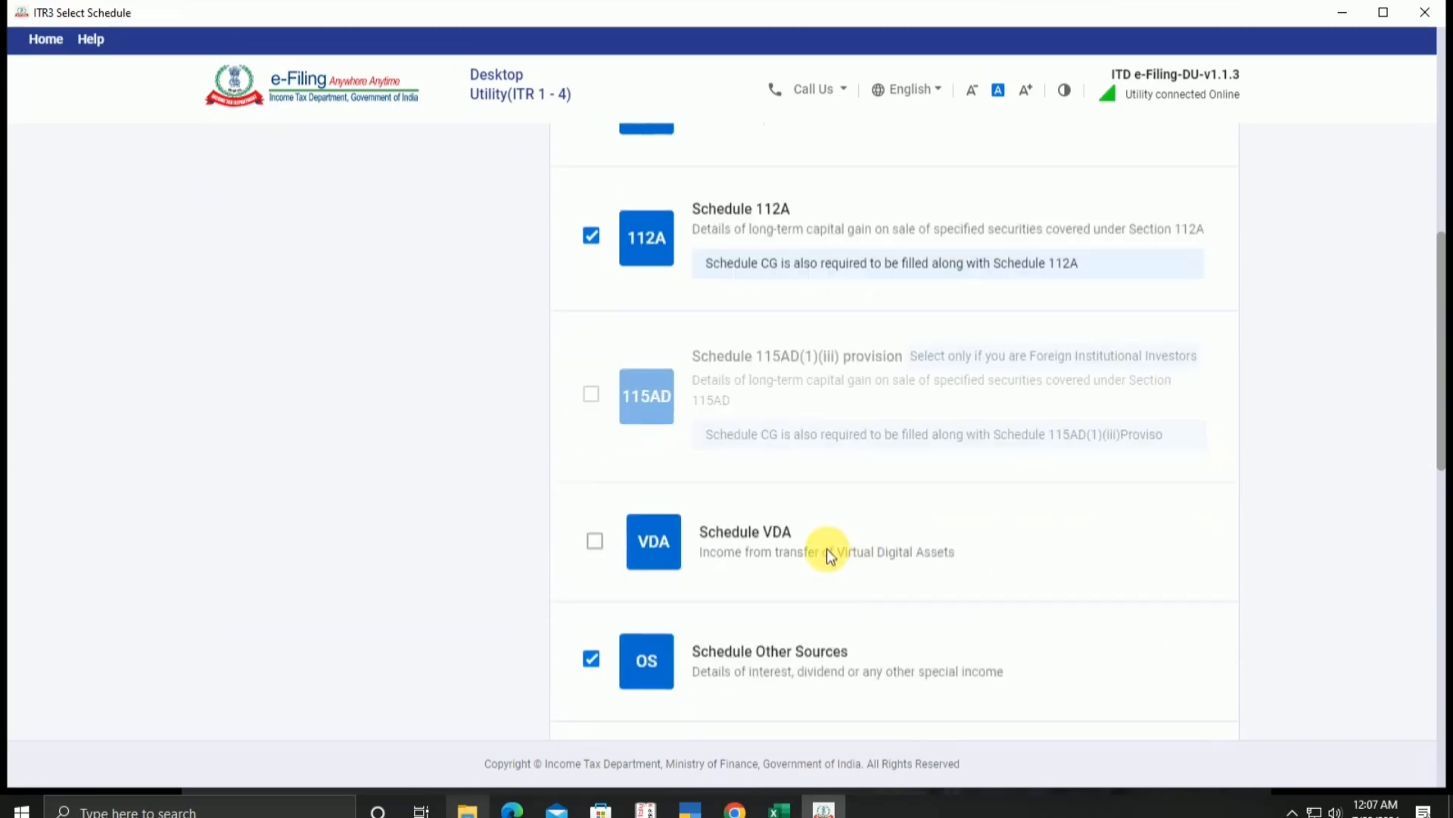
left_click(595, 542)
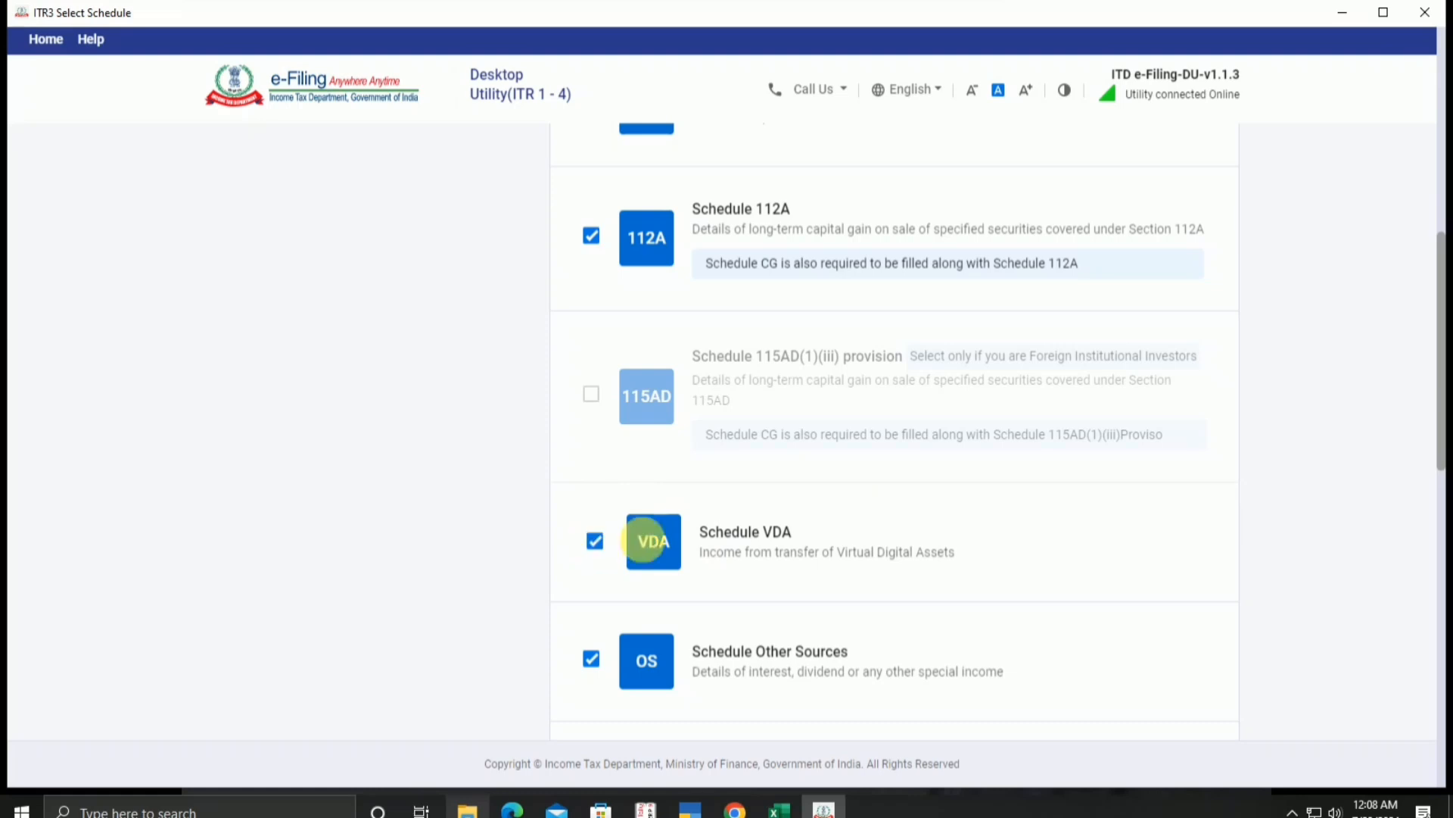
Examine the remaining Income schedules, from Other Sources through Summary Of Tax Relief.
scroll(833, 515, "down", 2)
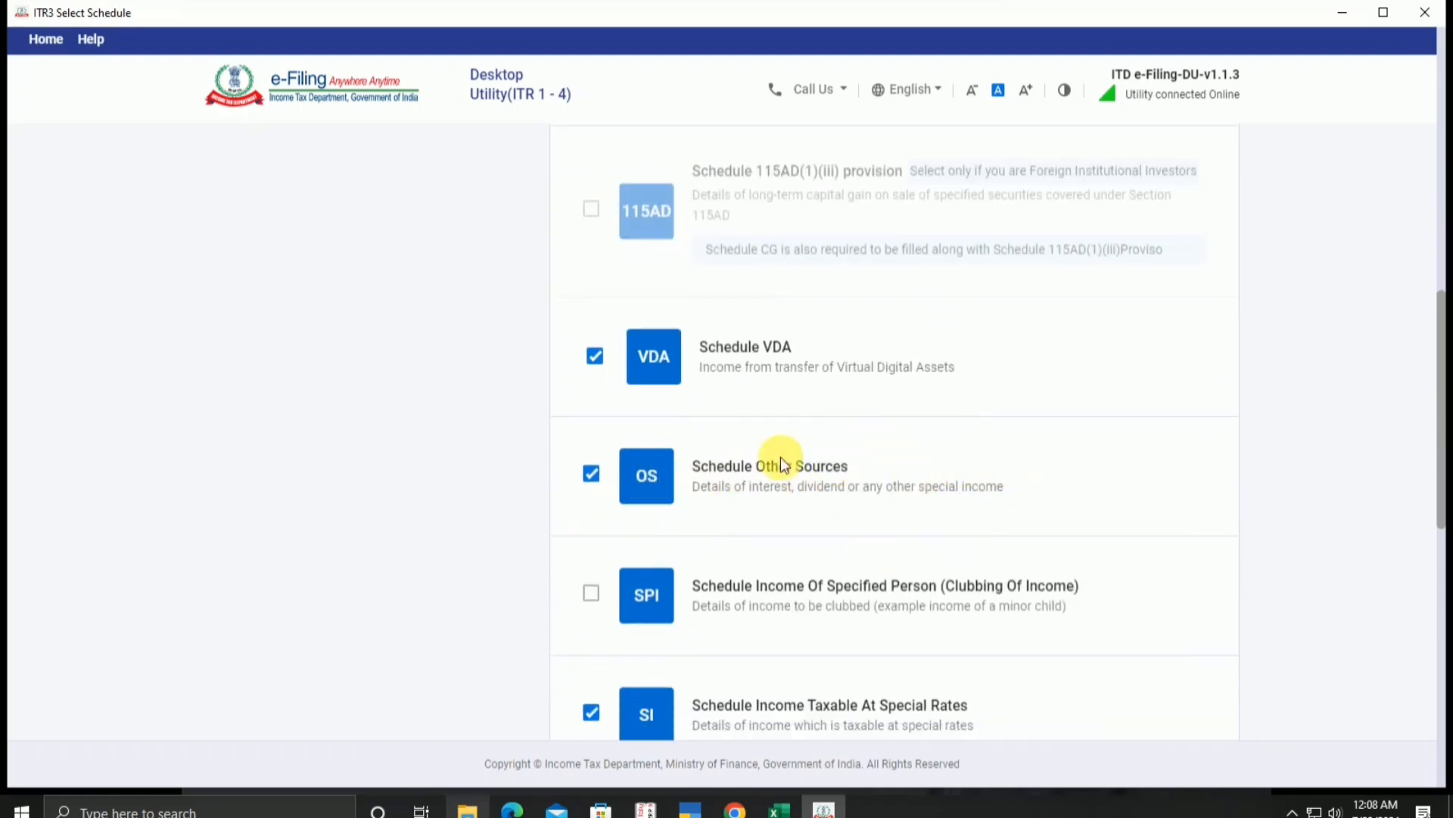
scroll(895, 489, "down", 1)
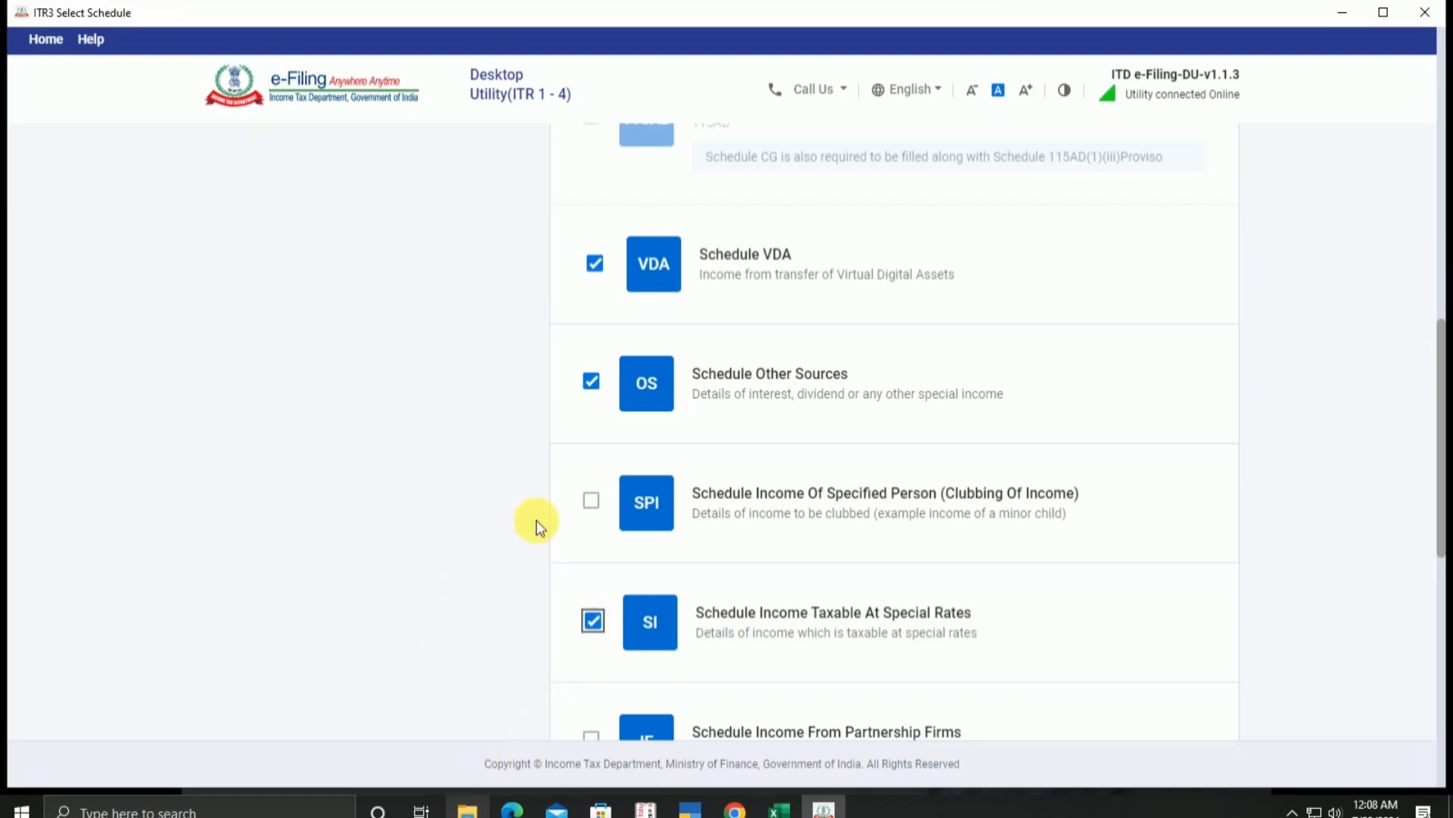
scroll(536, 520, "down", 4)
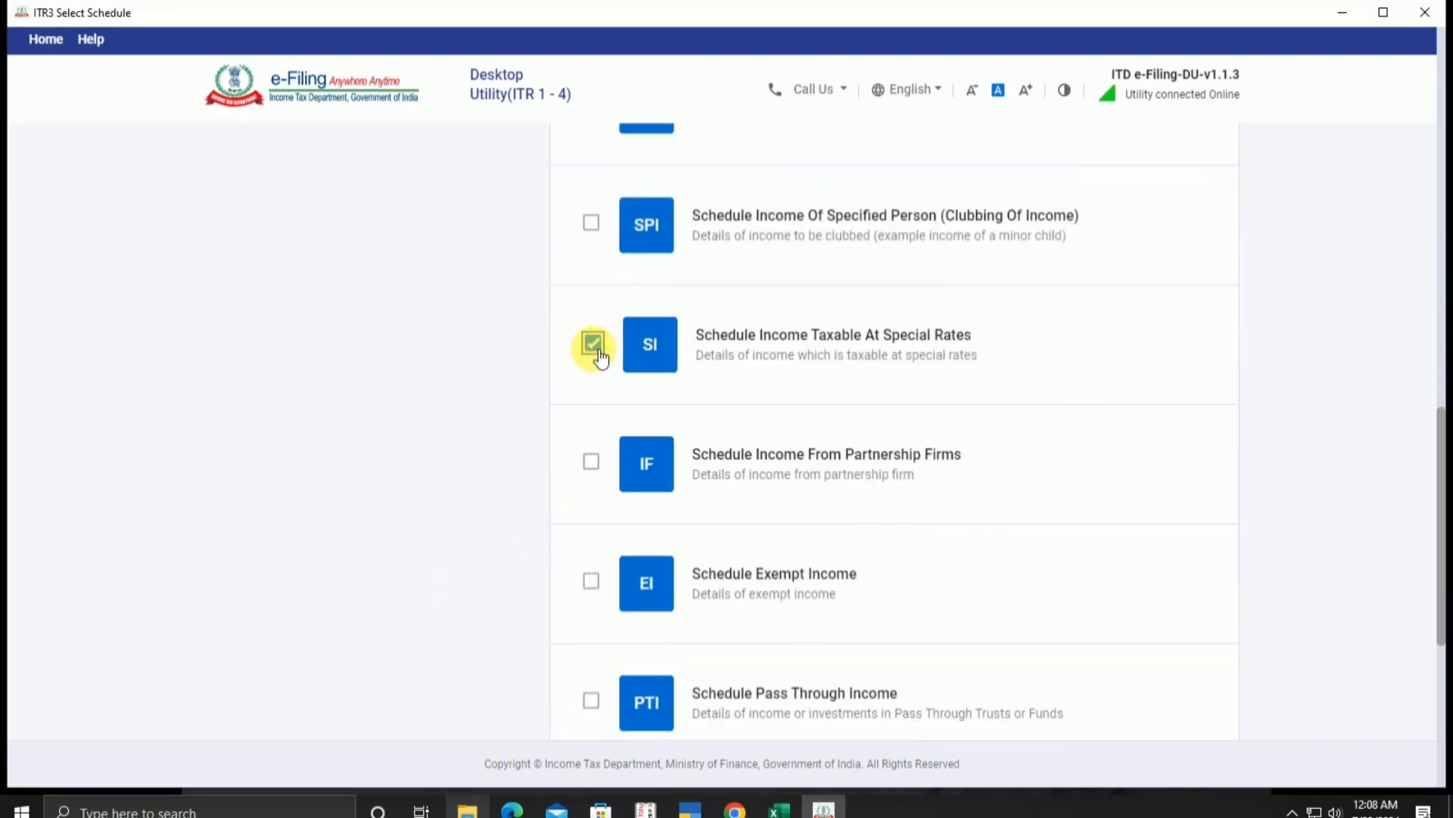
scroll(707, 452, "up", 4)
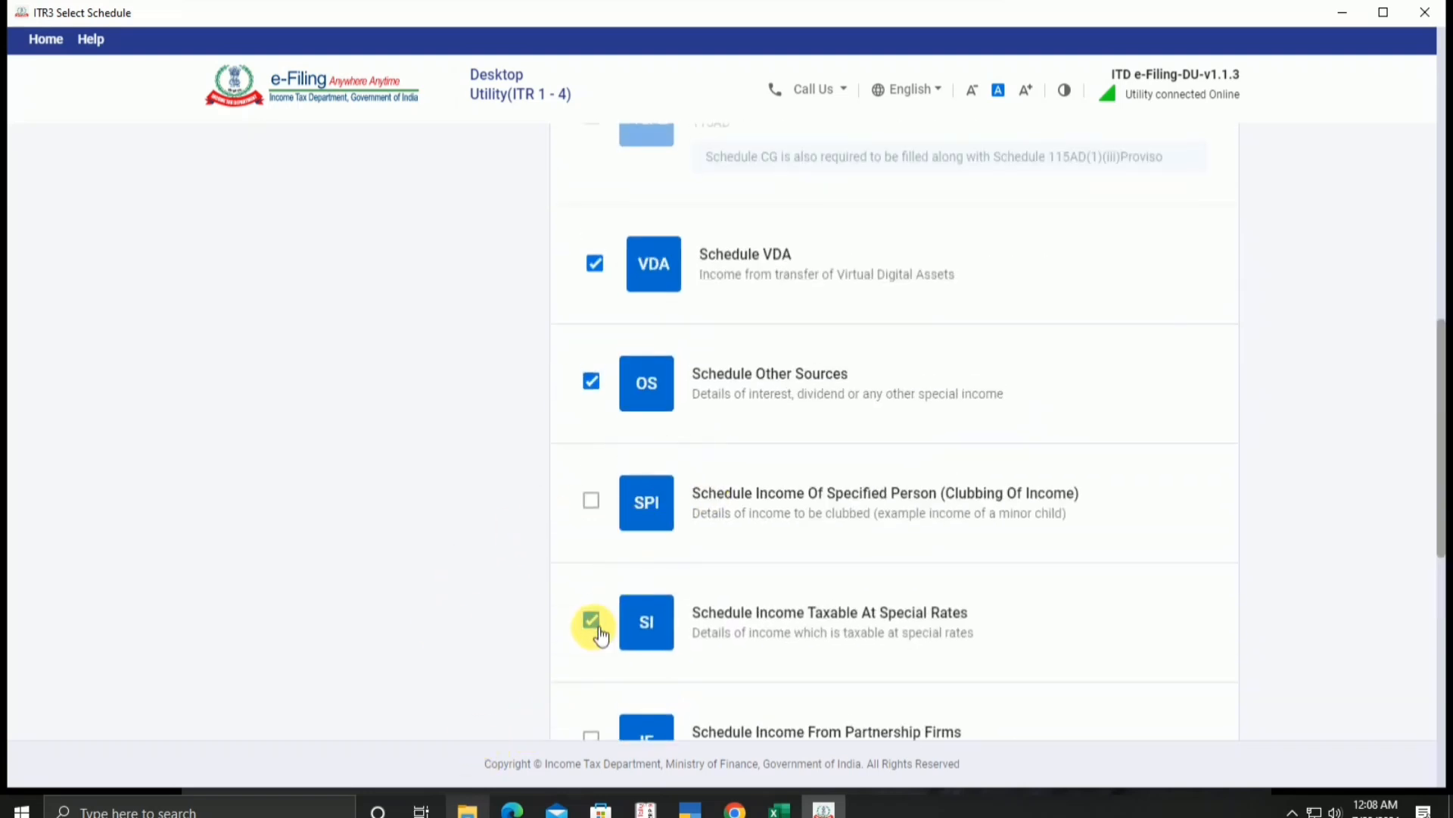
scroll(468, 527, "down", 1)
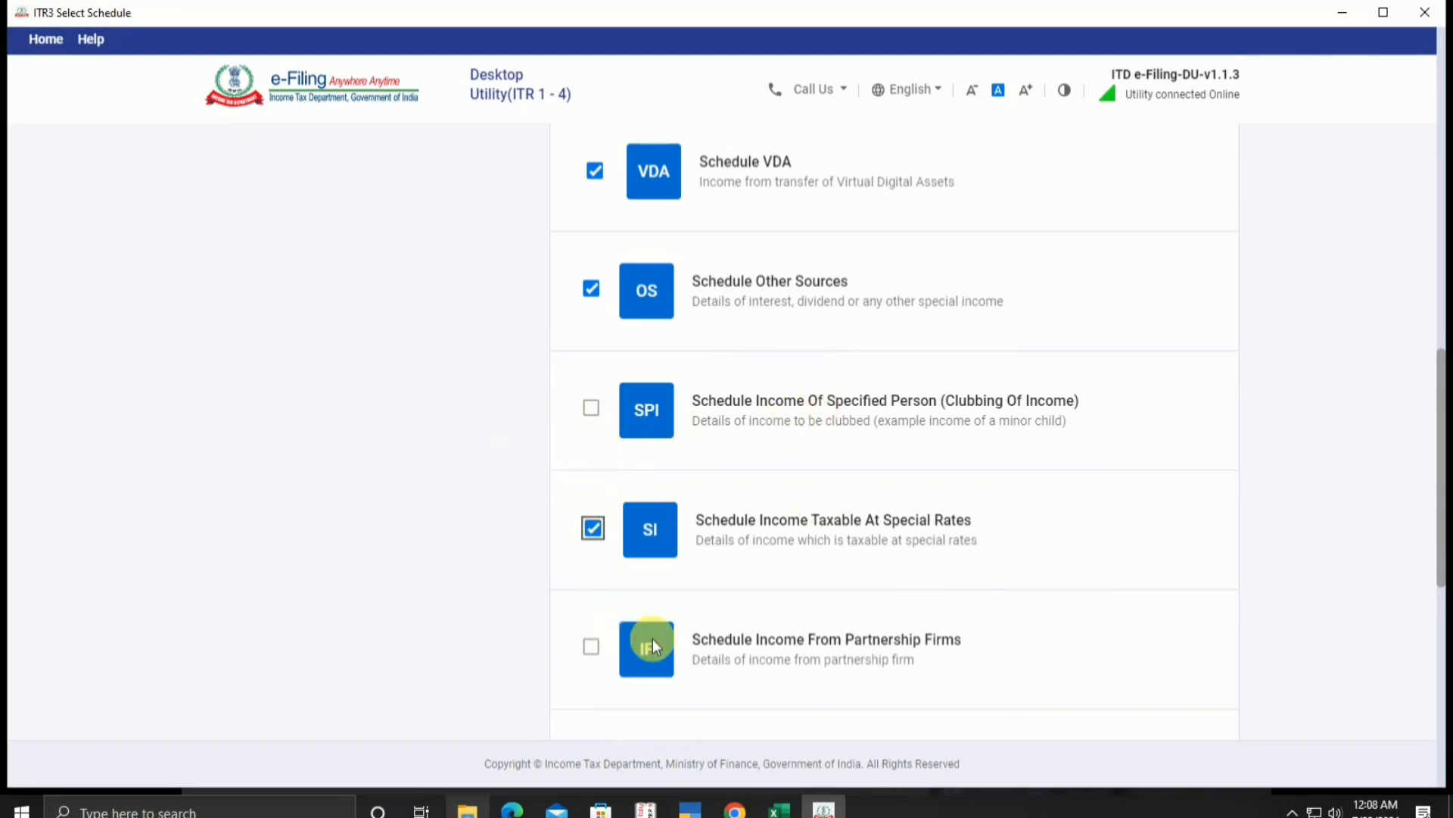
scroll(653, 638, "down", 3)
scroll(809, 553, "down", 3)
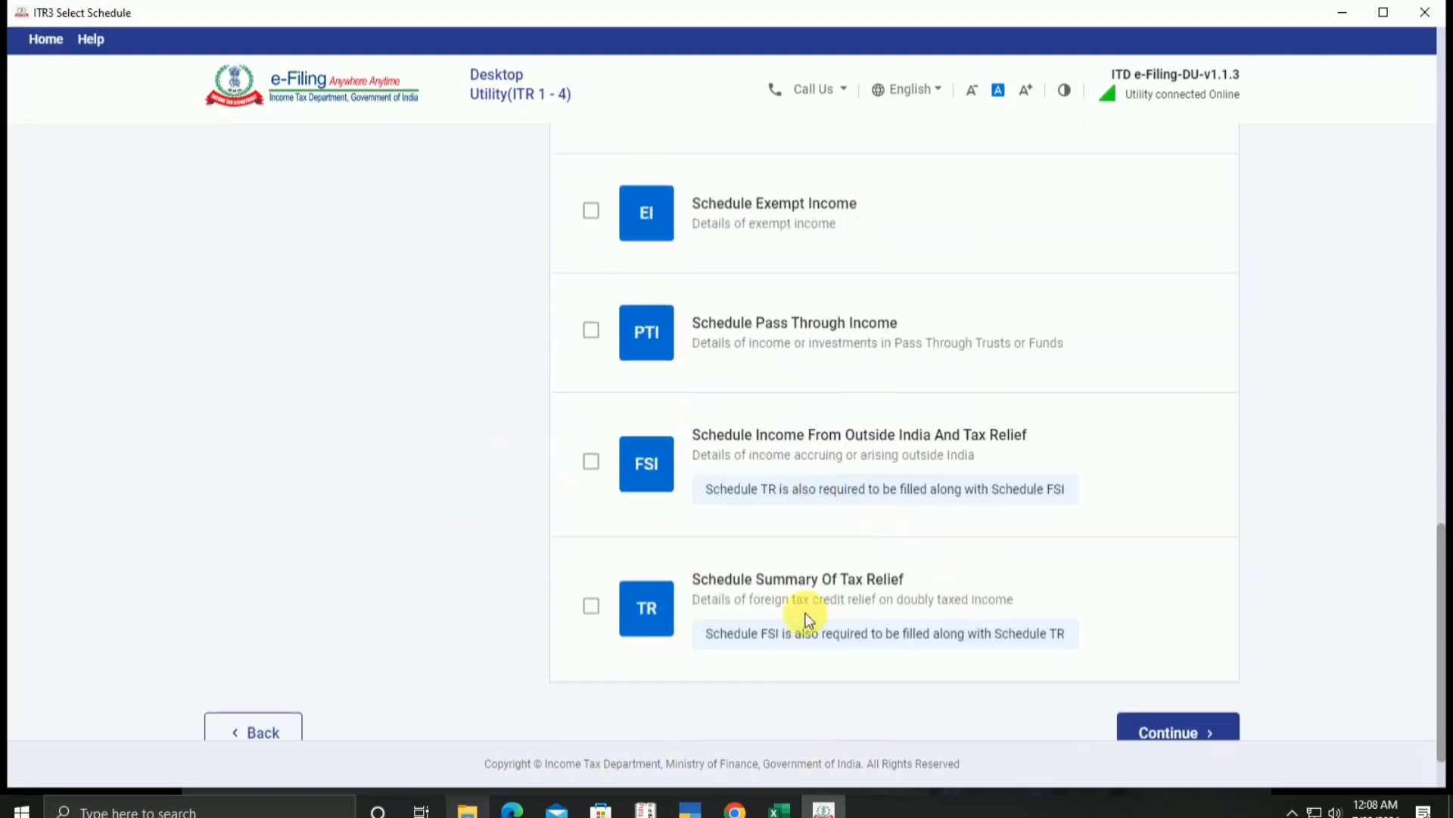
scroll(850, 454, "up", 4)
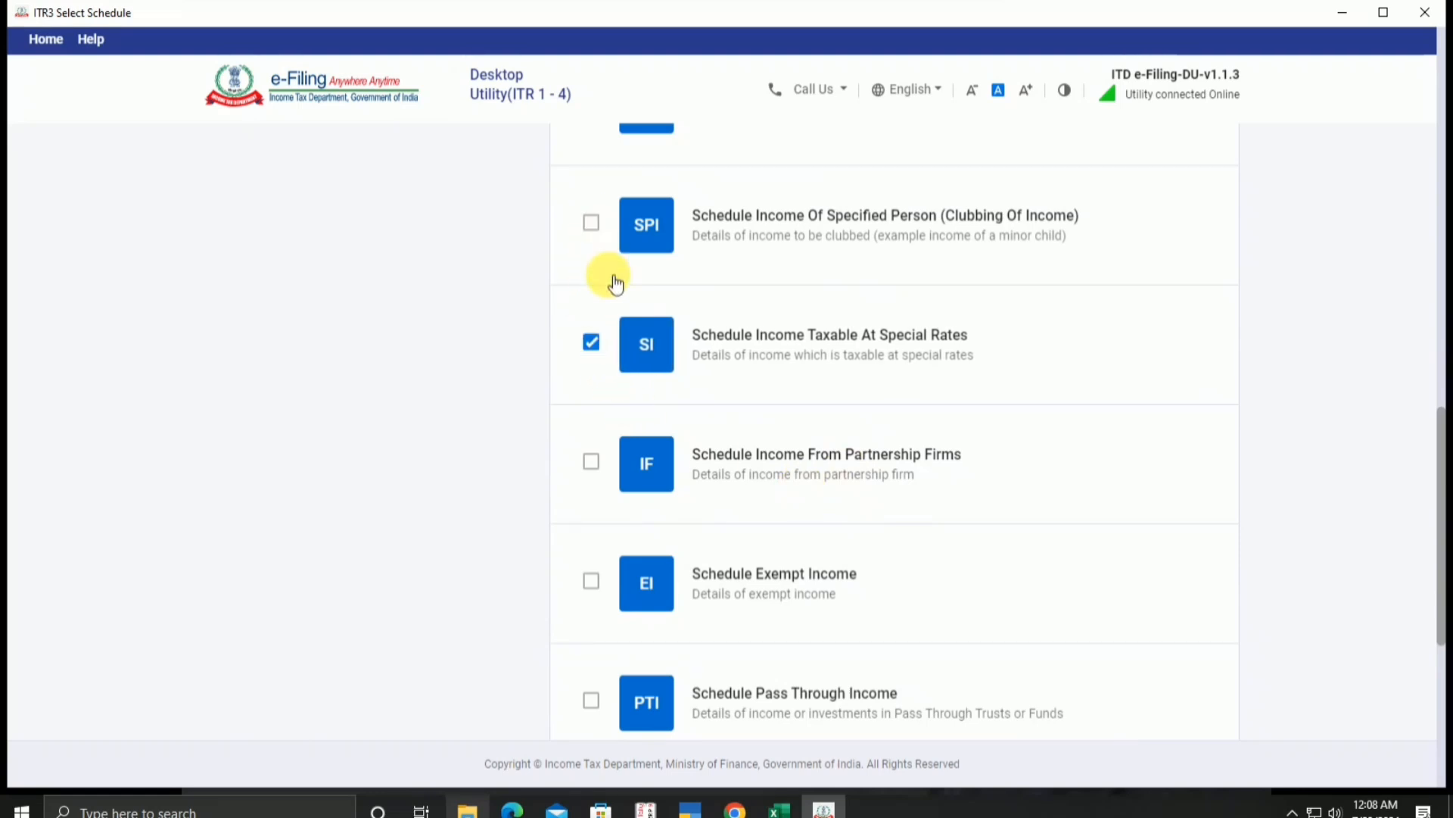
Try to deselect Schedule Income Taxable At Special Rates in the Income category.
left_click(595, 343)
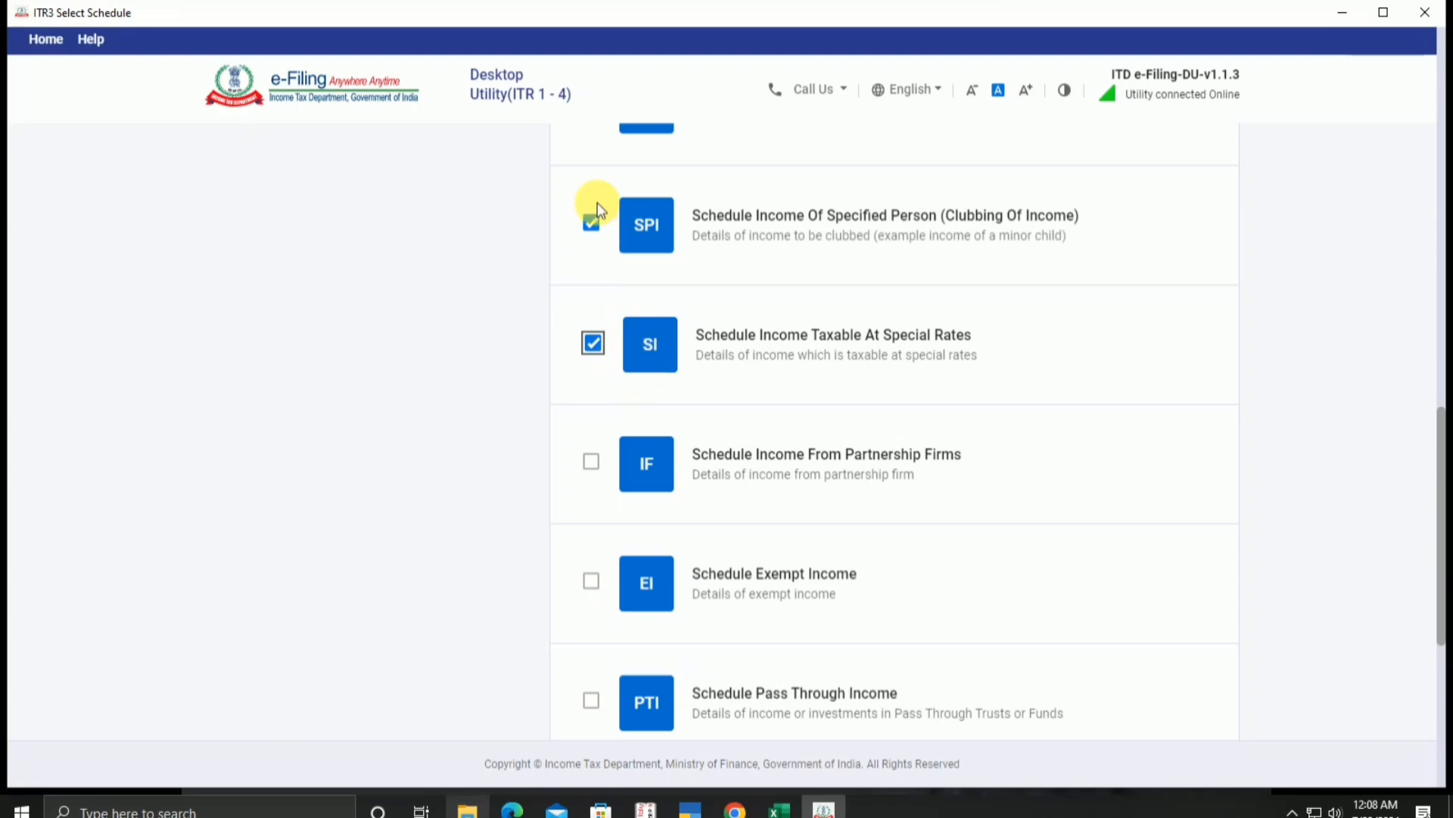
scroll(765, 331, "up", 5)
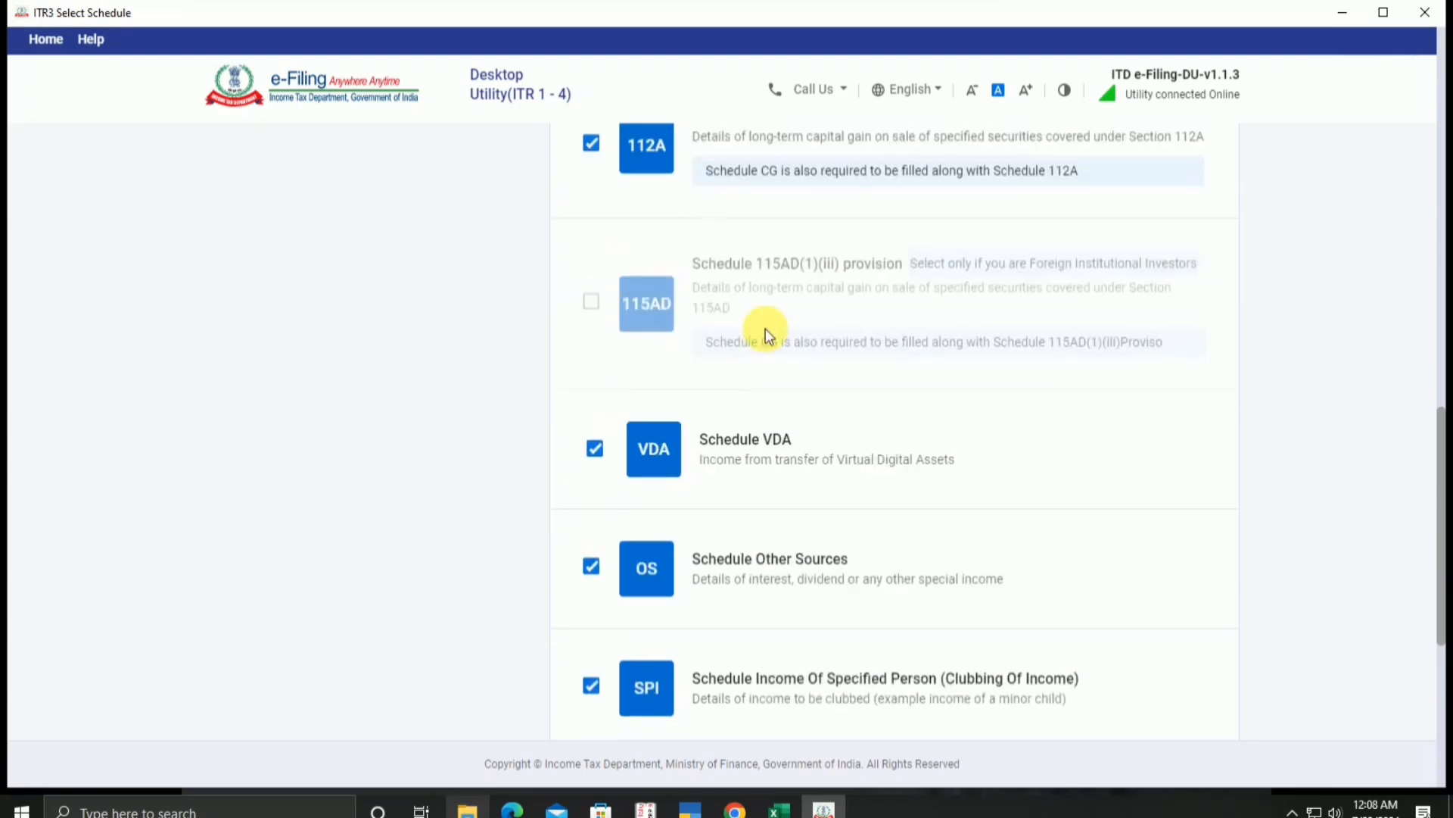
scroll(765, 328, "up", 8)
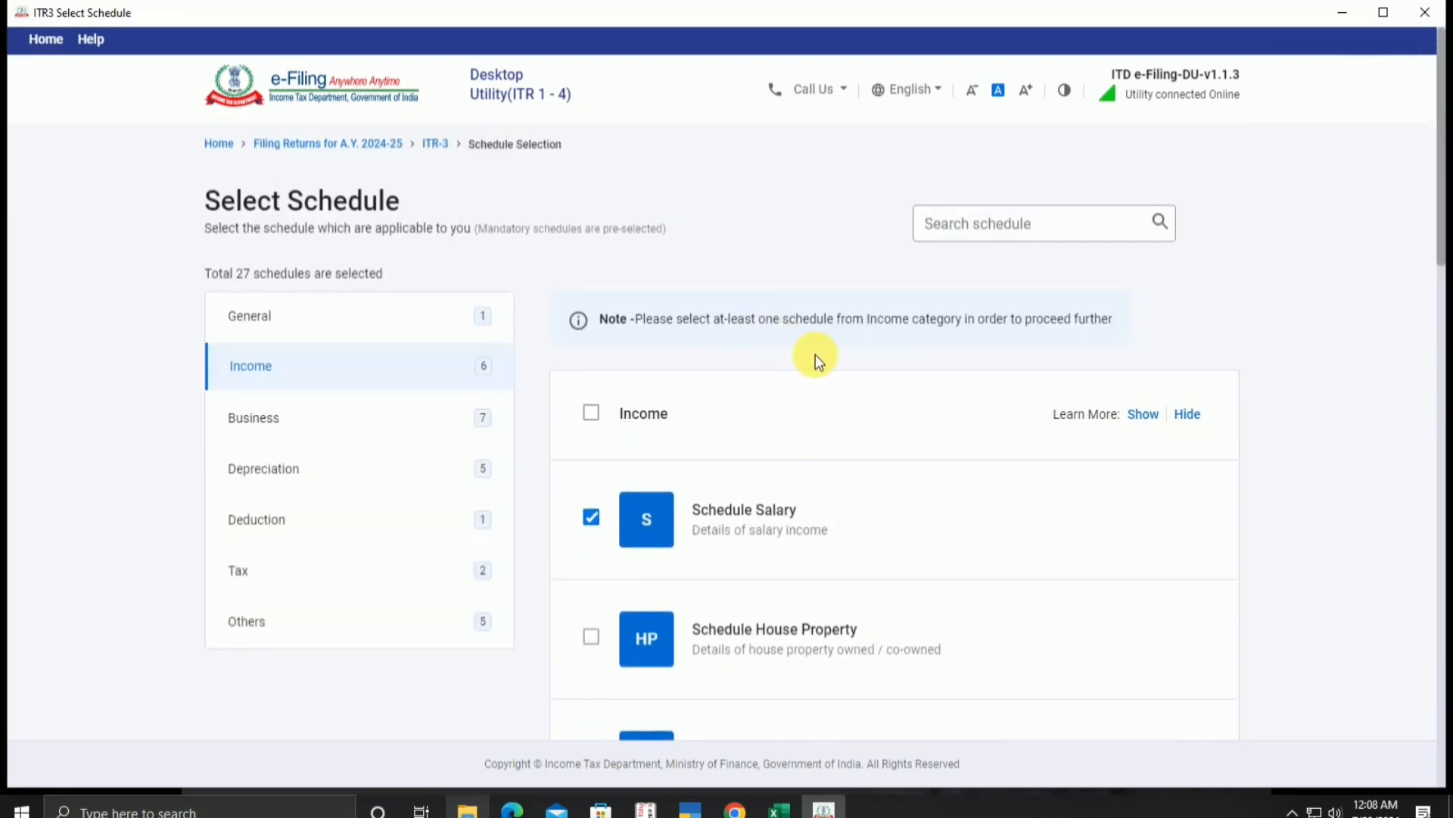
scroll(813, 355, "down", 7)
scroll(816, 364, "up", 3)
scroll(816, 366, "down", 6)
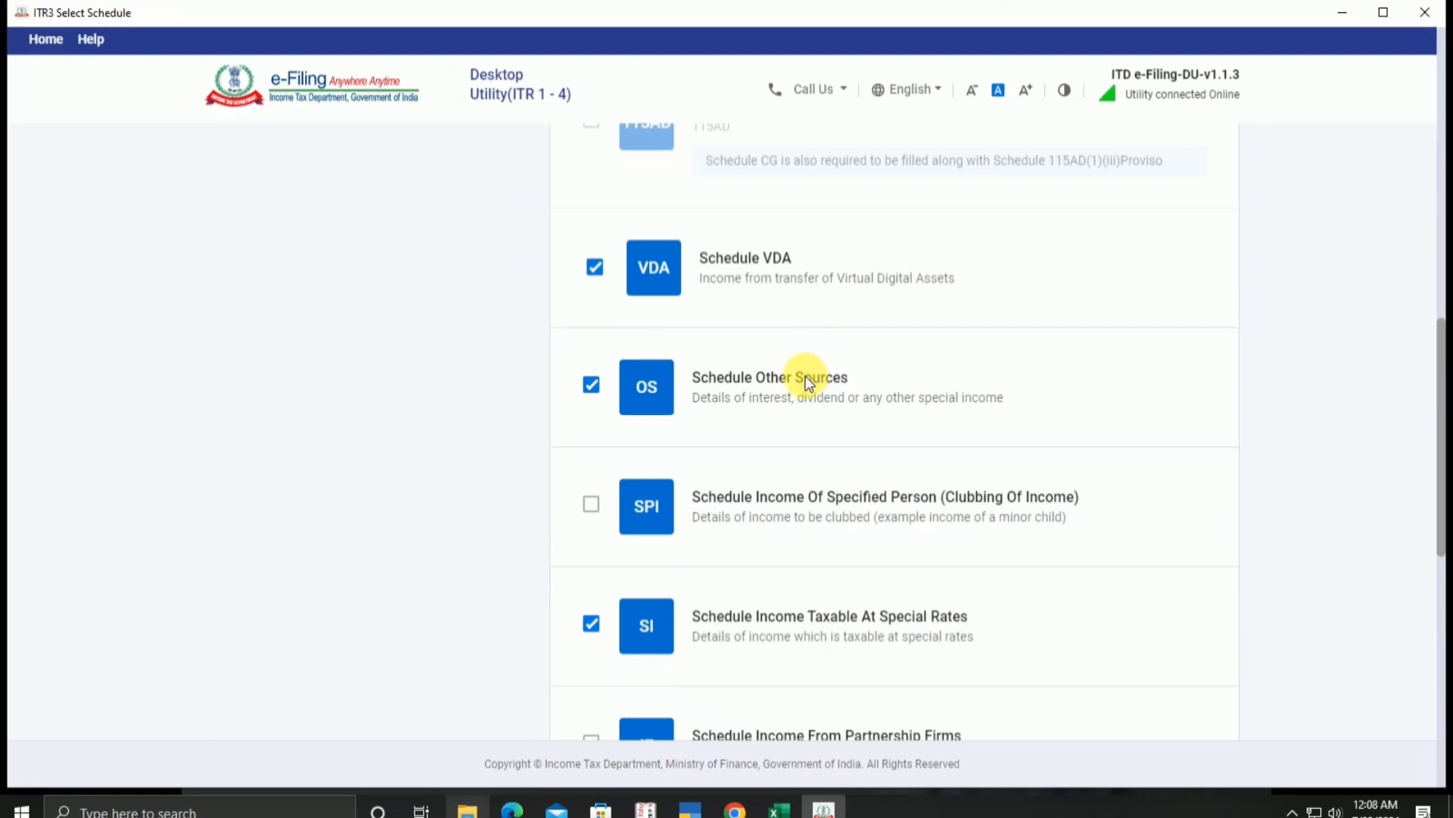
scroll(812, 470, "down", 2)
left_click(594, 436)
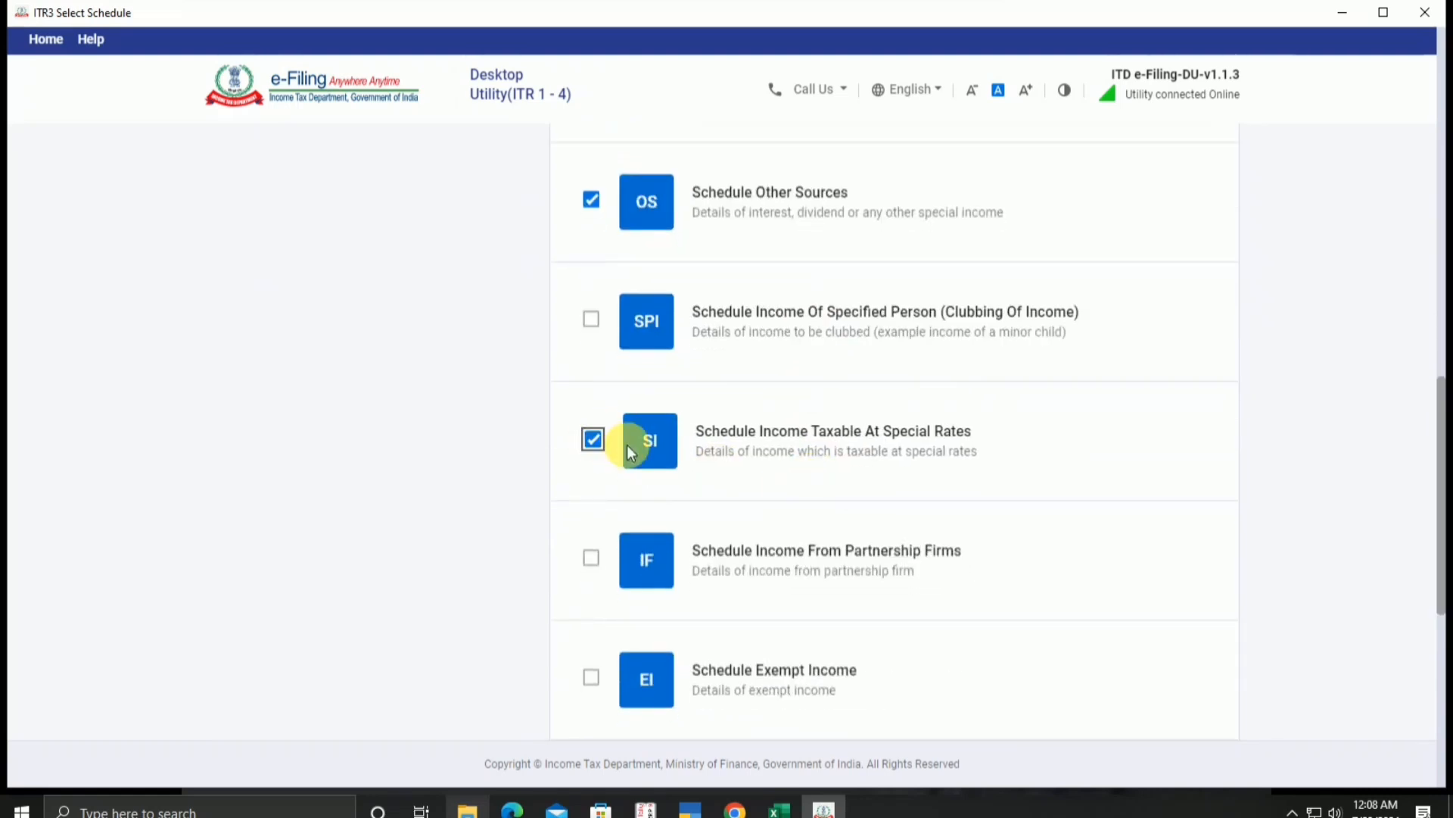
Recheck which schedules are selected across the whole Income category.
scroll(915, 430, "down", 1)
scroll(916, 430, "down", 6)
scroll(871, 432, "up", 7)
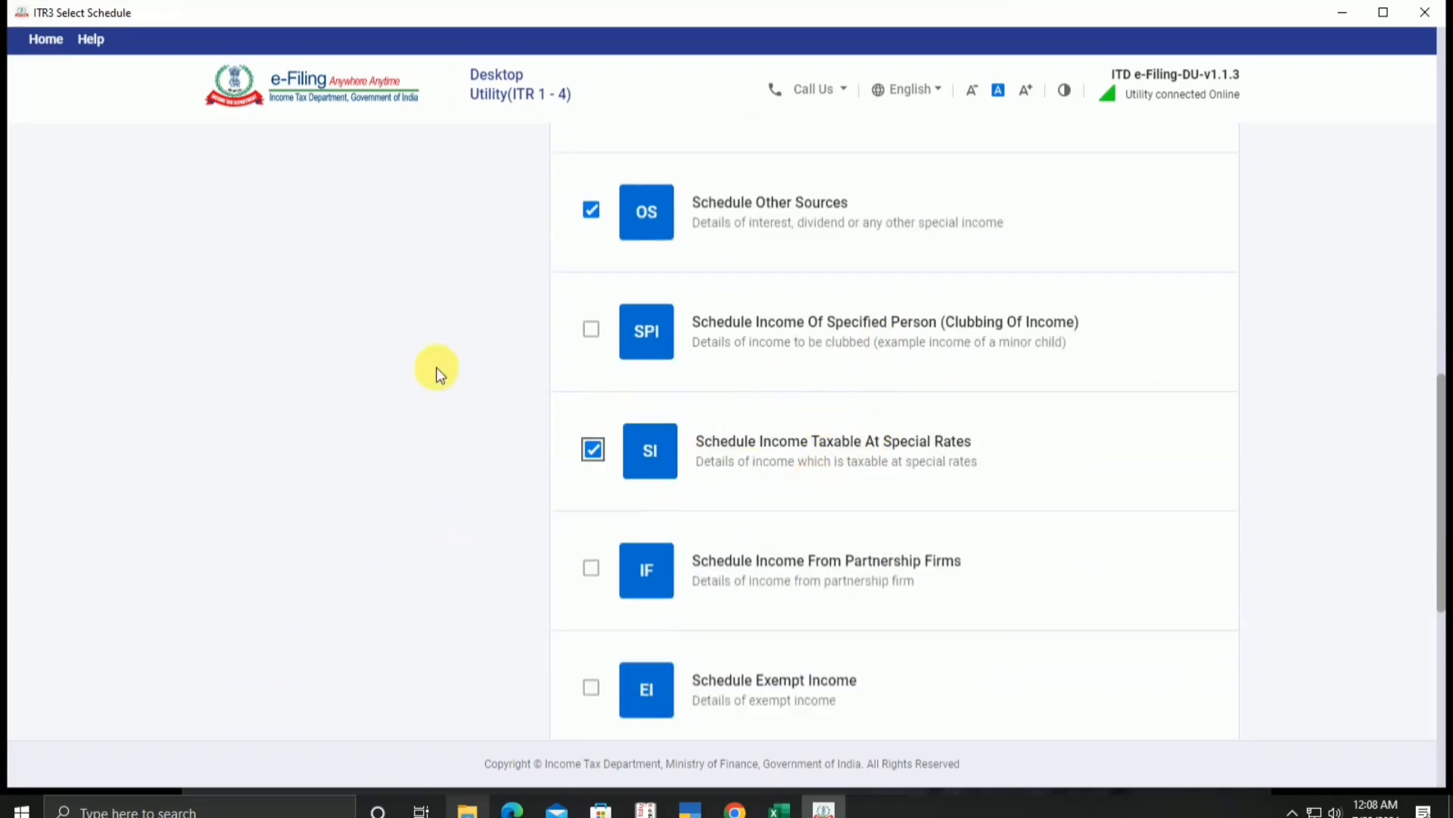
scroll(795, 492, "up", 1)
scroll(485, 514, "up", 4)
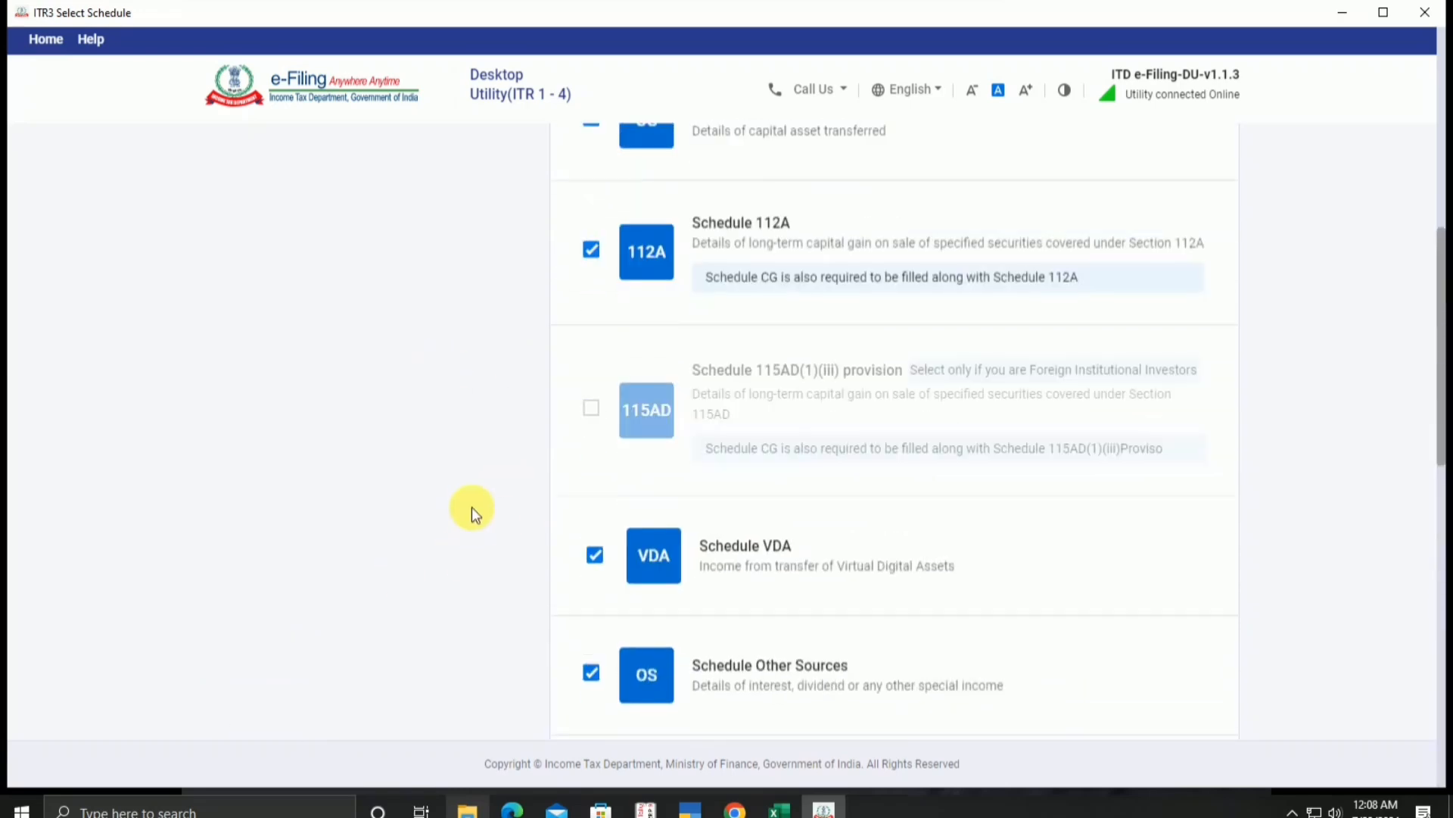
scroll(471, 507, "up", 6)
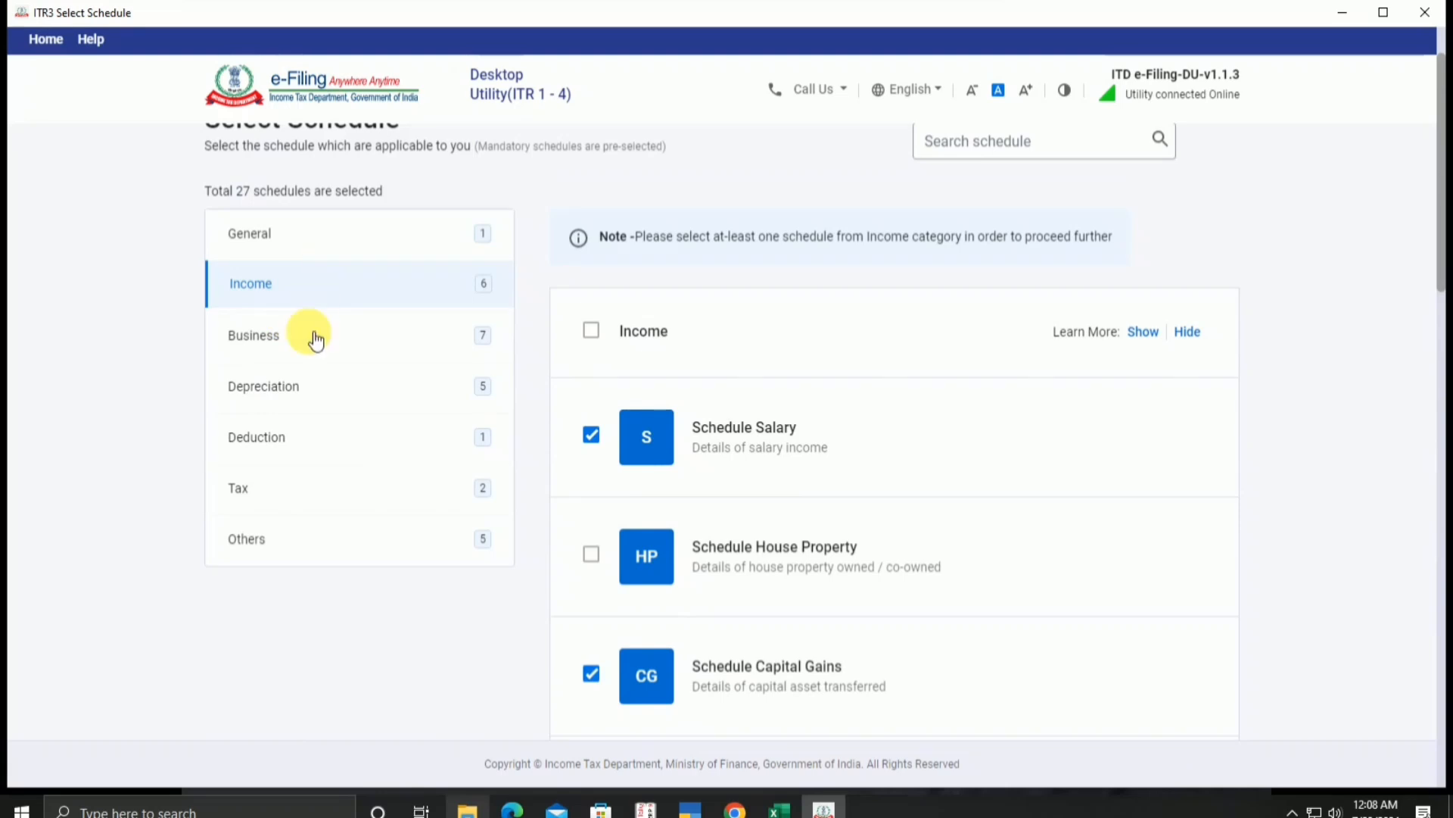
Examine which schedules are selected in the Business category, from Nature Of Business through GST.
left_click(317, 341)
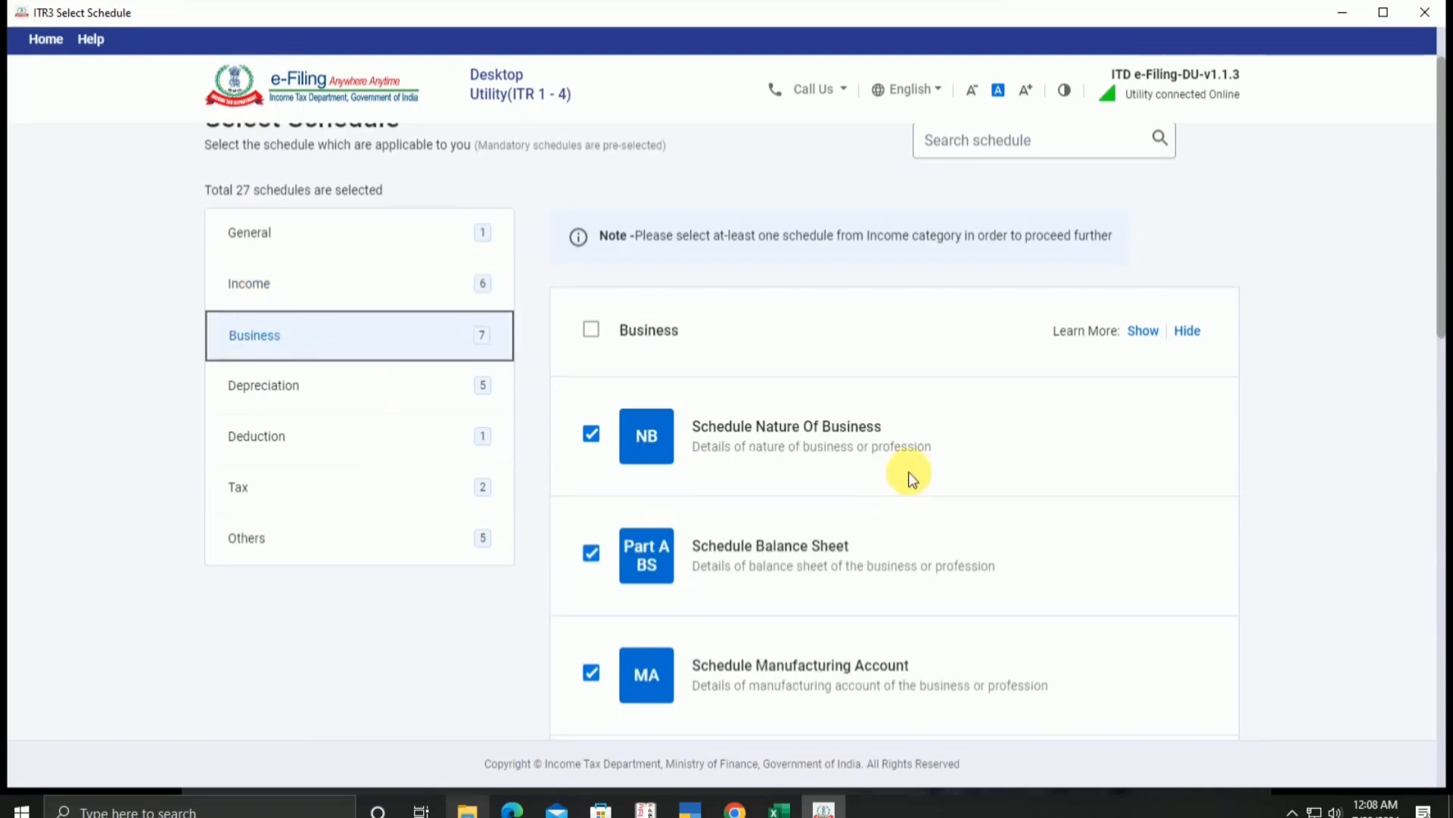
scroll(816, 350, "down", 1)
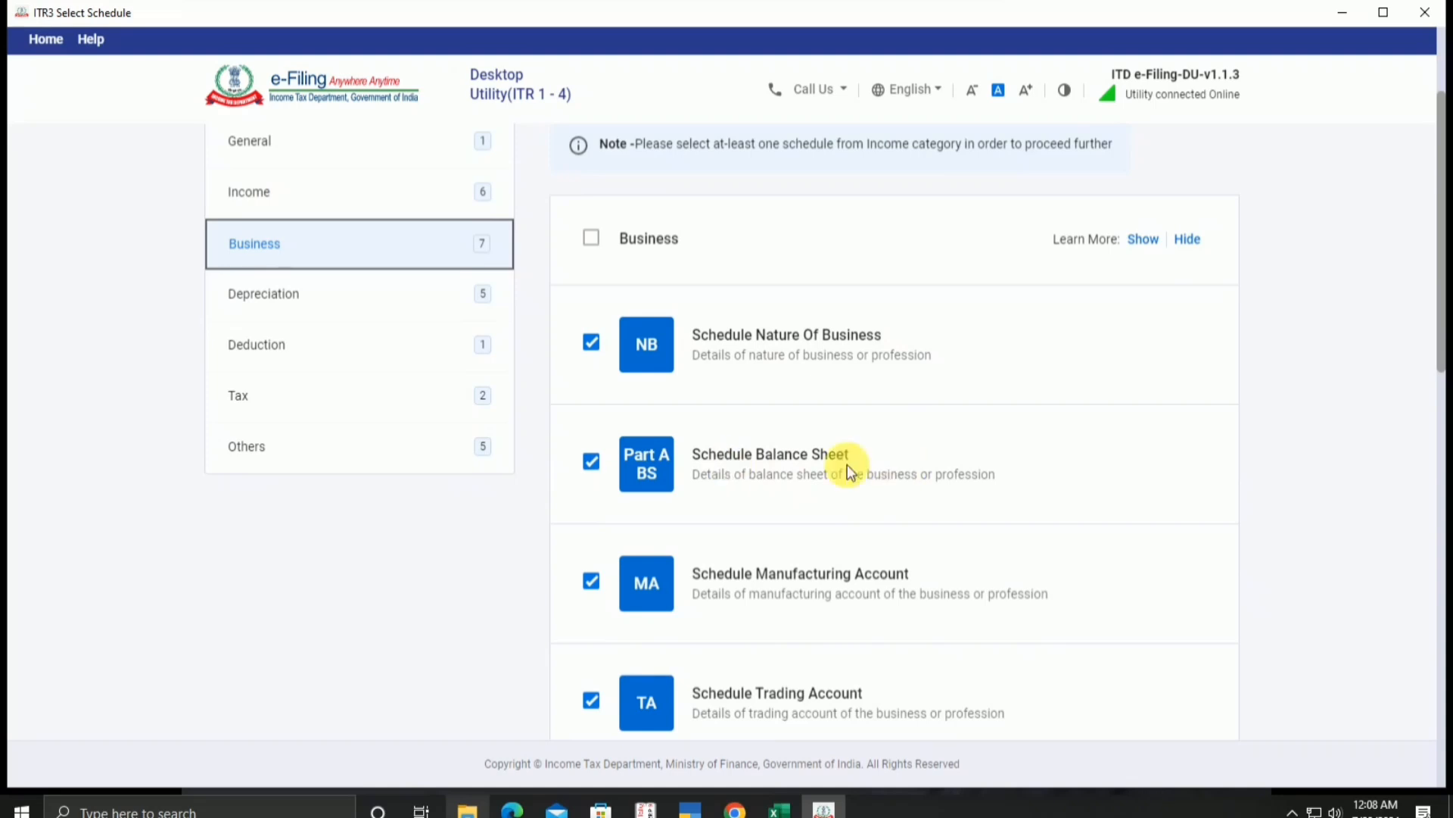
scroll(848, 465, "down", 2)
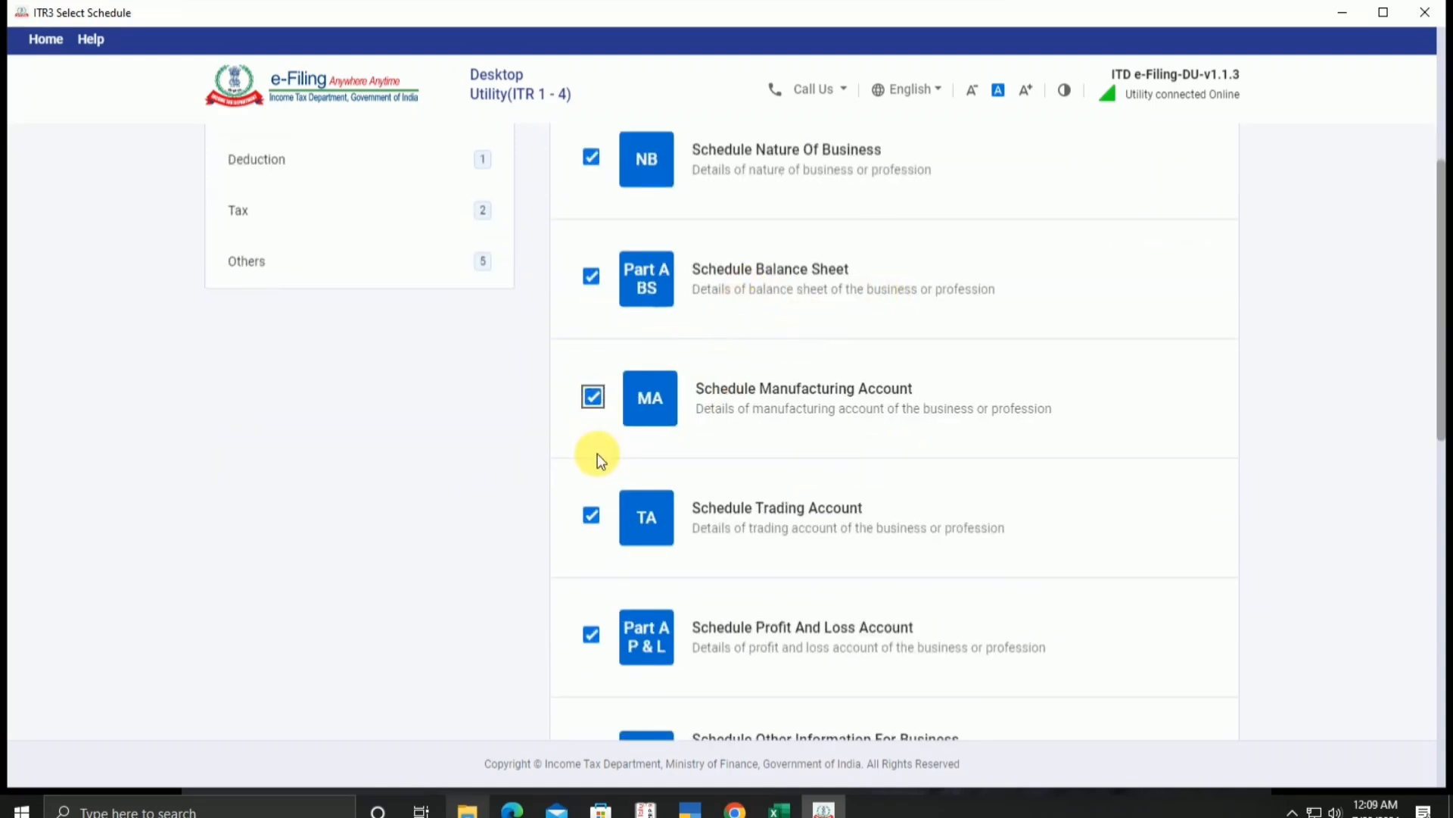
scroll(670, 530, "down", 3)
scroll(648, 373, "down", 3)
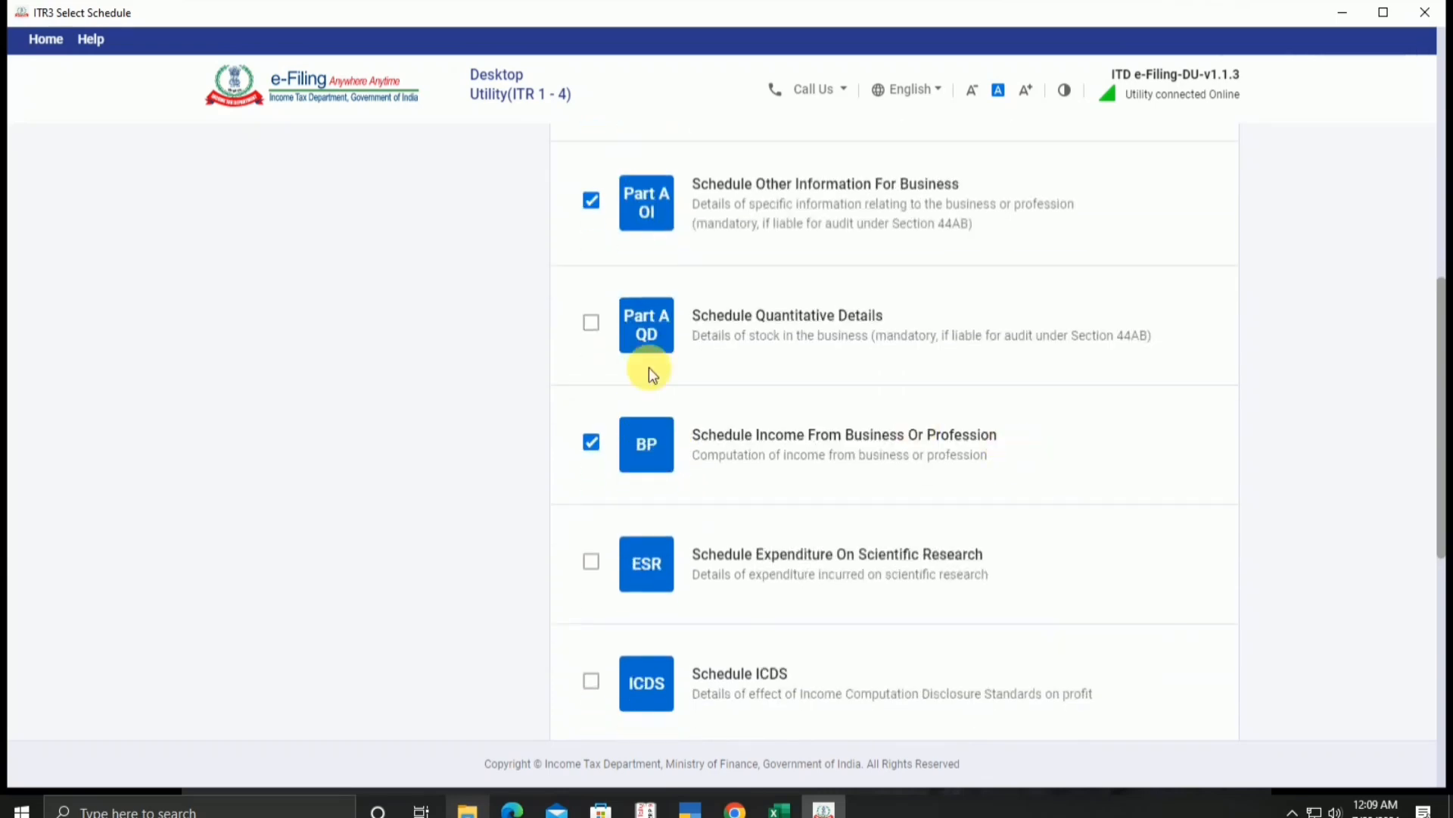
scroll(825, 497, "down", 4)
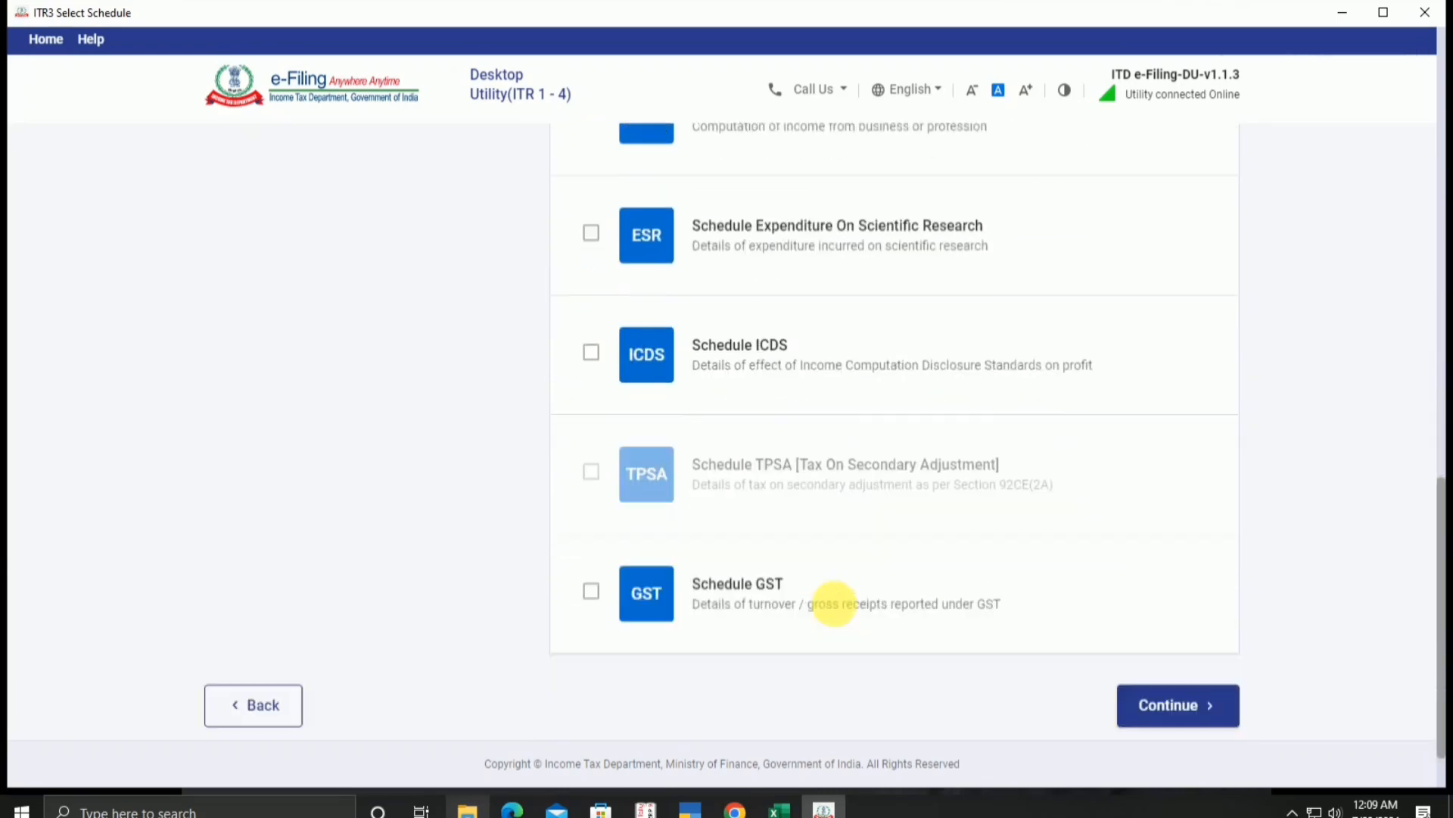
scroll(747, 552, "up", 7)
scroll(750, 547, "up", 5)
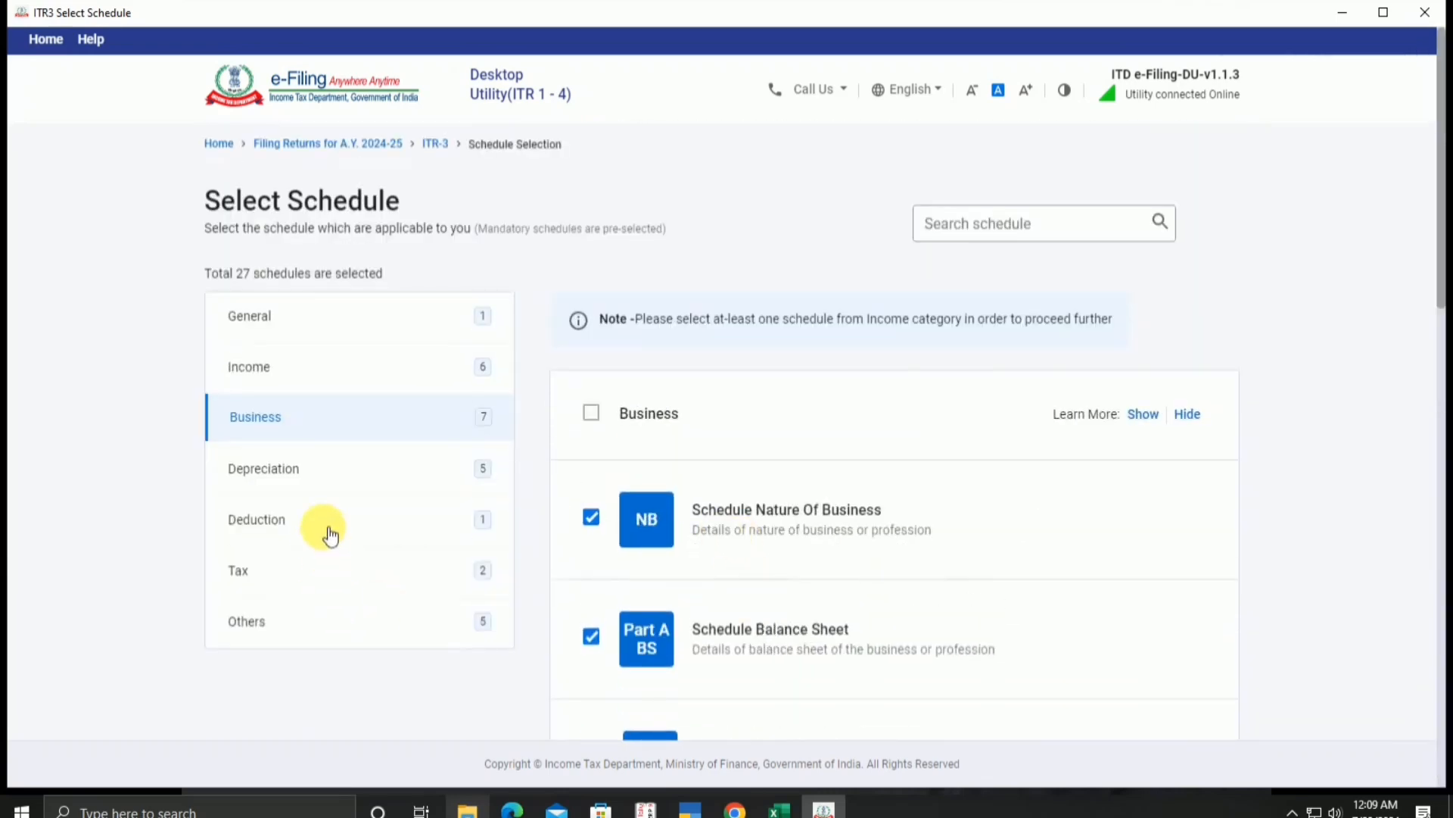
Deselect all schedules in the Depreciation category and check the list through Schedule Unabsorbed Depreciation.
left_click(356, 471)
scroll(809, 466, "up", 5)
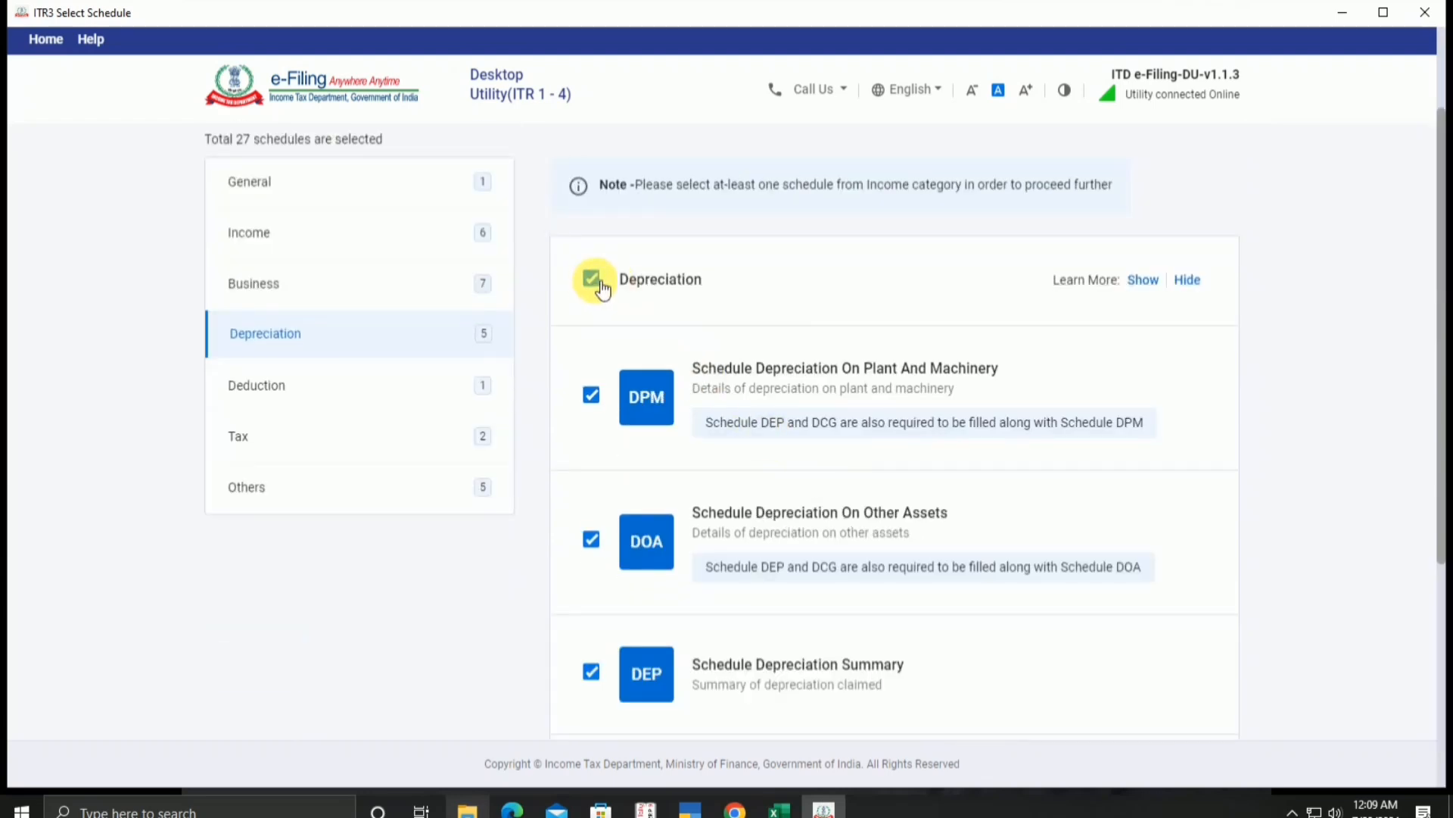
left_click(592, 280)
scroll(852, 575, "down", 2)
scroll(833, 685, "down", 2)
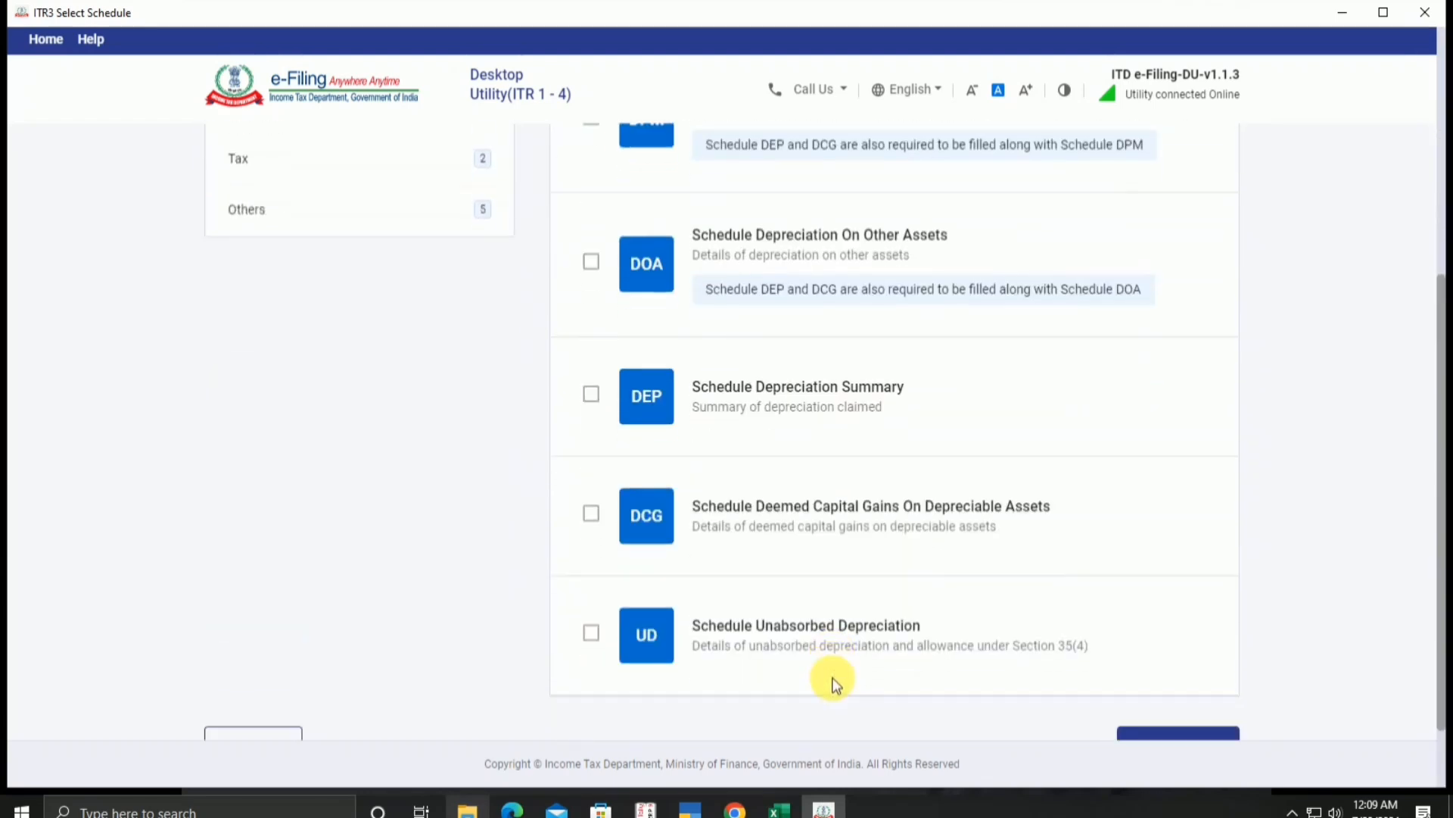
scroll(382, 322, "up", 2)
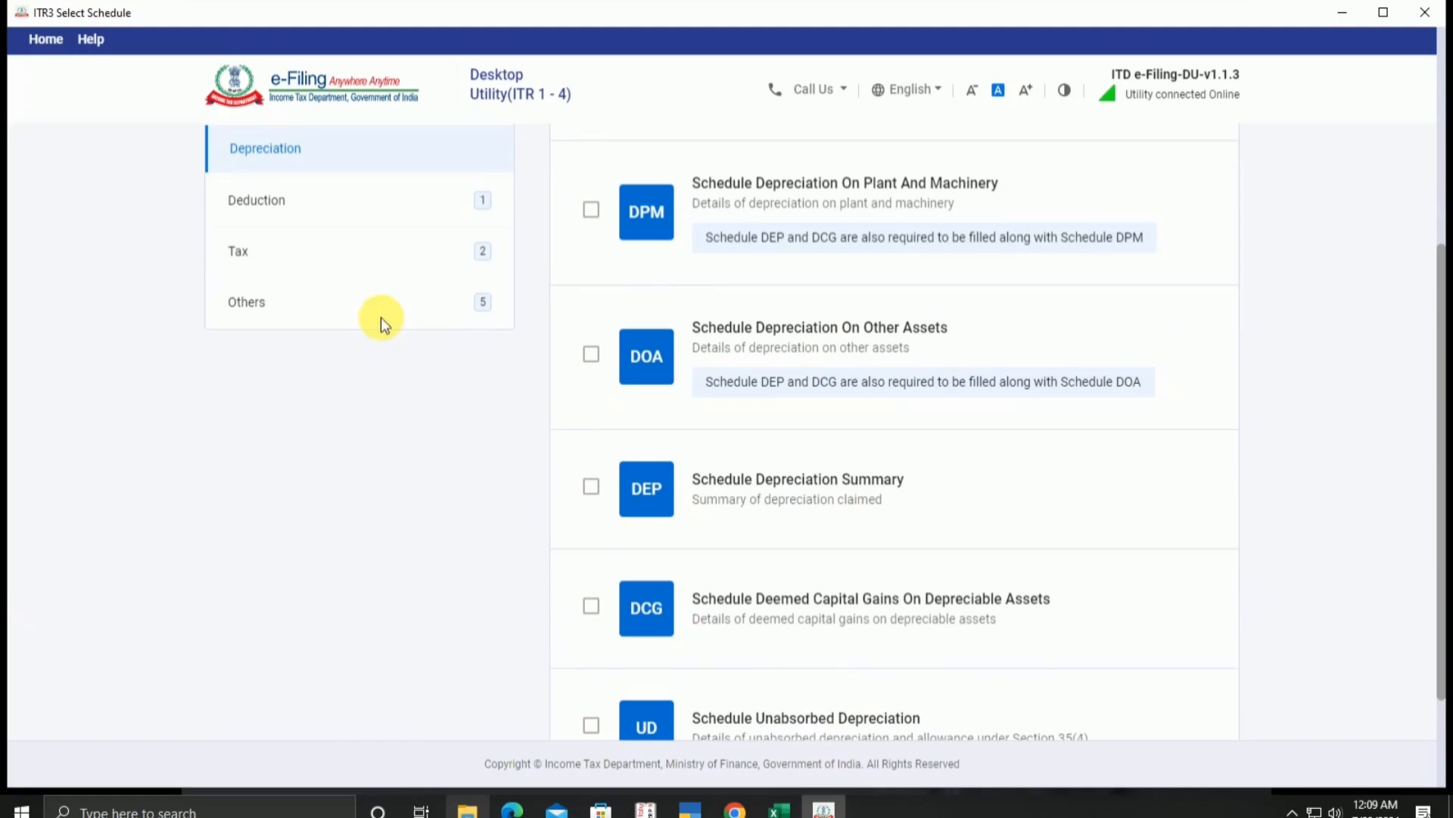
Deselect all schedules in the Deduction category.
left_click(351, 210)
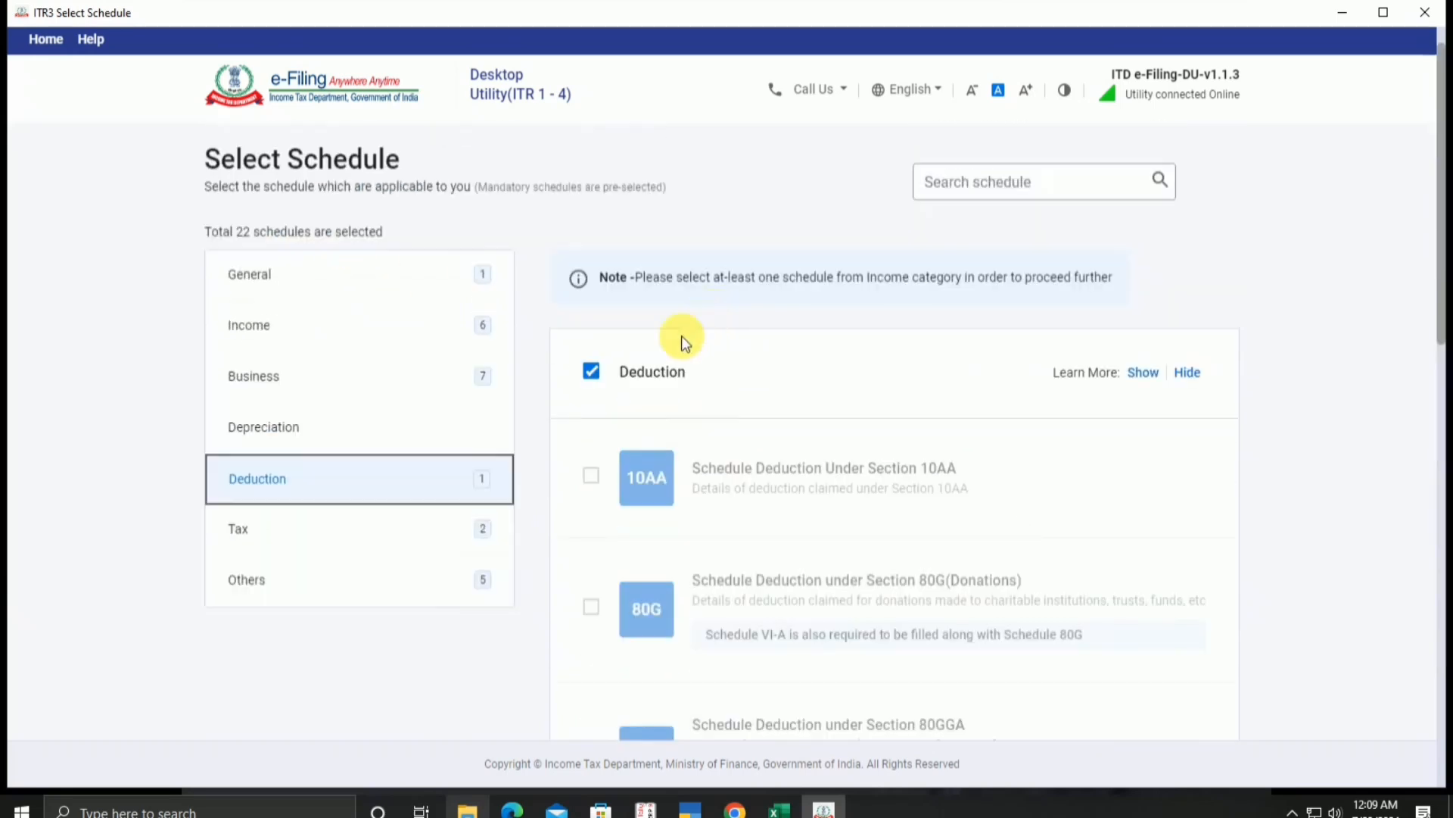
left_click(591, 370)
scroll(367, 447, "down", 2)
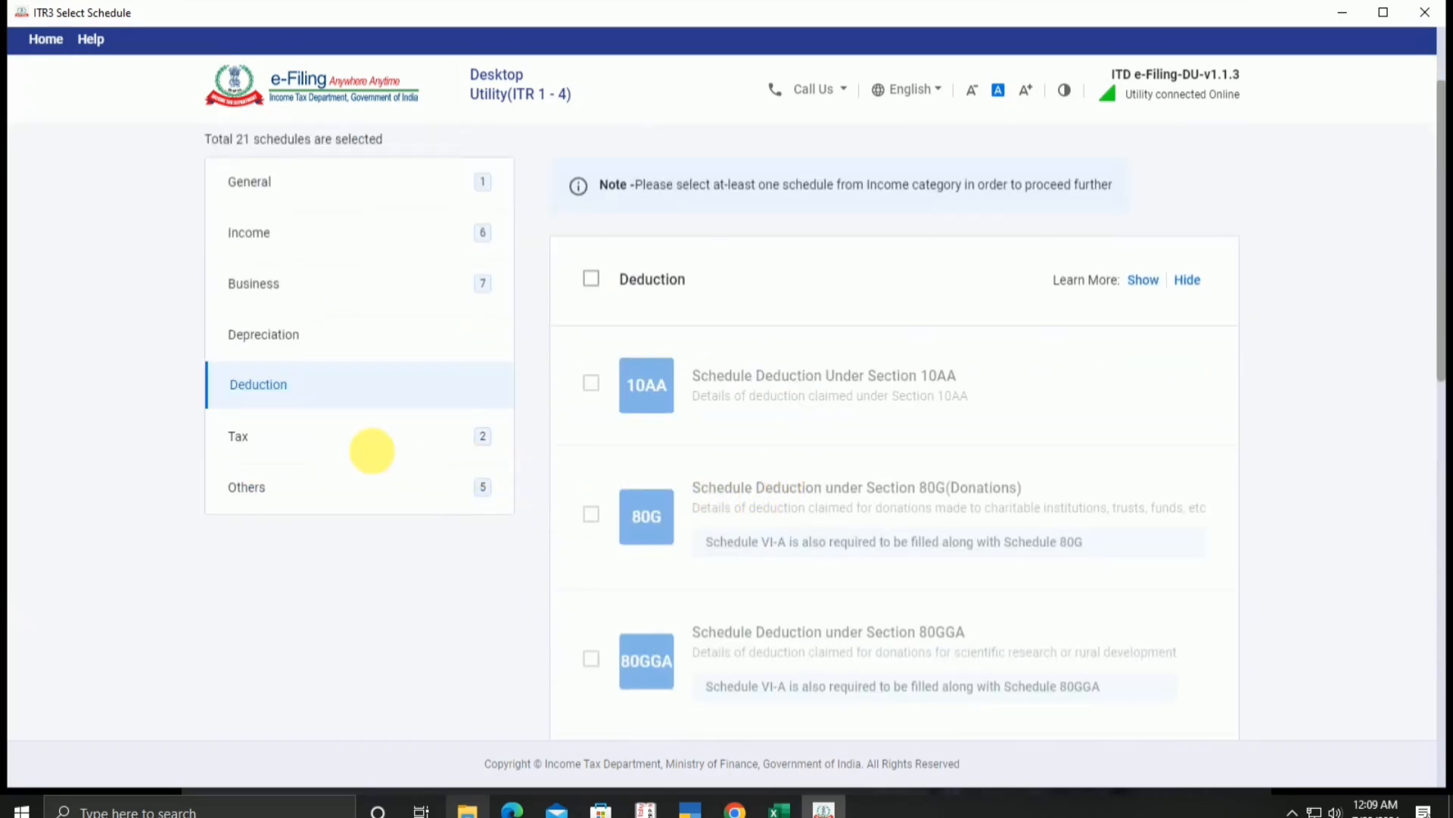
Examine which schedules are selected in the Tax and Others categories.
left_click(353, 431)
scroll(833, 469, "down", 8)
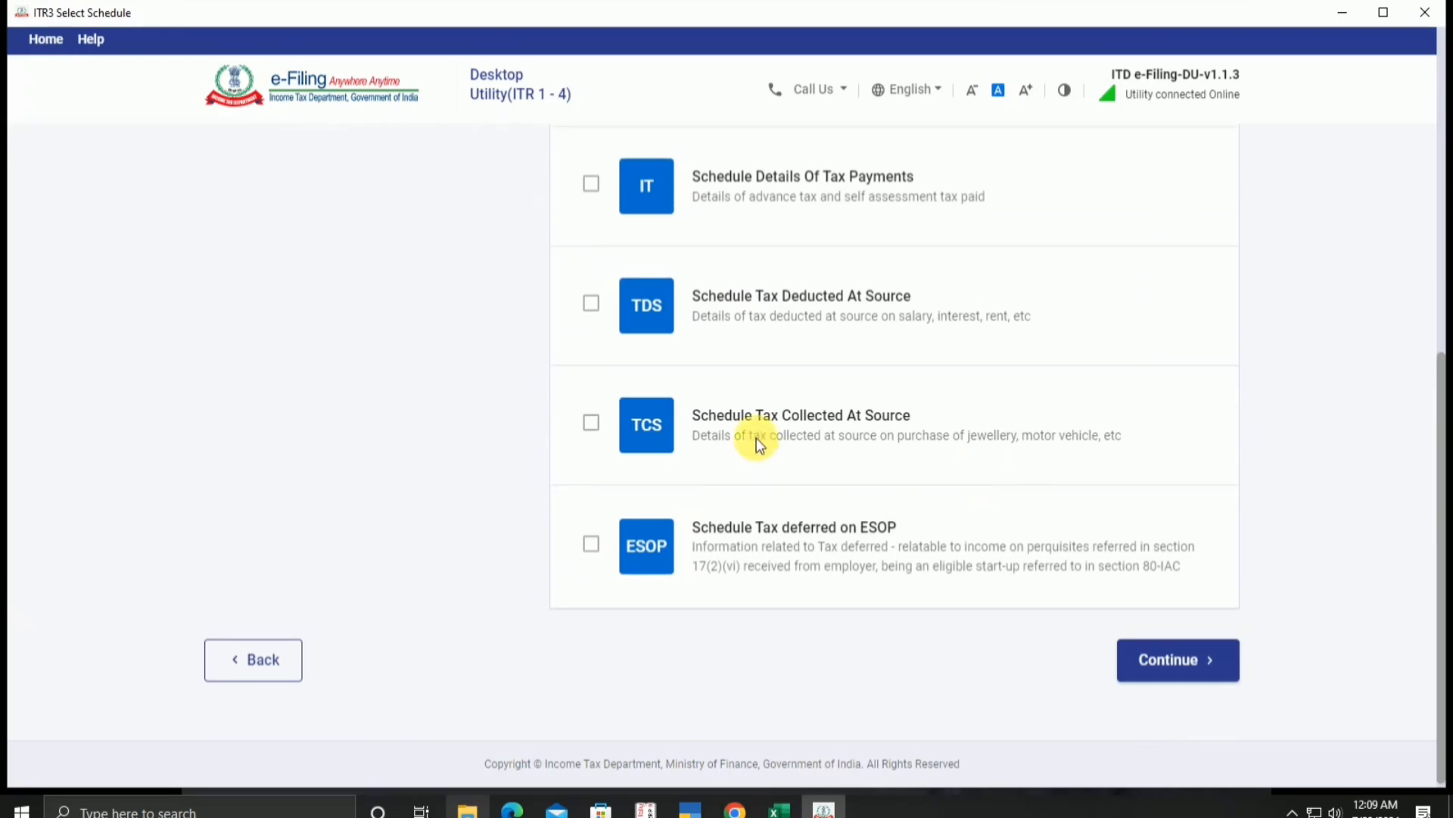
scroll(637, 432, "up", 4)
left_click(322, 324)
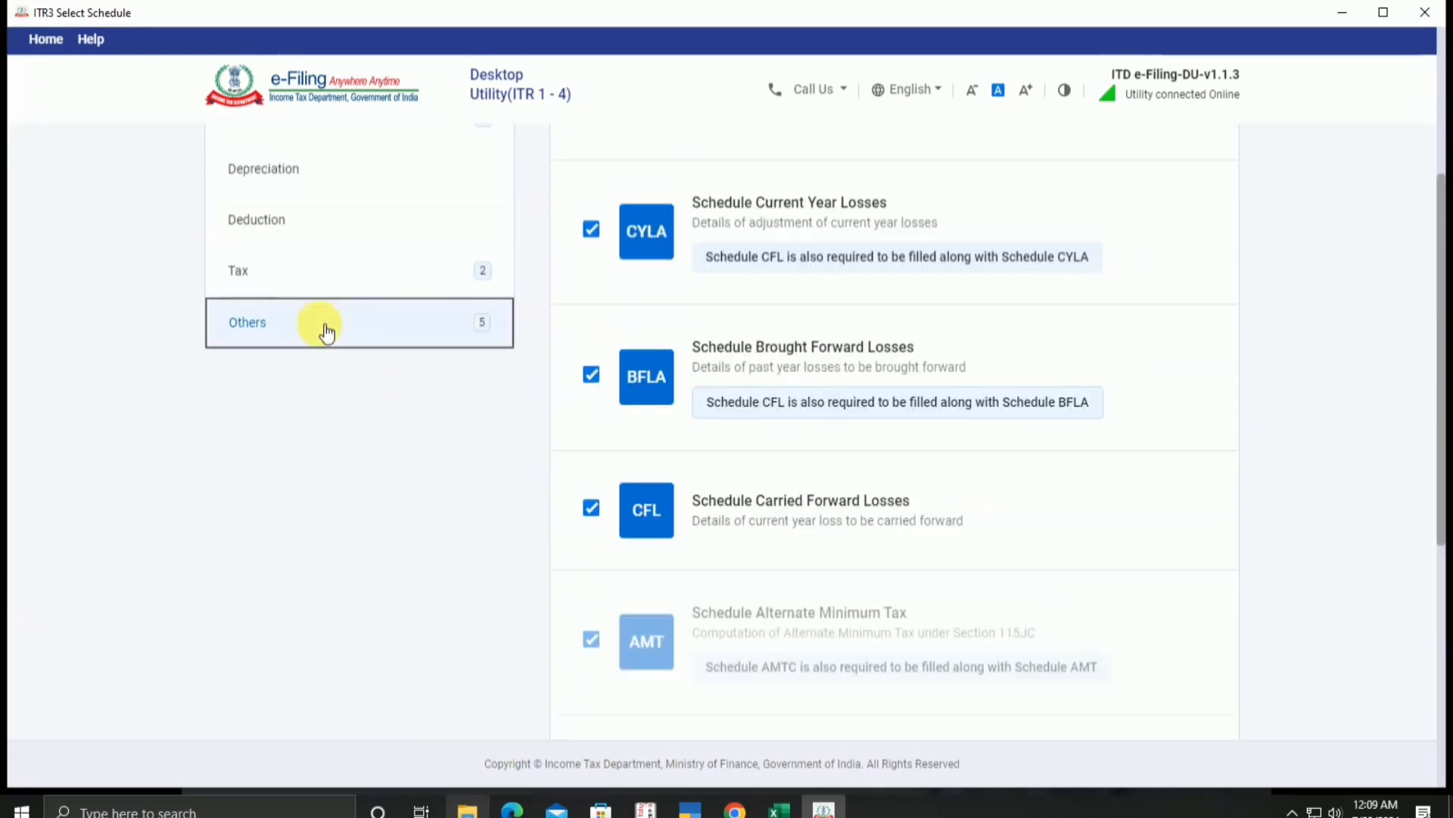
scroll(1006, 465, "down", 5)
scroll(1034, 522, "down", 2)
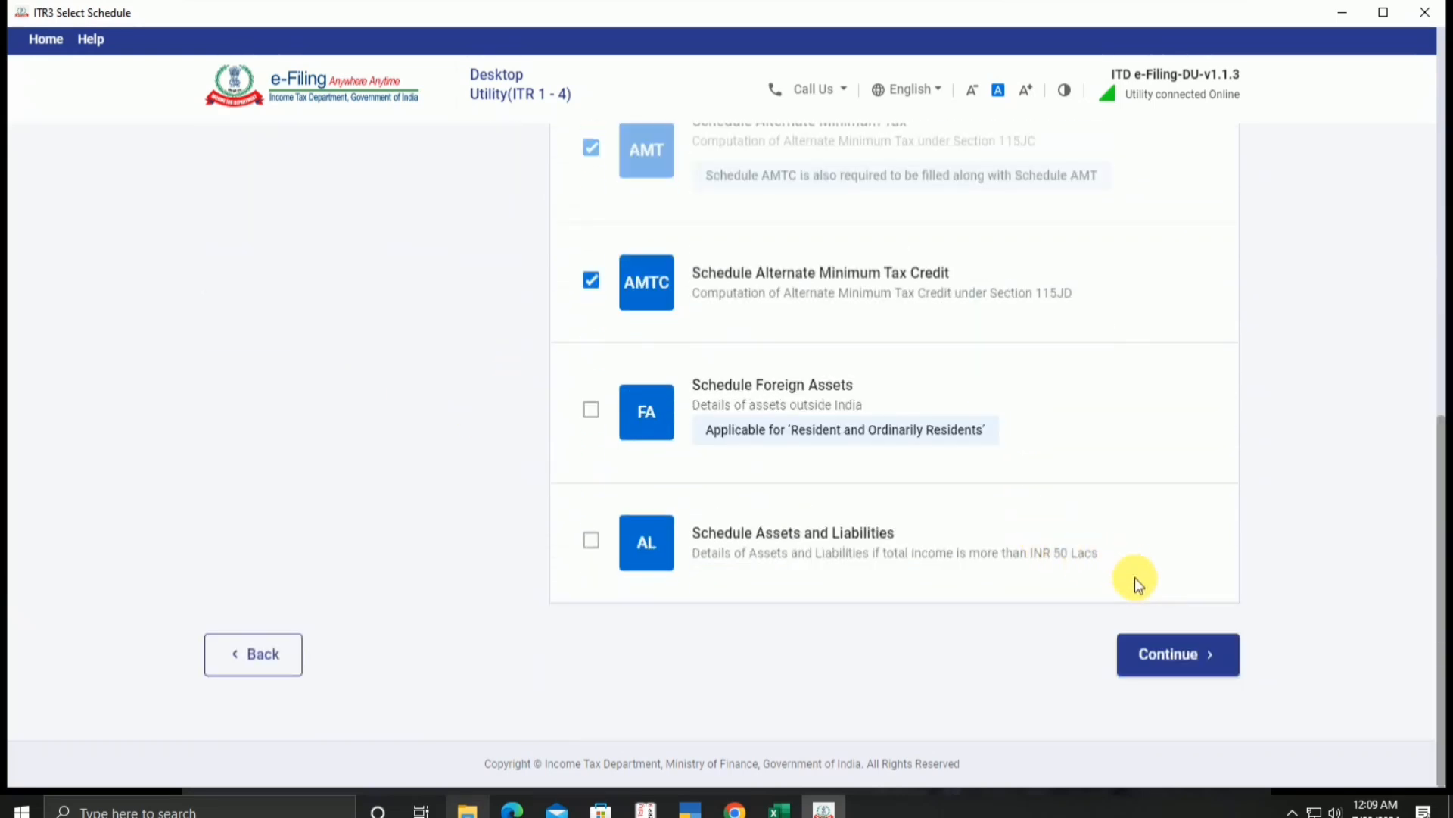
Submit the schedule selection and skip the schedule questions, acknowledging the notice about pre-filled data.
left_click(1194, 664)
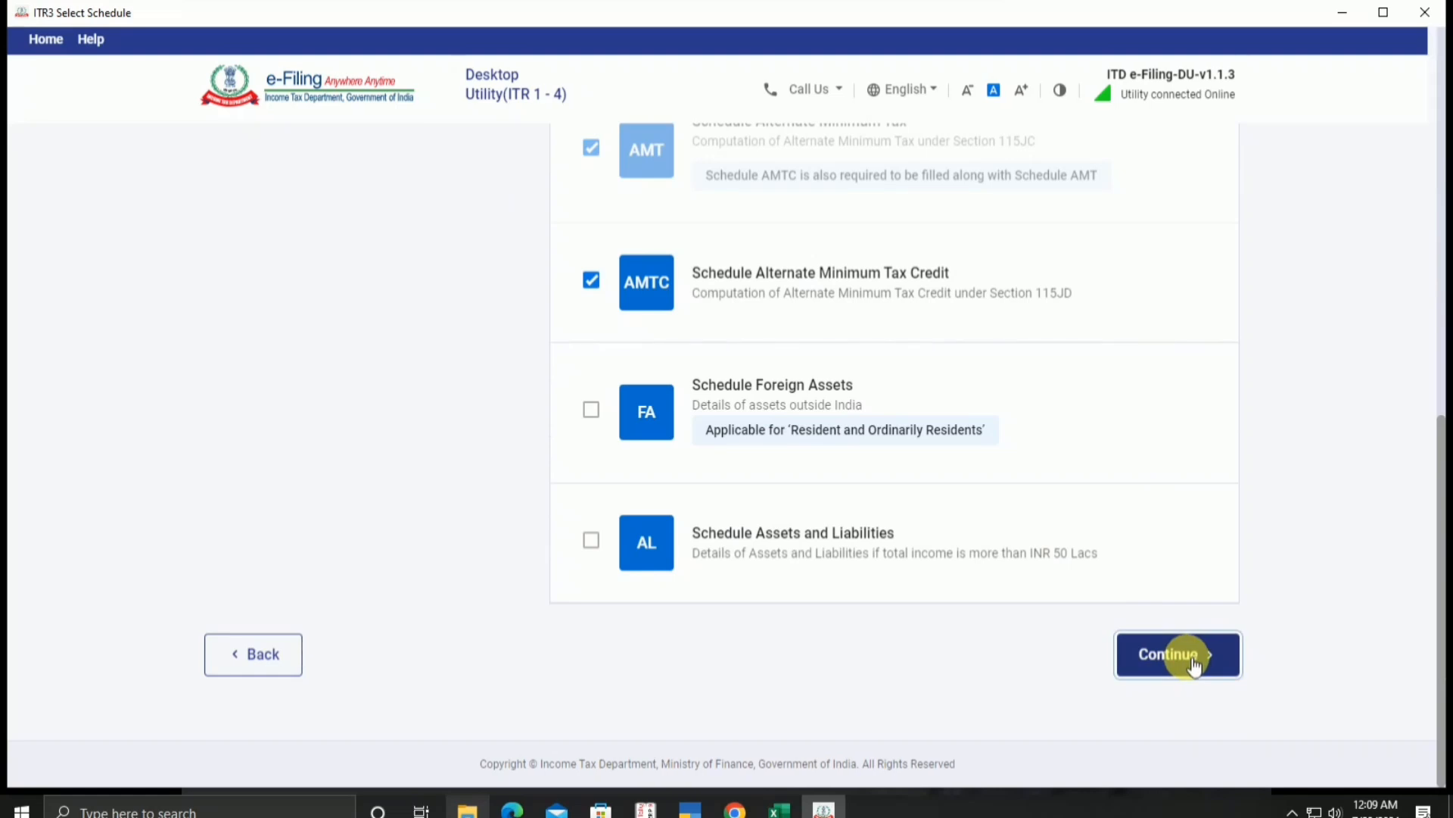
left_click(869, 515)
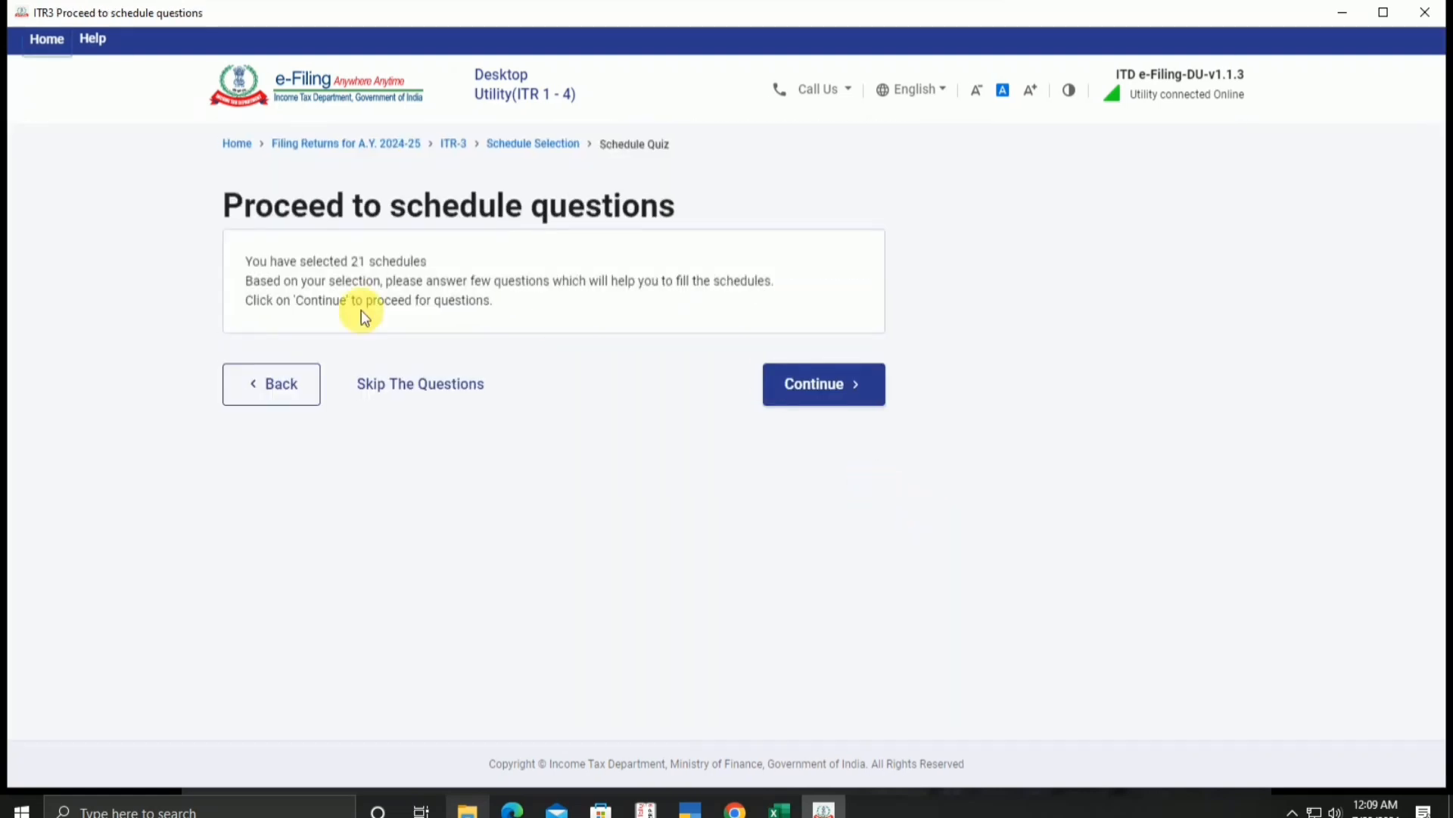
left_click(453, 387)
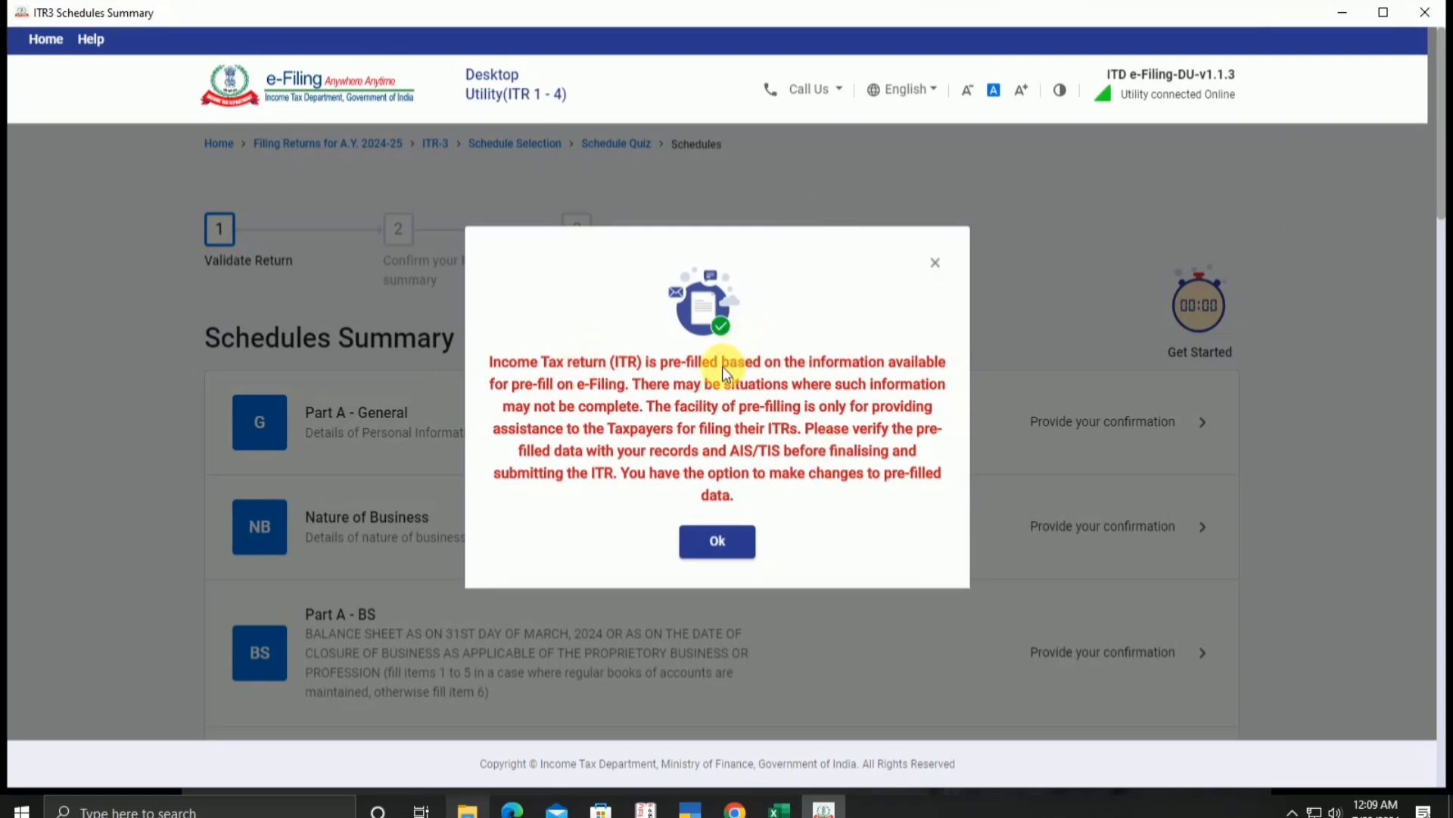
left_click(745, 558)
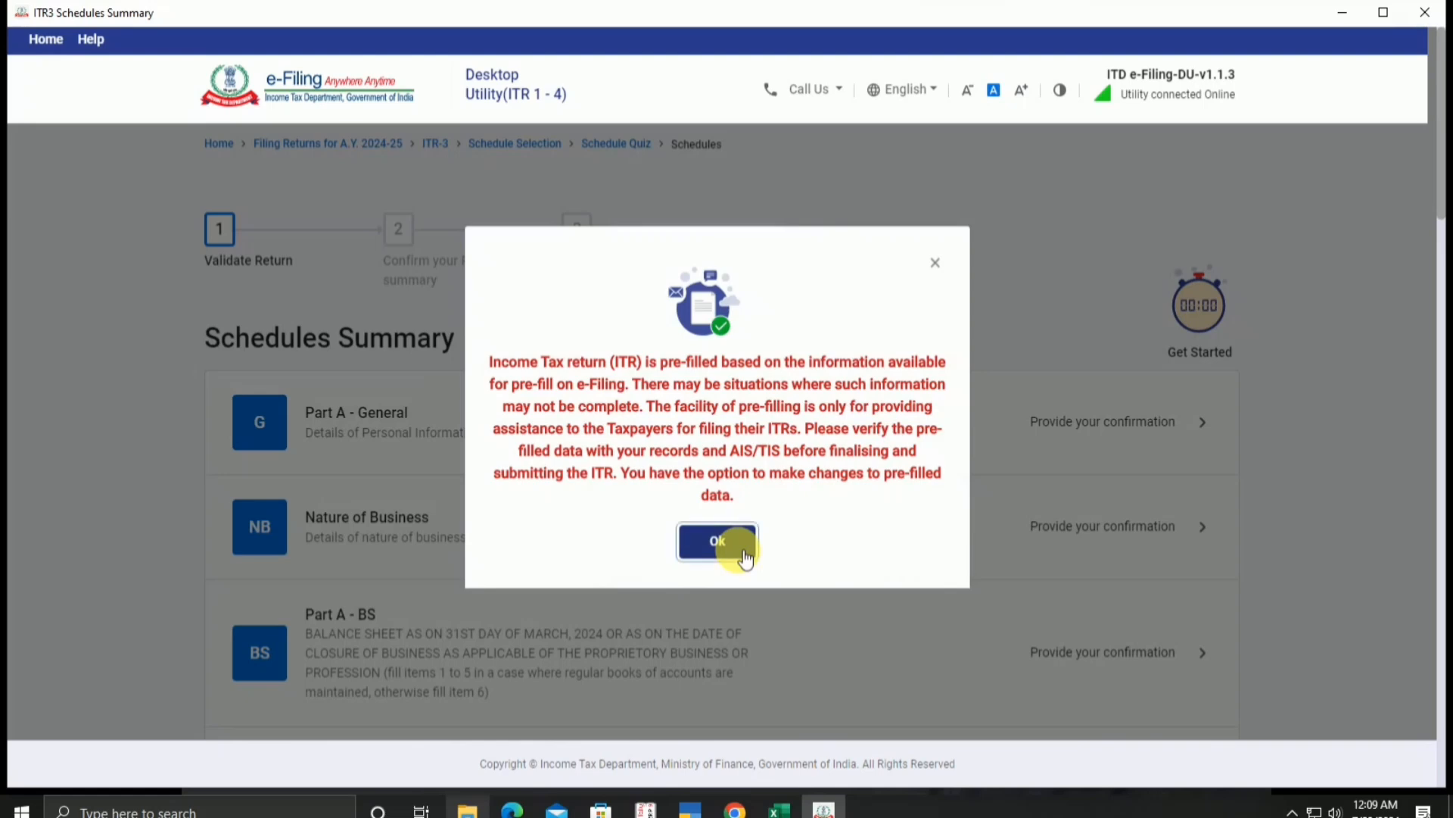
Look through the listed schedules in the Schedules Summary and open Part A - General.
scroll(988, 424, "down", 5)
scroll(984, 428, "down", 15)
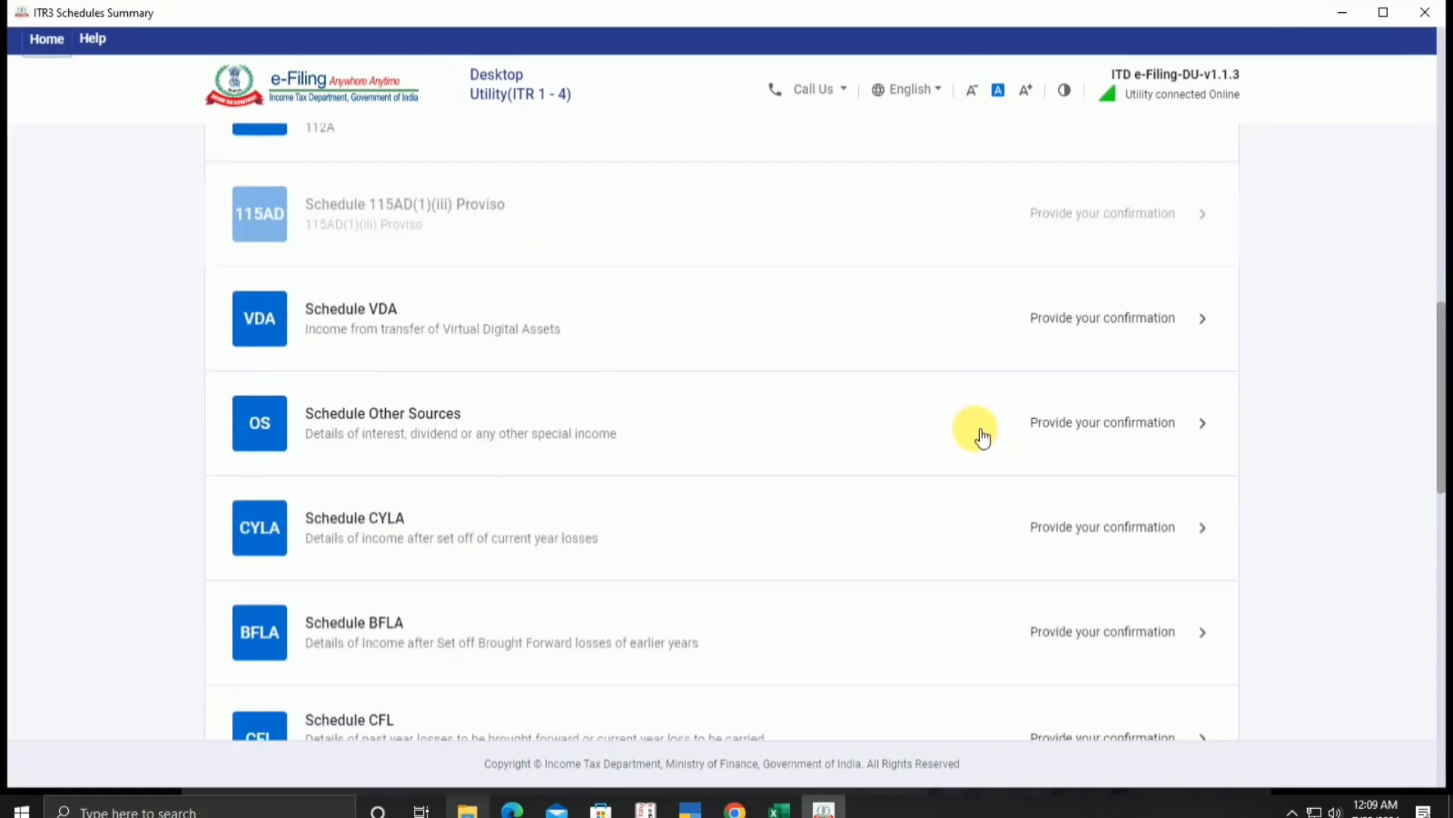
scroll(925, 461, "up", 12)
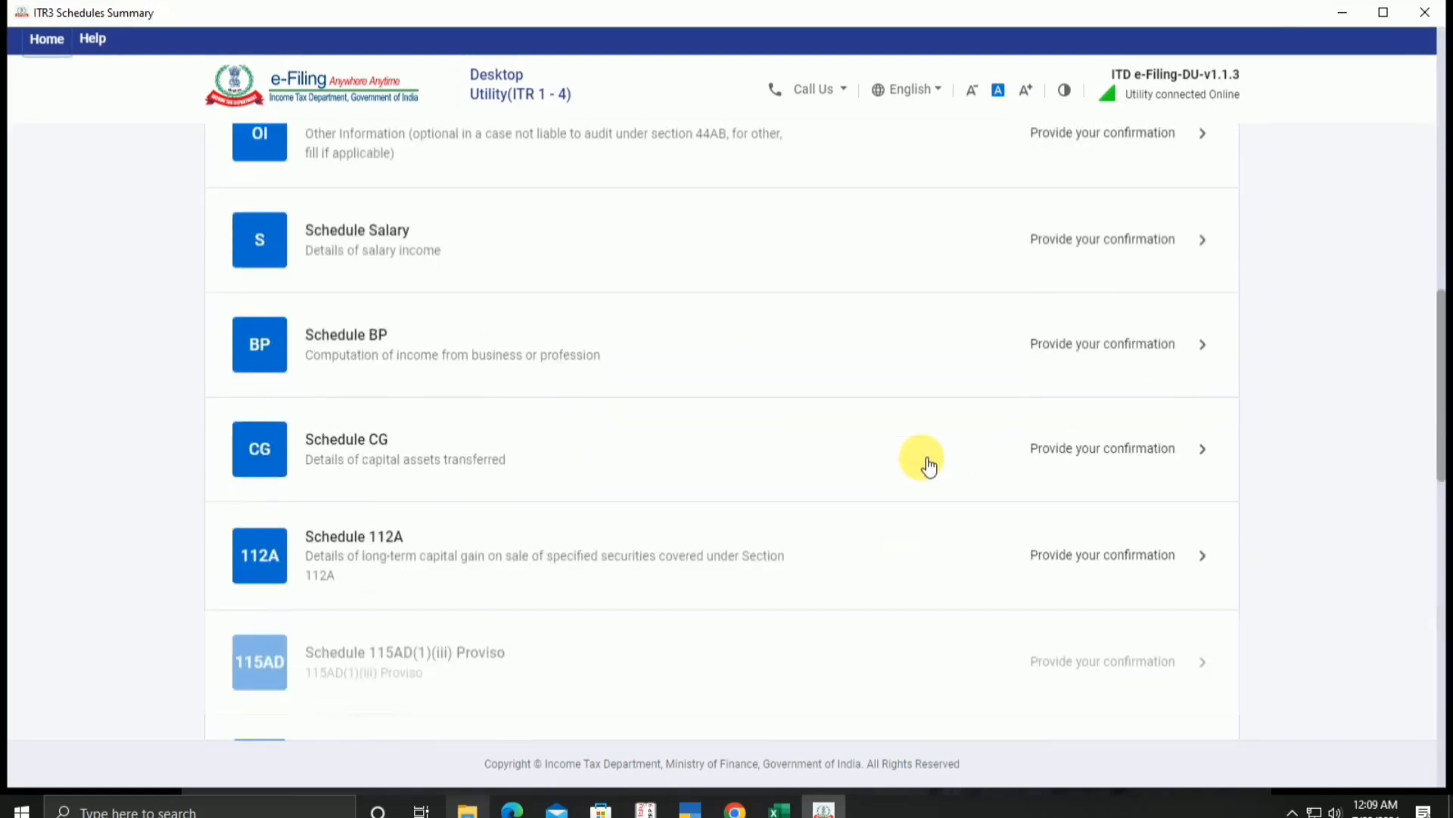
scroll(933, 458, "up", 6)
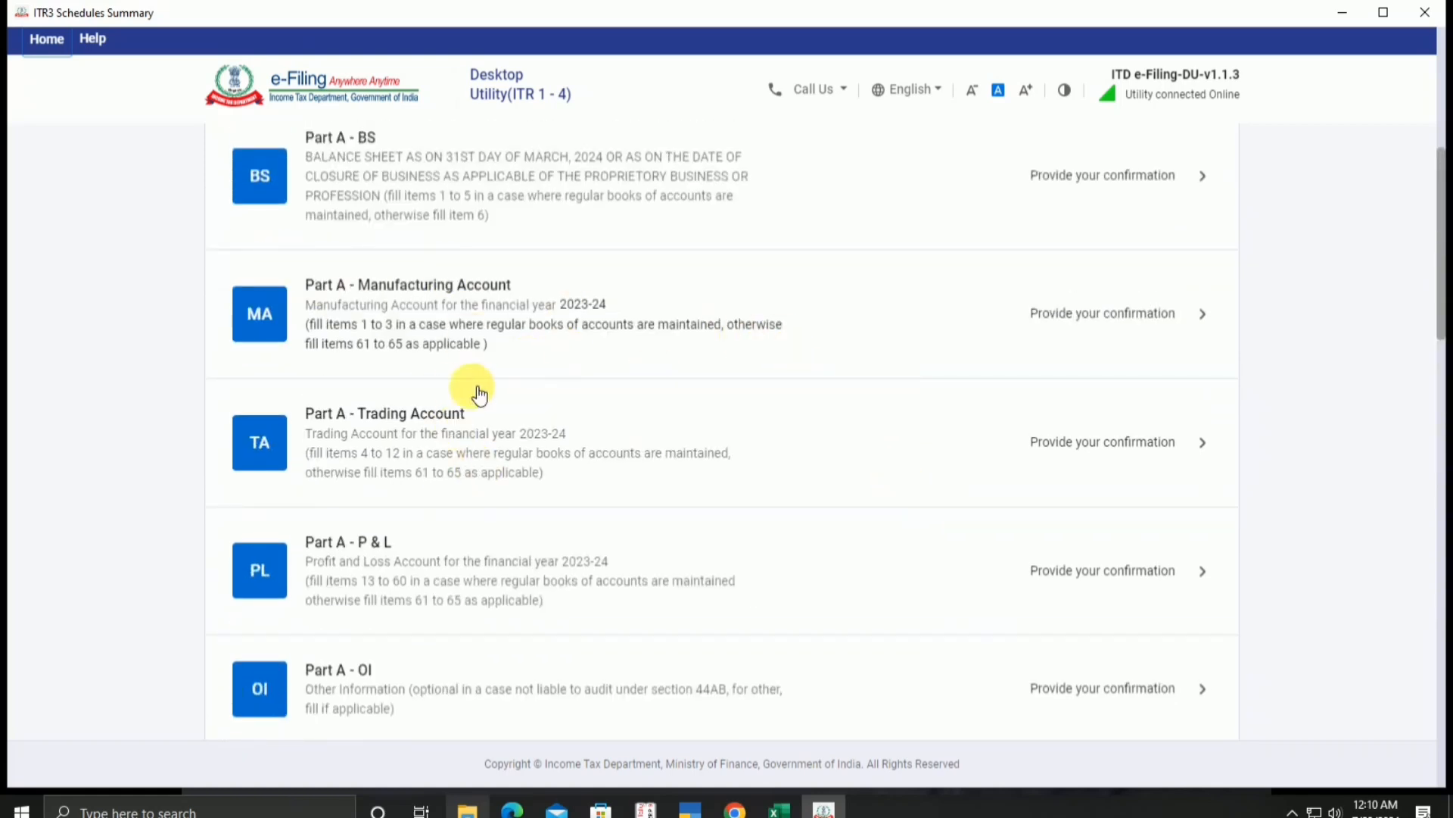
scroll(568, 392, "up", 5)
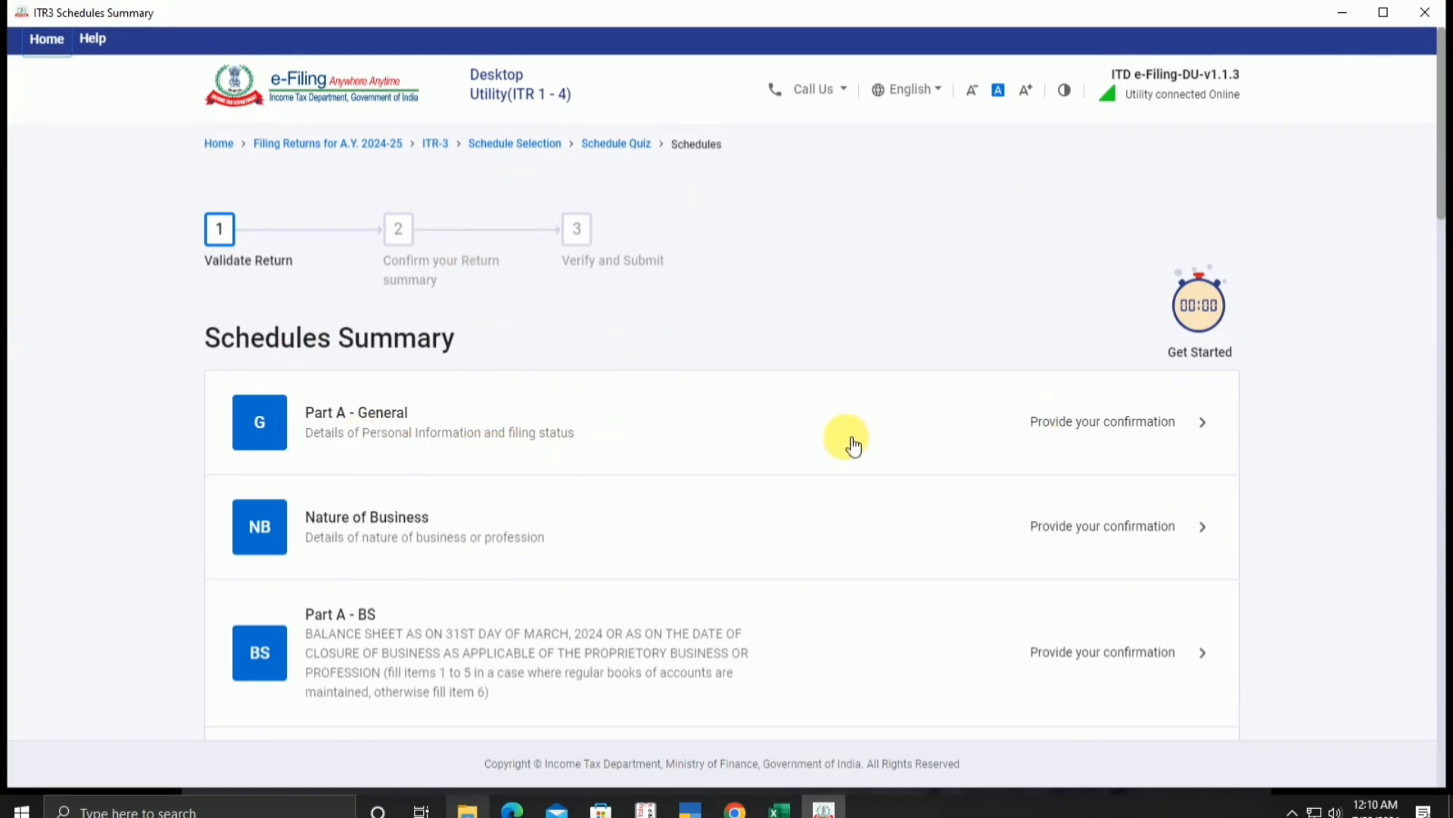
left_click(1029, 430)
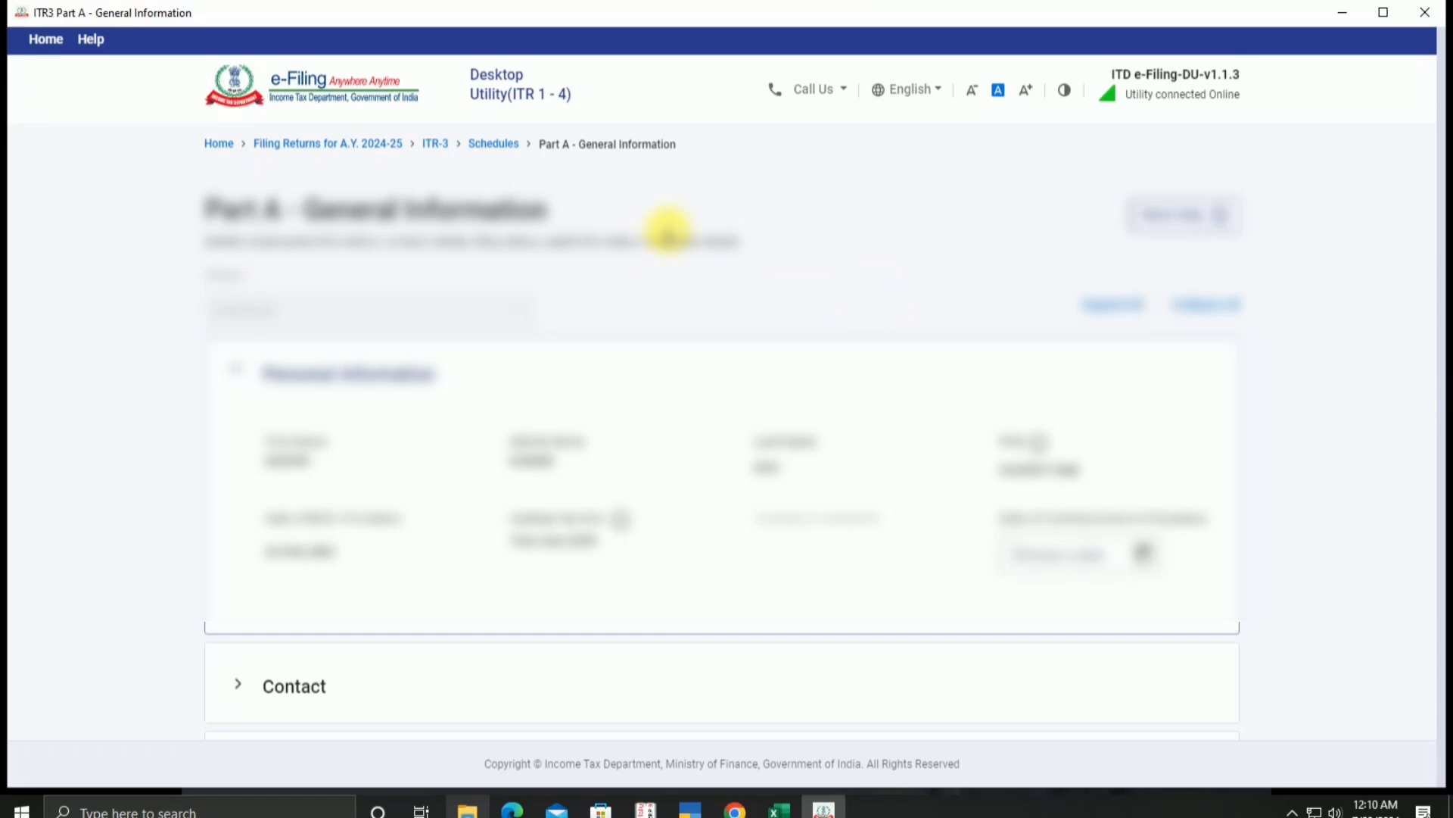
Expand the Contact and Filing Section details and set the due date for filing the return of income to 31st July.
scroll(876, 244, "down", 5)
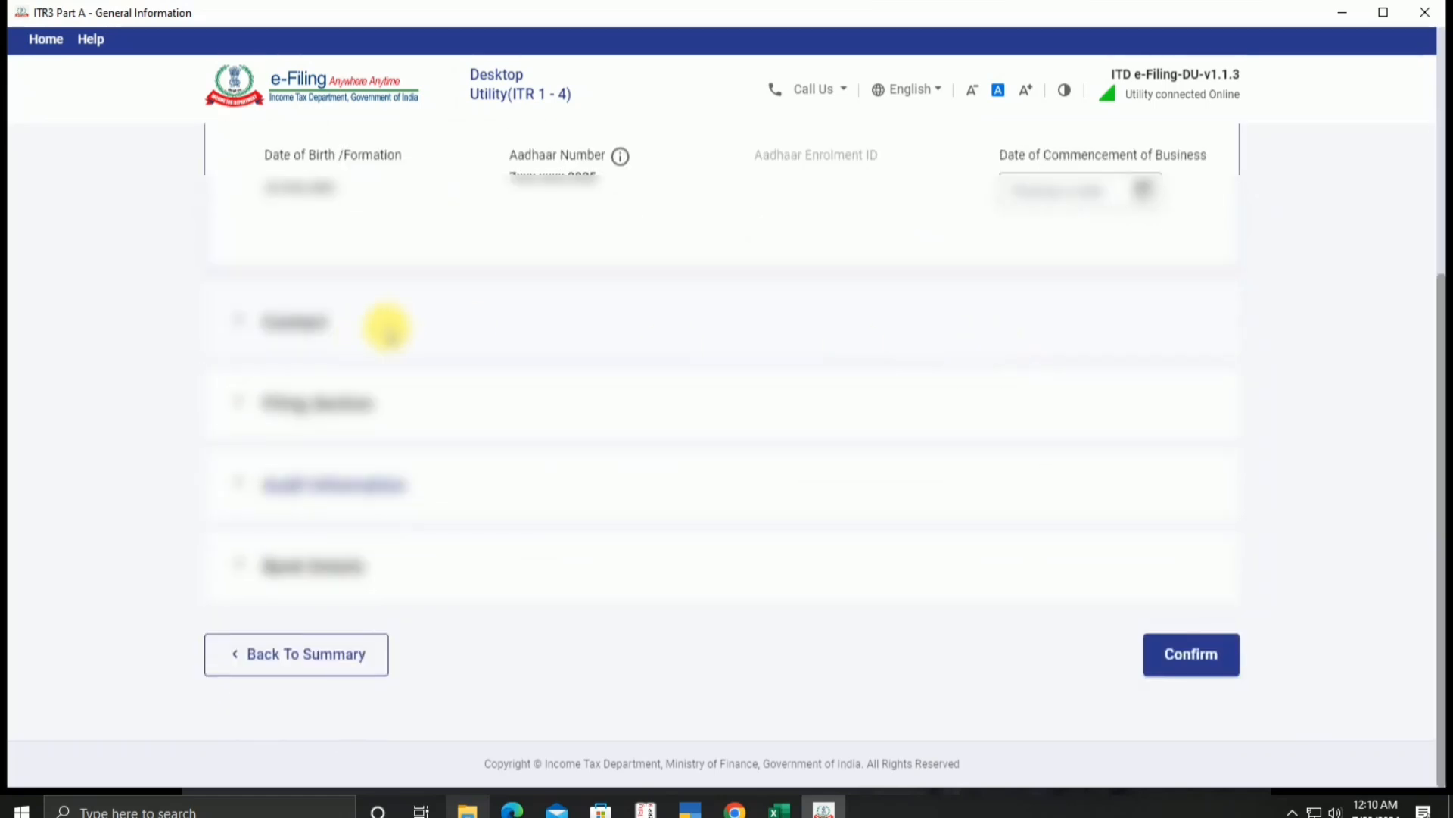
left_click(353, 318)
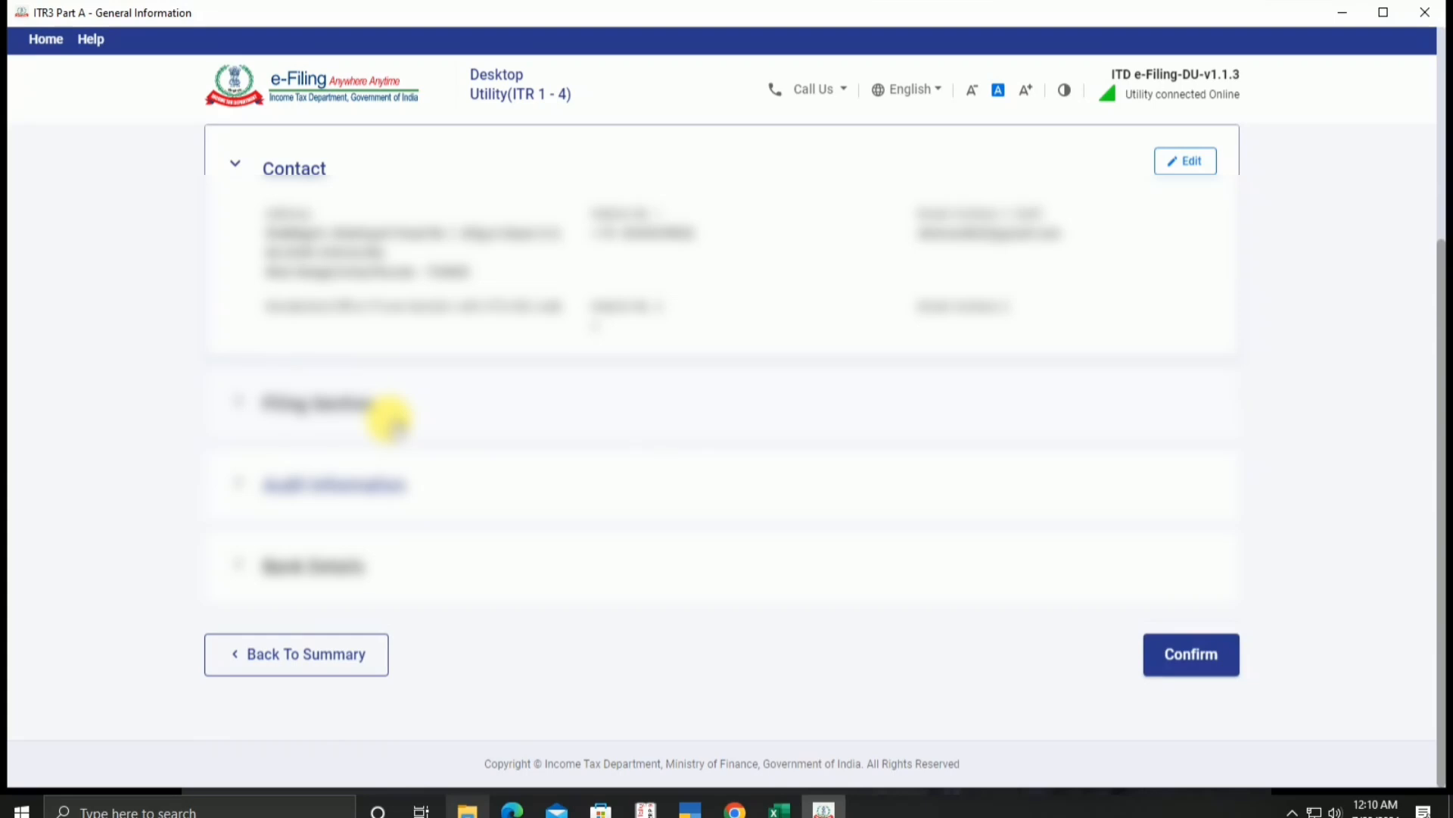
left_click(388, 416)
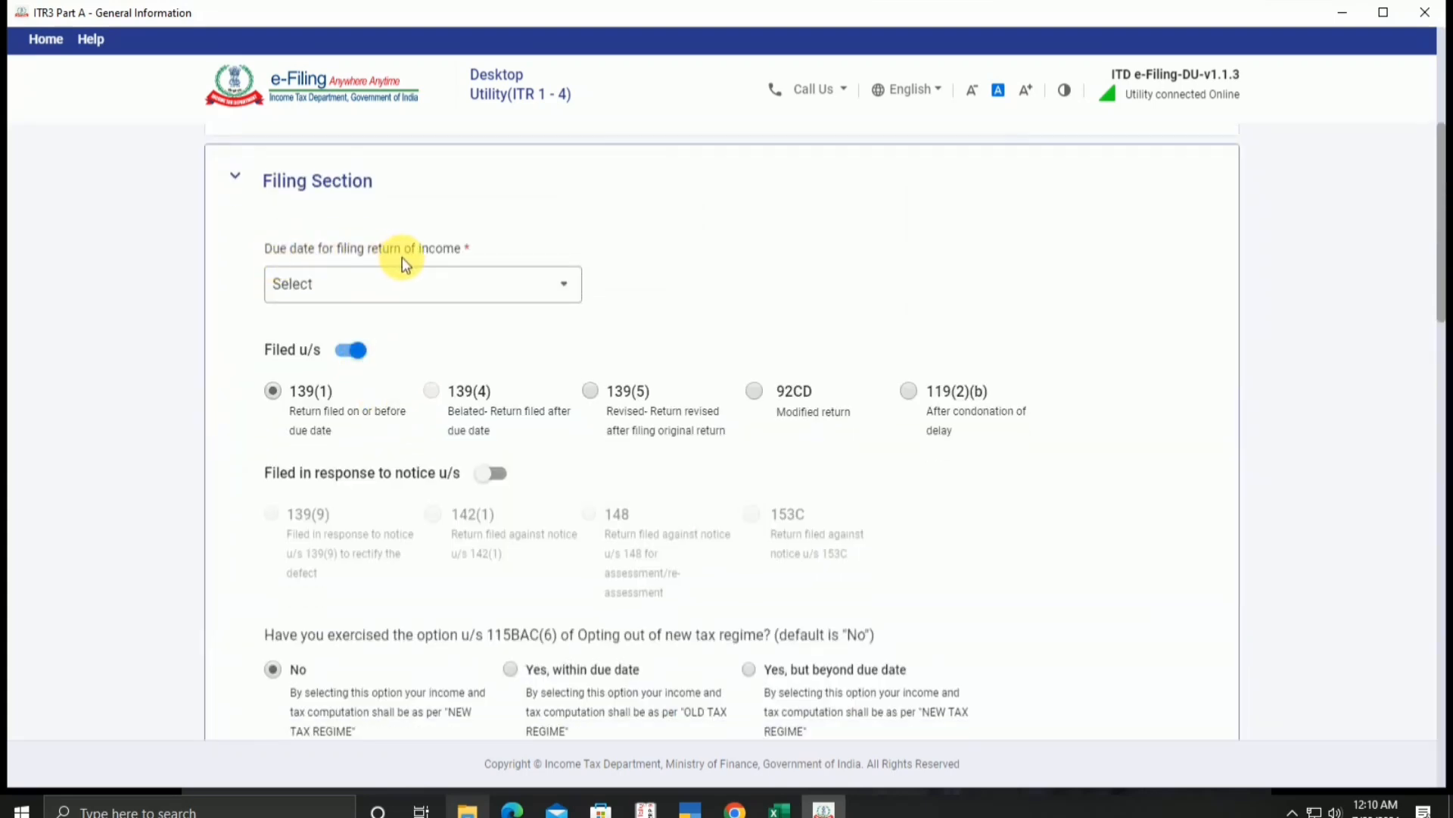
left_click(432, 295)
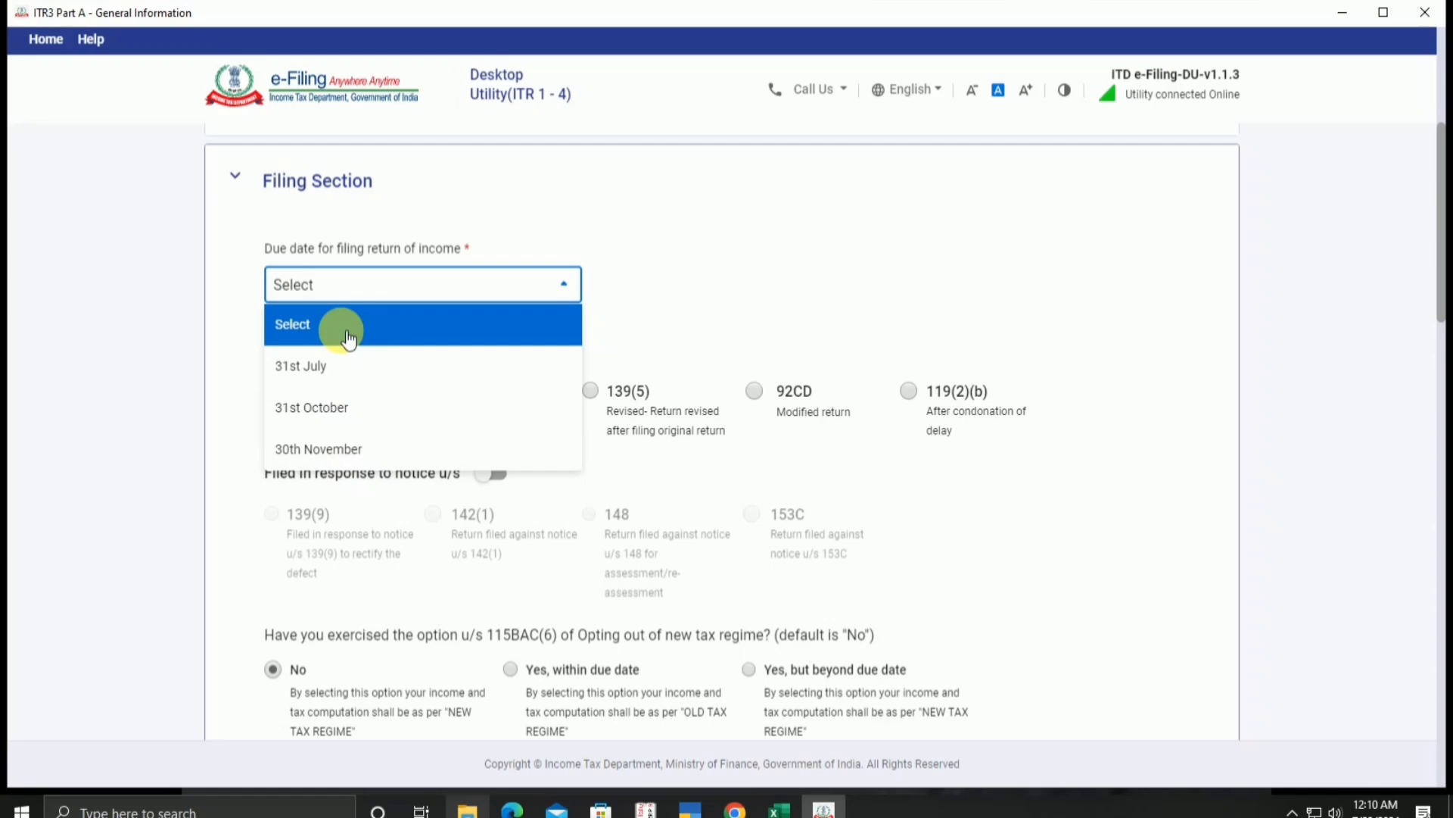
left_click(318, 368)
Set the residential status condition to in India for 182 days or more [section 6(1)(a)], and answer No to being an FPI.
scroll(688, 470, "down", 5)
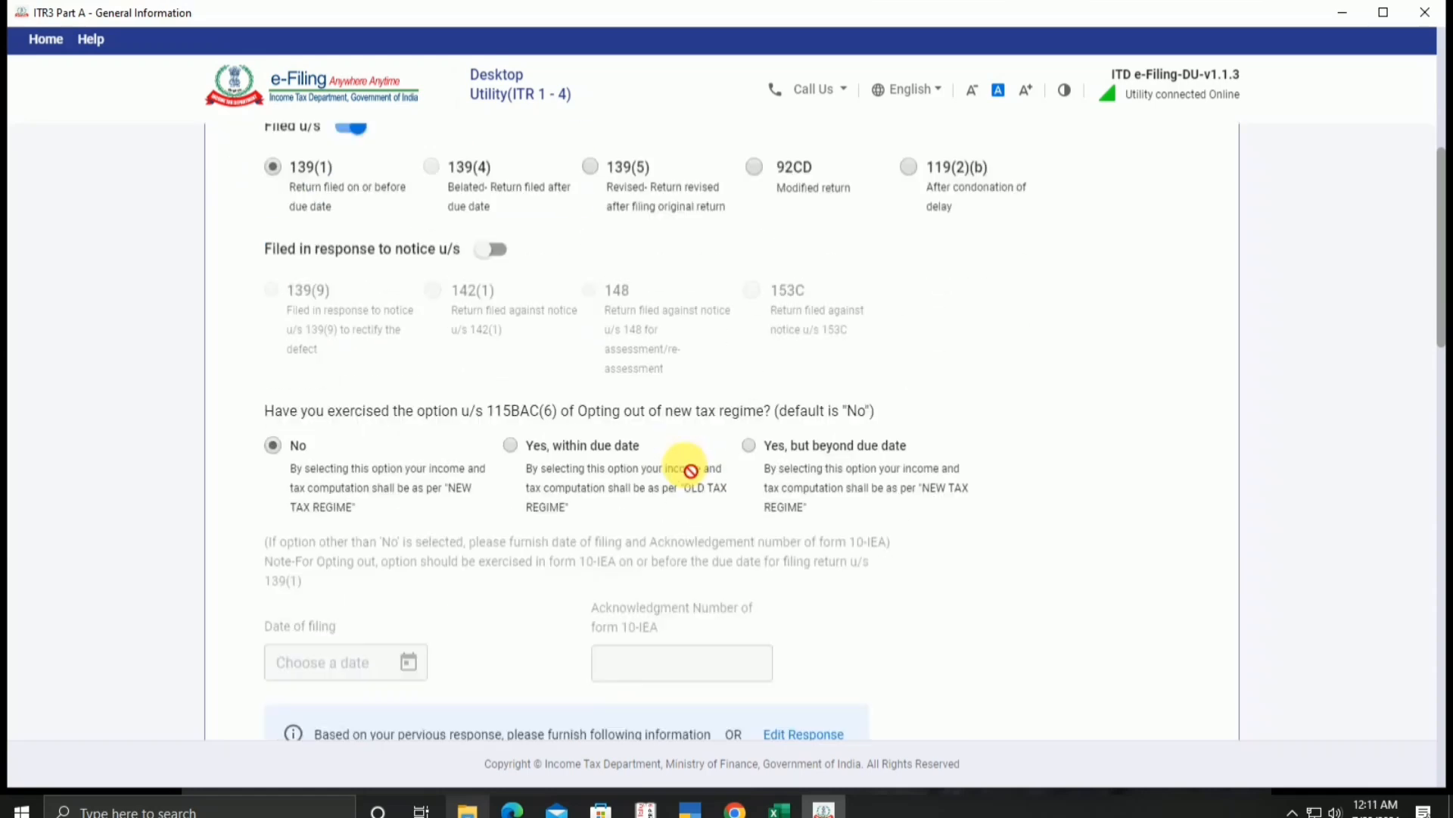
scroll(534, 465, "down", 1)
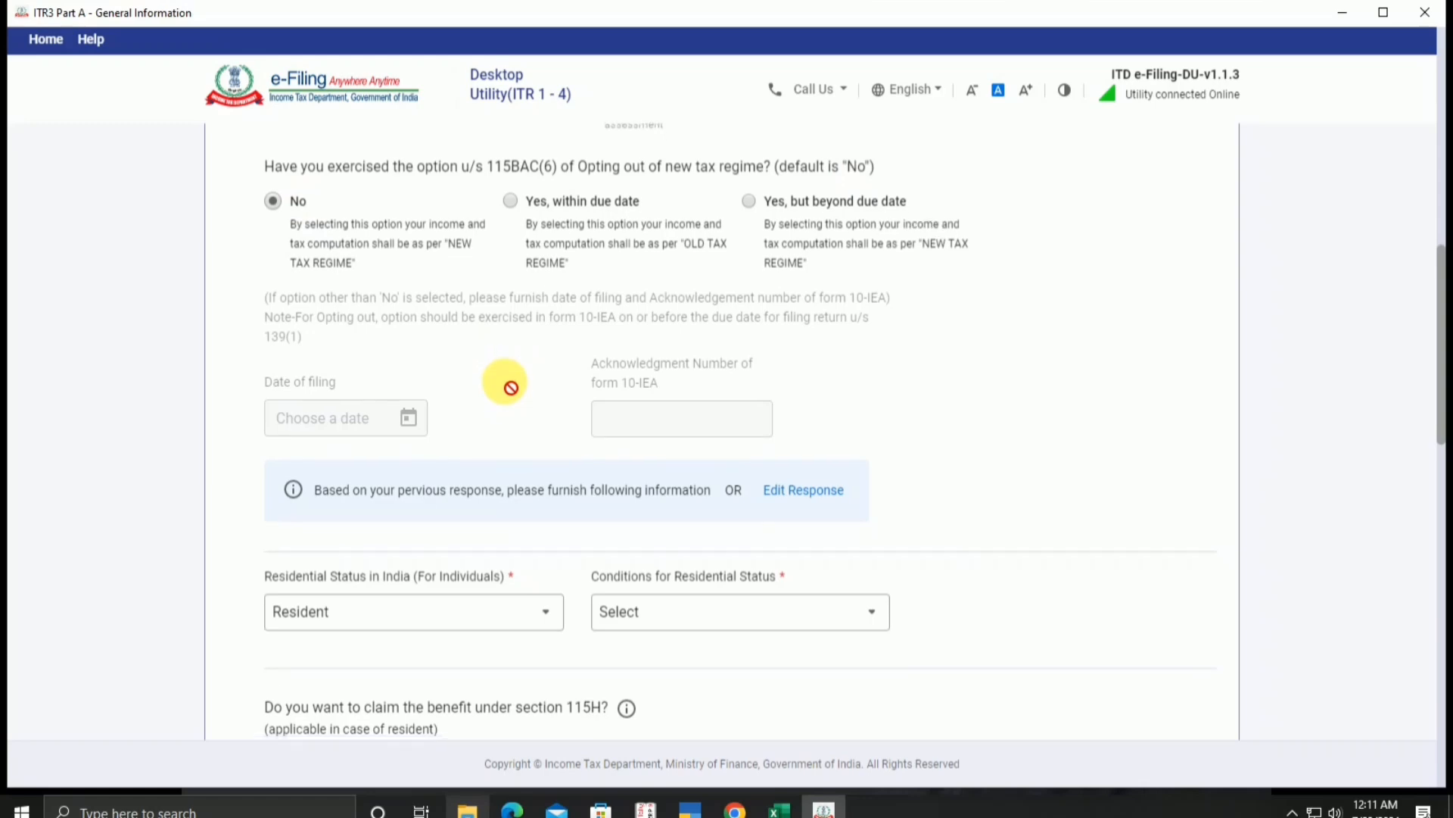
scroll(510, 388, "down", 1)
scroll(511, 386, "up", 1)
scroll(512, 386, "up", 1)
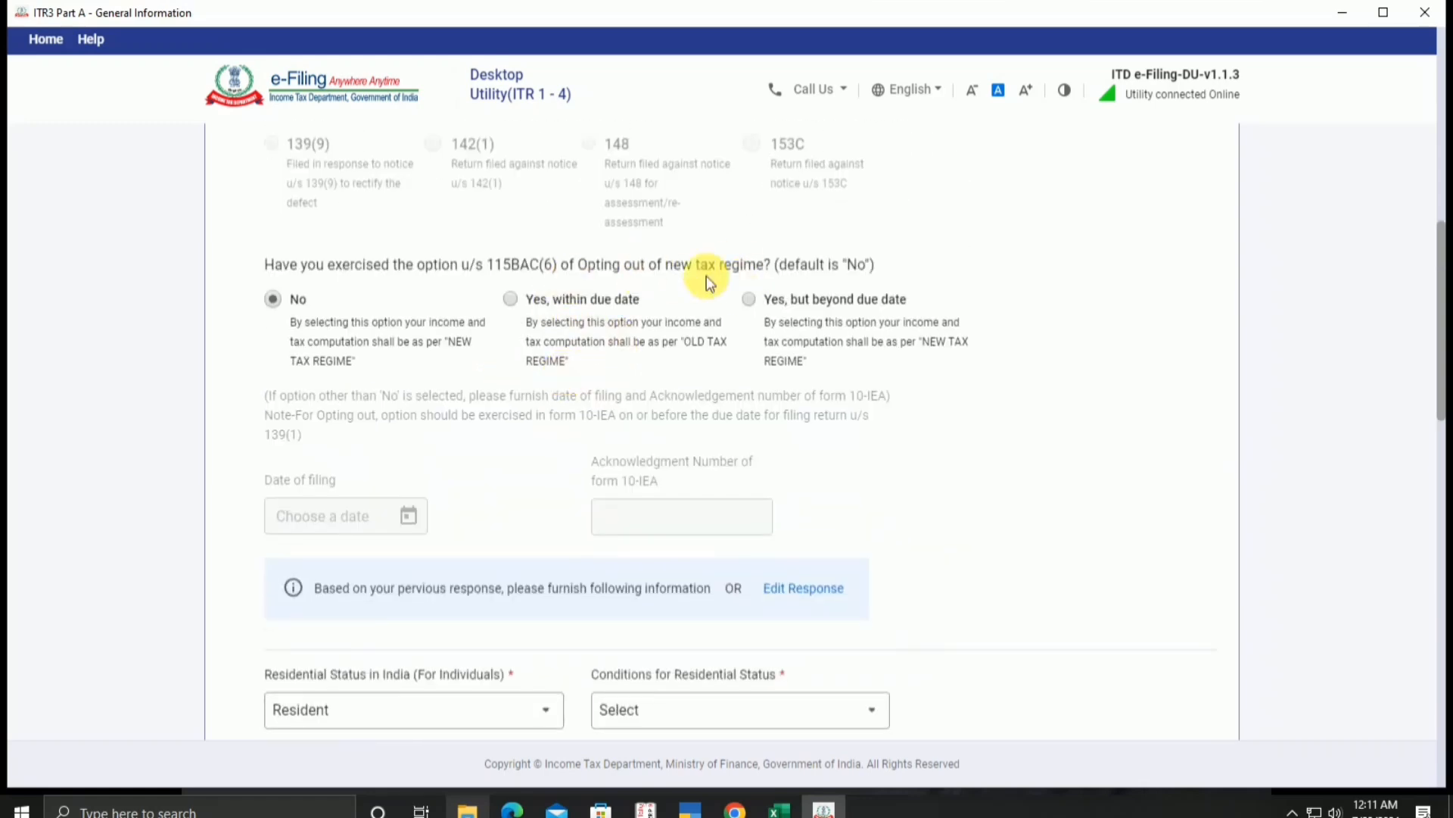
scroll(593, 490, "down", 3)
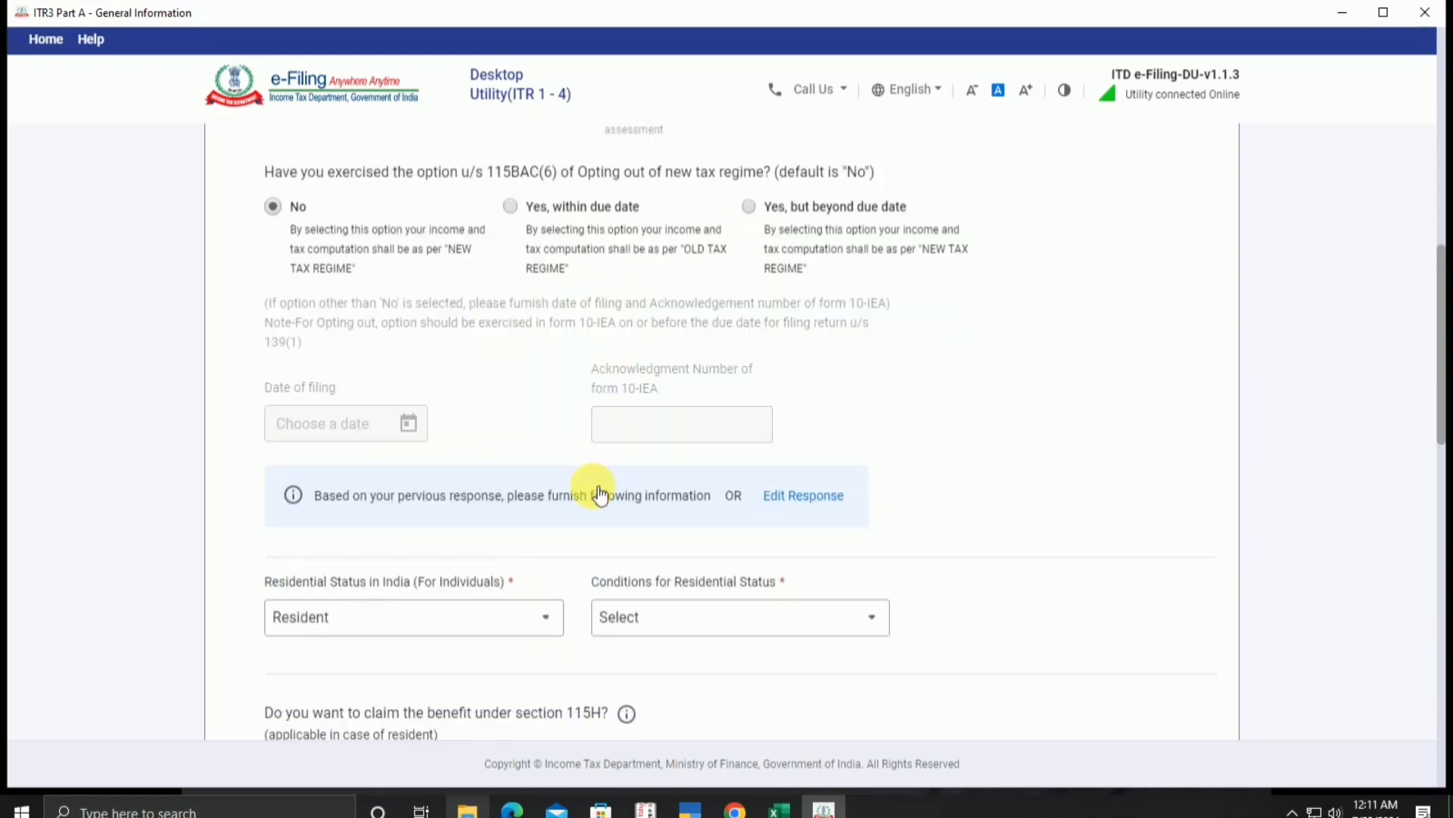
scroll(560, 489, "down", 1)
left_click(746, 350)
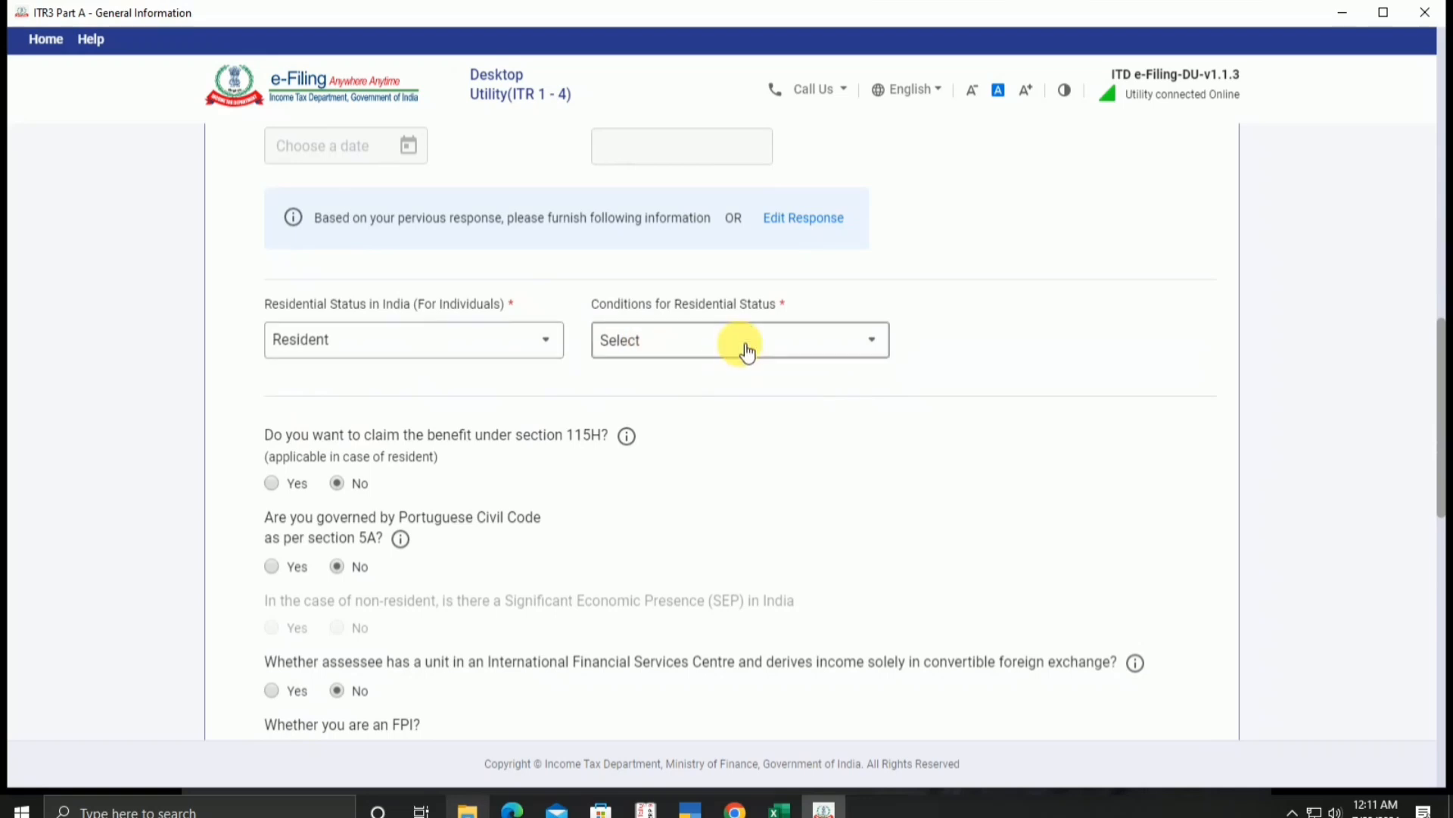
left_click(716, 423)
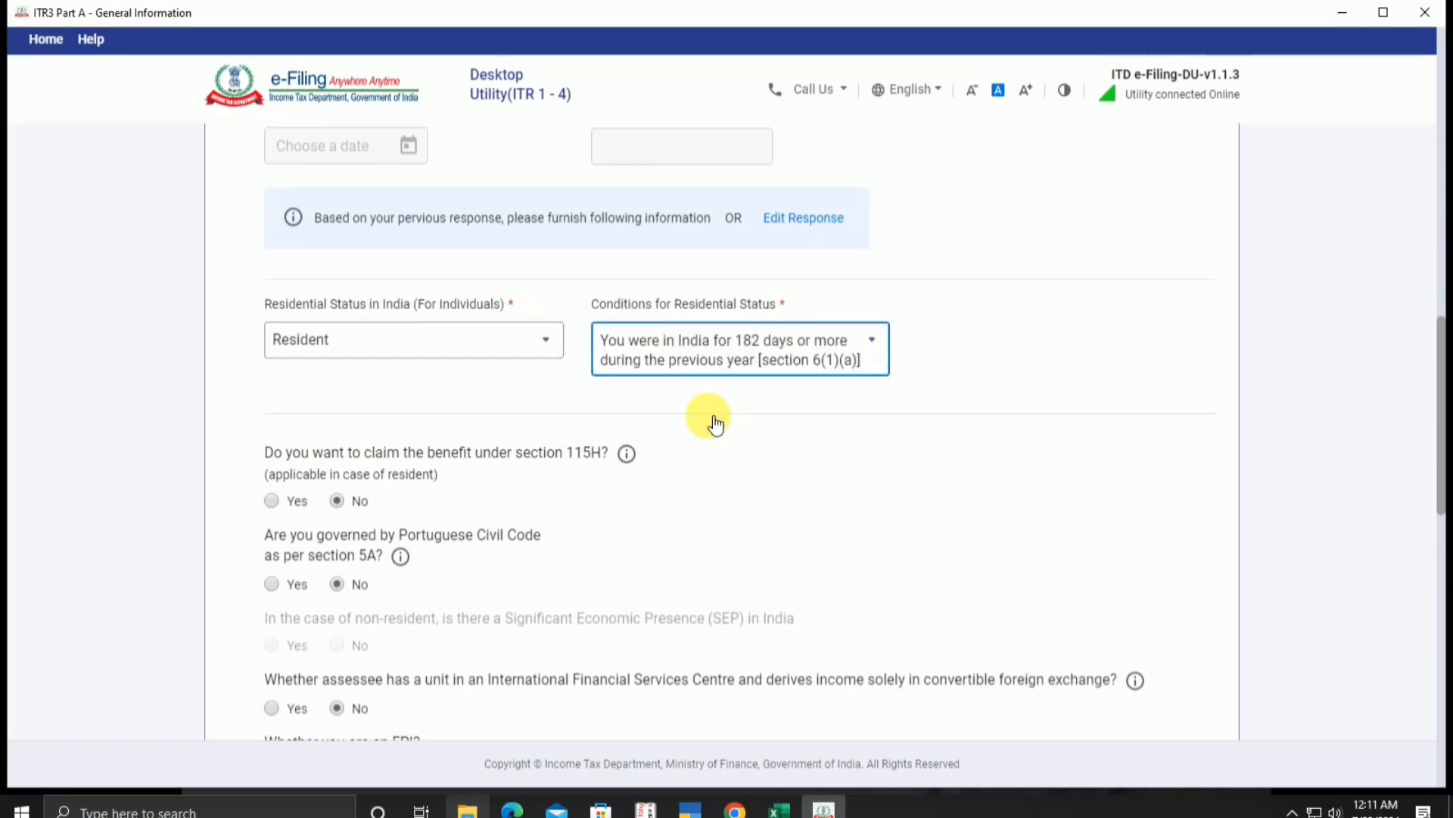
scroll(486, 434, "down", 4)
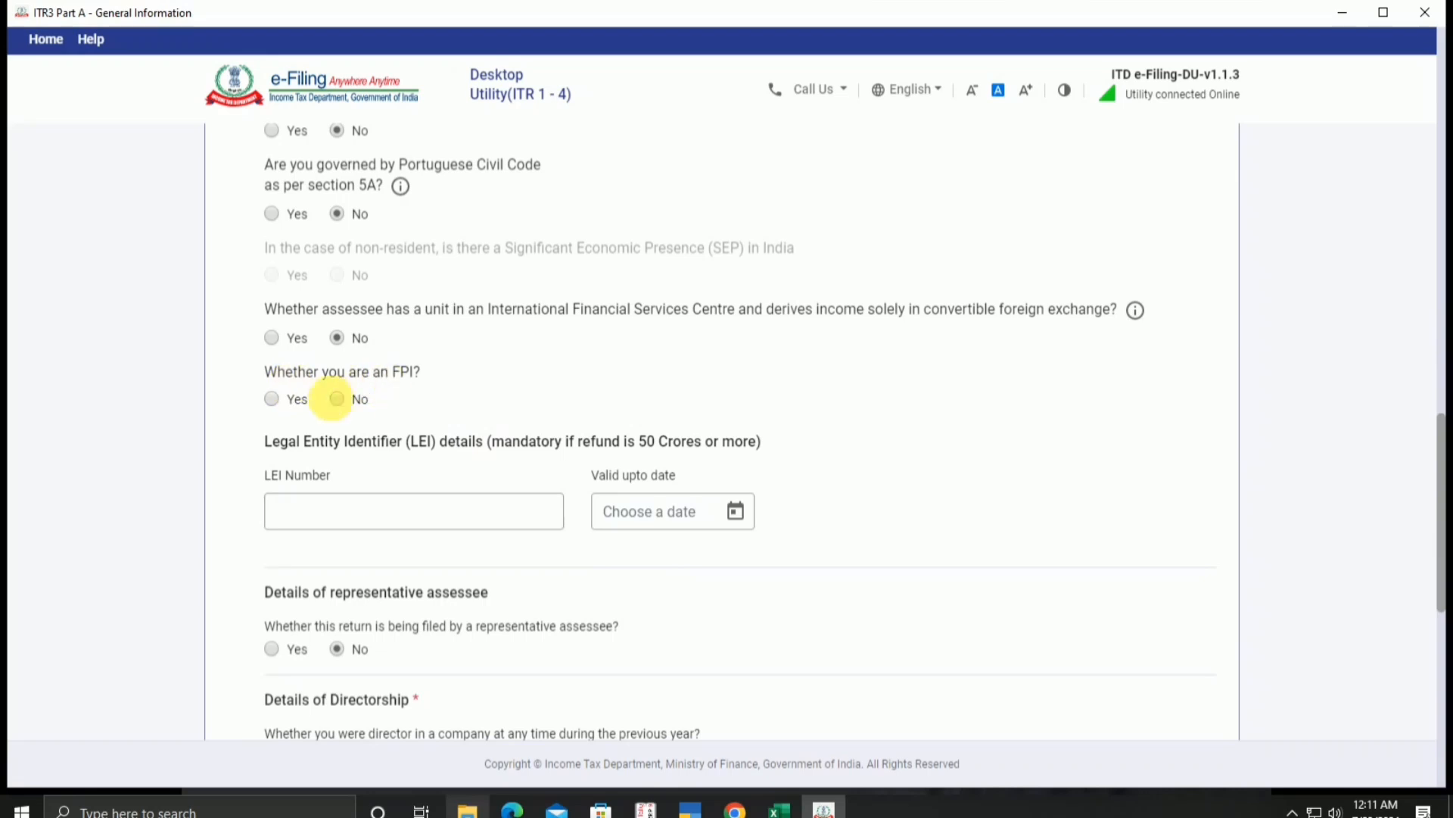
left_click(334, 398)
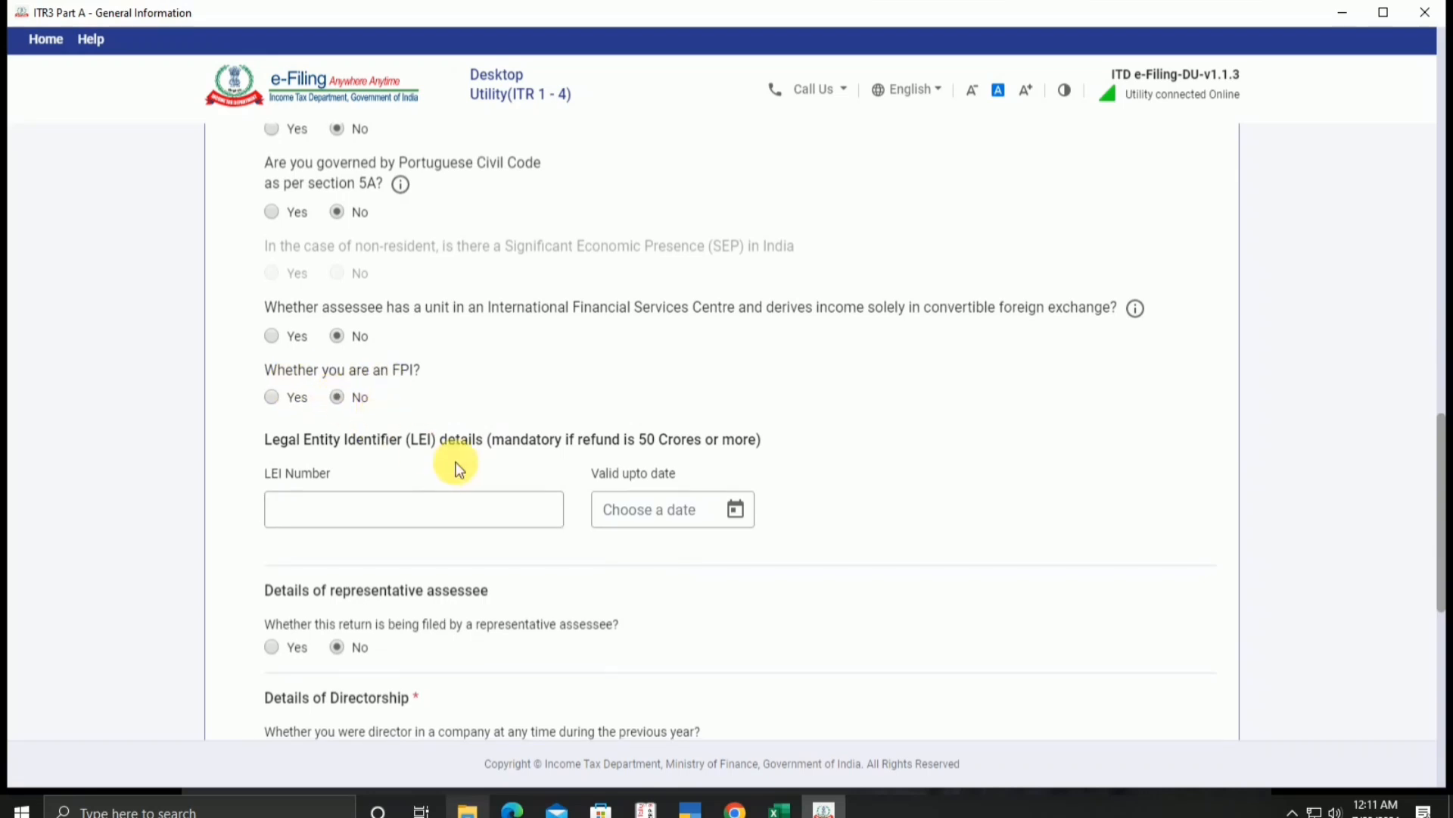
Answer No to being a partner in a firm and save the Filing Section.
scroll(454, 466, "down", 5)
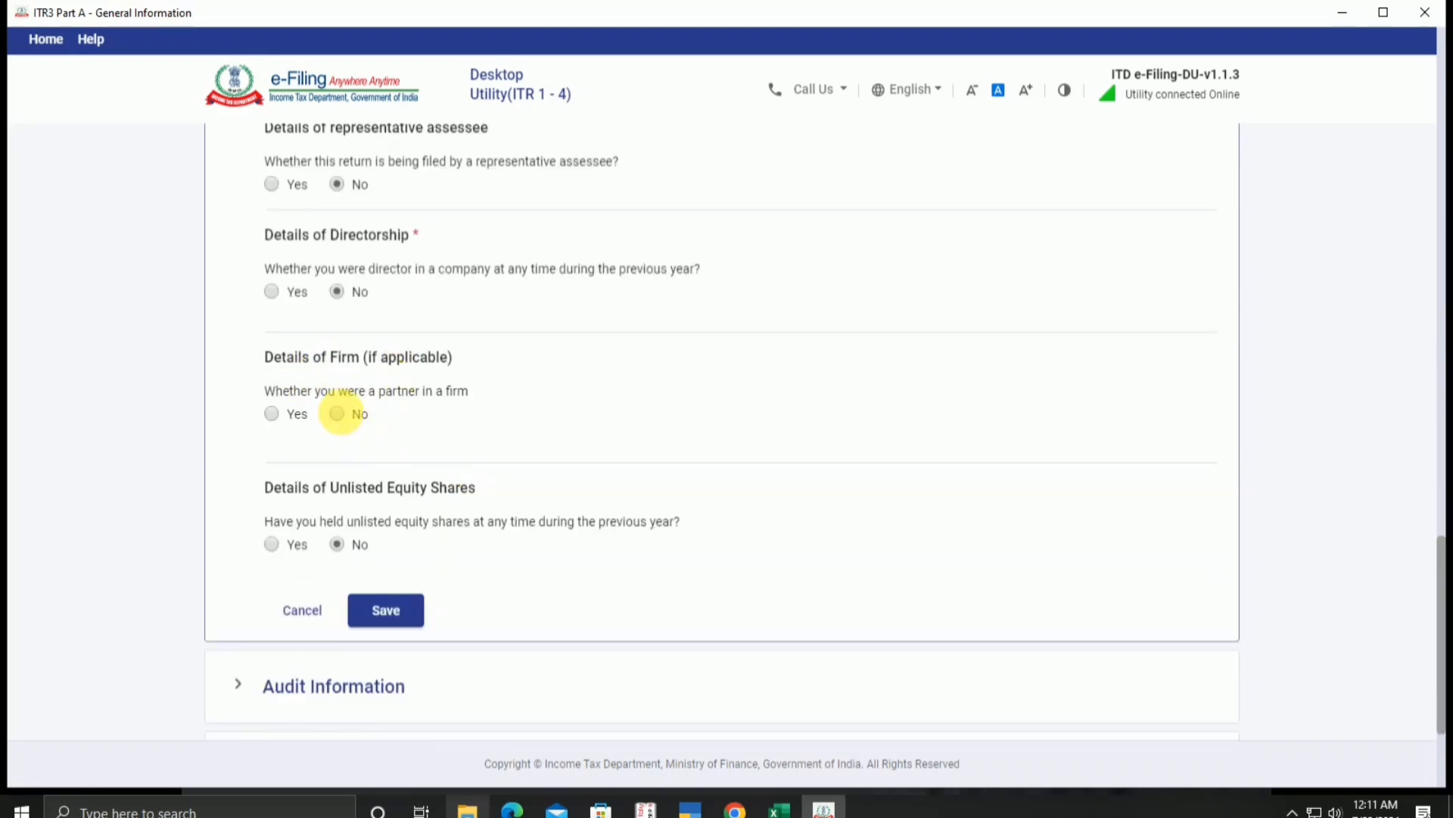
left_click(337, 415)
left_click(404, 610)
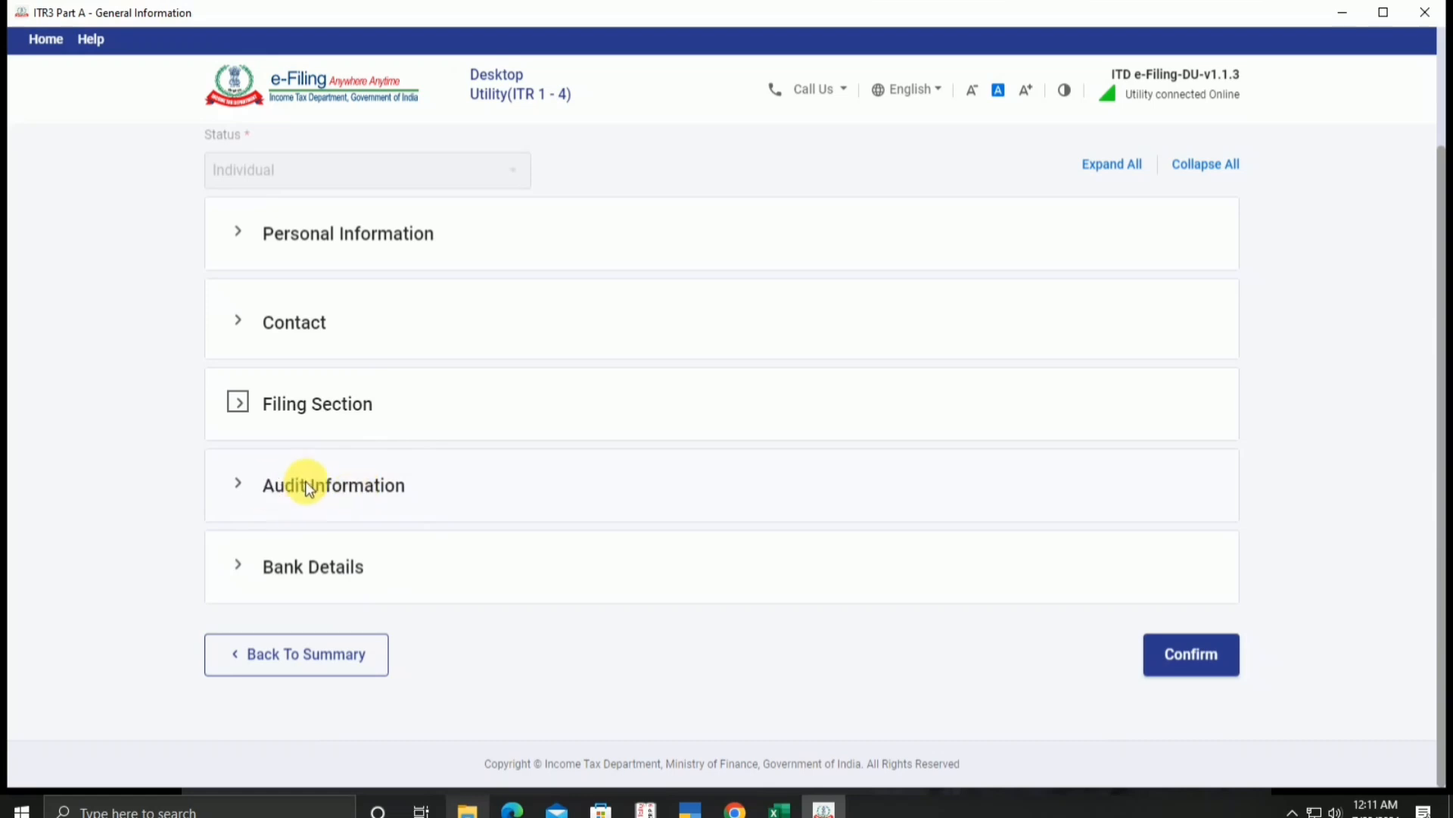
Expand Audit Information and answer No to both maintaining accounts under section 44AA and declaring income only under section 44AE/44B/44BB/44AD/44ADA/44BBA.
left_click(356, 492)
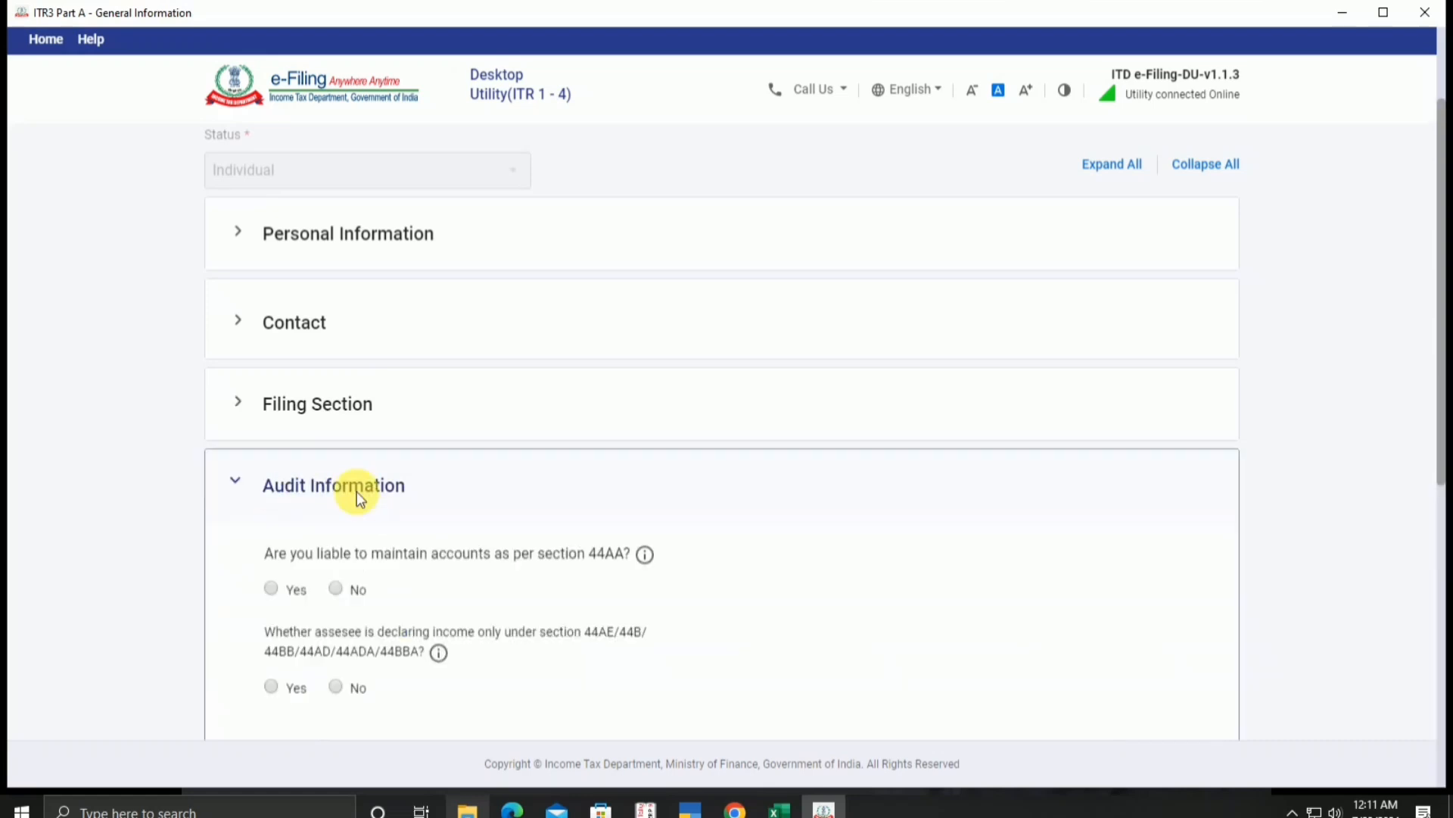
scroll(630, 485, "down", 3)
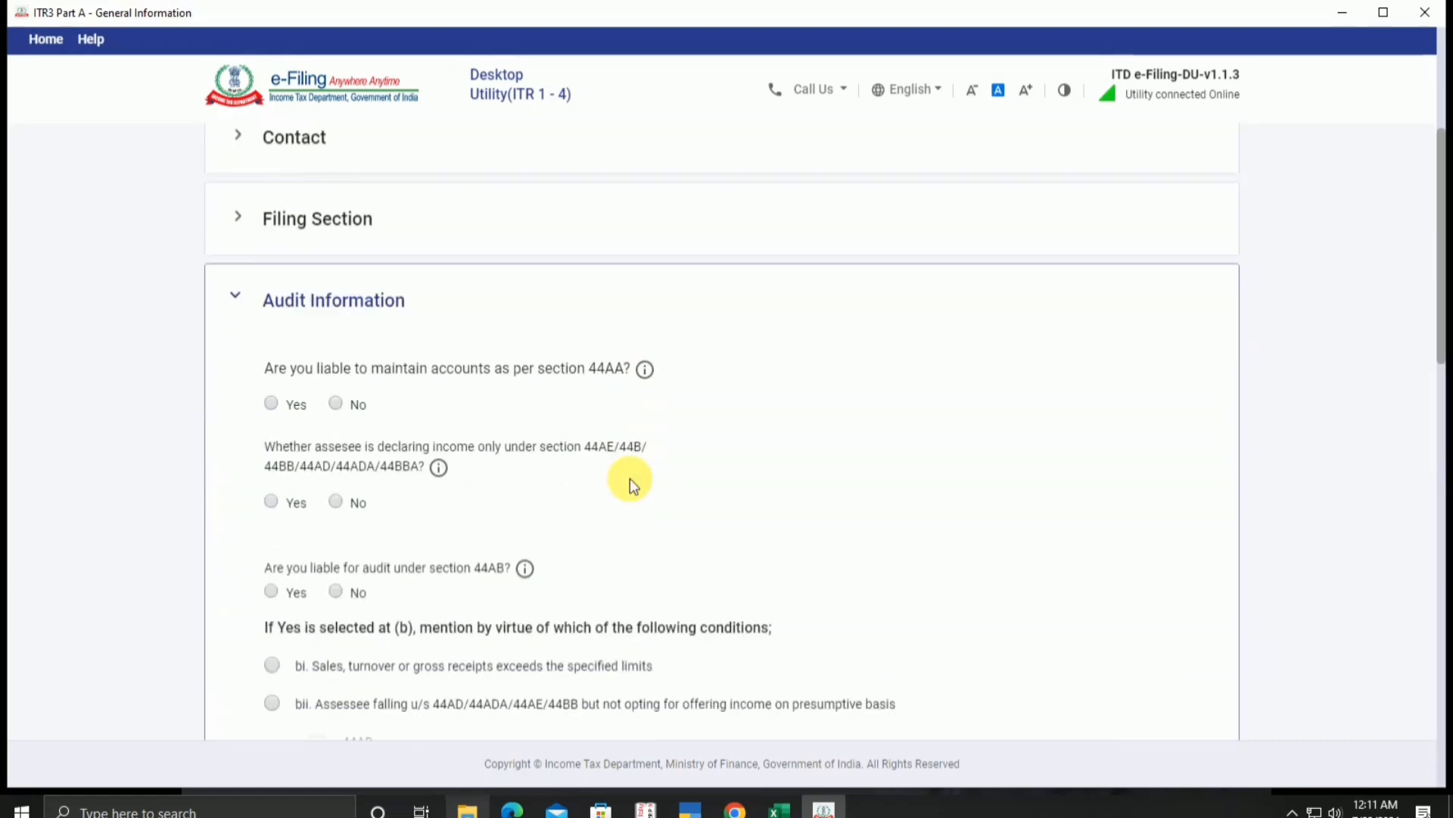
scroll(474, 406, "down", 4)
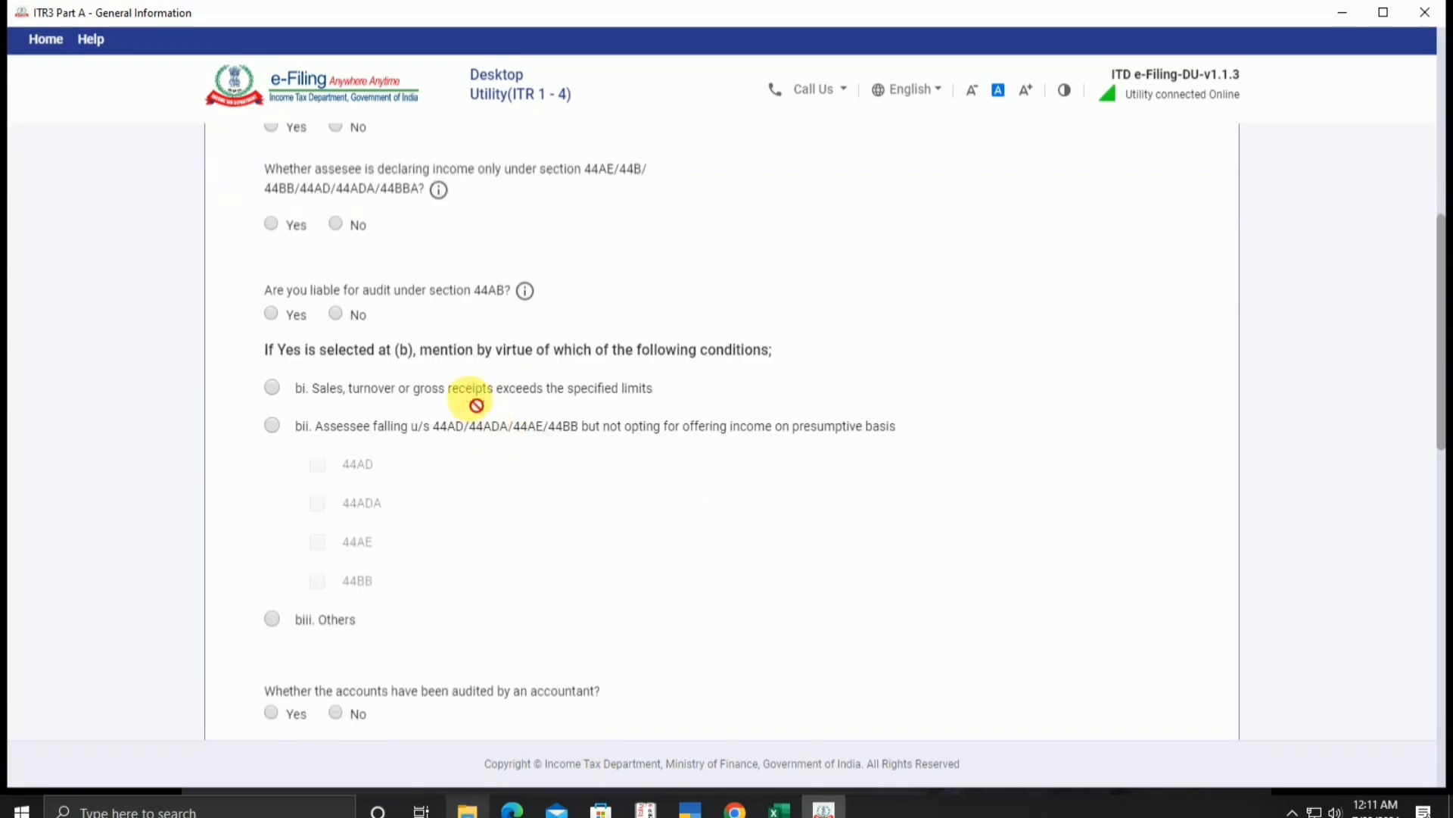
scroll(474, 406, "up", 4)
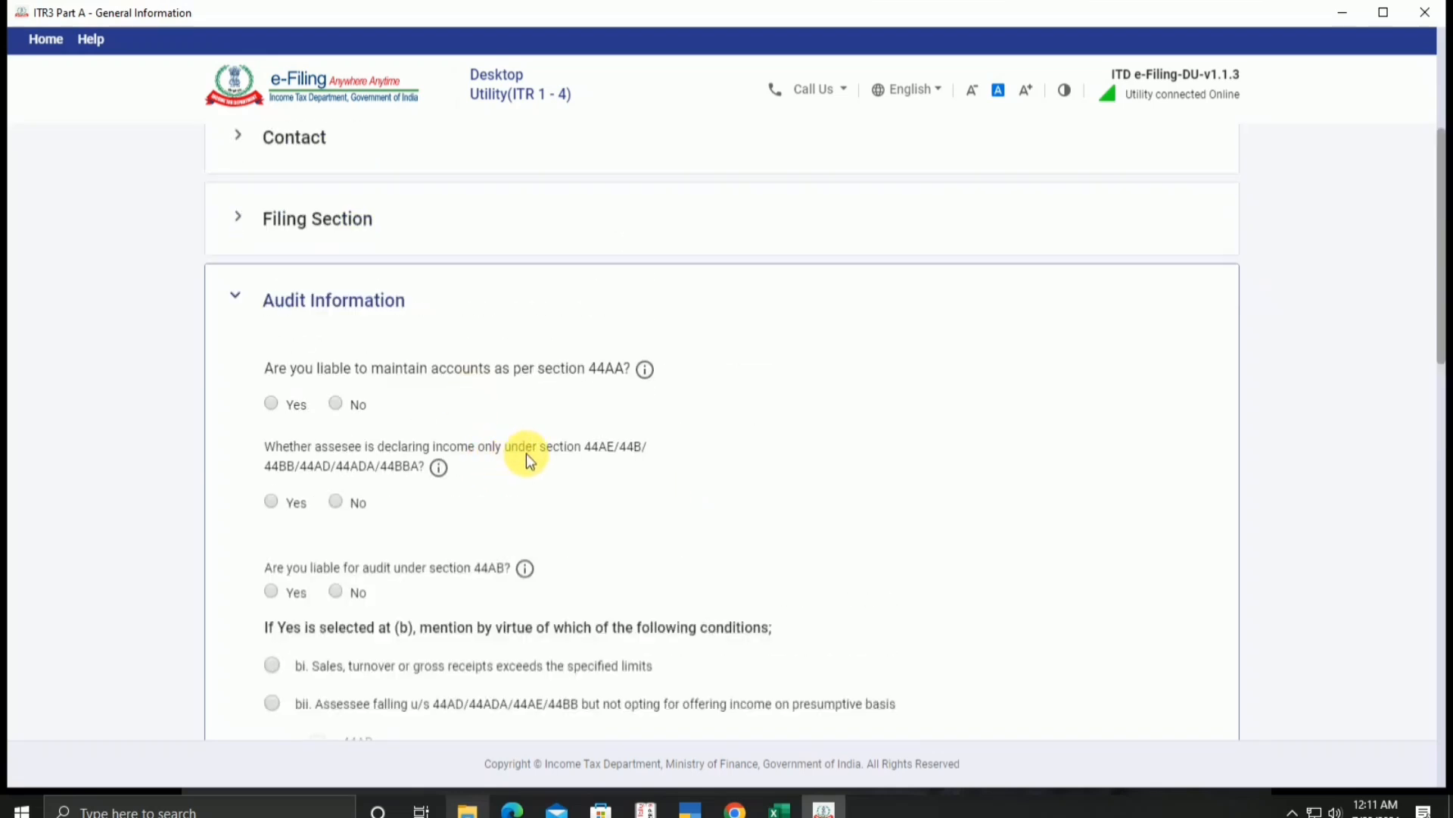
scroll(530, 447, "down", 2)
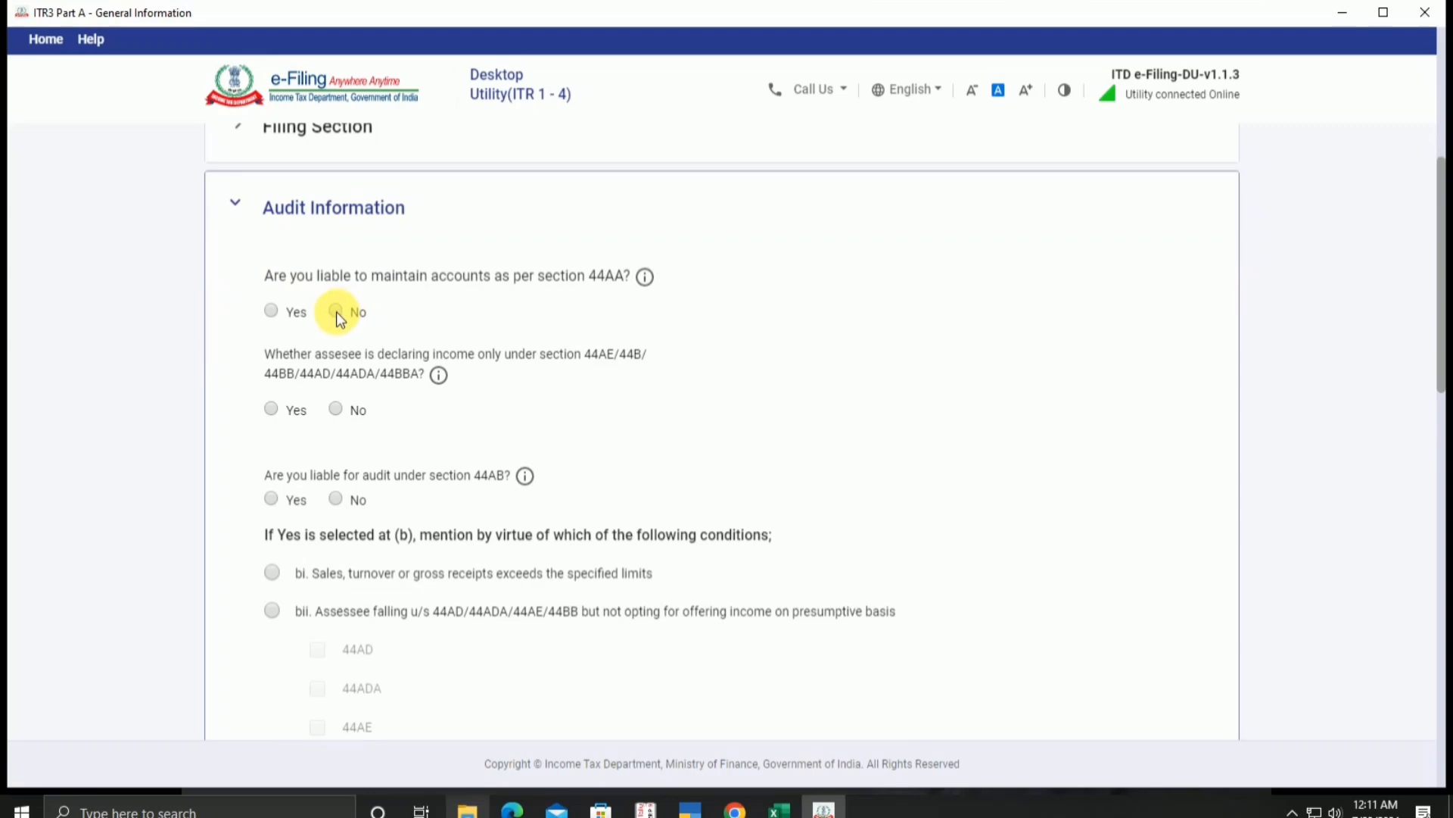
left_click(337, 311)
left_click(335, 409)
State that turnover does not exceed 1 crore and answer No to audit liability under section 44AB.
scroll(344, 303, "down", 4)
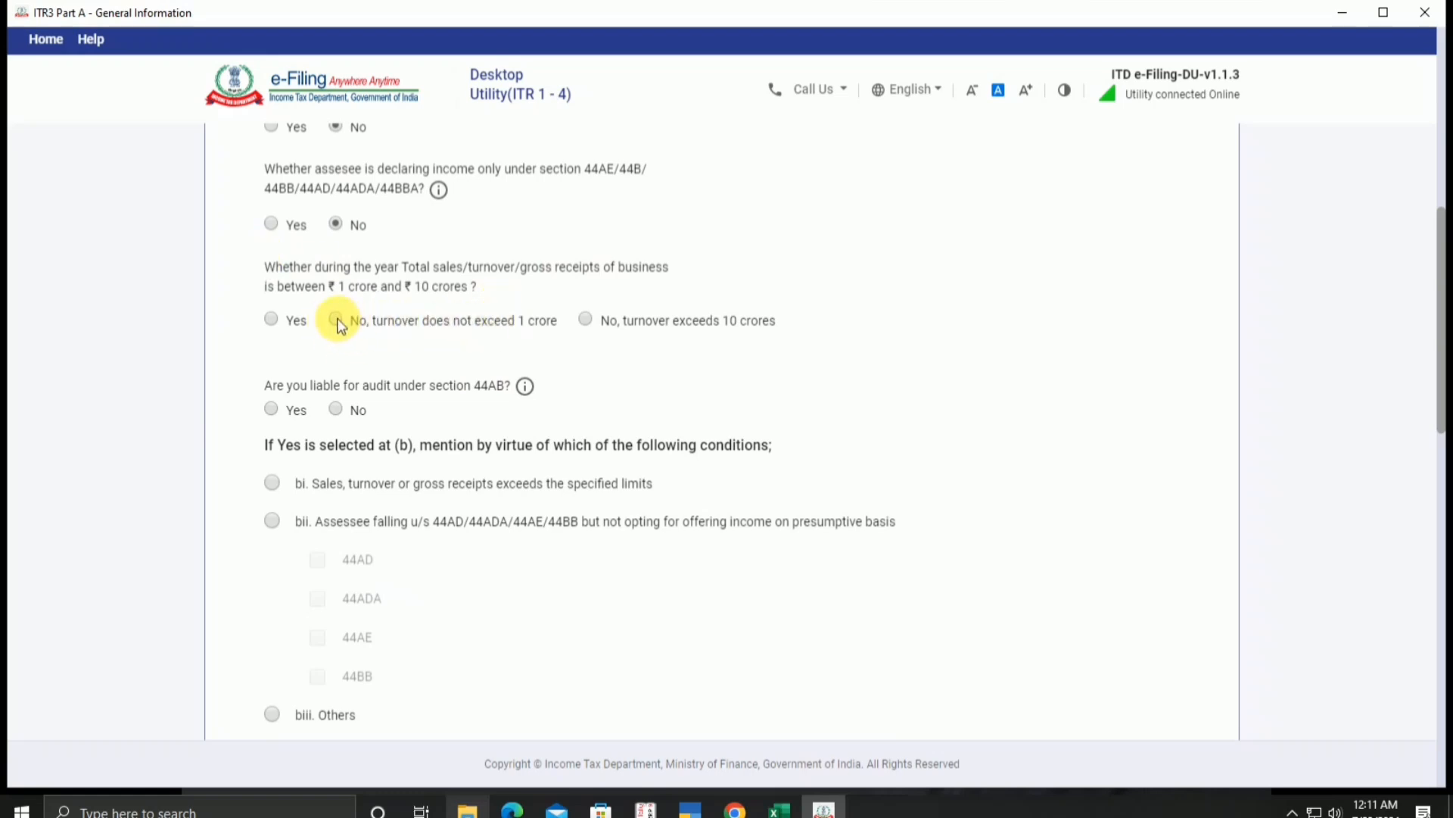
left_click(337, 321)
scroll(334, 383, "down", 2)
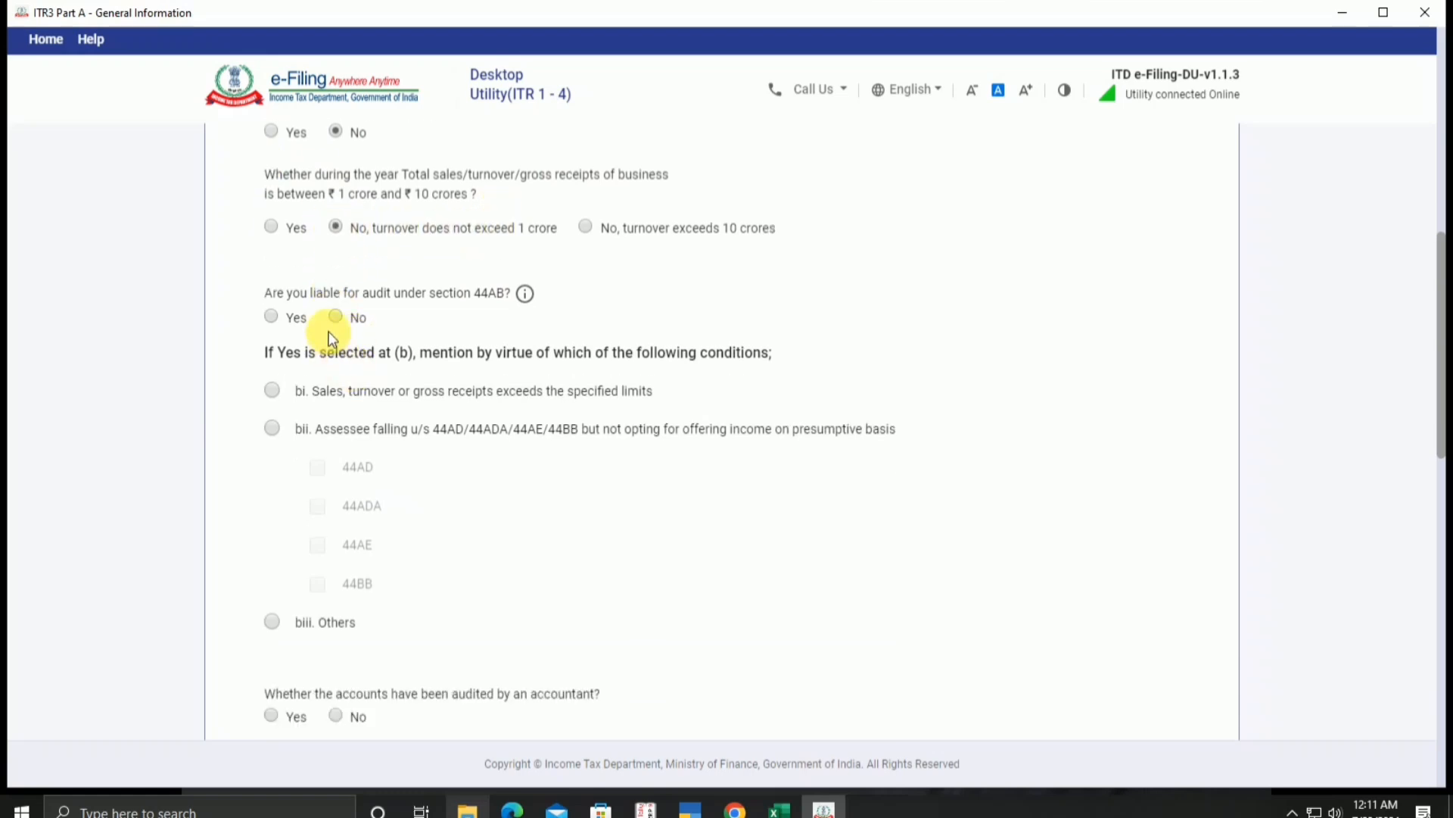
left_click(336, 316)
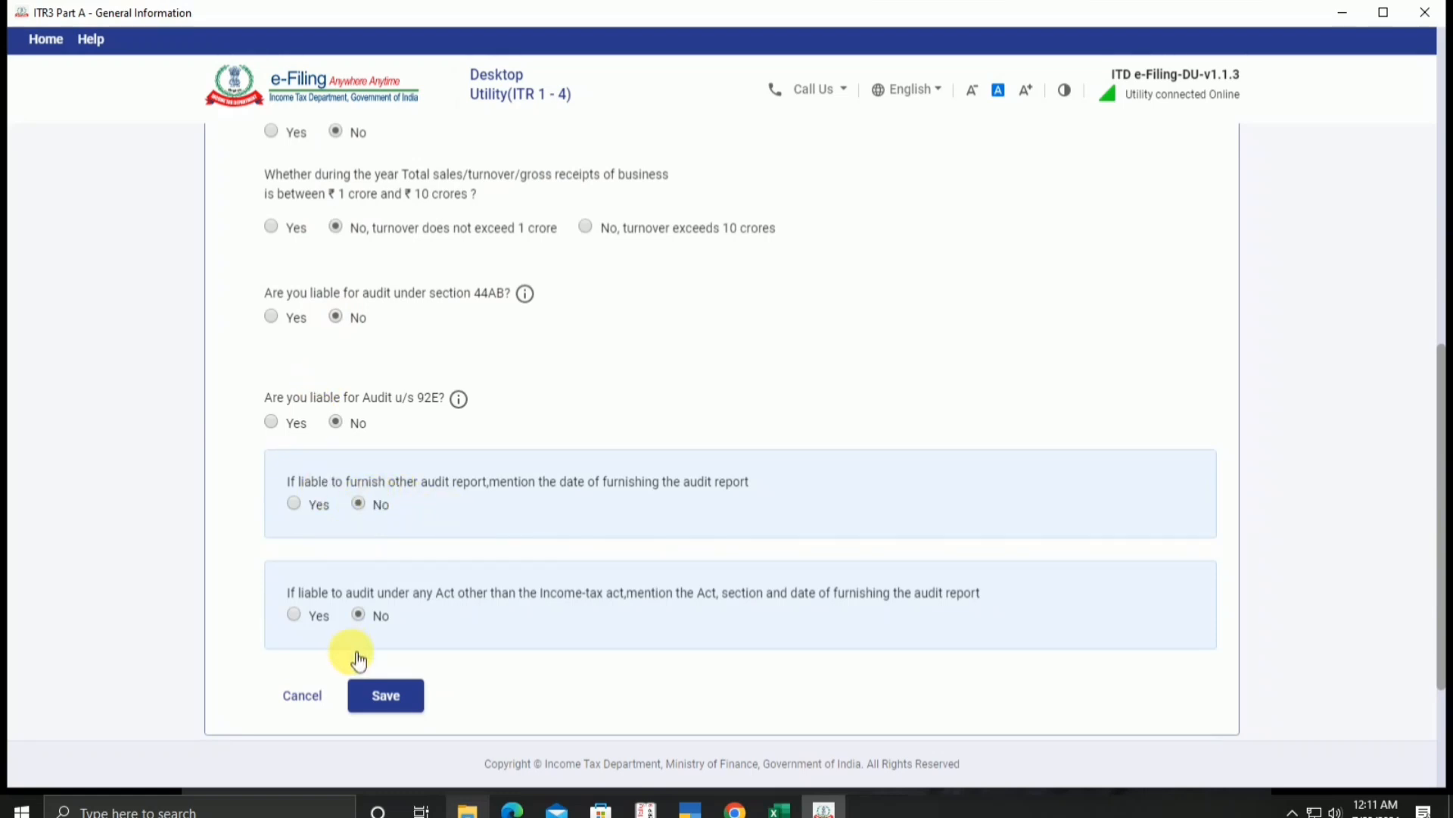
Save the Audit Information, then check the Bank Details and confirm Part A - General.
scroll(379, 651, "down", 3)
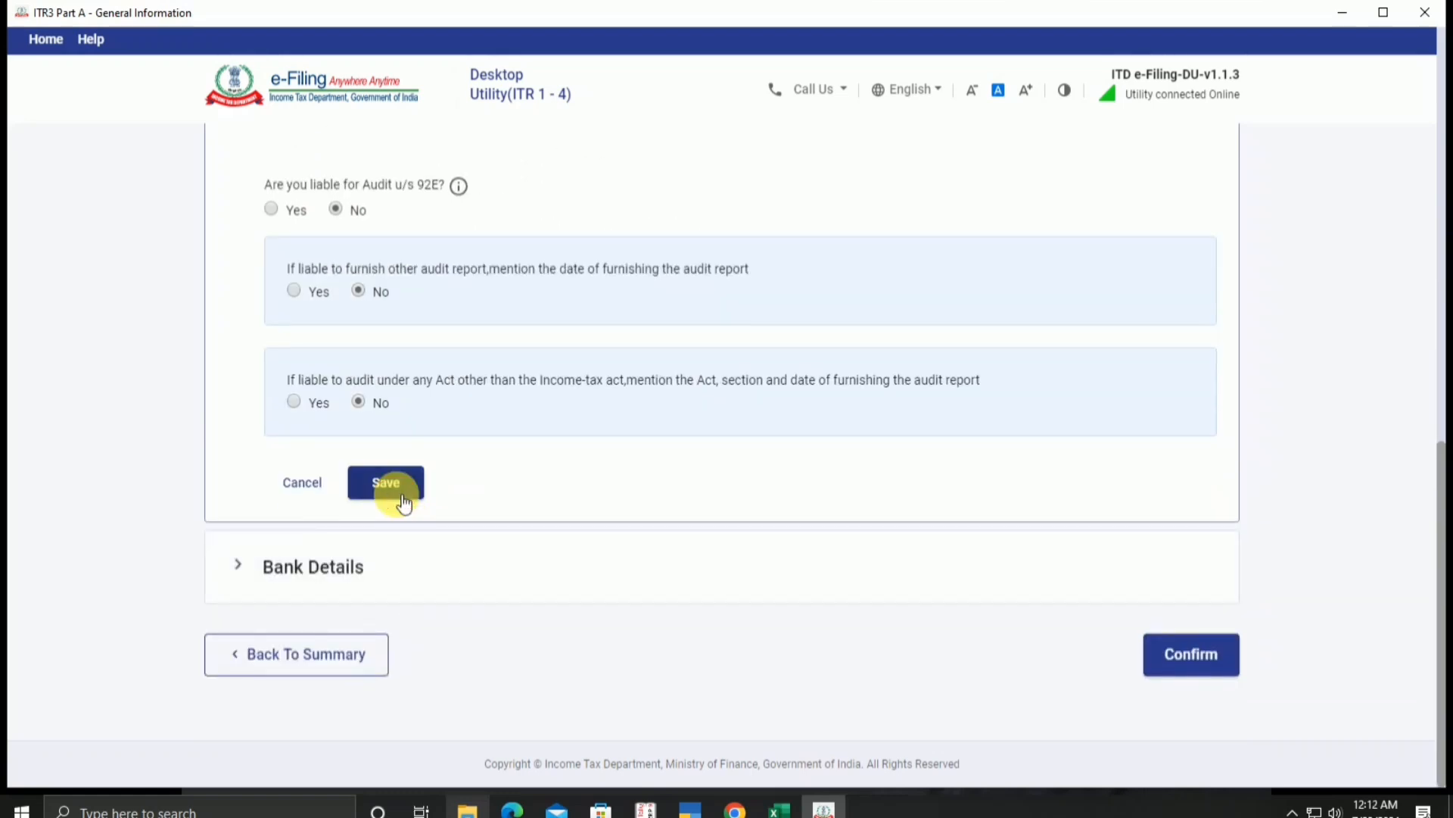
left_click(402, 499)
left_click(355, 565)
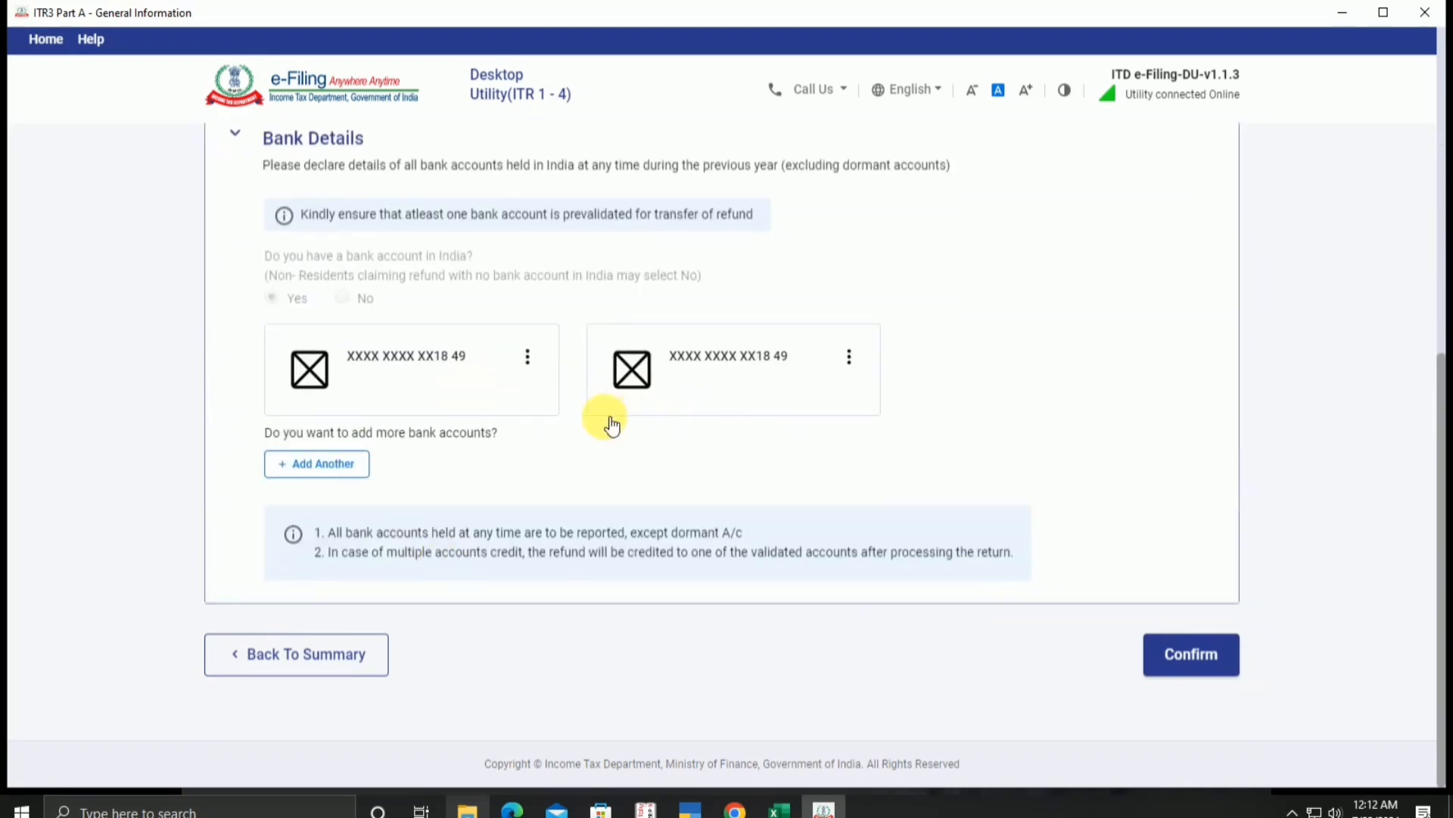
left_click(1187, 664)
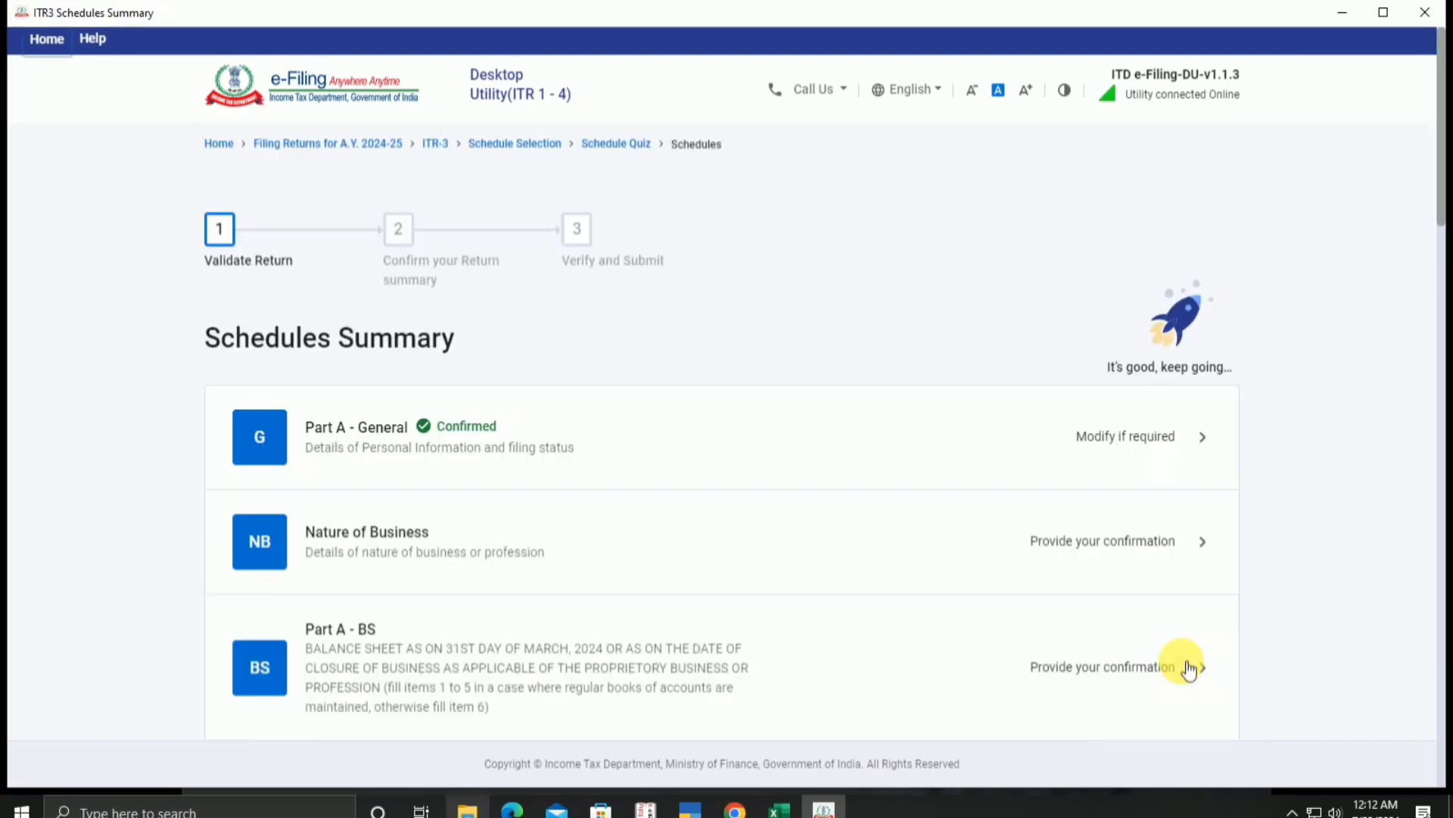
Open the Nature of Business schedule and start a new entry with code 17006 - Coaching centres and tuitions.
scroll(811, 513, "down", 2)
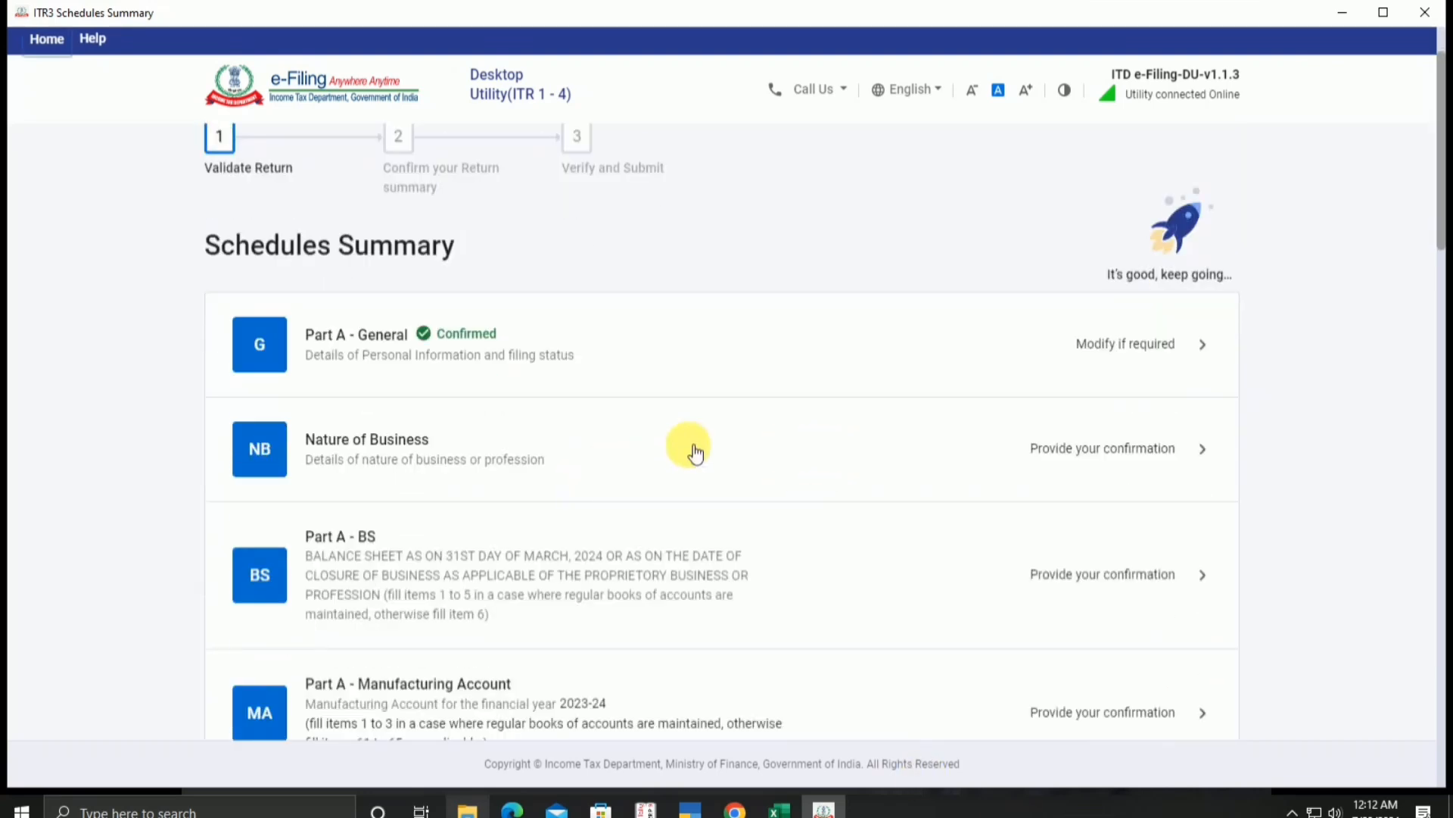
left_click(826, 432)
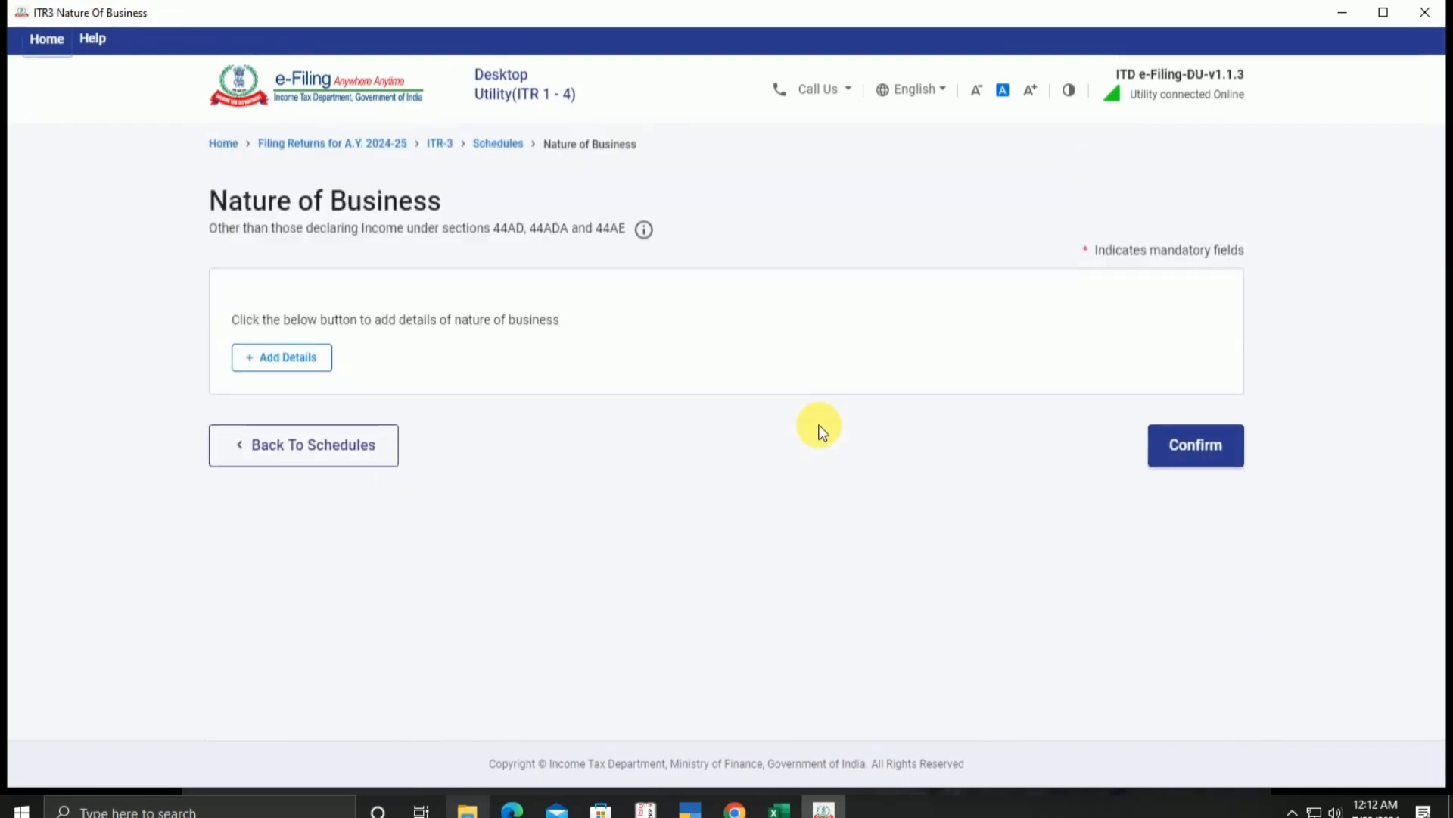
left_click(300, 371)
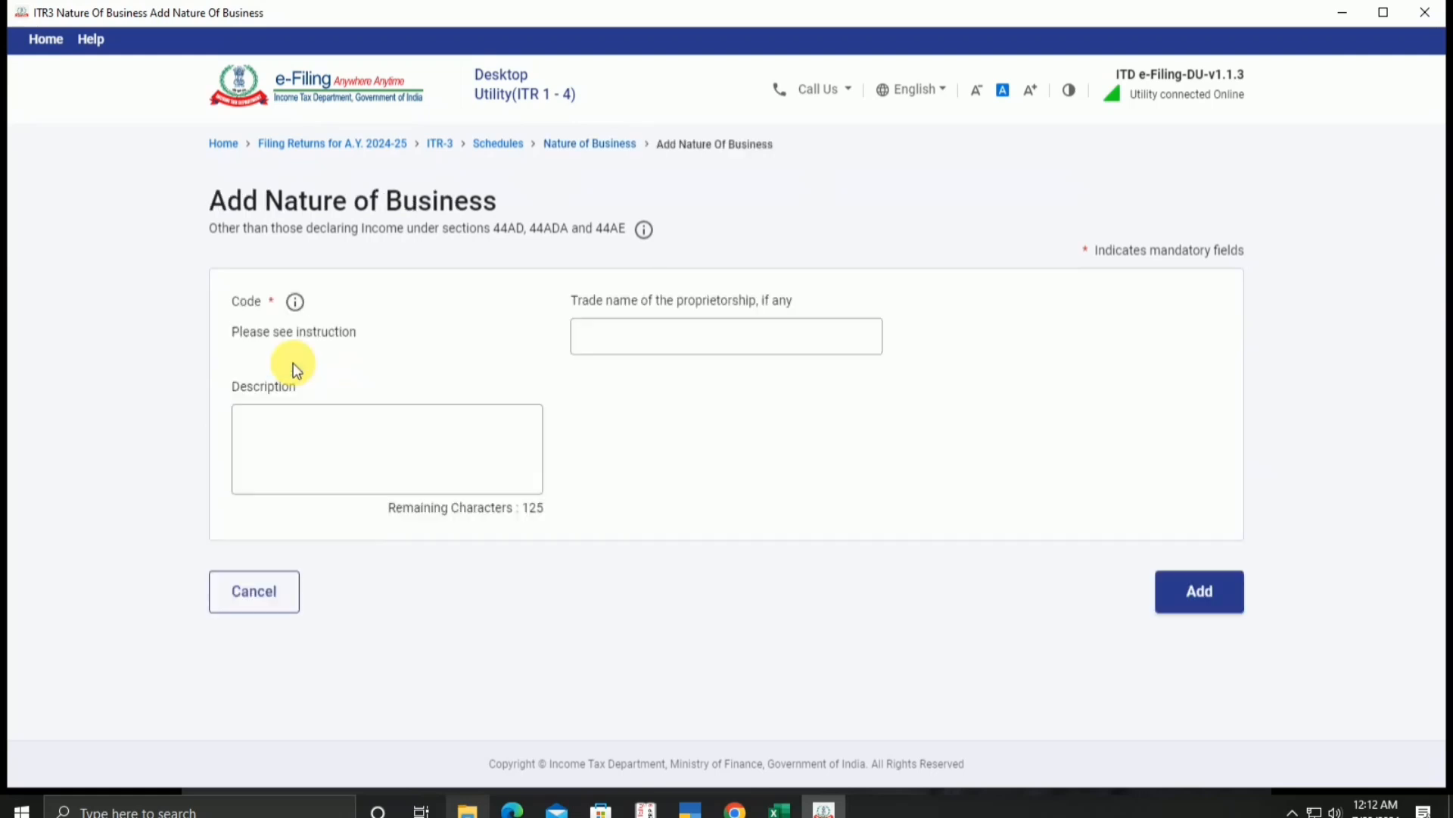
left_click(314, 345)
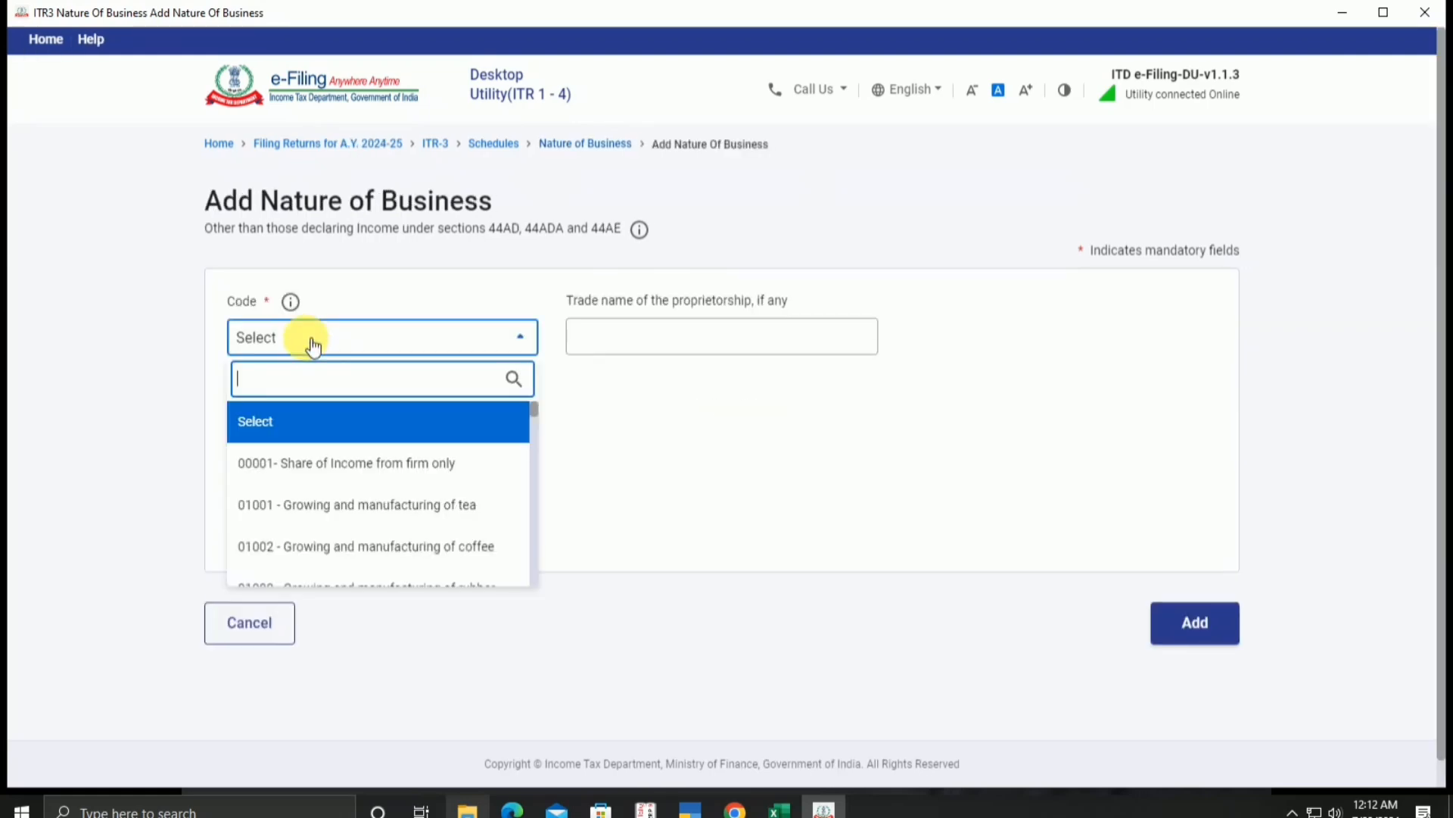
left_click(773, 810)
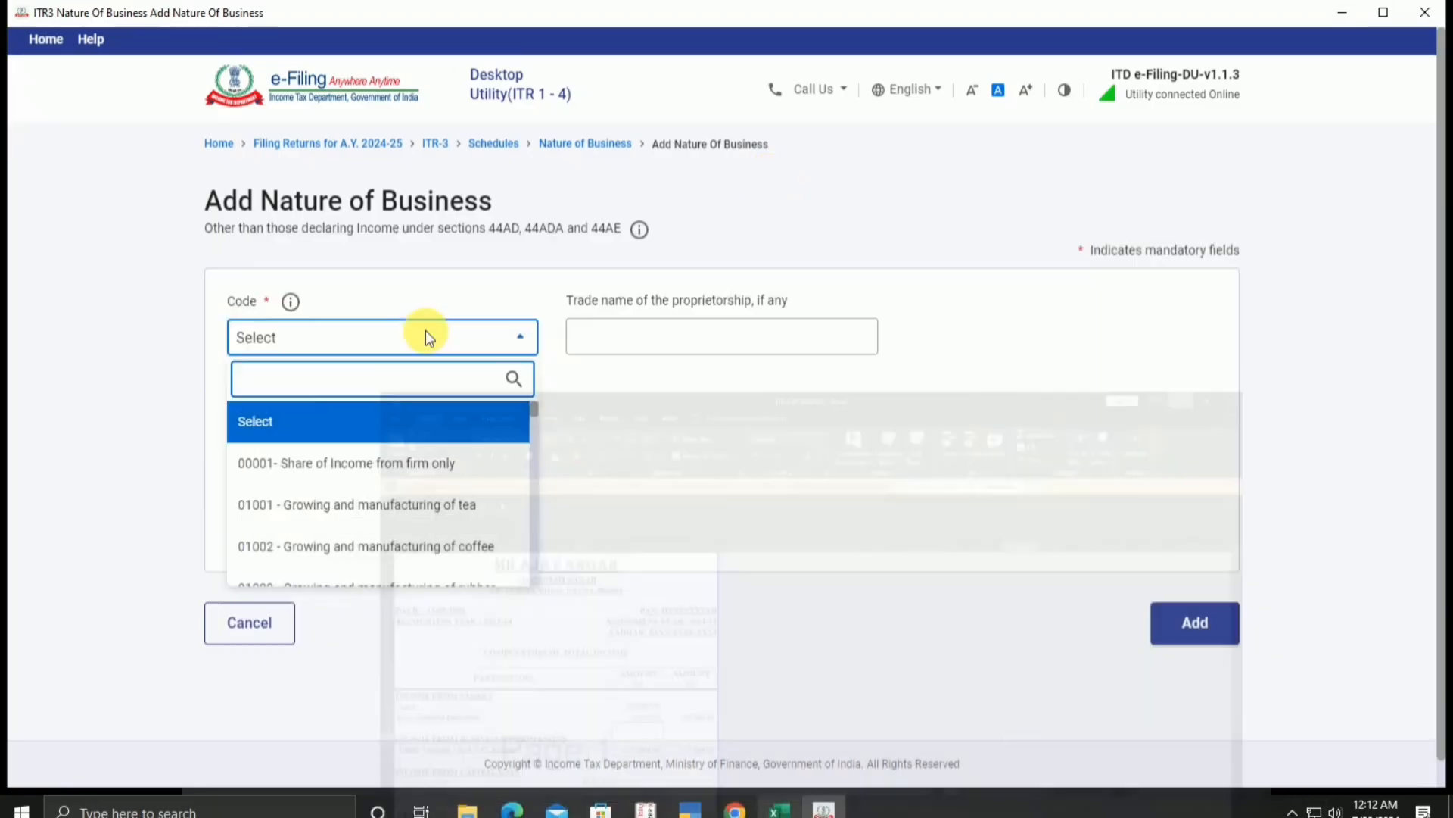
left_click(1348, 13)
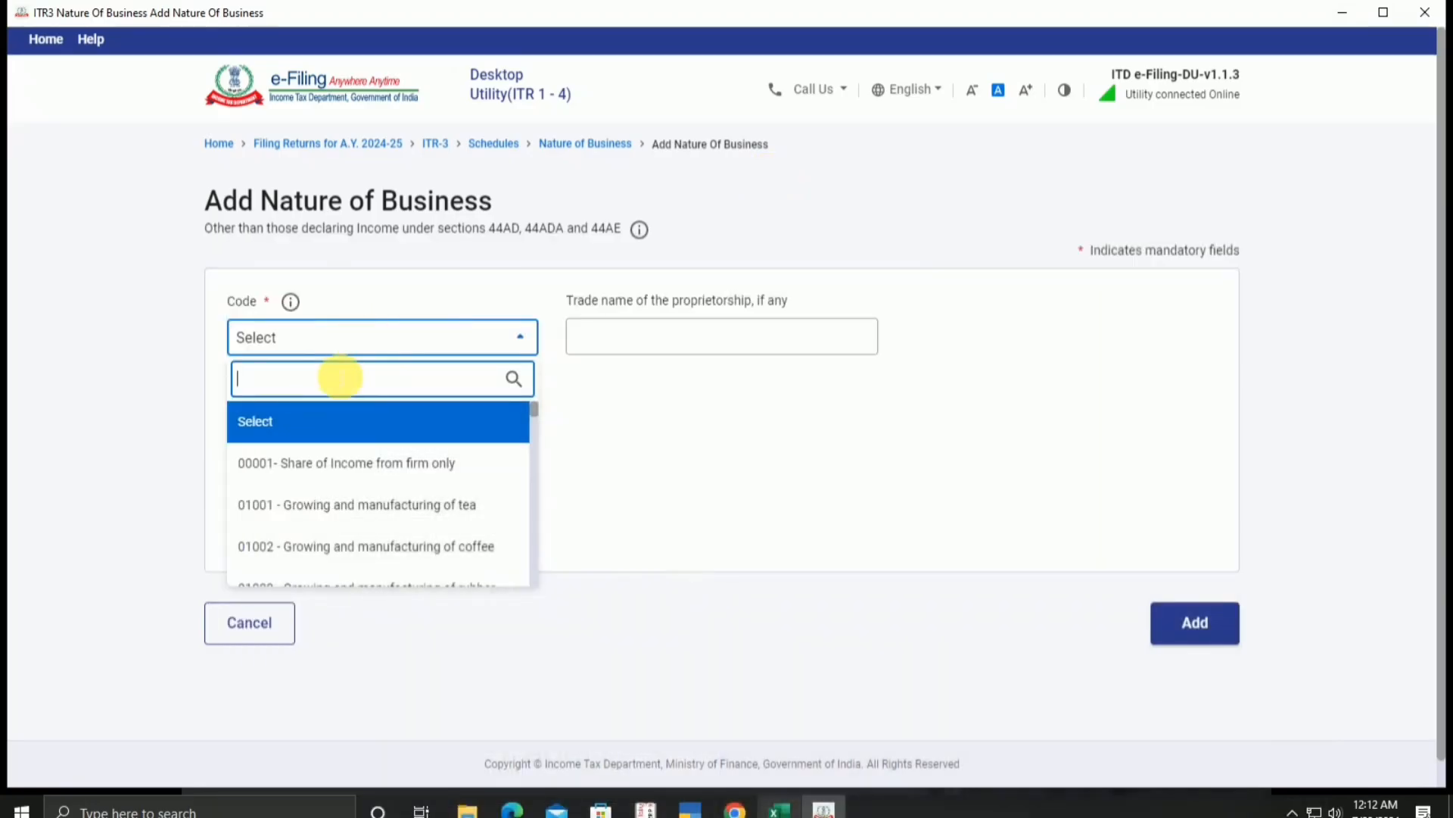
type("oach")
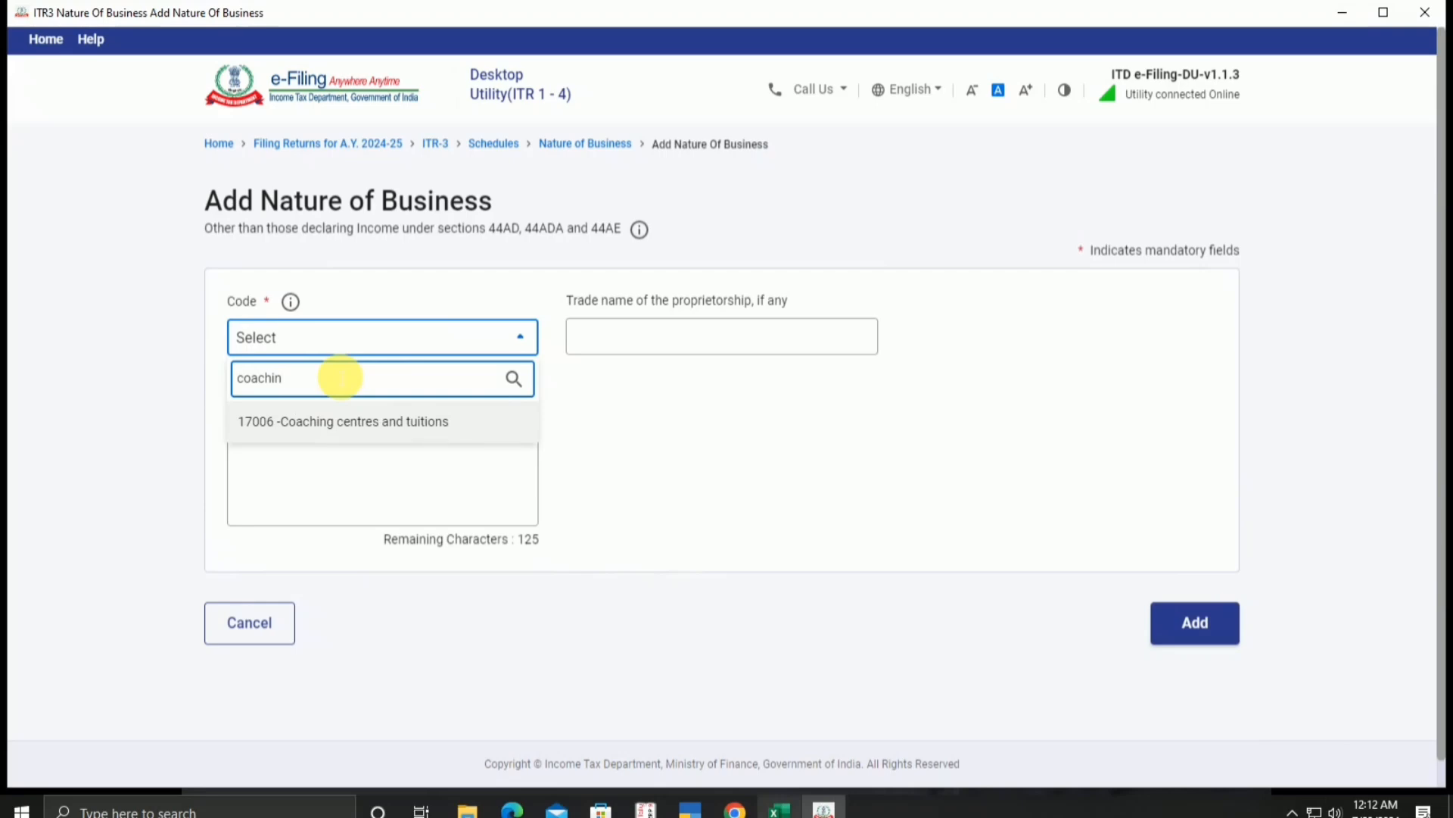
type("in")
left_click(318, 421)
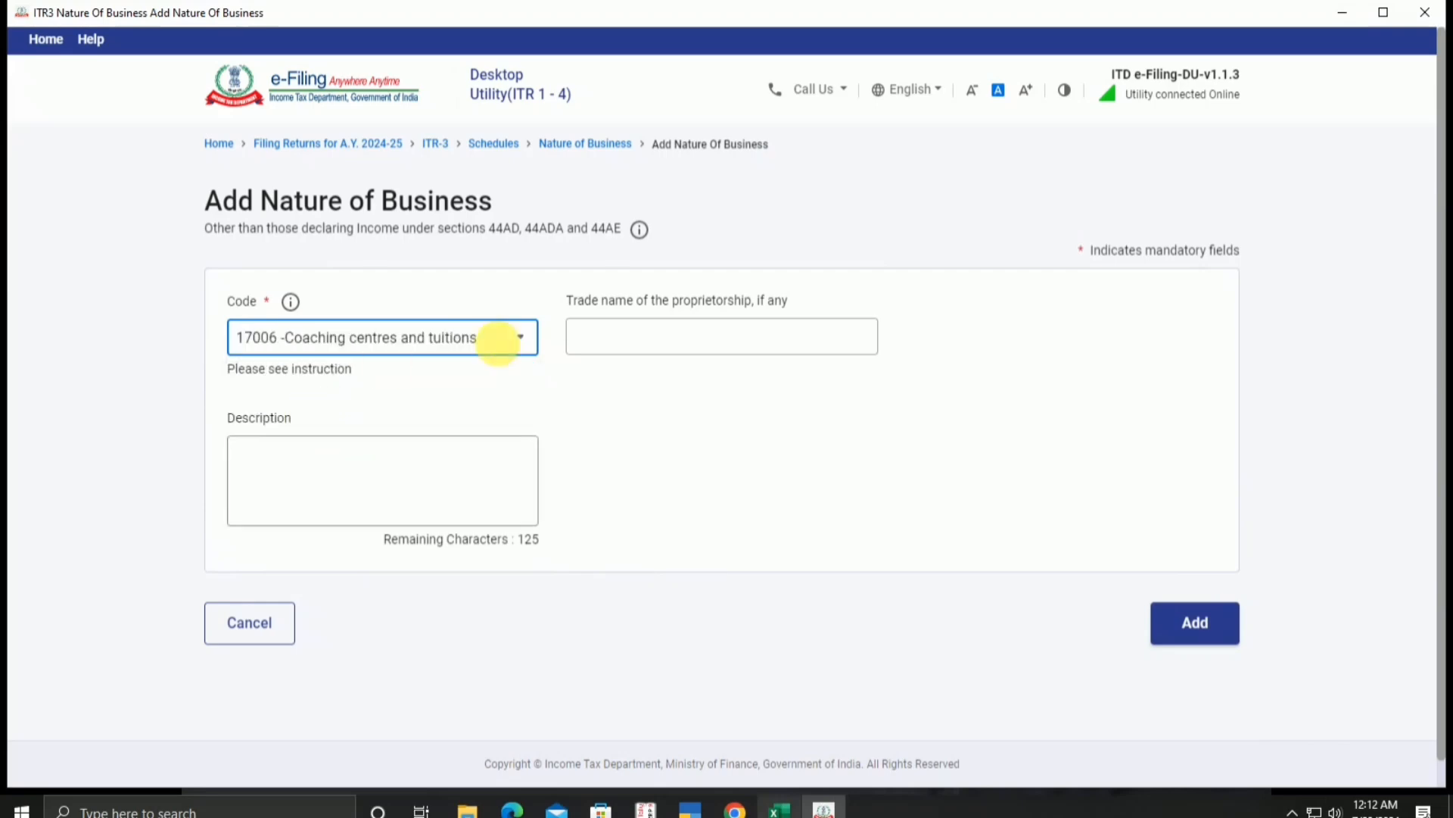
Switch to the Excel computation sheet and copy the trade name AJAY CLASSES from the Tuition Teaching line.
left_click(620, 347)
left_click(779, 808)
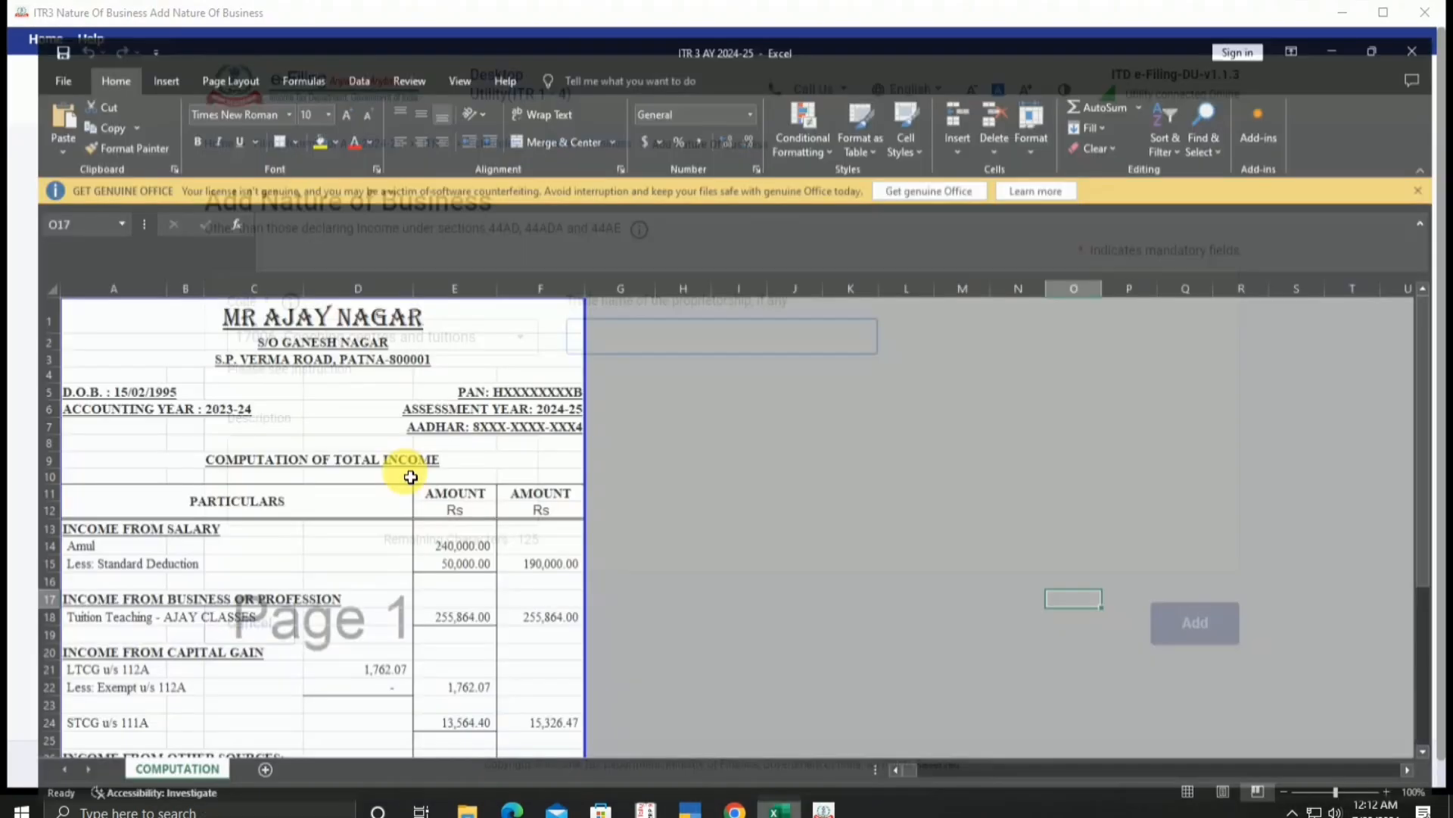
left_click(148, 602)
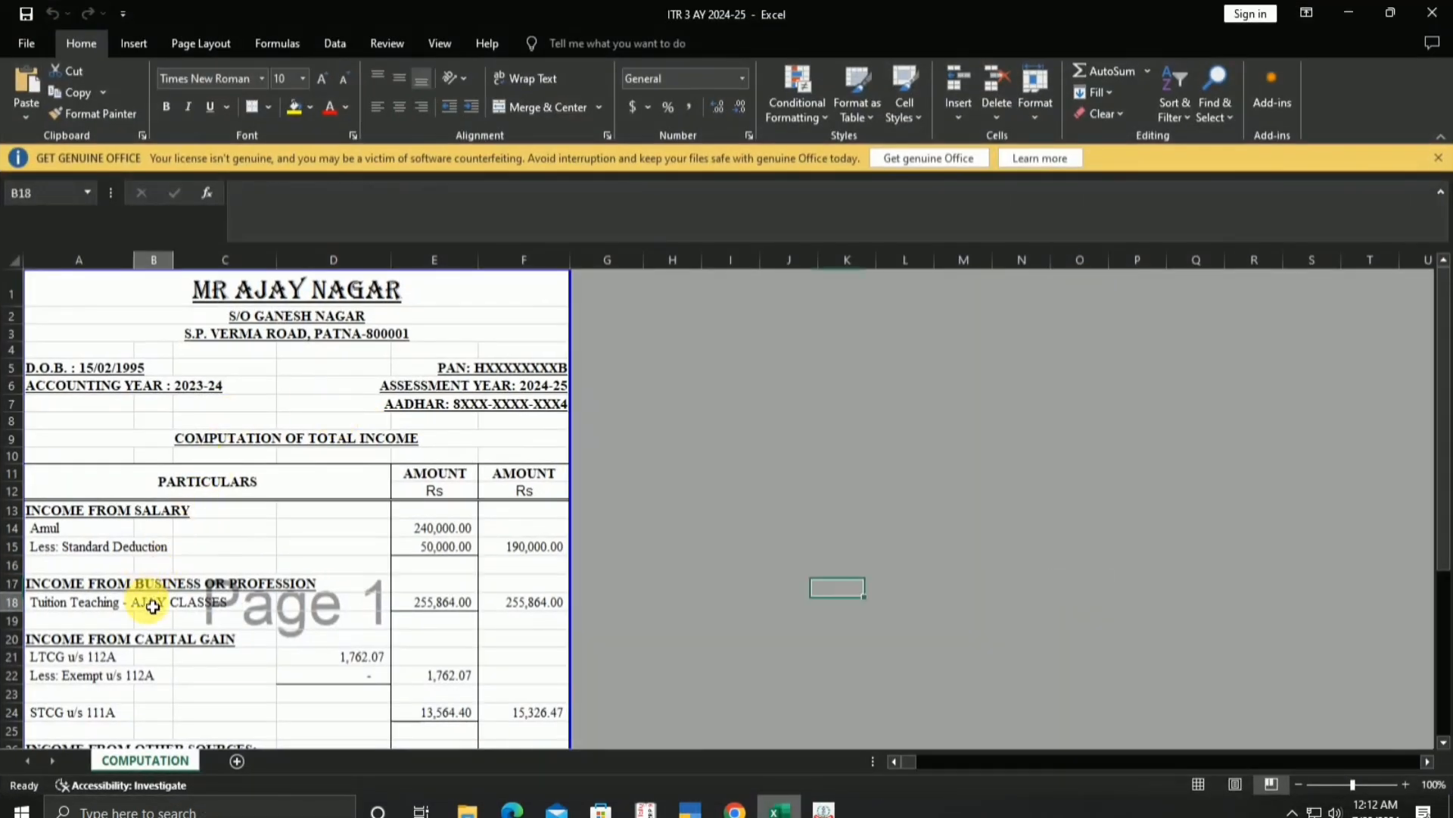
left_click(105, 613)
left_click(344, 195)
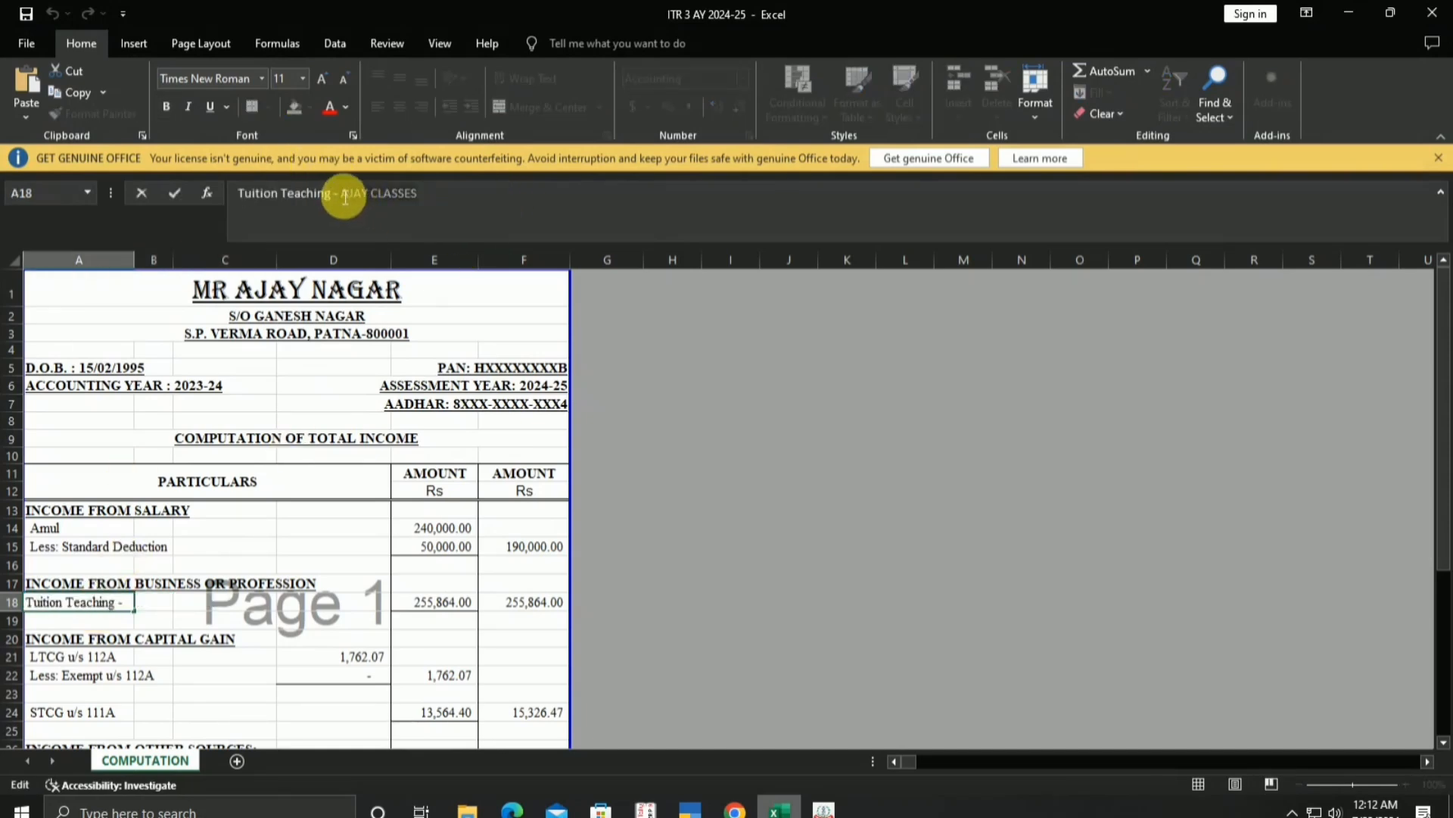
key("shift+End")
right_click(352, 192)
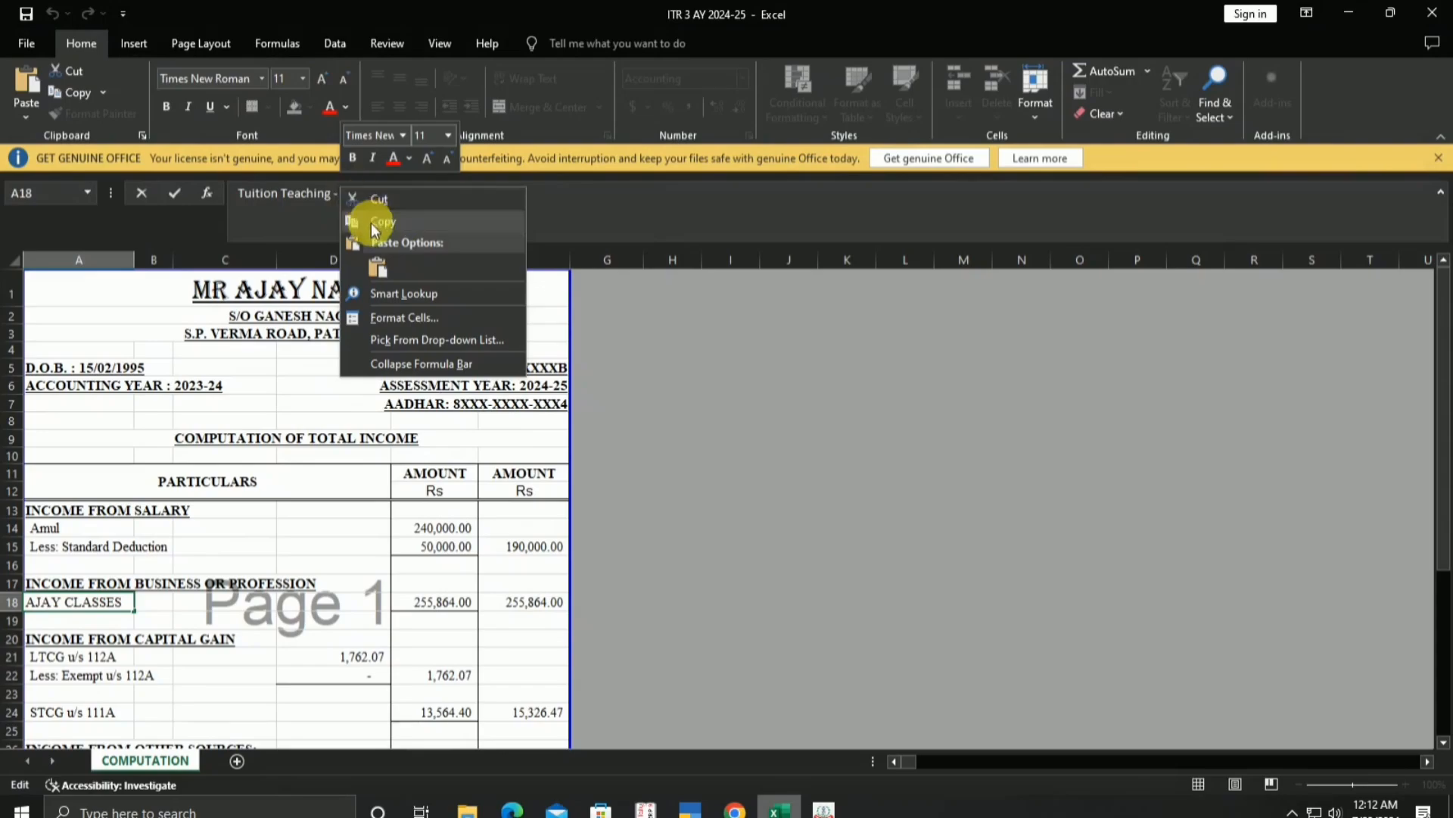
left_click(371, 222)
Return to the ITR utility, paste AJAY CLASSES as trade name and description, then add the business and confirm the schedule.
left_click(824, 809)
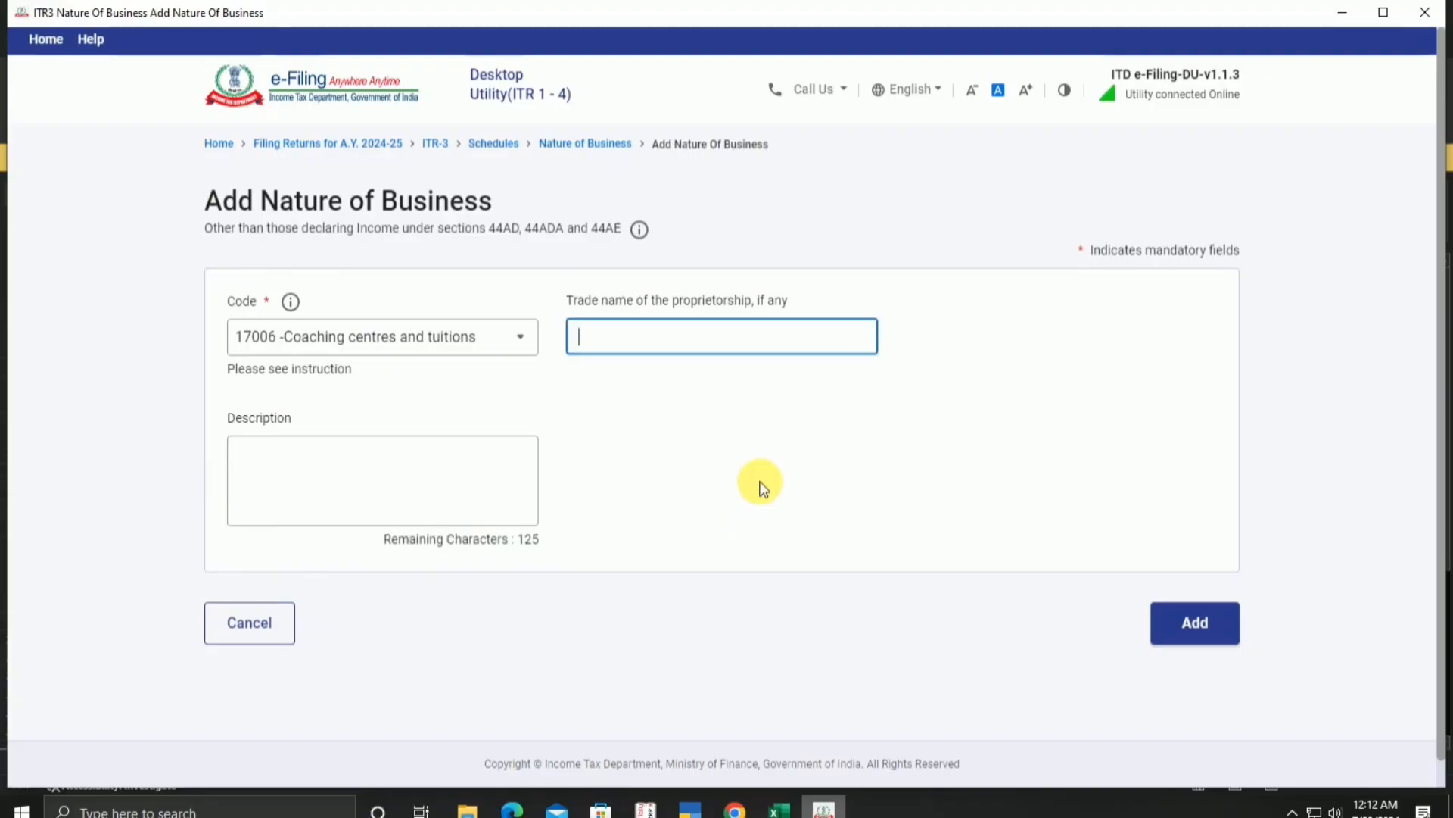
key("ctrl+v")
left_click(462, 454)
key("ctrl+v")
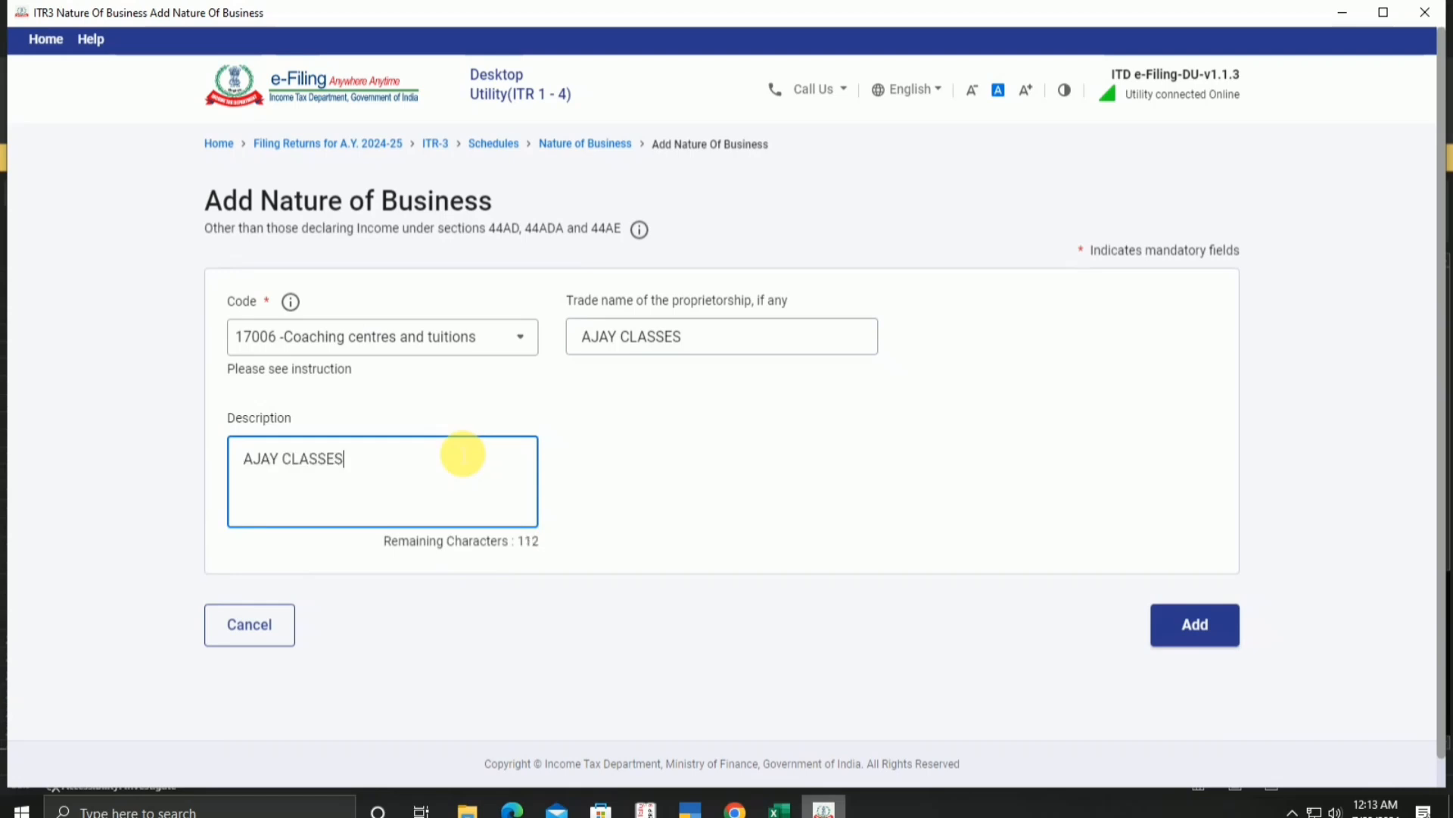
left_click(1204, 628)
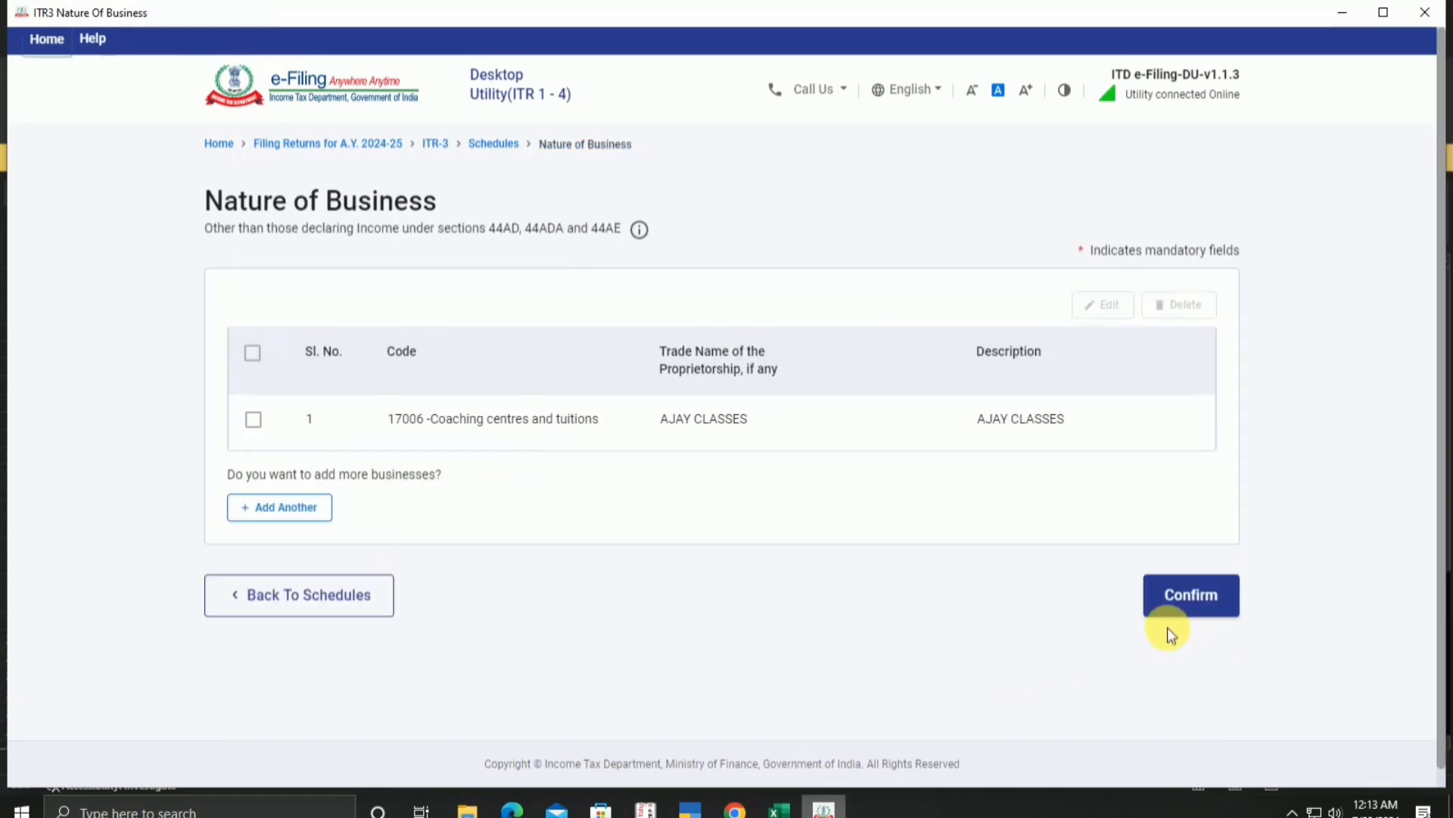
left_click(1201, 598)
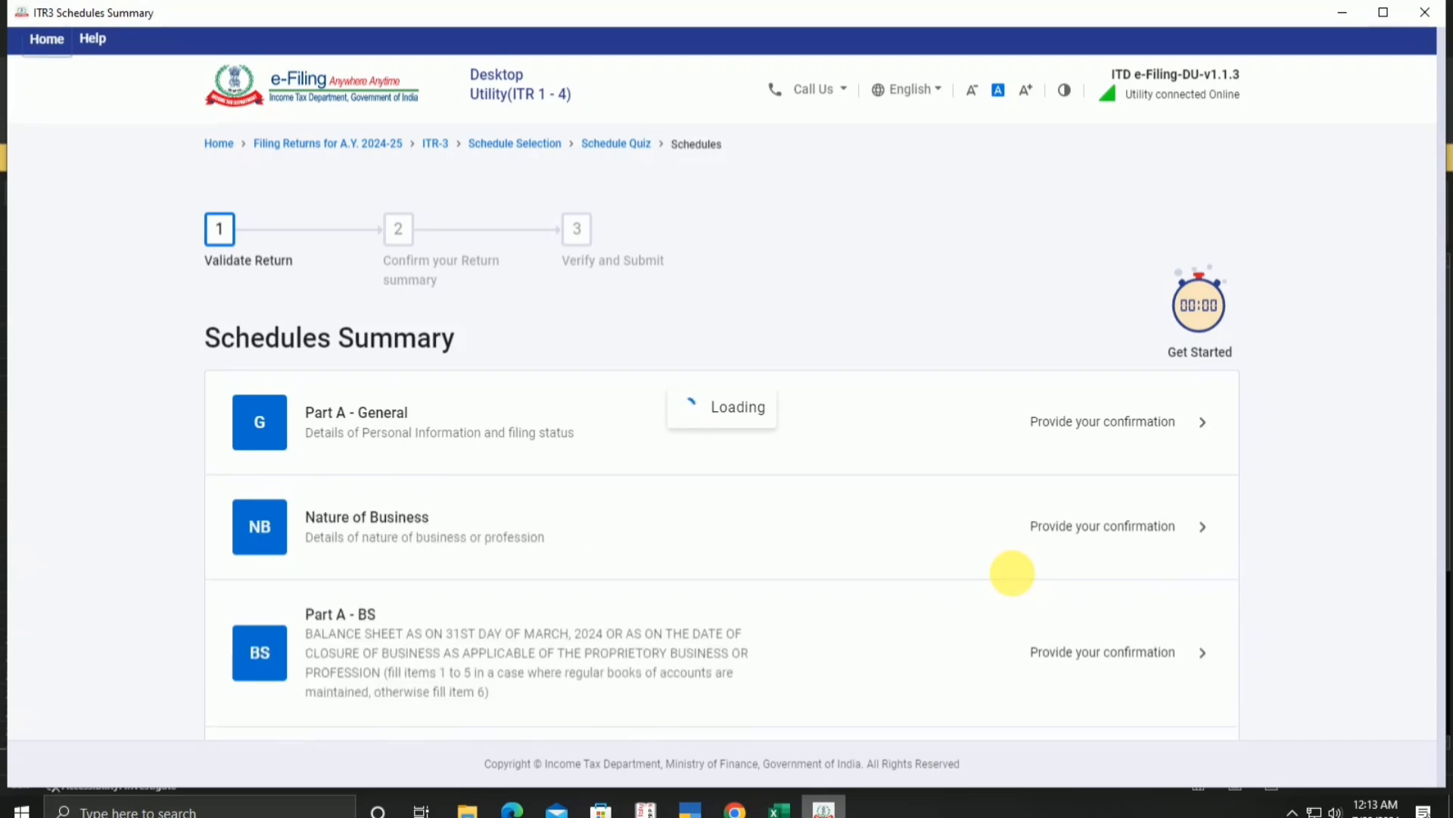
Open Part A - BS from the Schedules Summary and expand the No Account Cases section.
scroll(1011, 572, "down", 3)
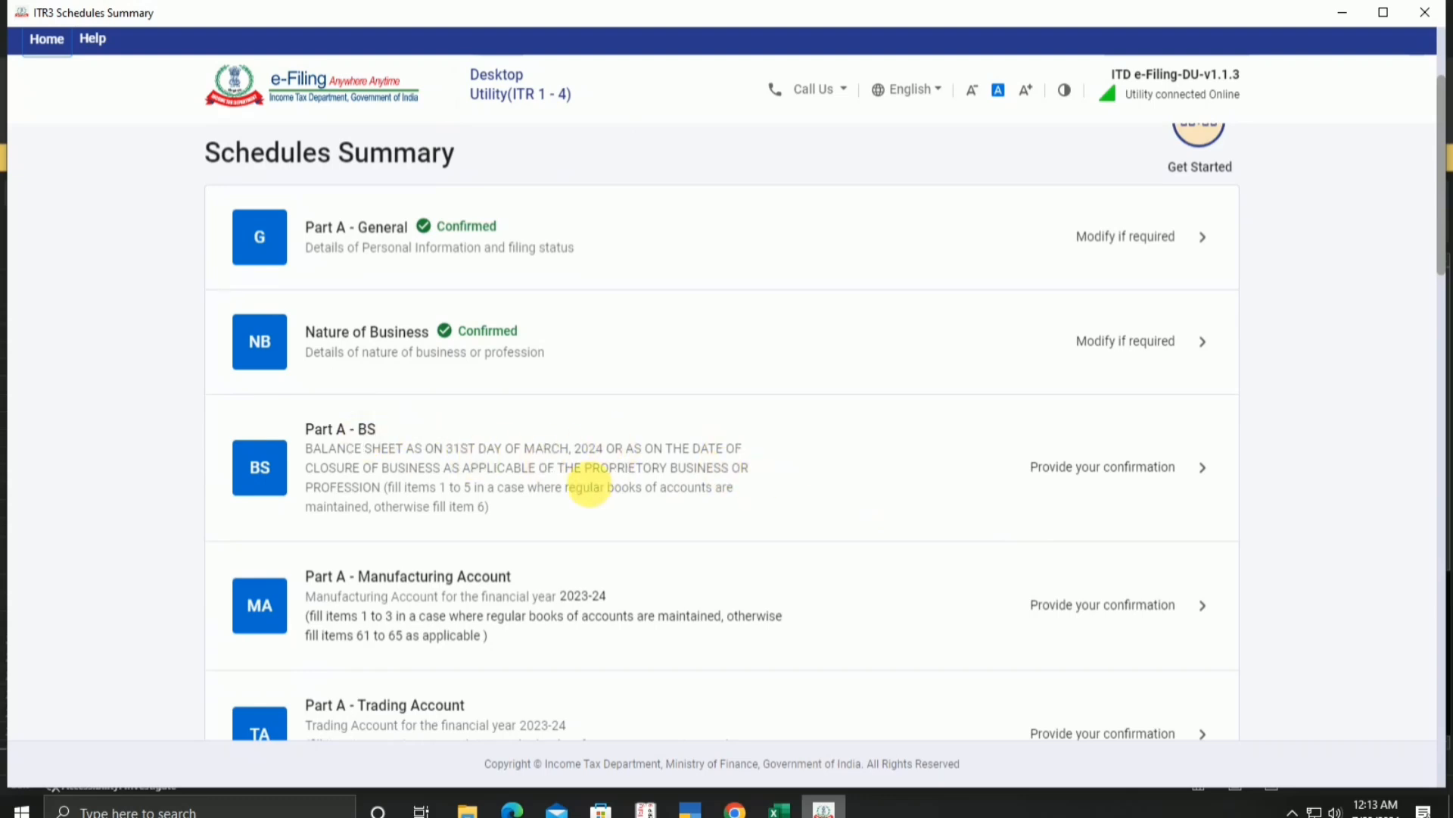
left_click(1157, 463)
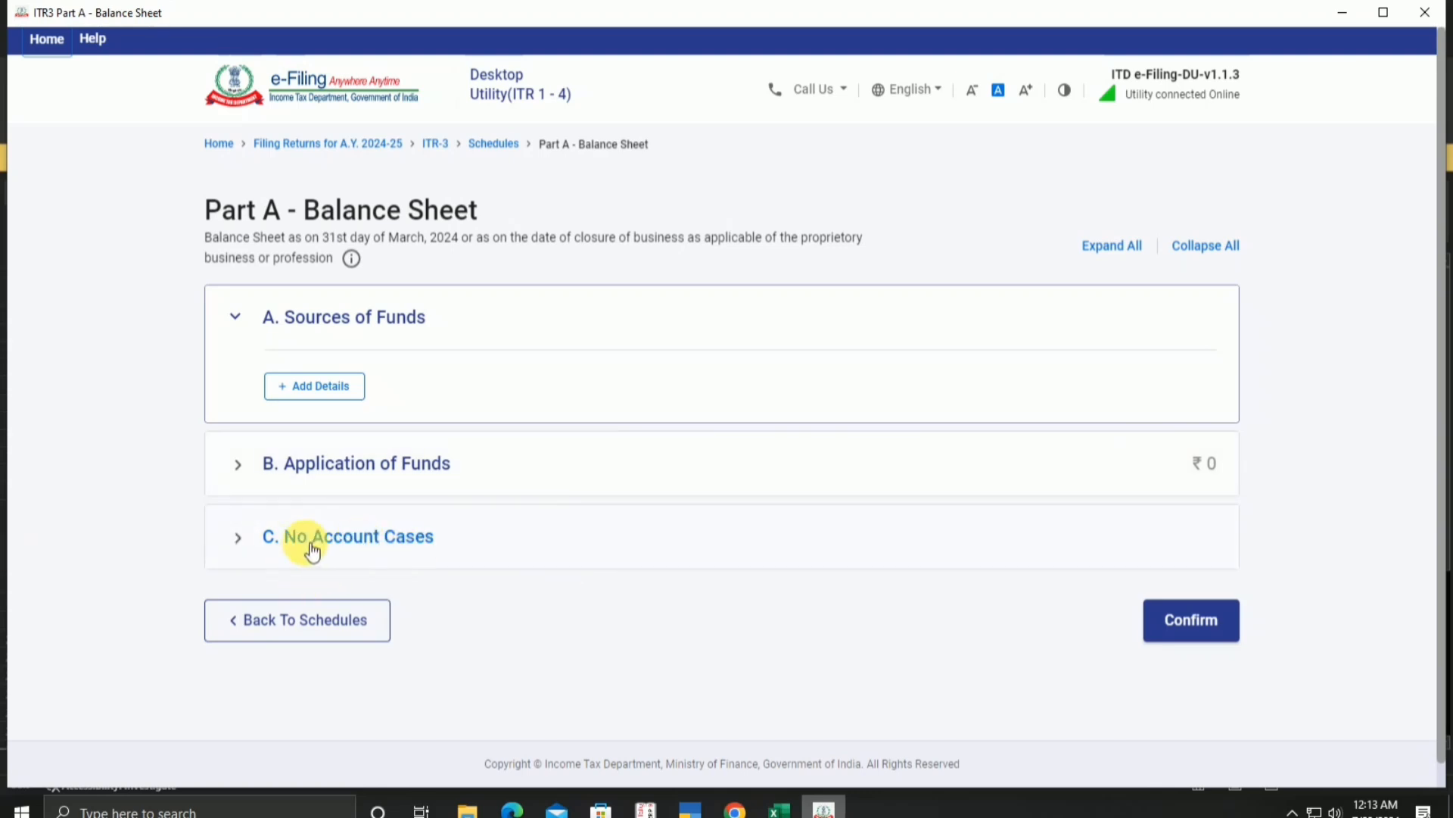
triple_click(442, 551)
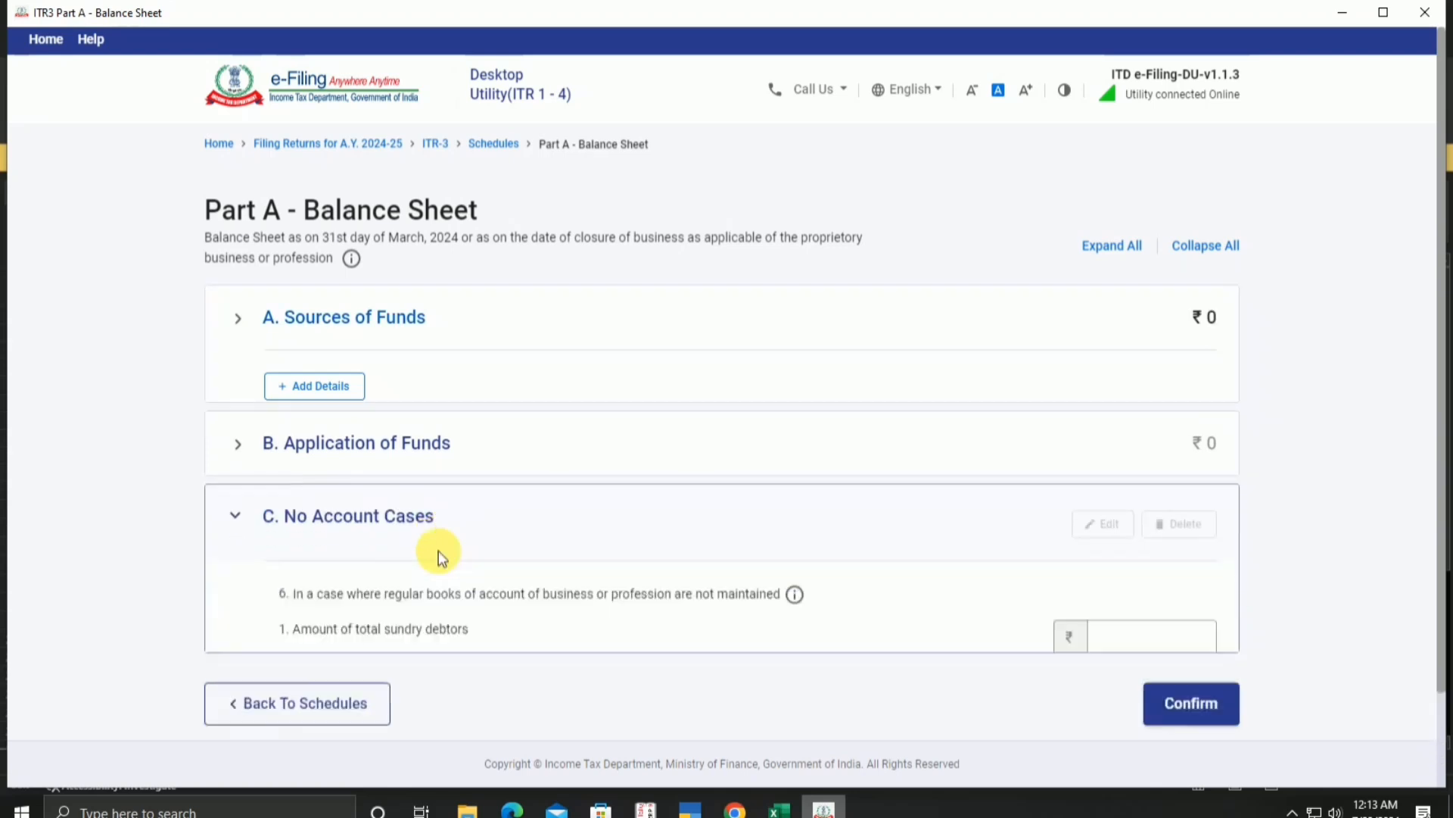
scroll(484, 575, "down", 3)
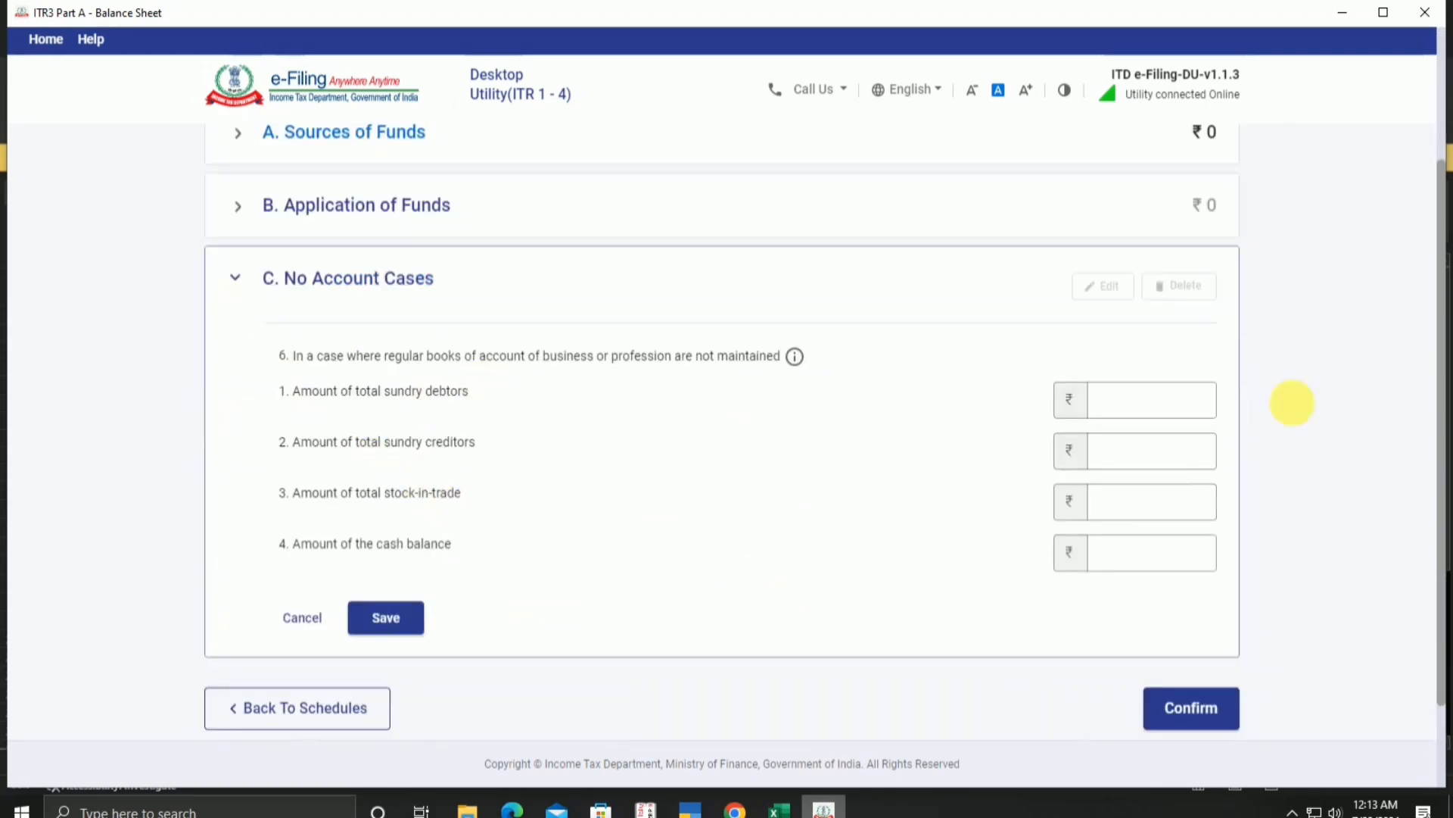
Enter sundry debtors 3,50,000, sundry creditors 2,00,000 and cash balance 3,20,000 under No Account Cases, then confirm the Balance Sheet schedule.
left_click(1168, 398)
scroll(1173, 402, "down", 2)
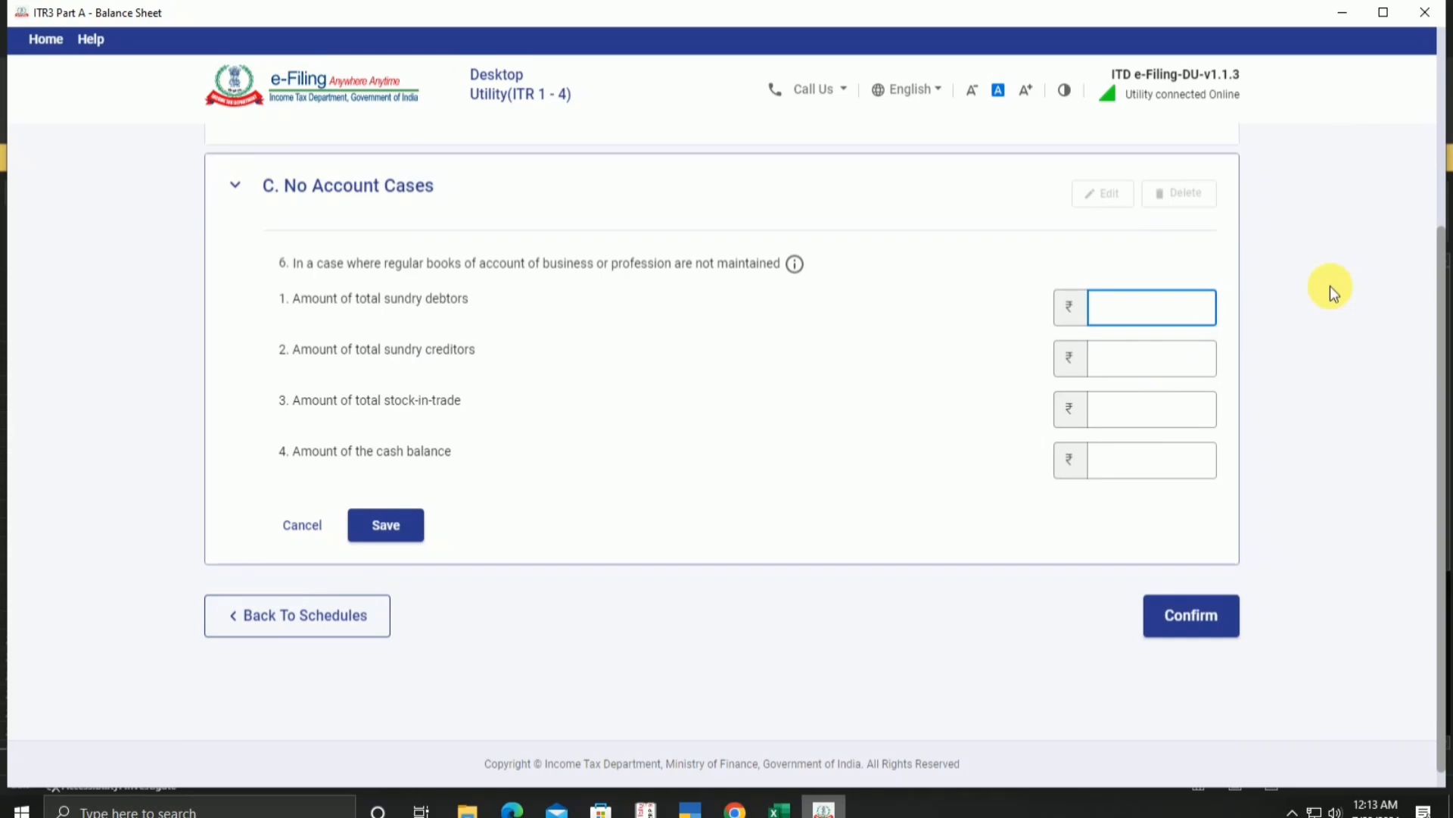
type("350000")
left_click(1176, 369)
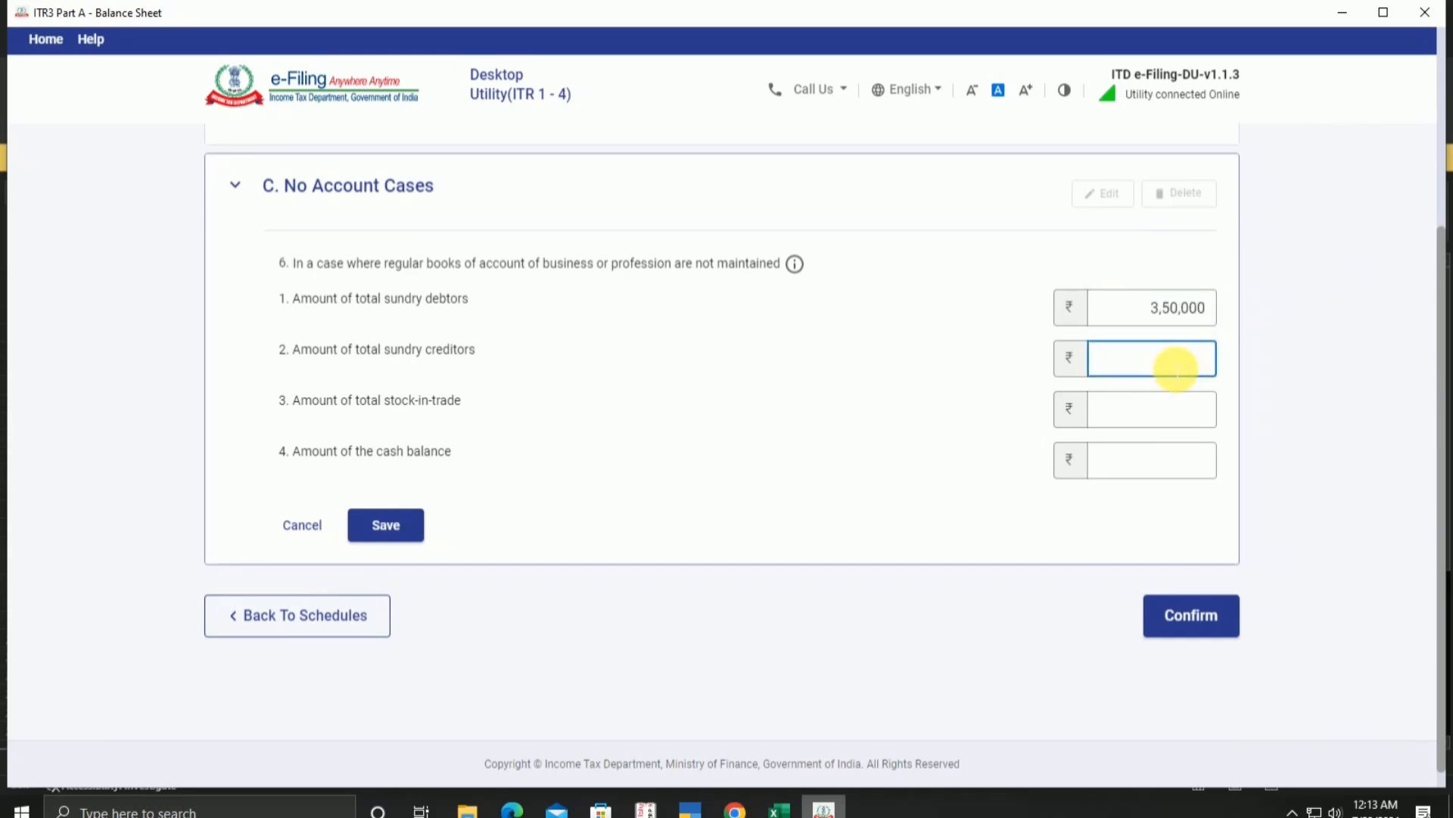
type("200000")
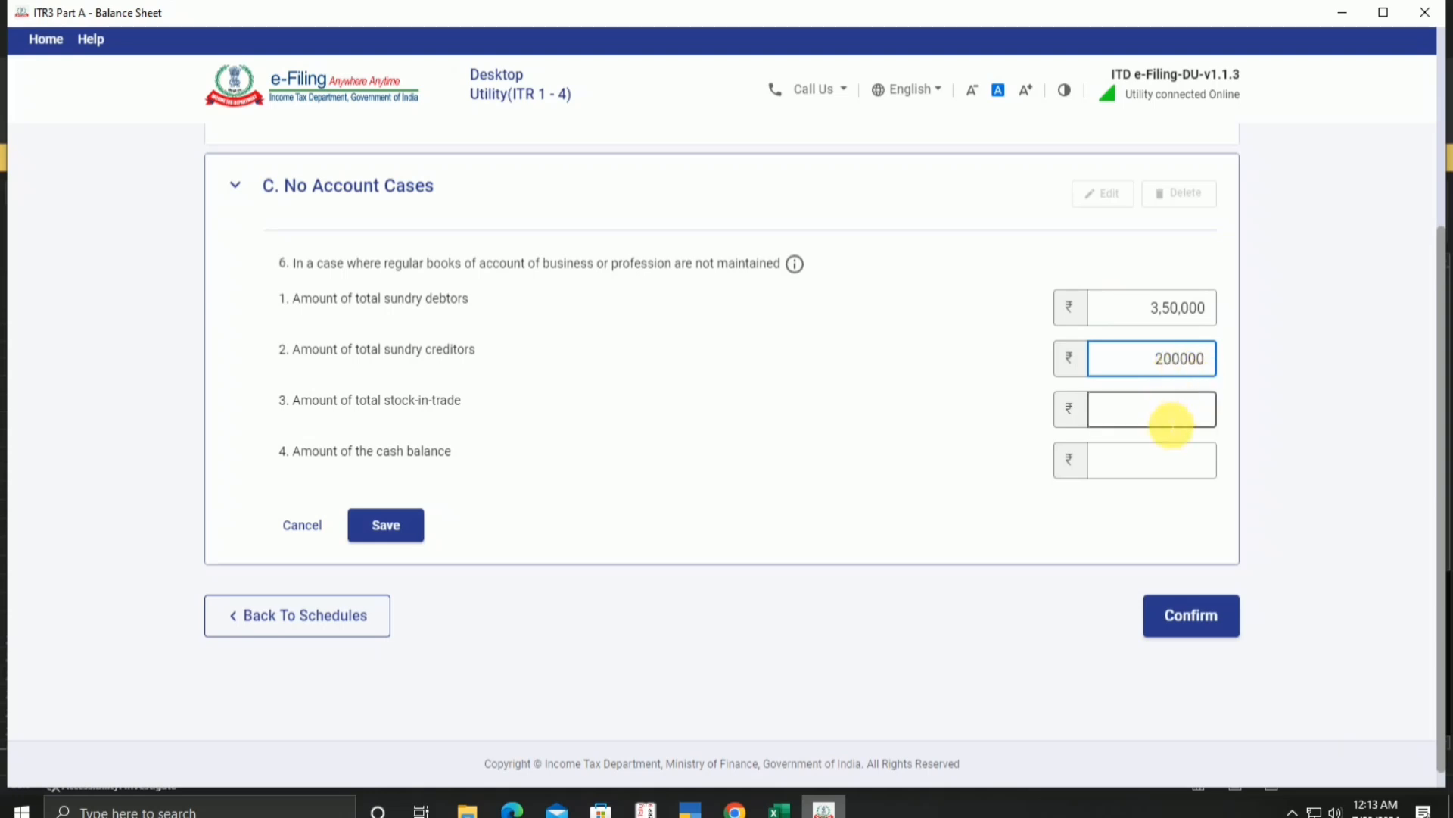
left_click(1192, 475)
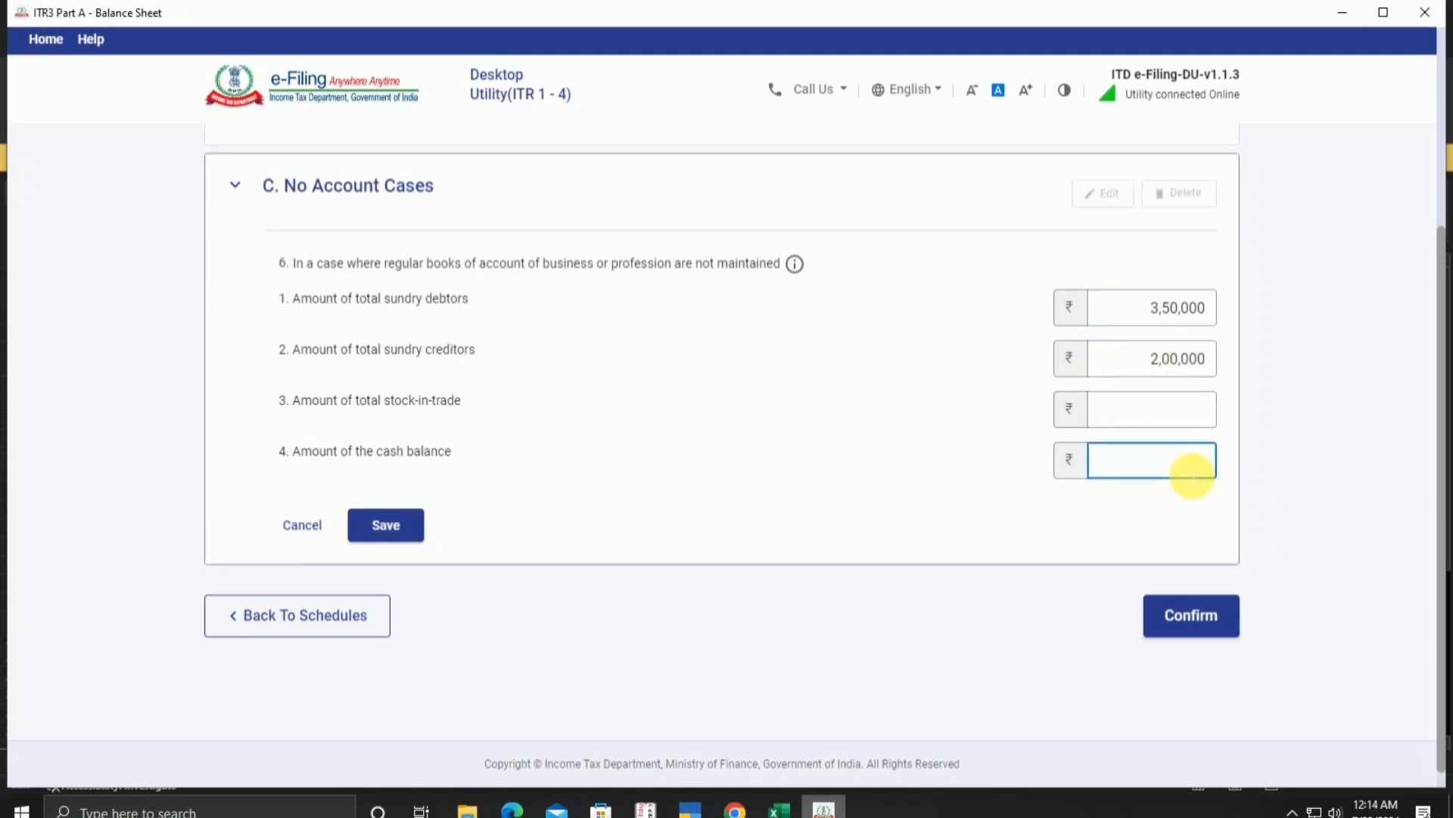
type("320000")
left_click(979, 512)
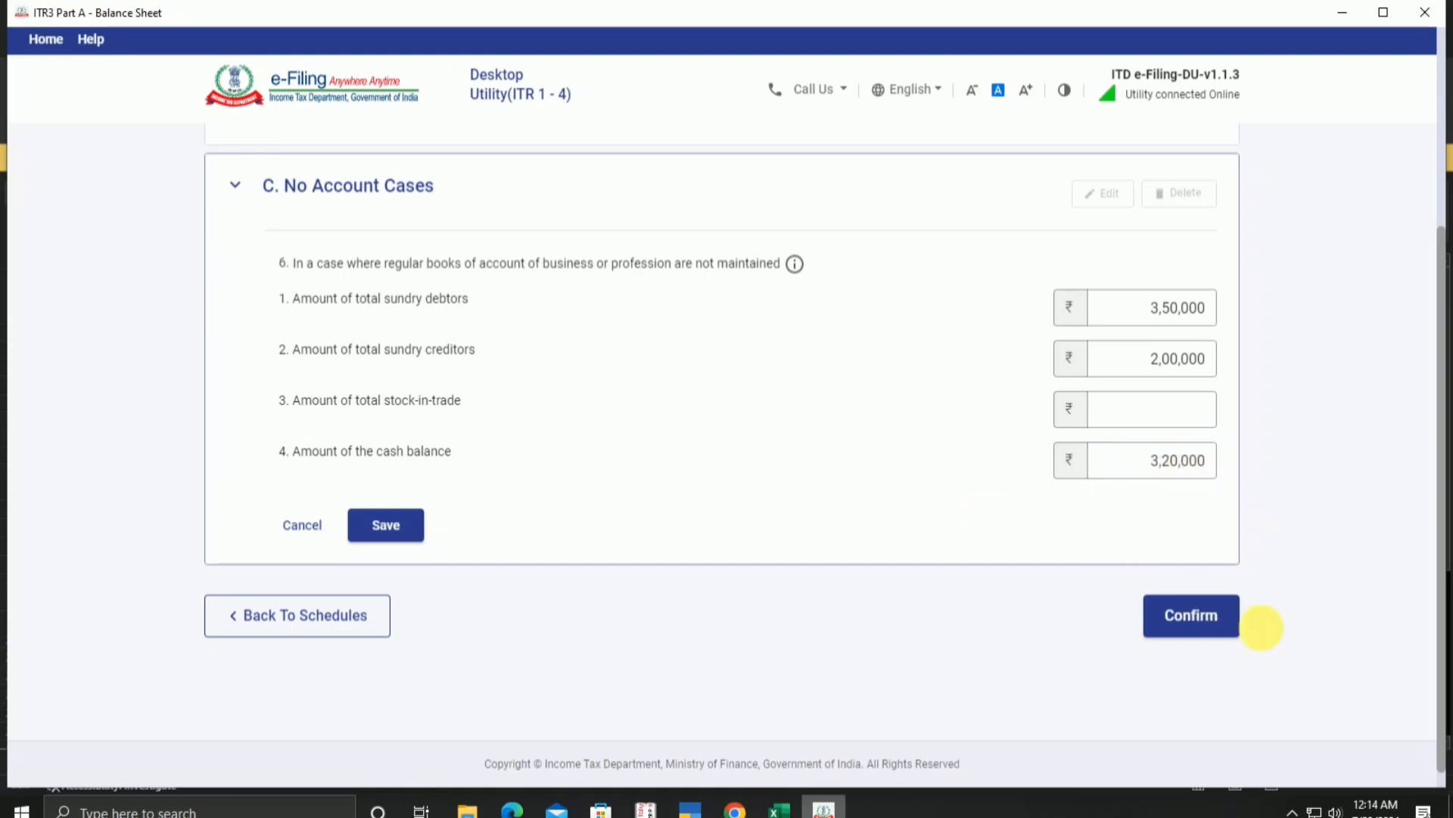
left_click(1170, 617)
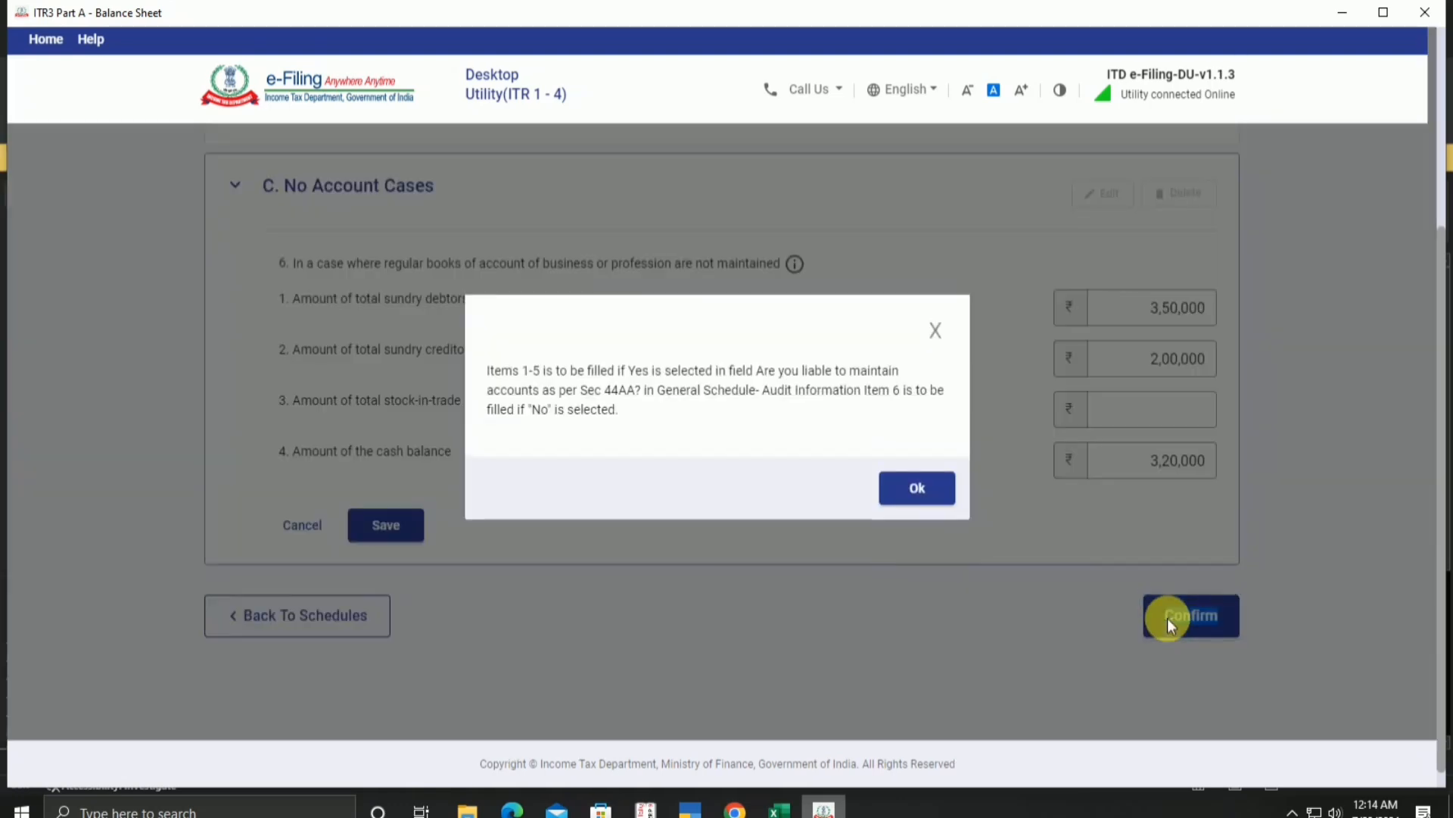
left_click(917, 488)
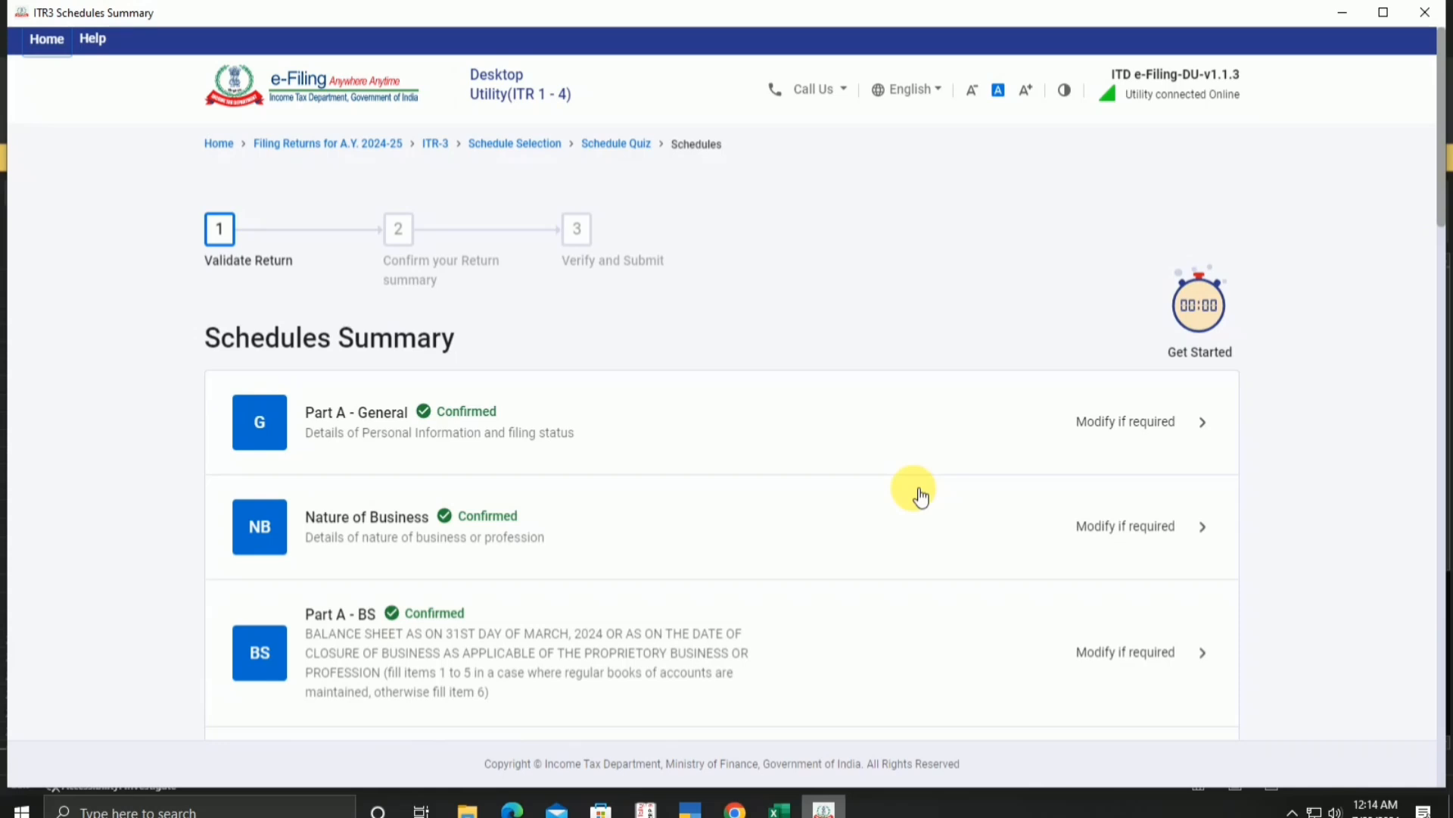
Open Part A - Trading Account from the Schedules Summary and start adding details under Revenue from operations.
scroll(594, 545, "down", 2)
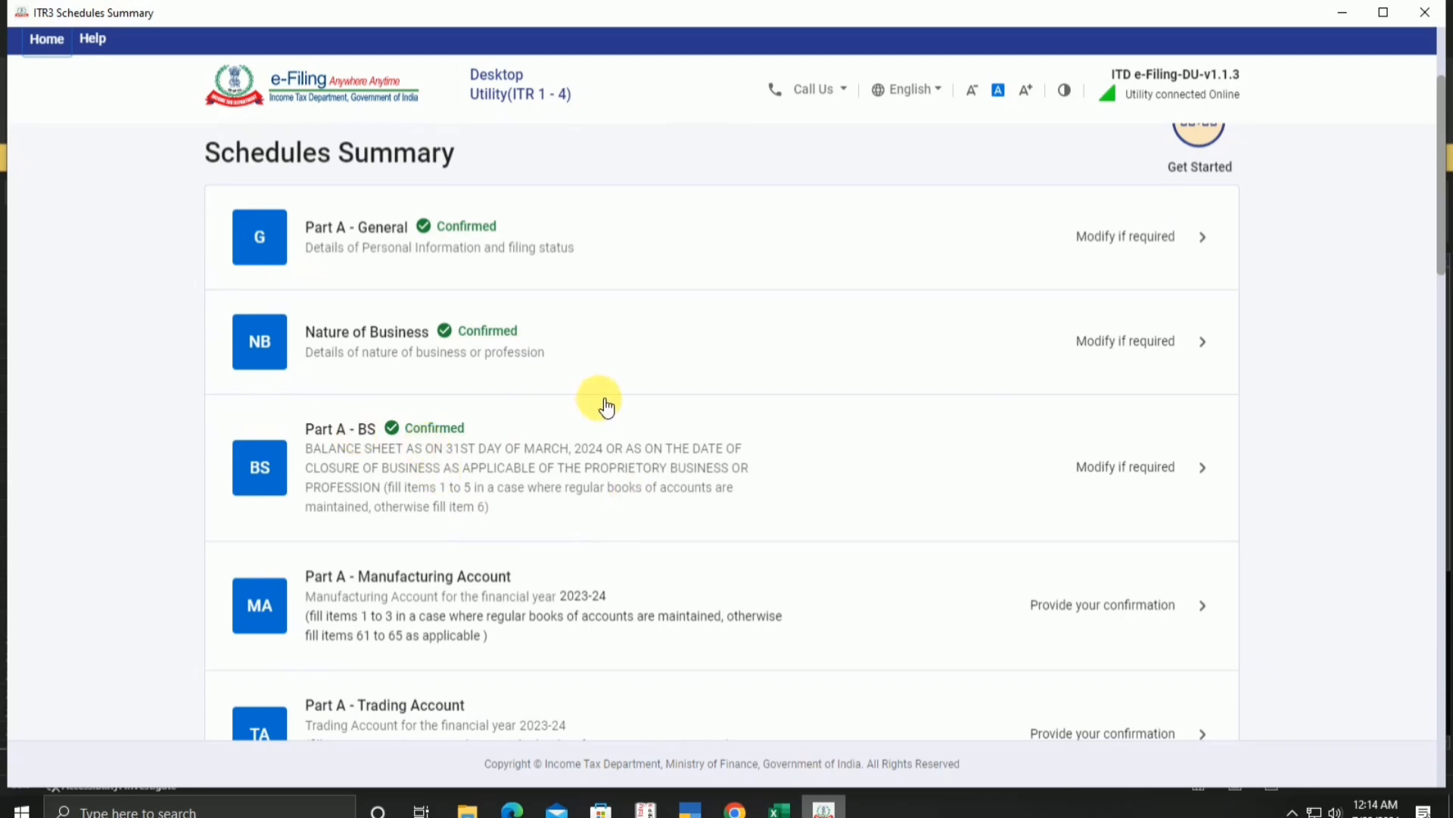
scroll(597, 405, "down", 2)
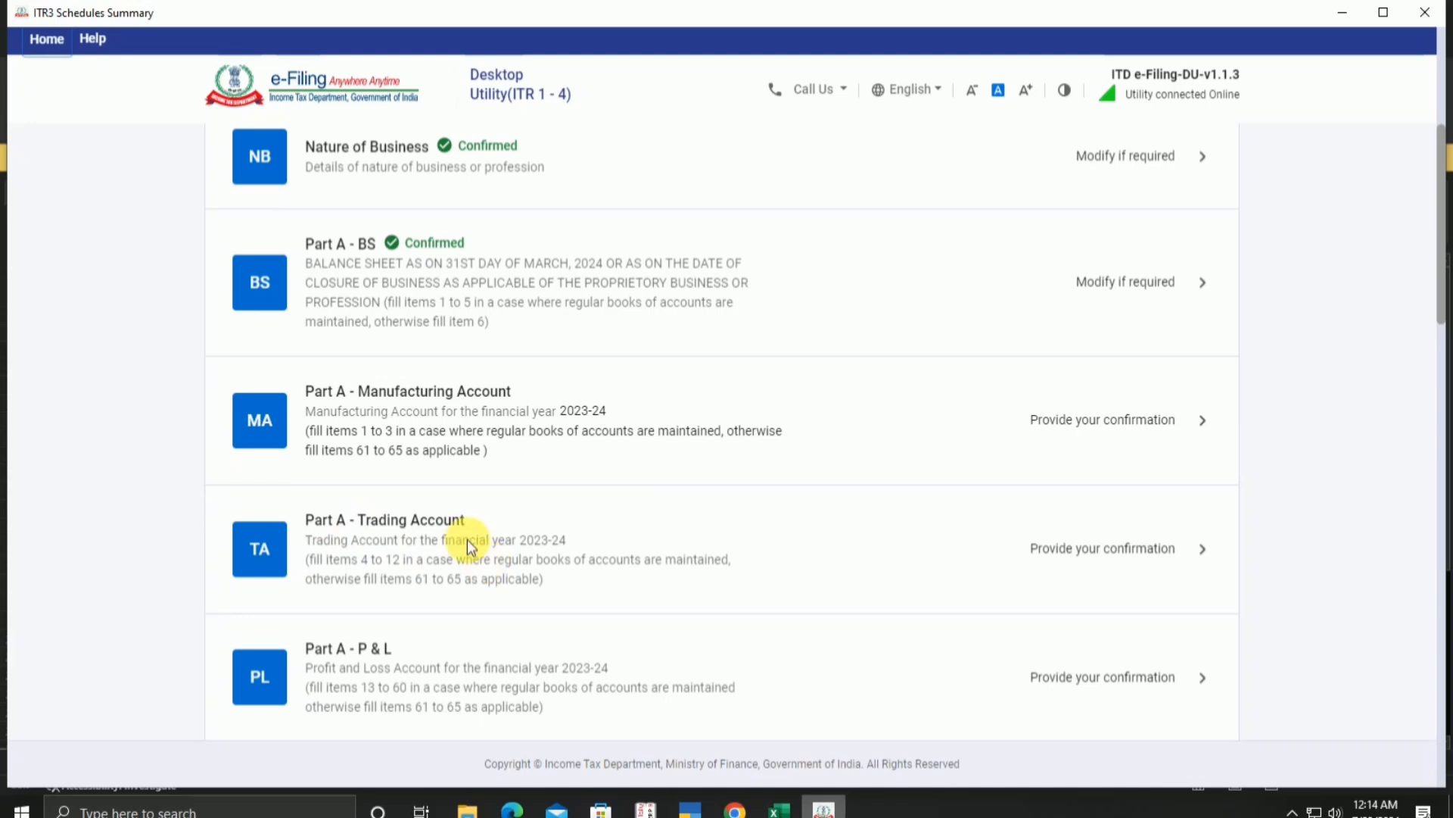
left_click(776, 535)
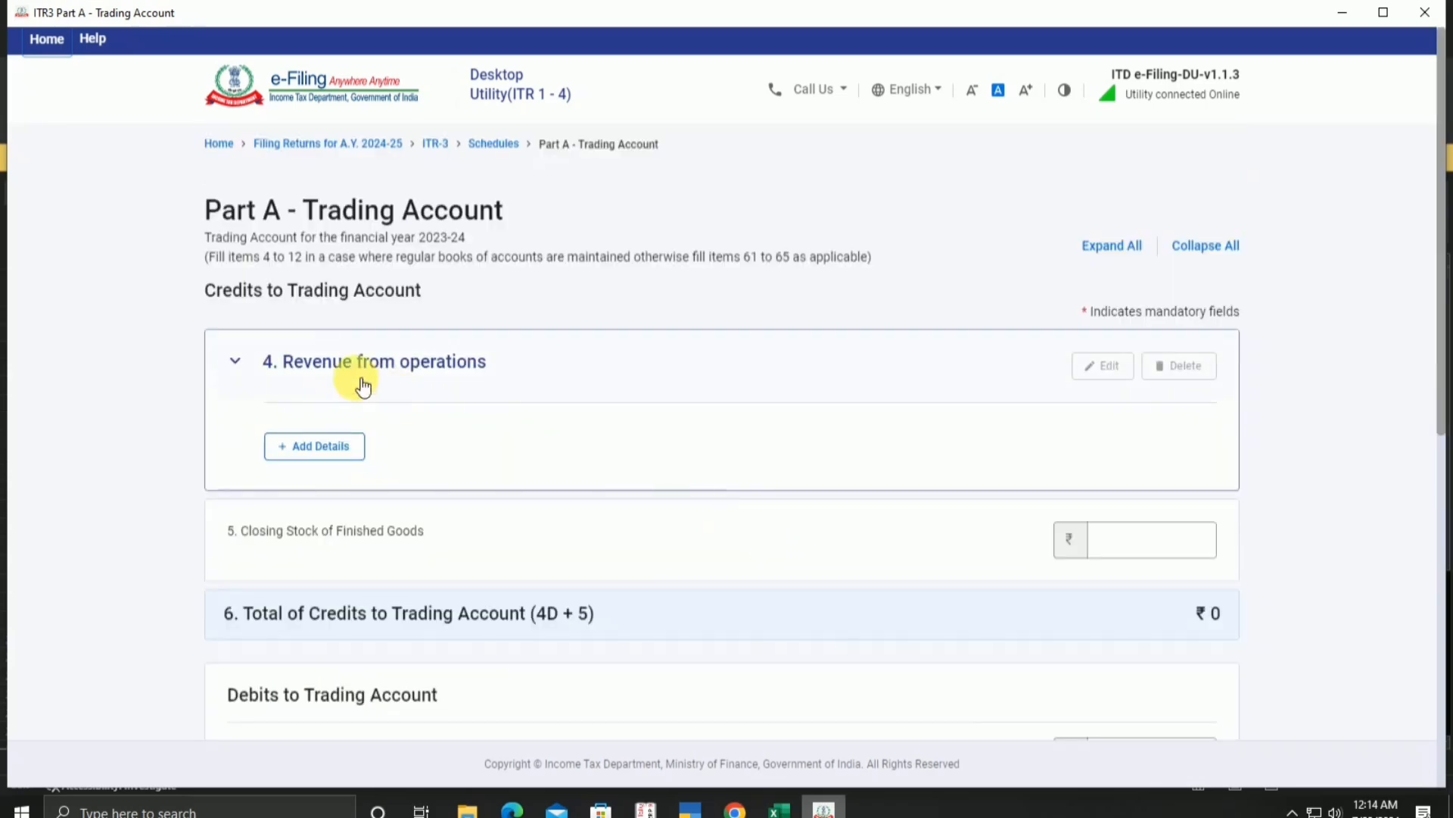
left_click(366, 464)
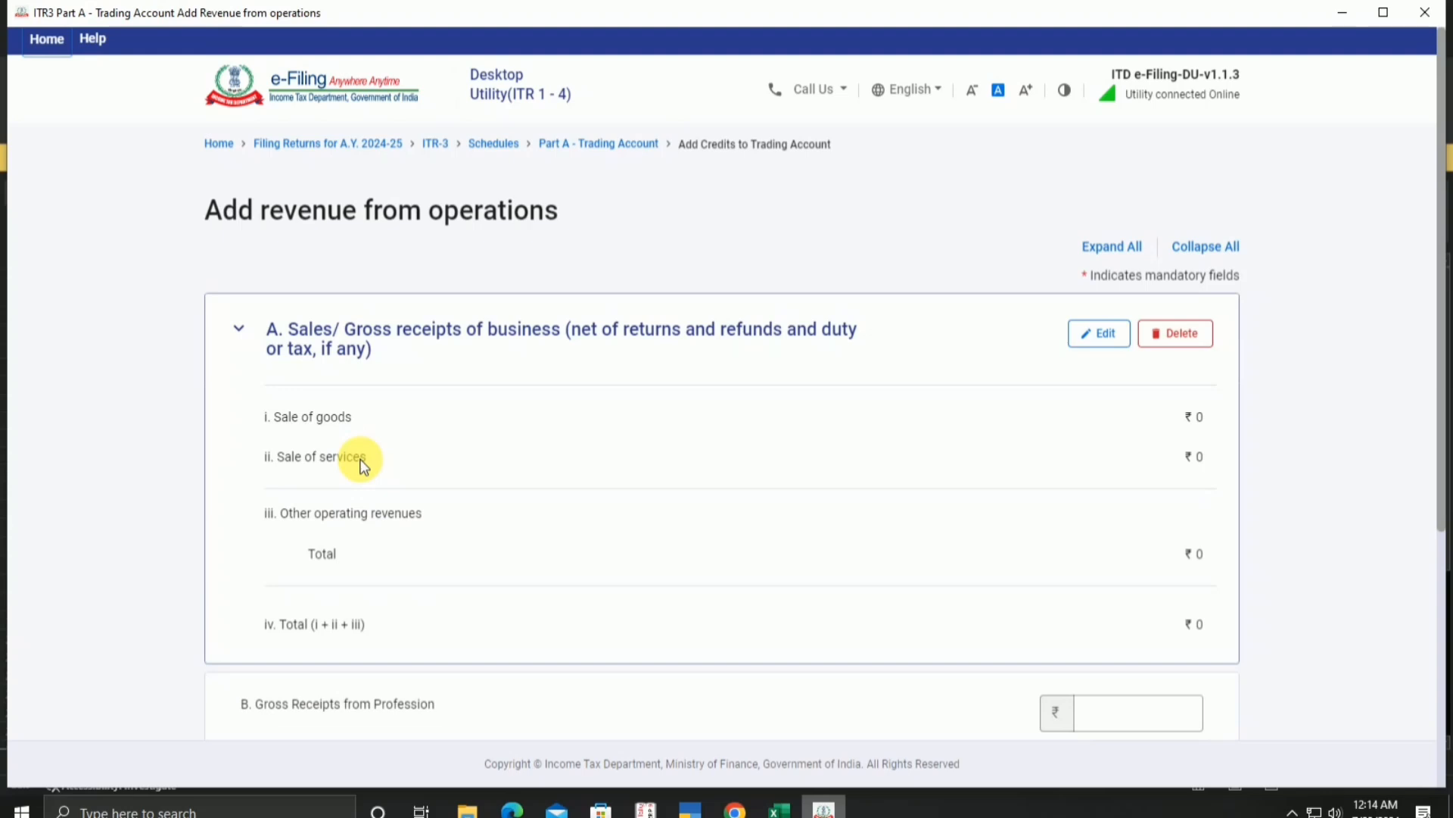
scroll(1029, 418, "down", 5)
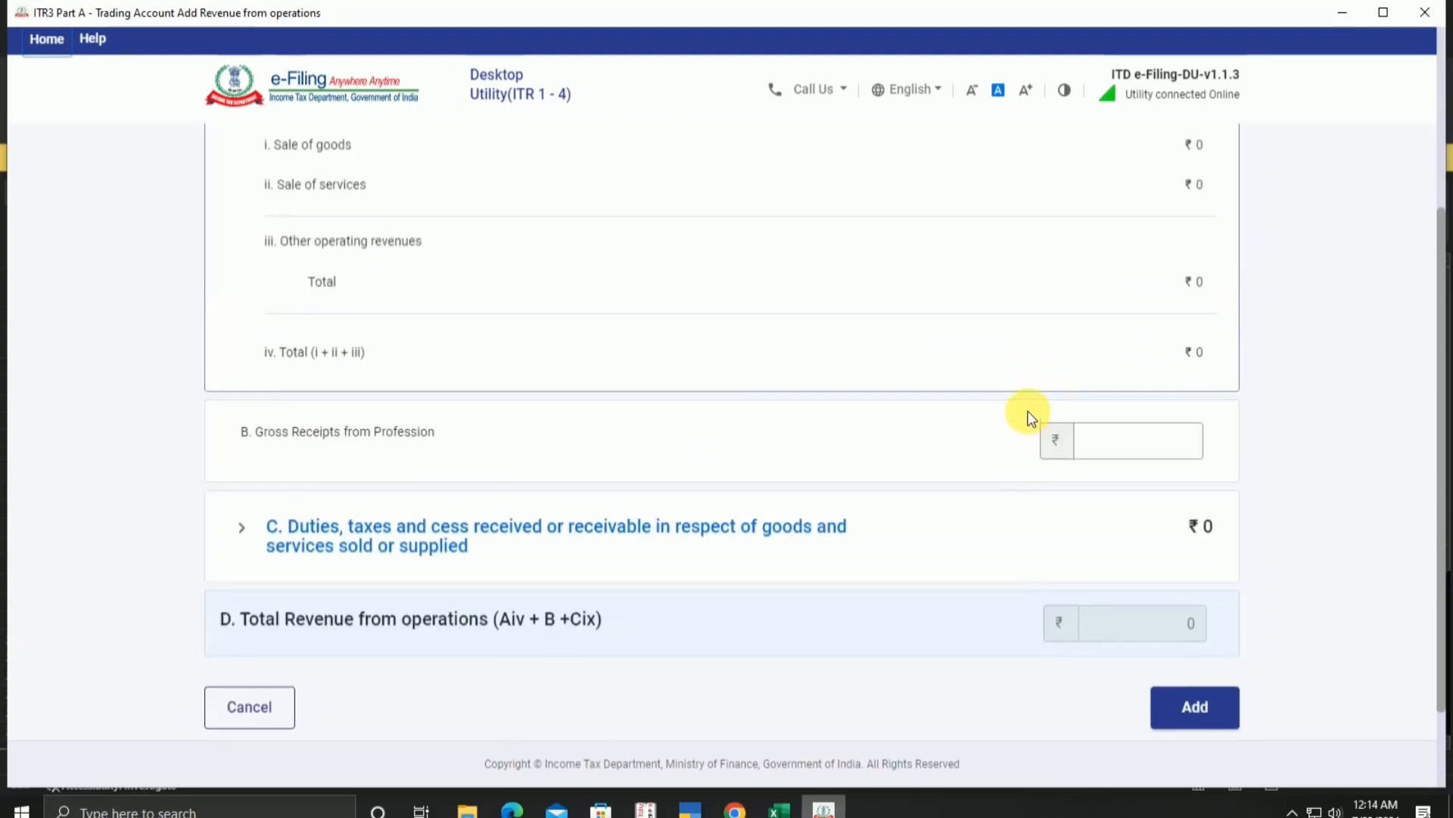
scroll(1034, 423, "up", 5)
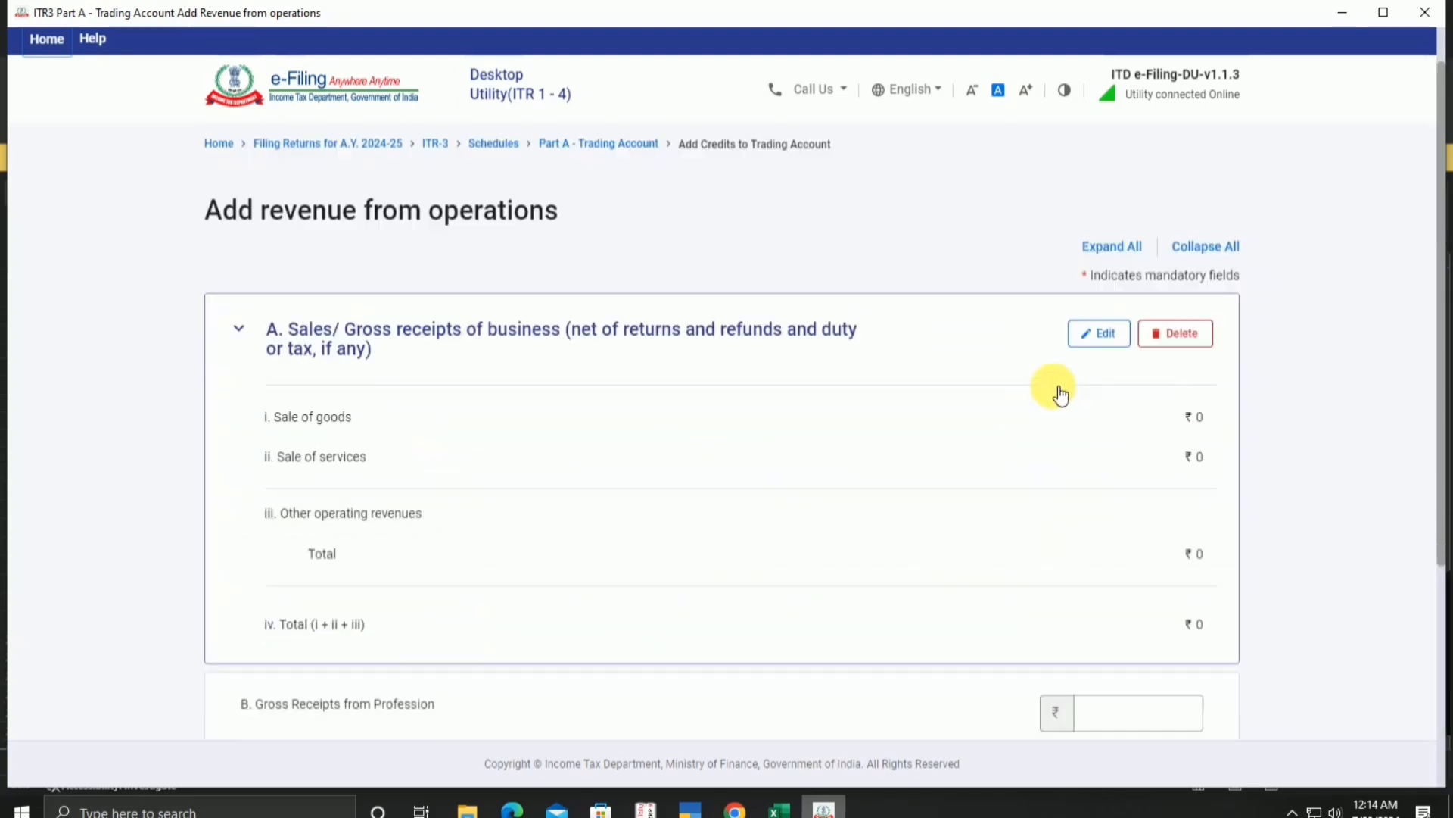
Edit the Sales/Gross receipts of business section and set Sale of goods to 0.
left_click(1112, 345)
left_click(1097, 425)
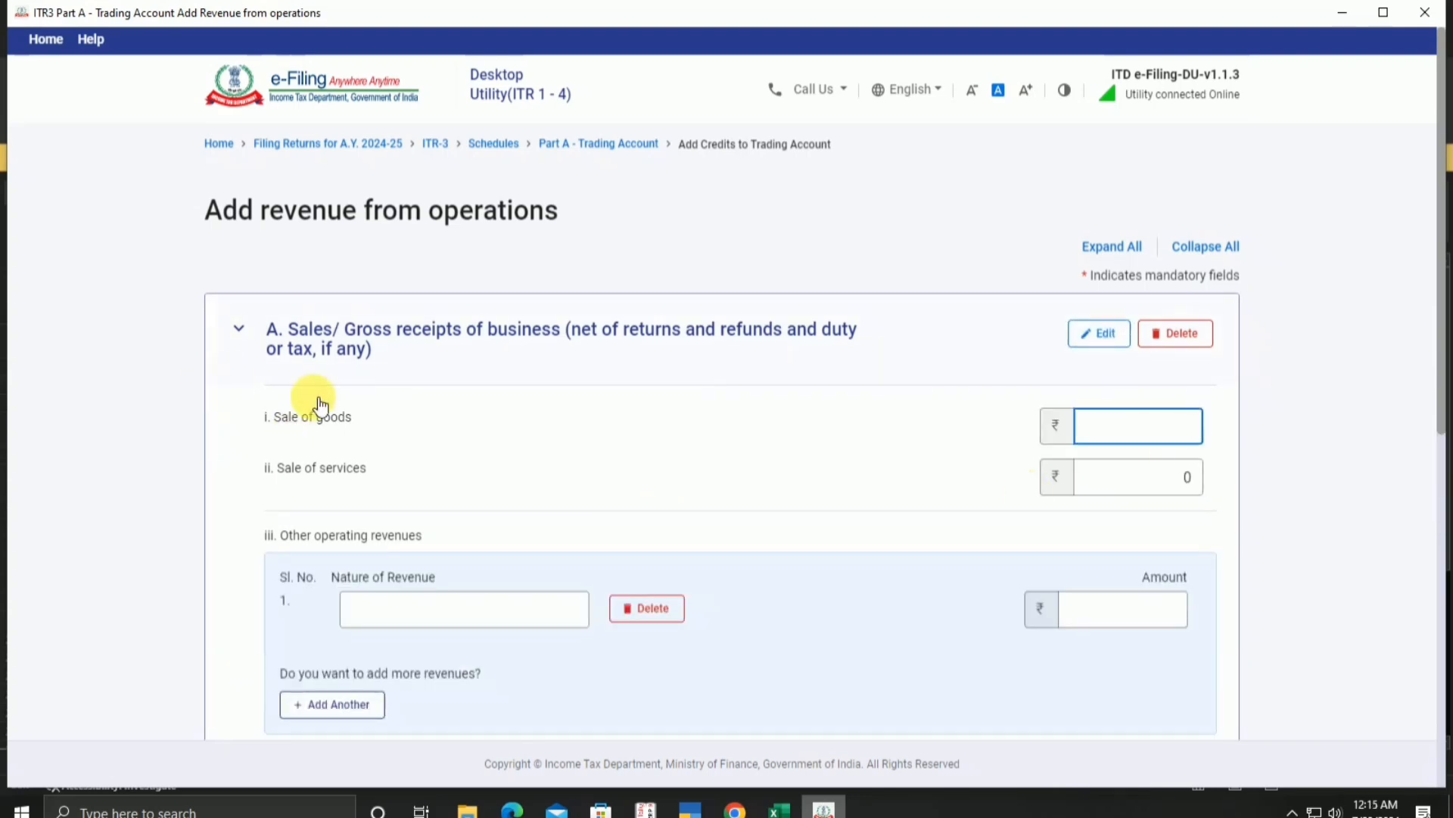
left_click(1120, 491)
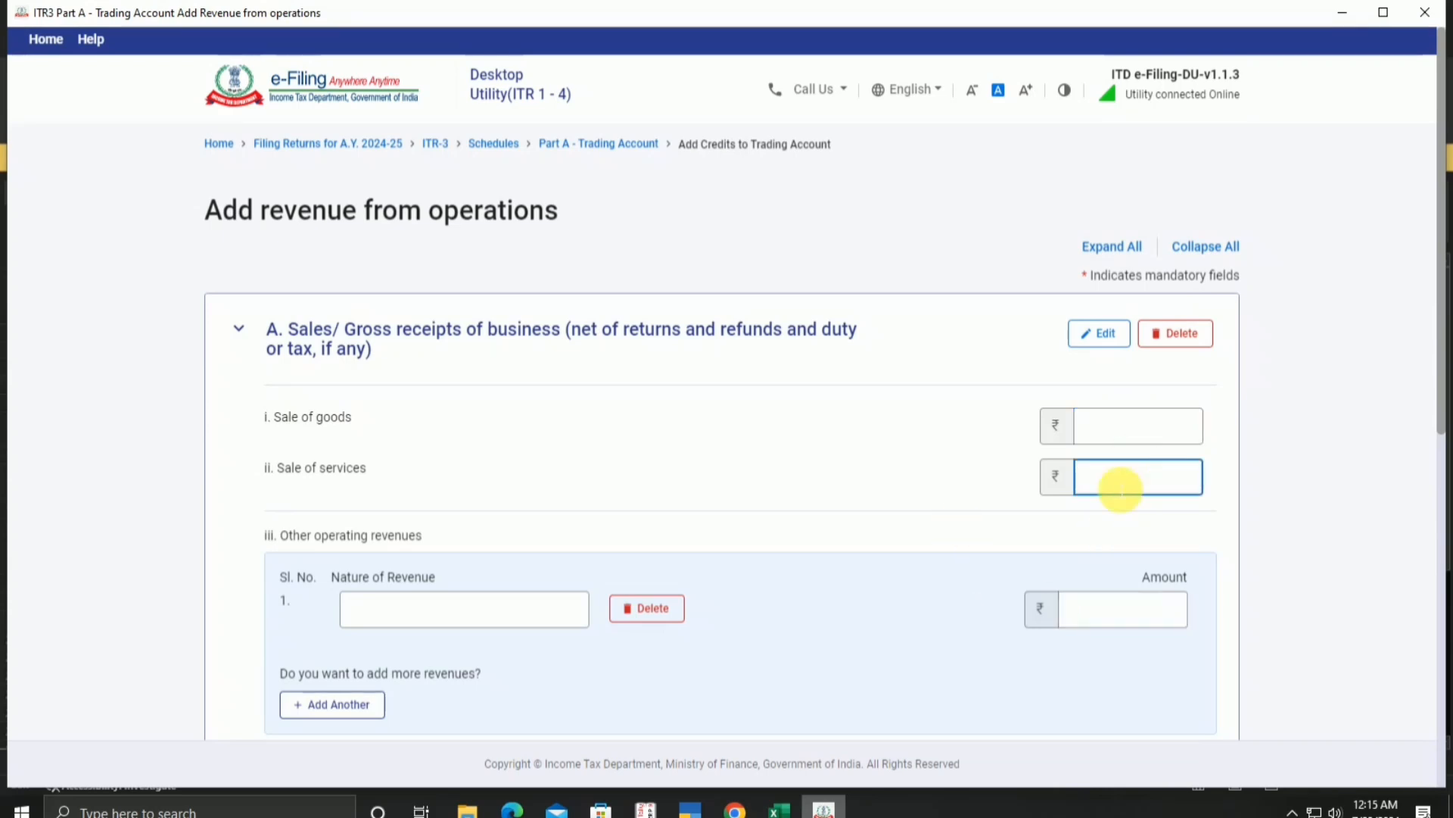
left_click(1148, 422)
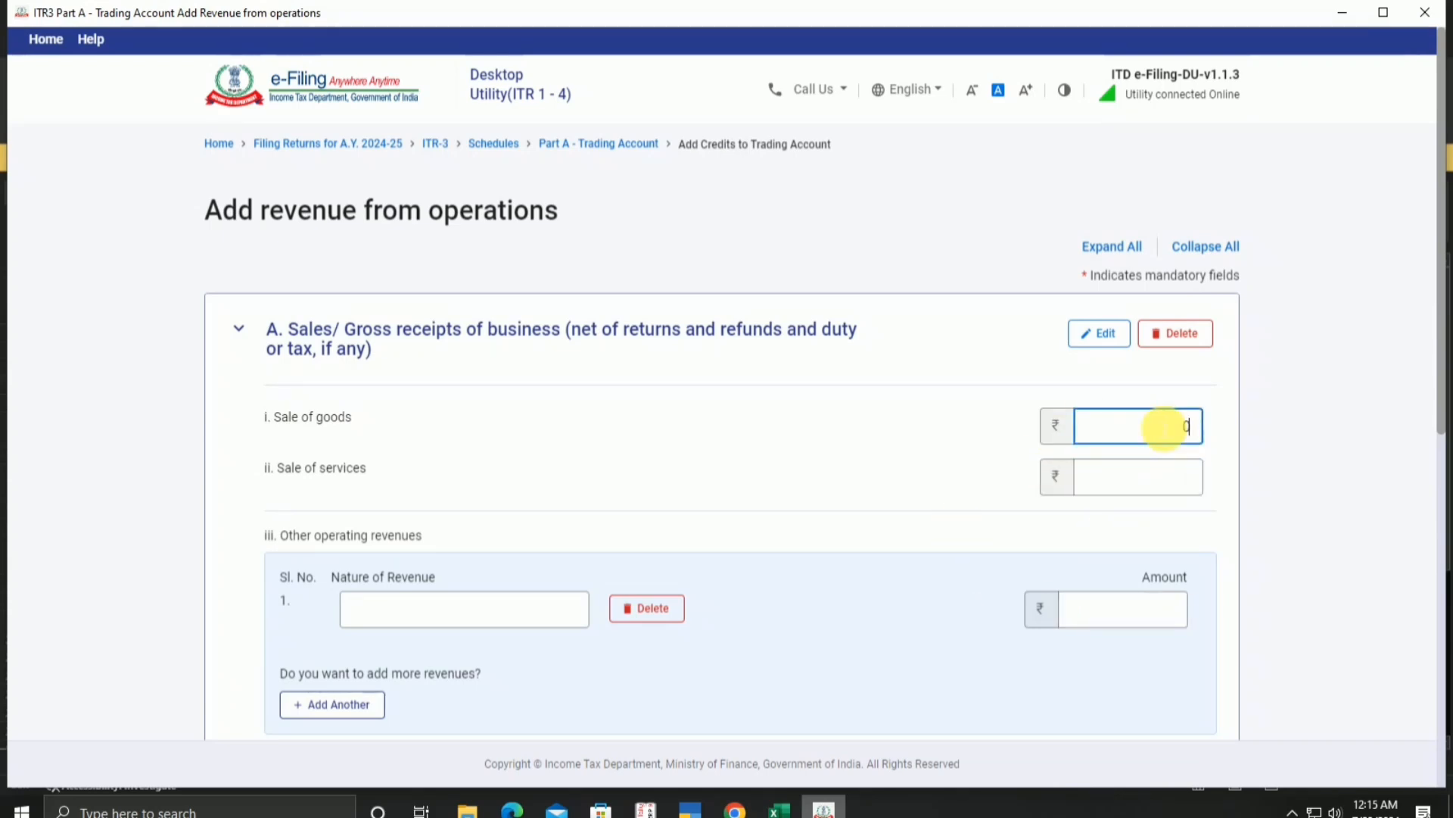
Look up the business income in the Excel computation sheet, return to the ITR utility, enter 2,55,864 as Sale of services and add the revenue.
left_click(1189, 492)
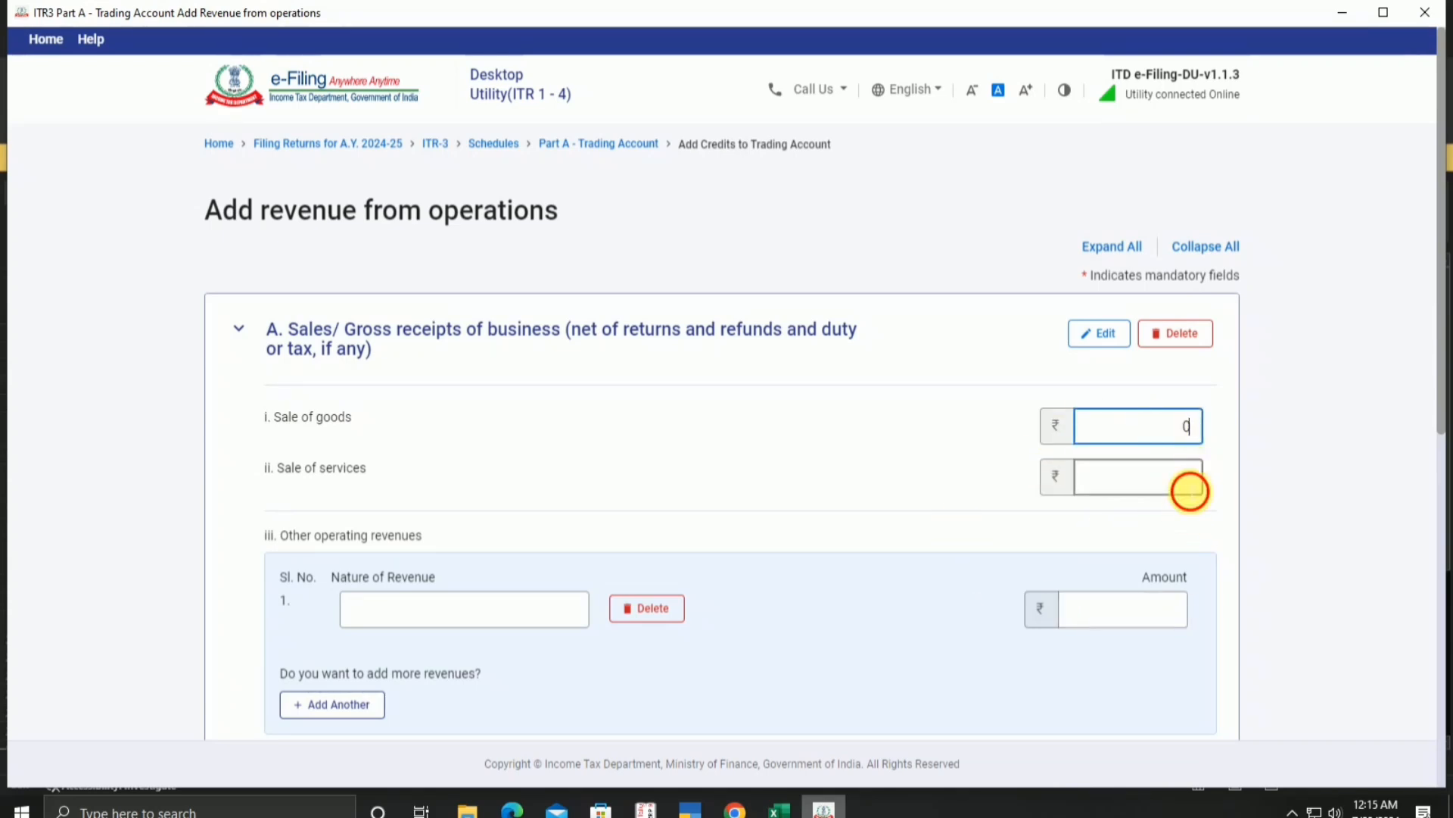
left_click(779, 809)
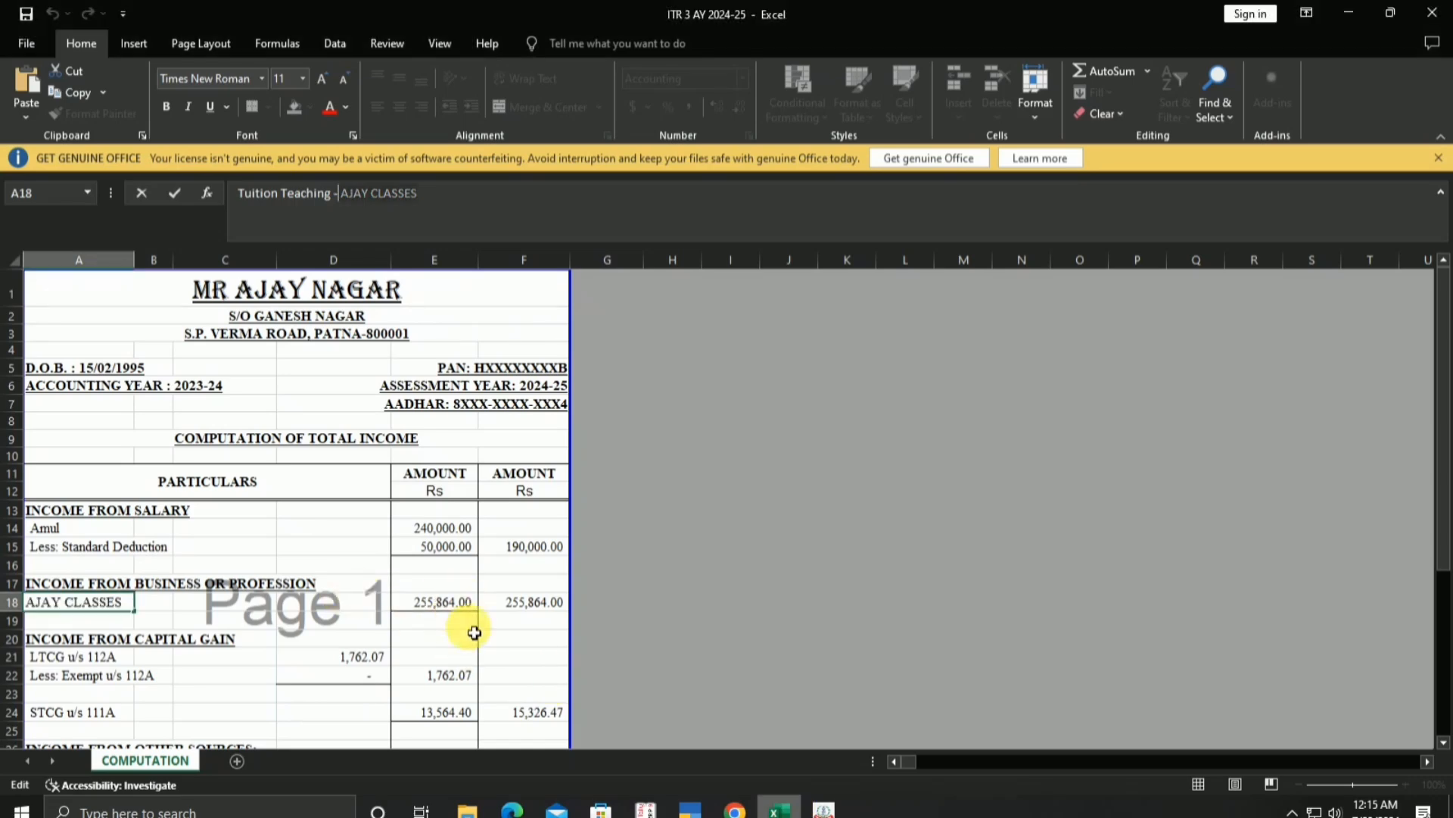
left_click(822, 809)
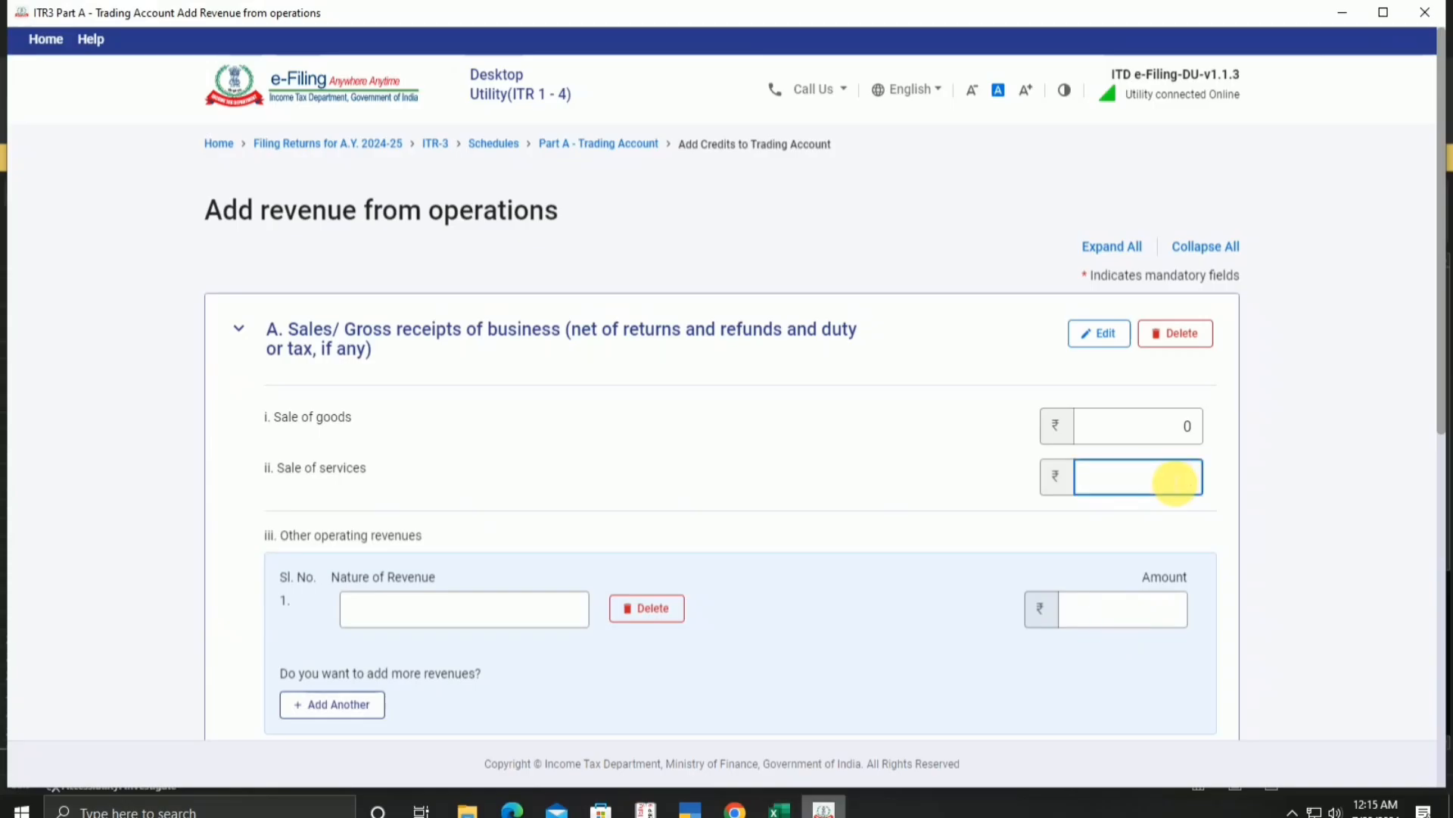
type("255364")
scroll(1100, 556, "down", 5)
scroll(1098, 551, "down", 1)
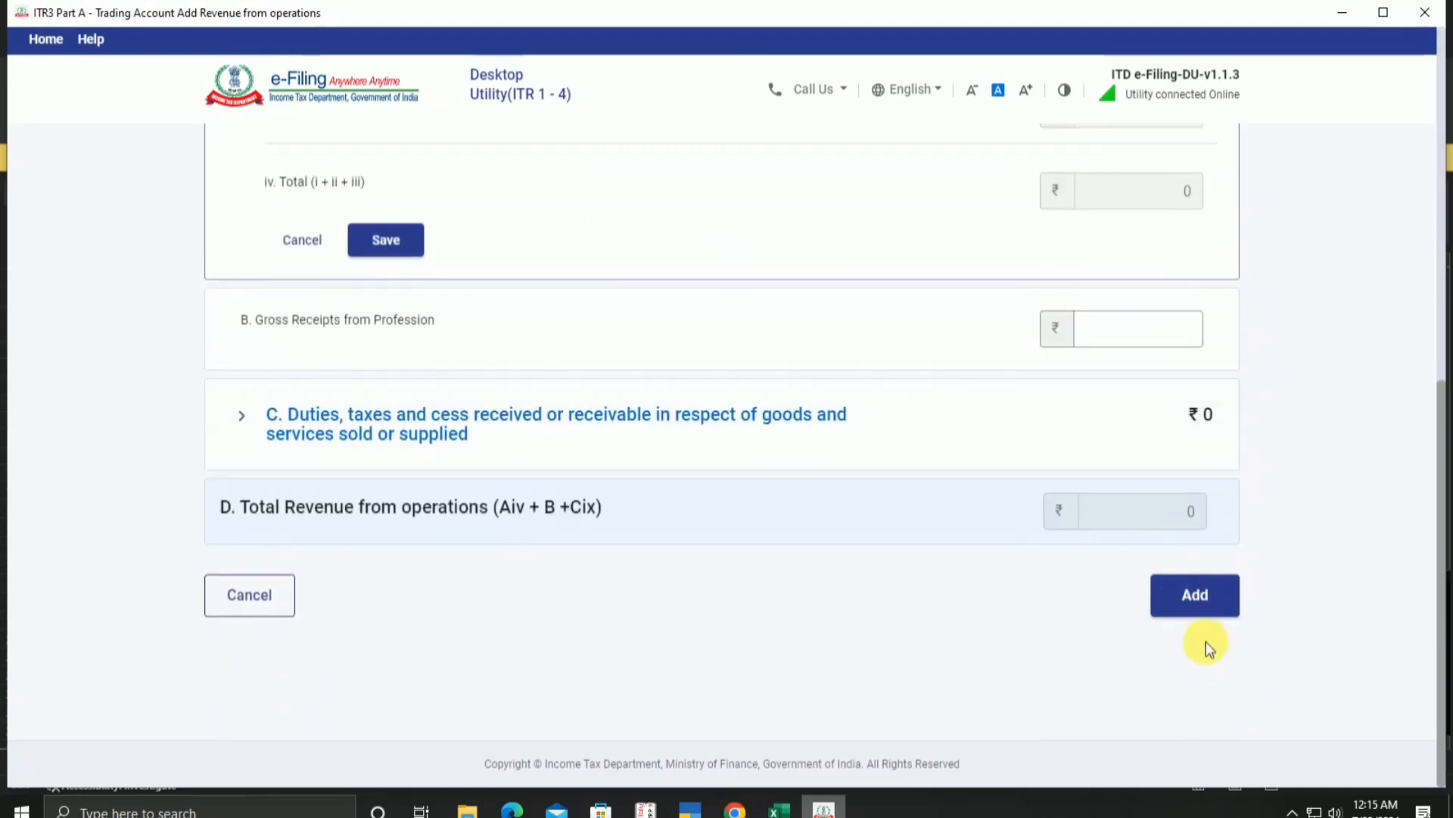
left_click(1209, 599)
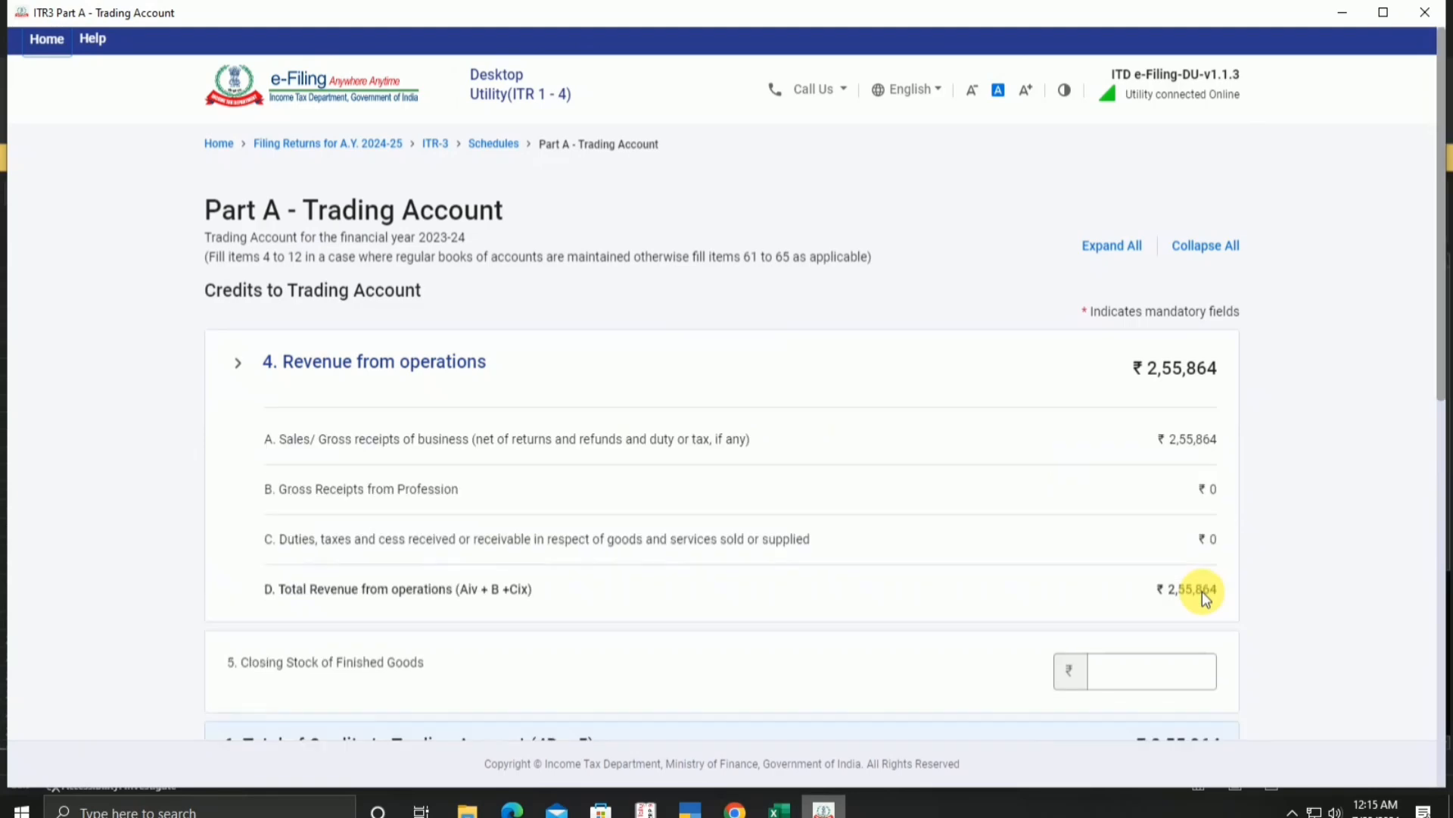
Review the credit and debit items of the Trading Account, expanding the Direct Expenses section.
scroll(1113, 515, "down", 6)
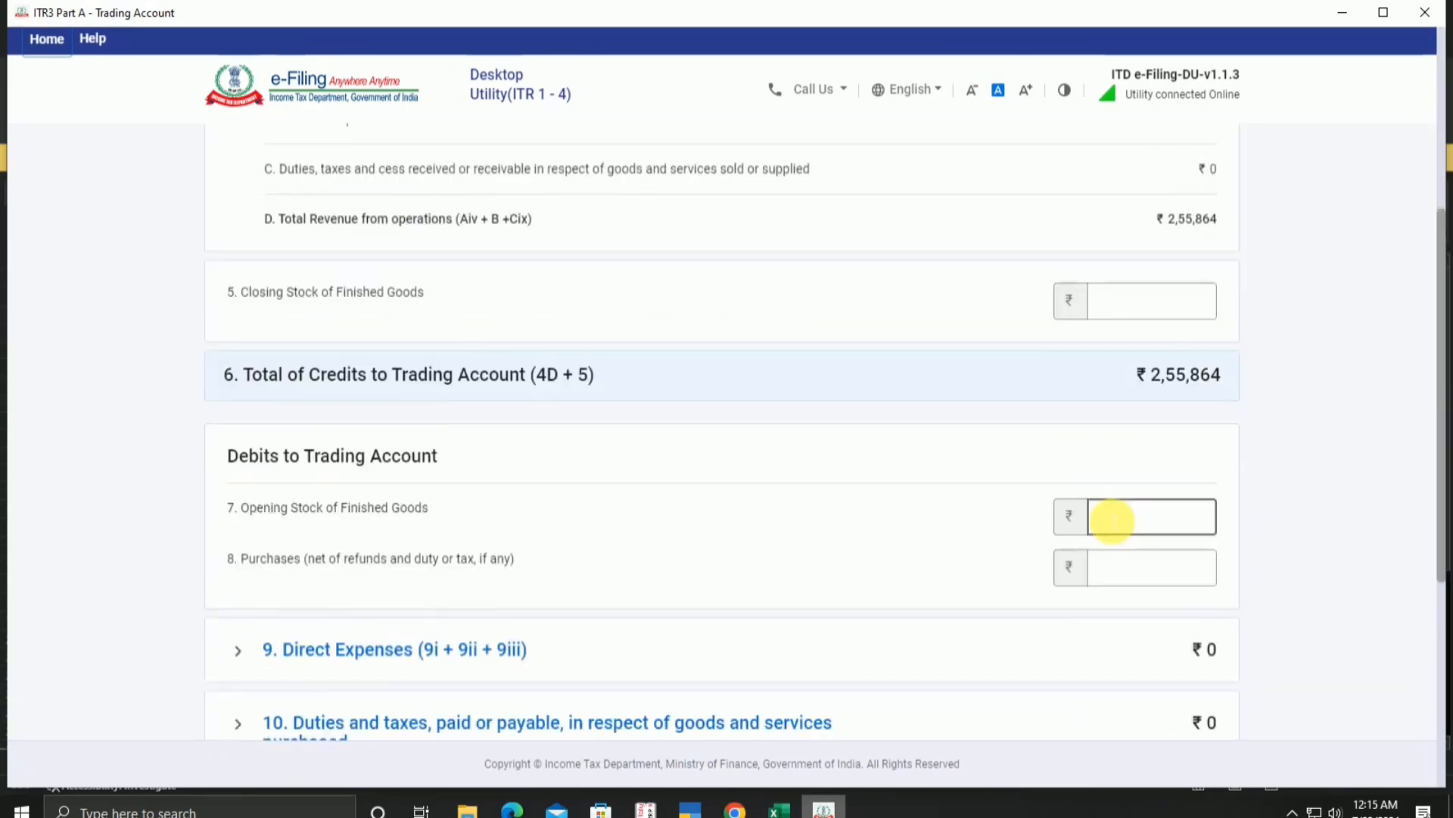
scroll(790, 521, "up", 2)
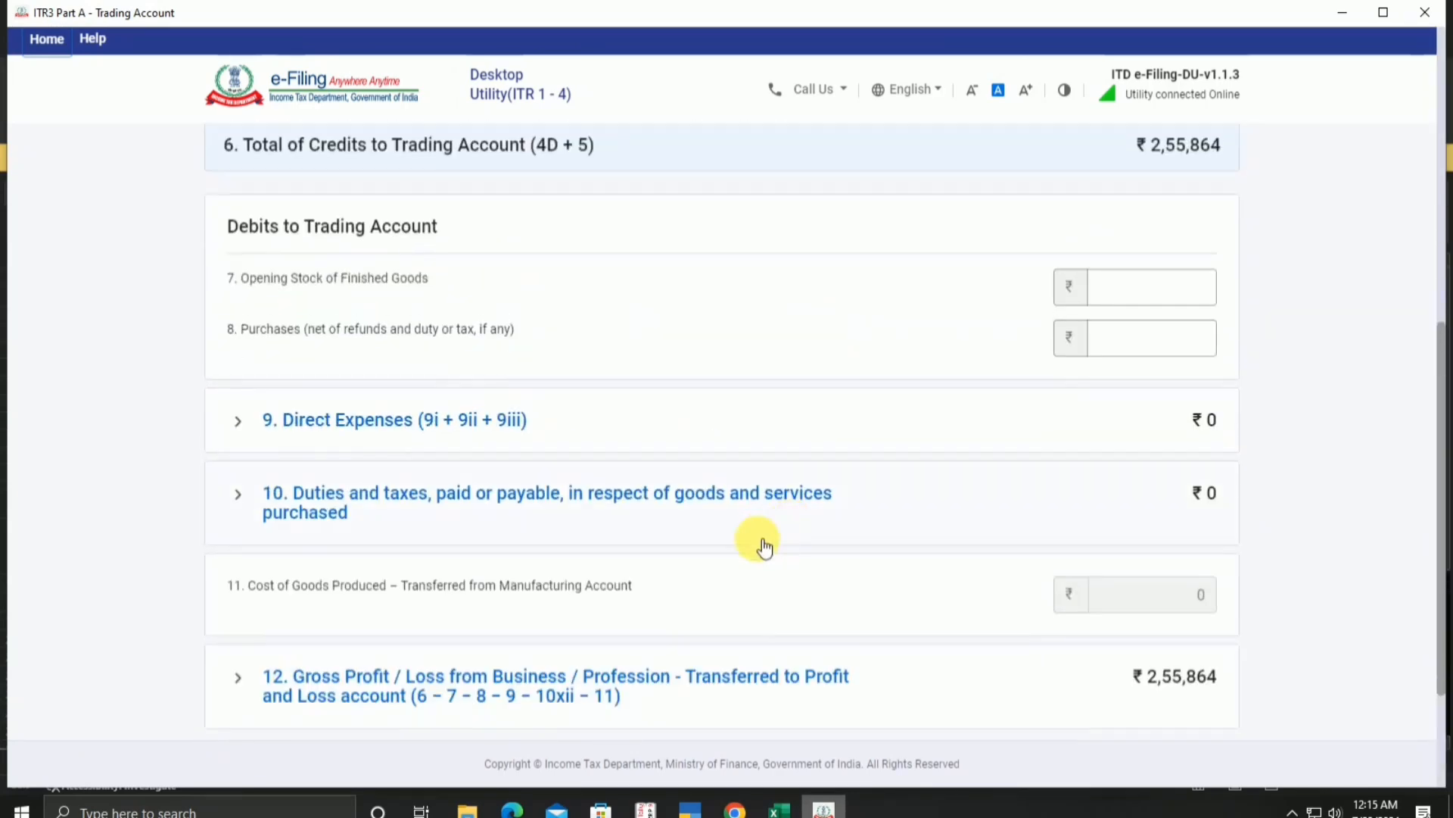
scroll(572, 533, "up", 4)
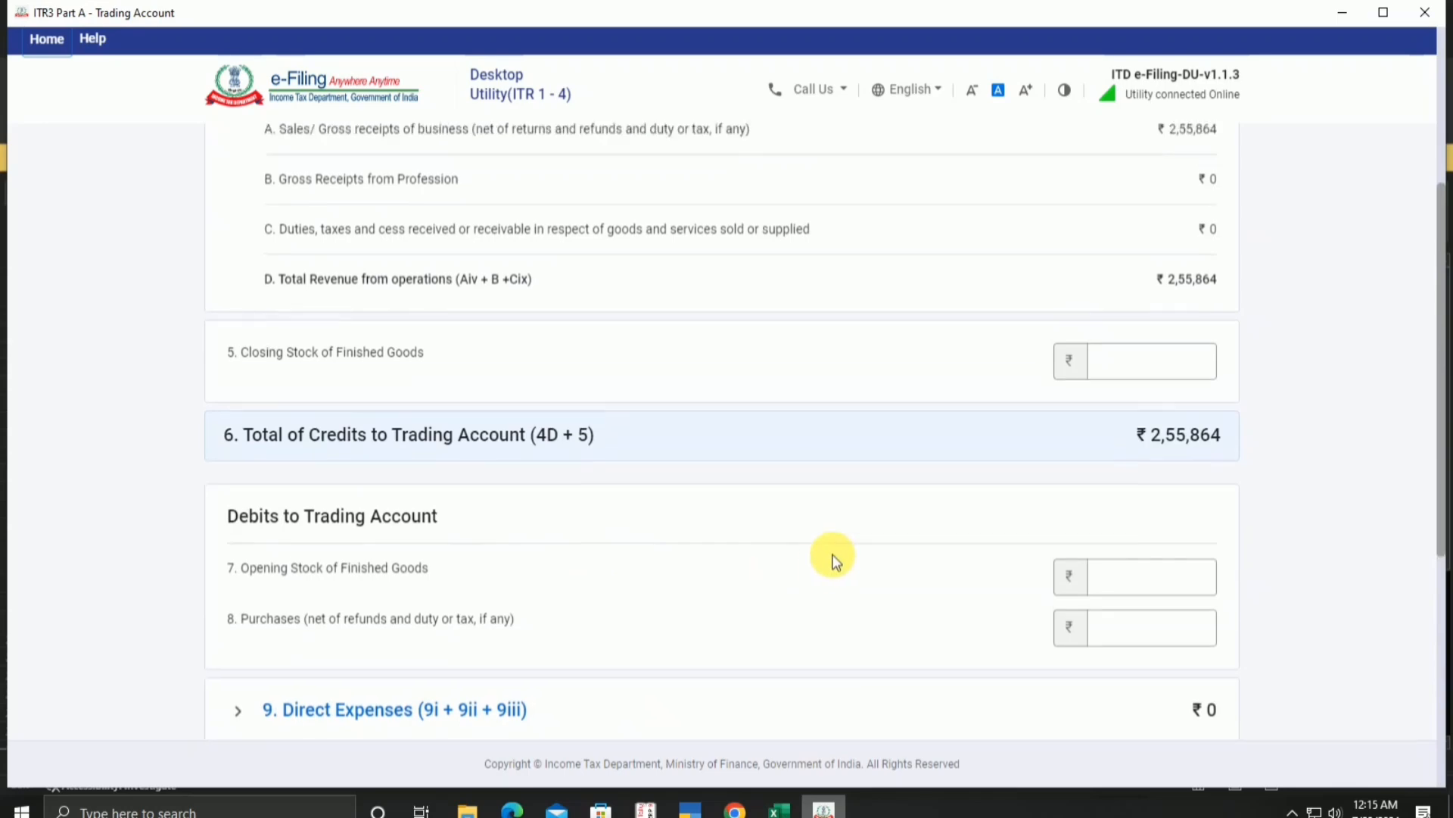
scroll(370, 393, "down", 3)
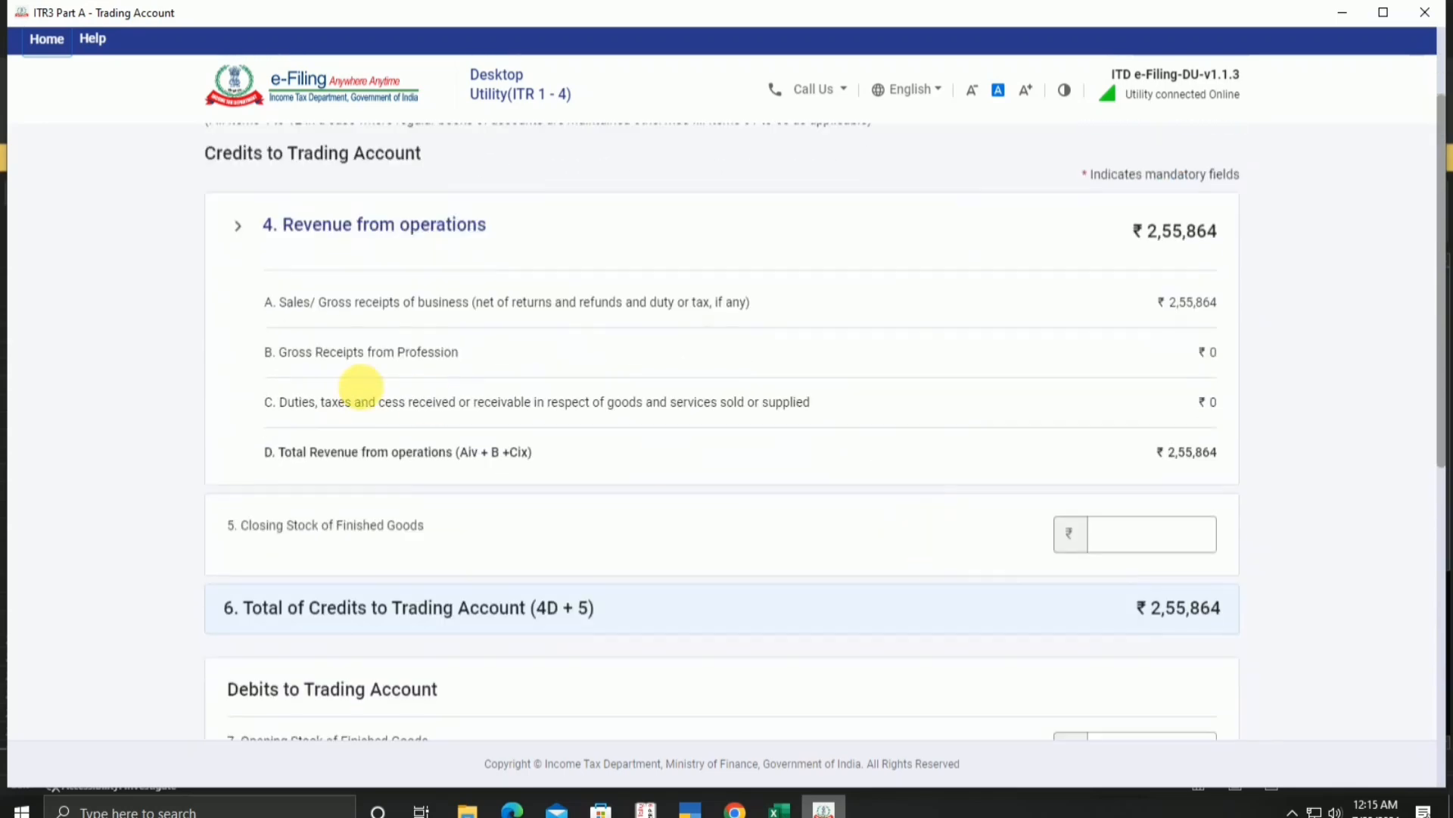
scroll(422, 409, "down", 2)
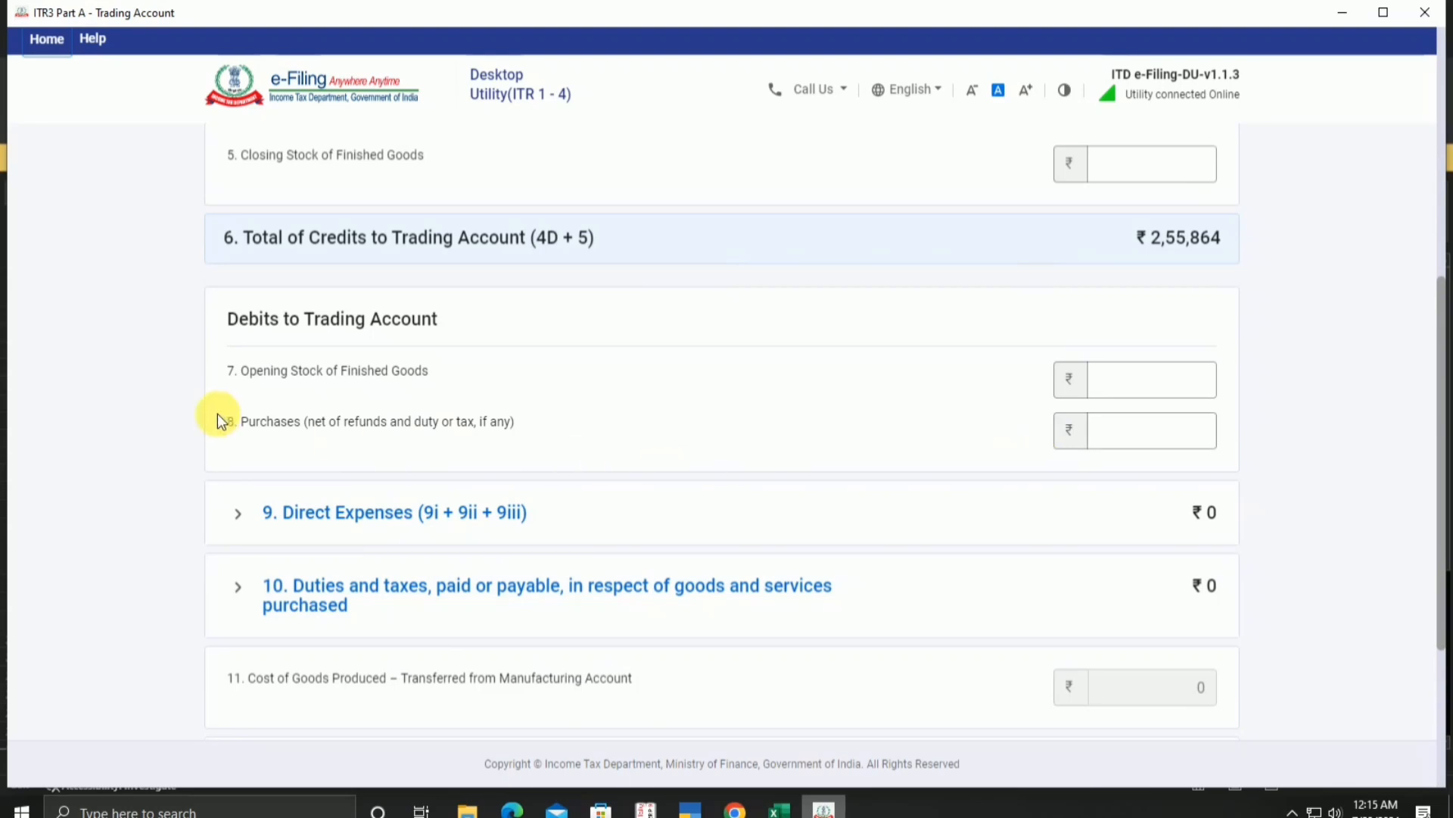
left_click(374, 528)
scroll(366, 519, "down", 2)
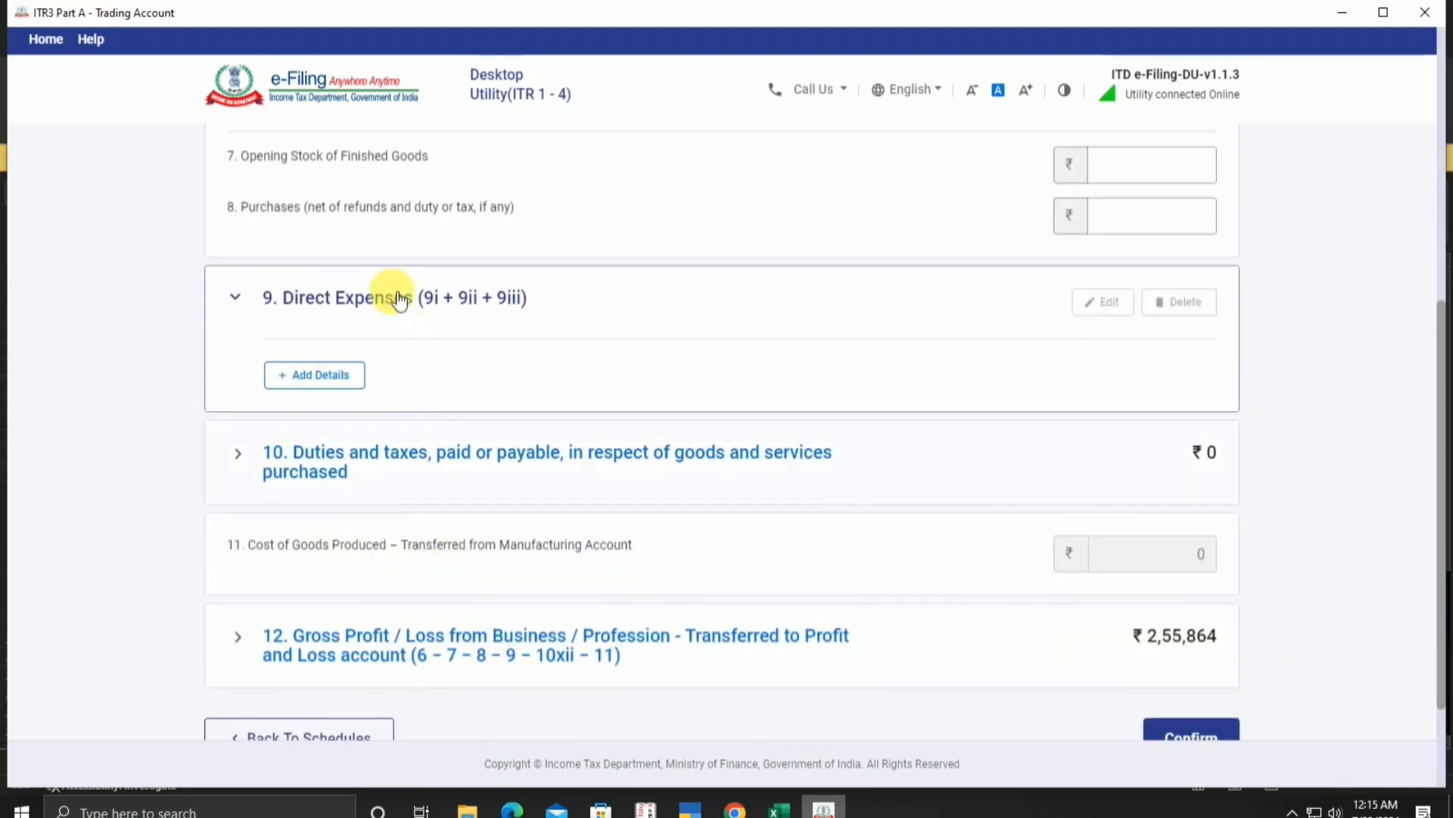
scroll(494, 496, "down", 1)
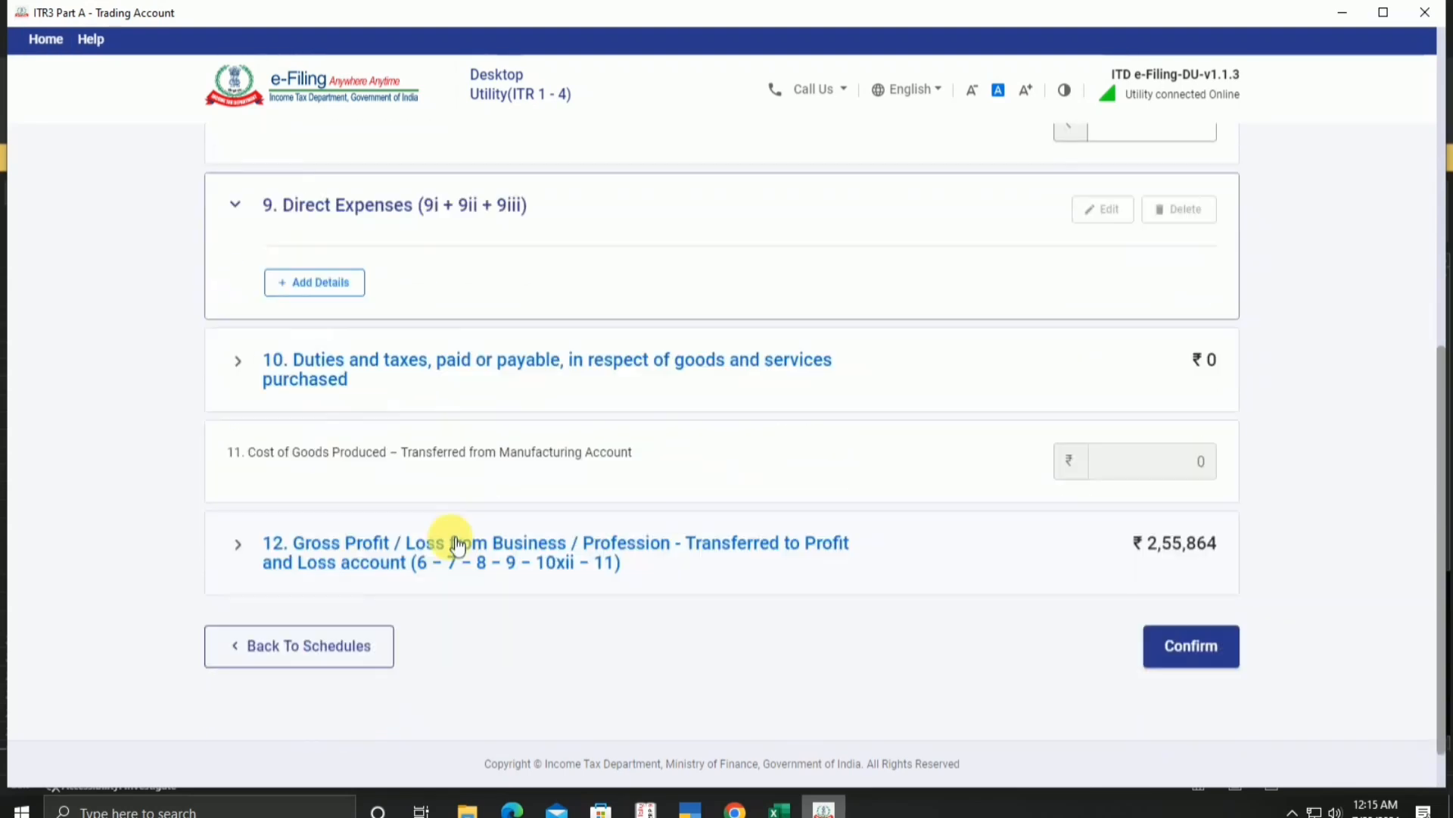
Check the Duties and taxes section on goods and services purchased, leave its fields blank, and confirm the Trading Account schedule.
left_click(666, 384)
scroll(1028, 492, "down", 6)
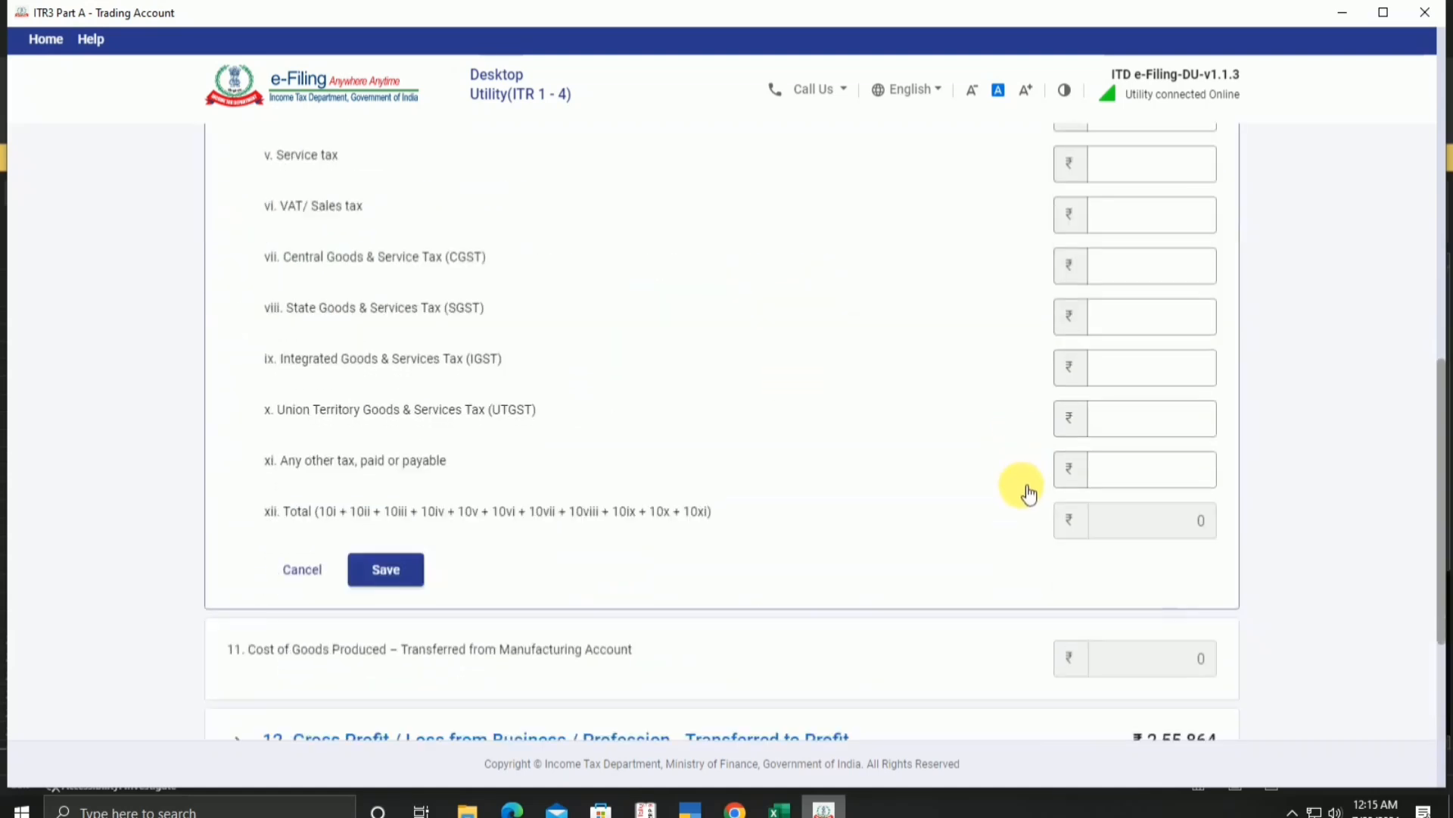
scroll(1093, 257, "up", 1)
scroll(1090, 282, "up", 3)
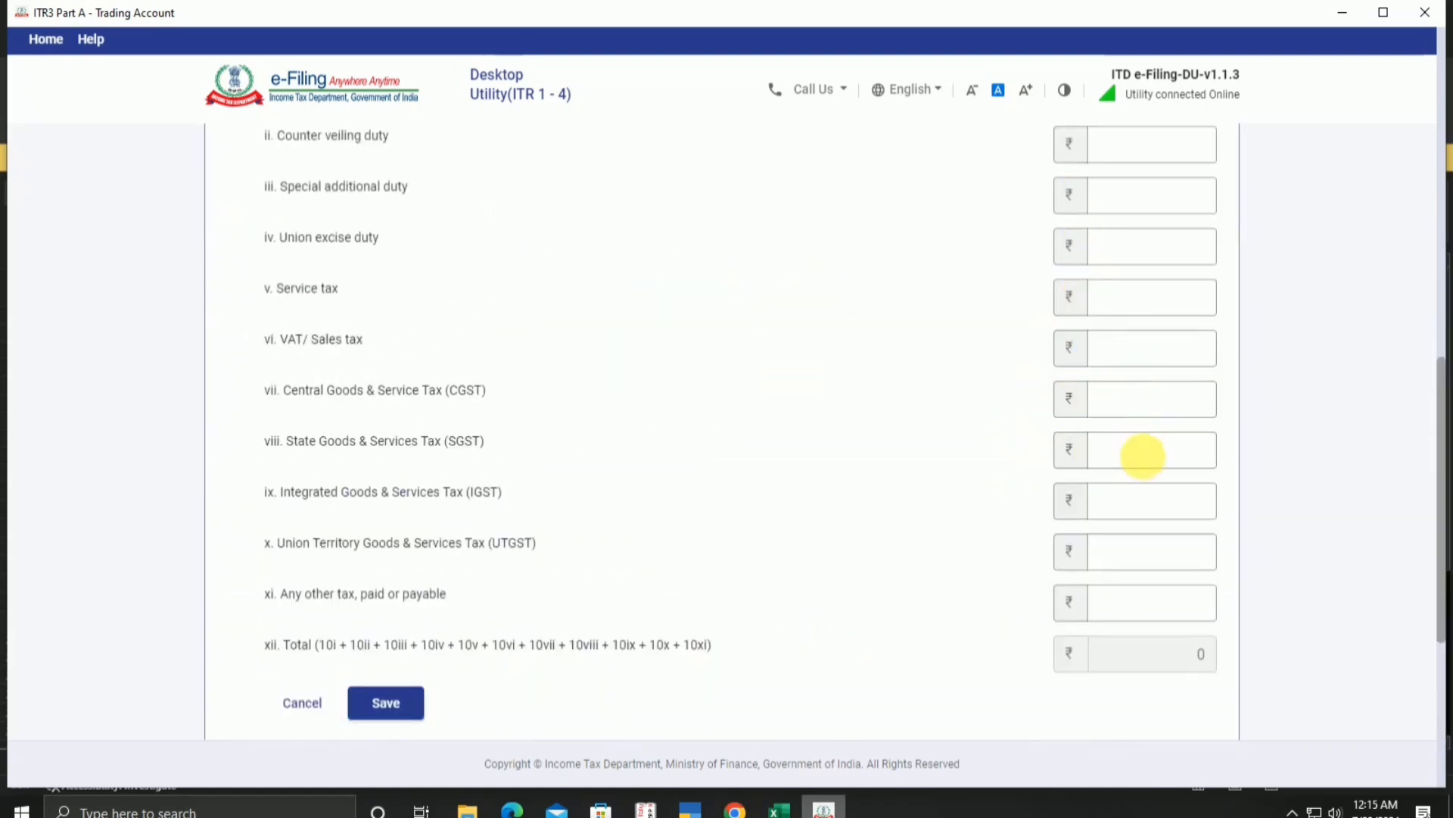
scroll(1143, 454, "down", 4)
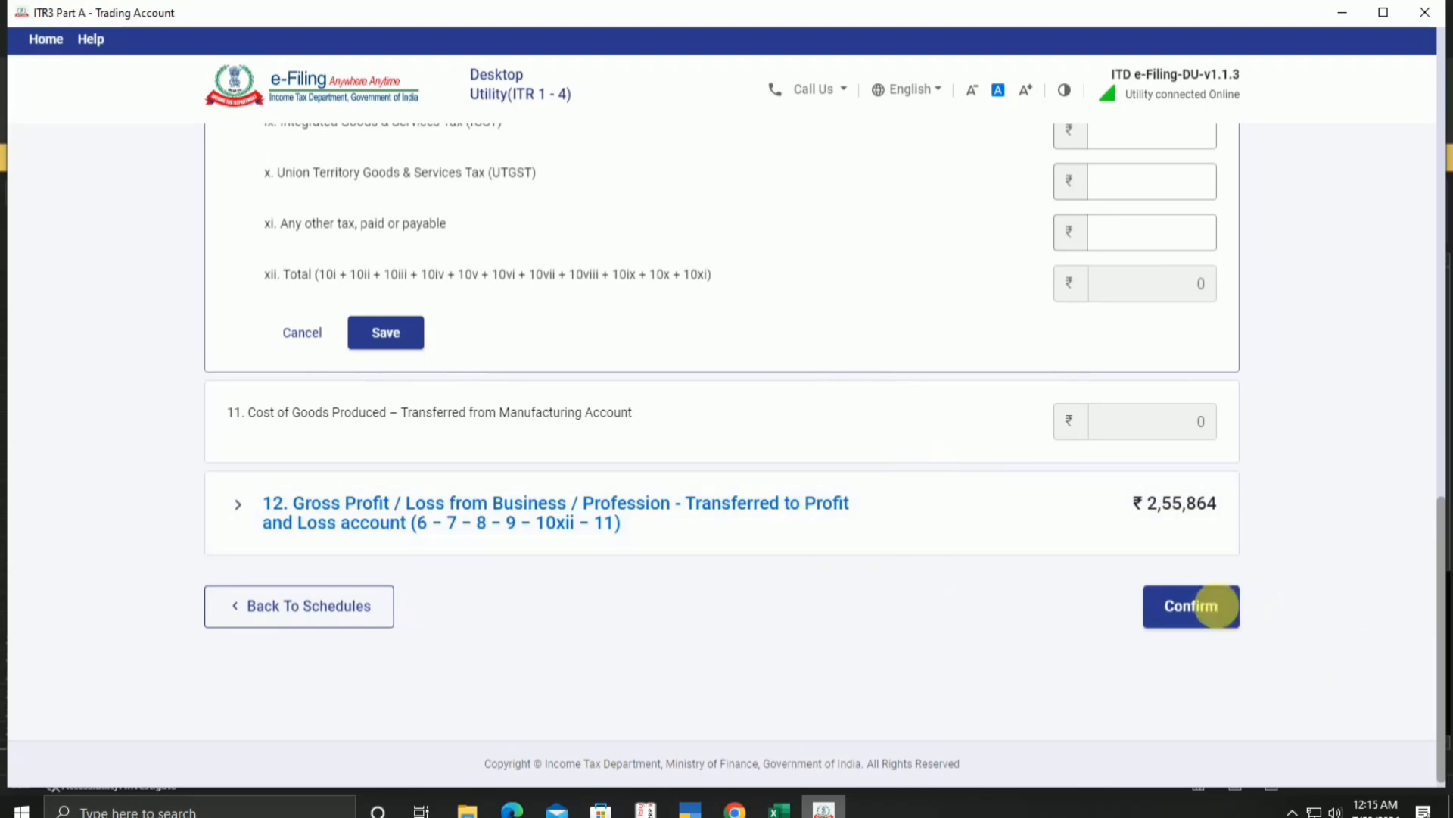
left_click(1191, 605)
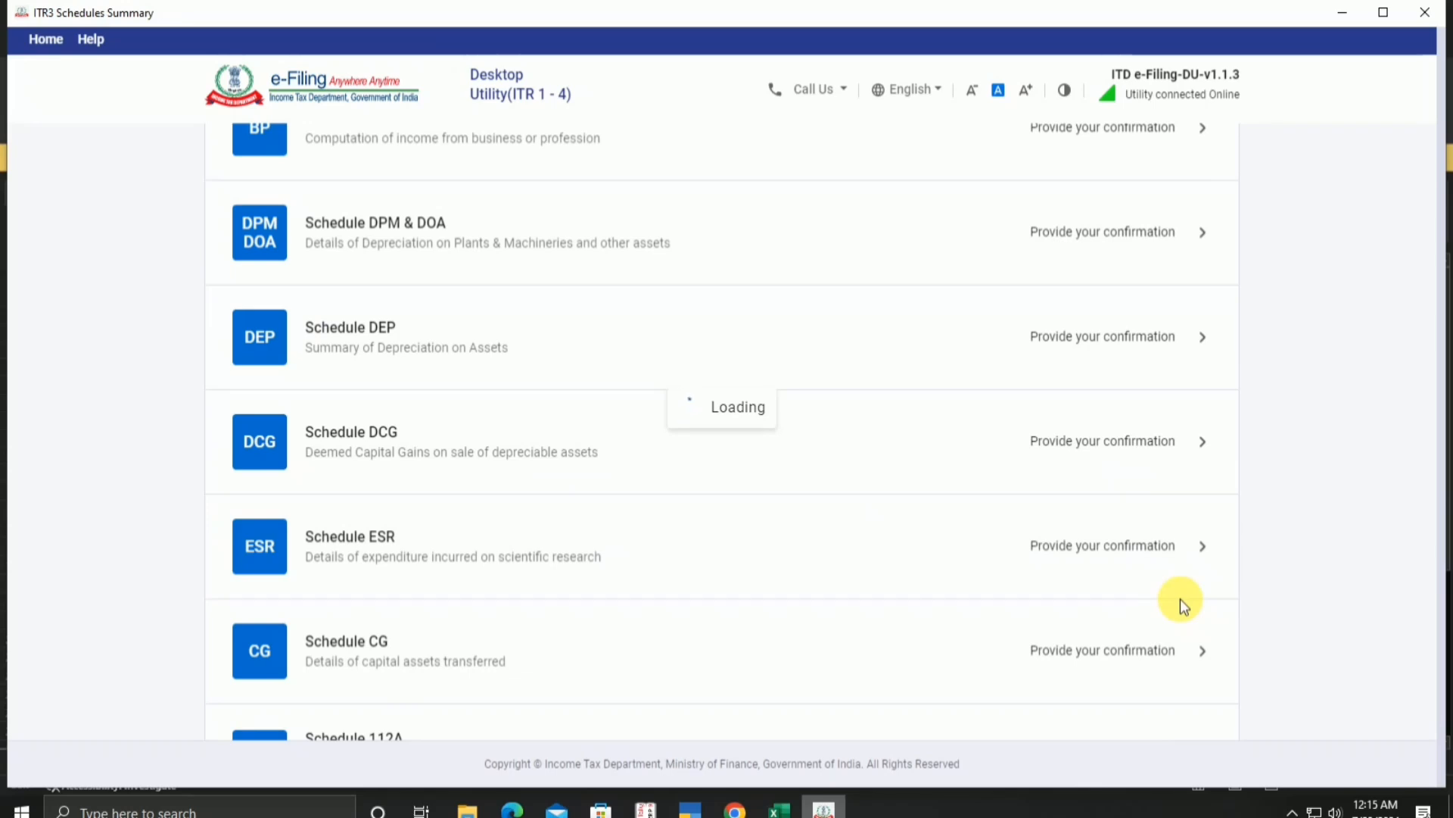
Reopen the Trading Account schedule, check the intraday trading turnover and income fields under Gross Profit, leave them blank, and confirm the schedule again.
scroll(1180, 598, "down", 8)
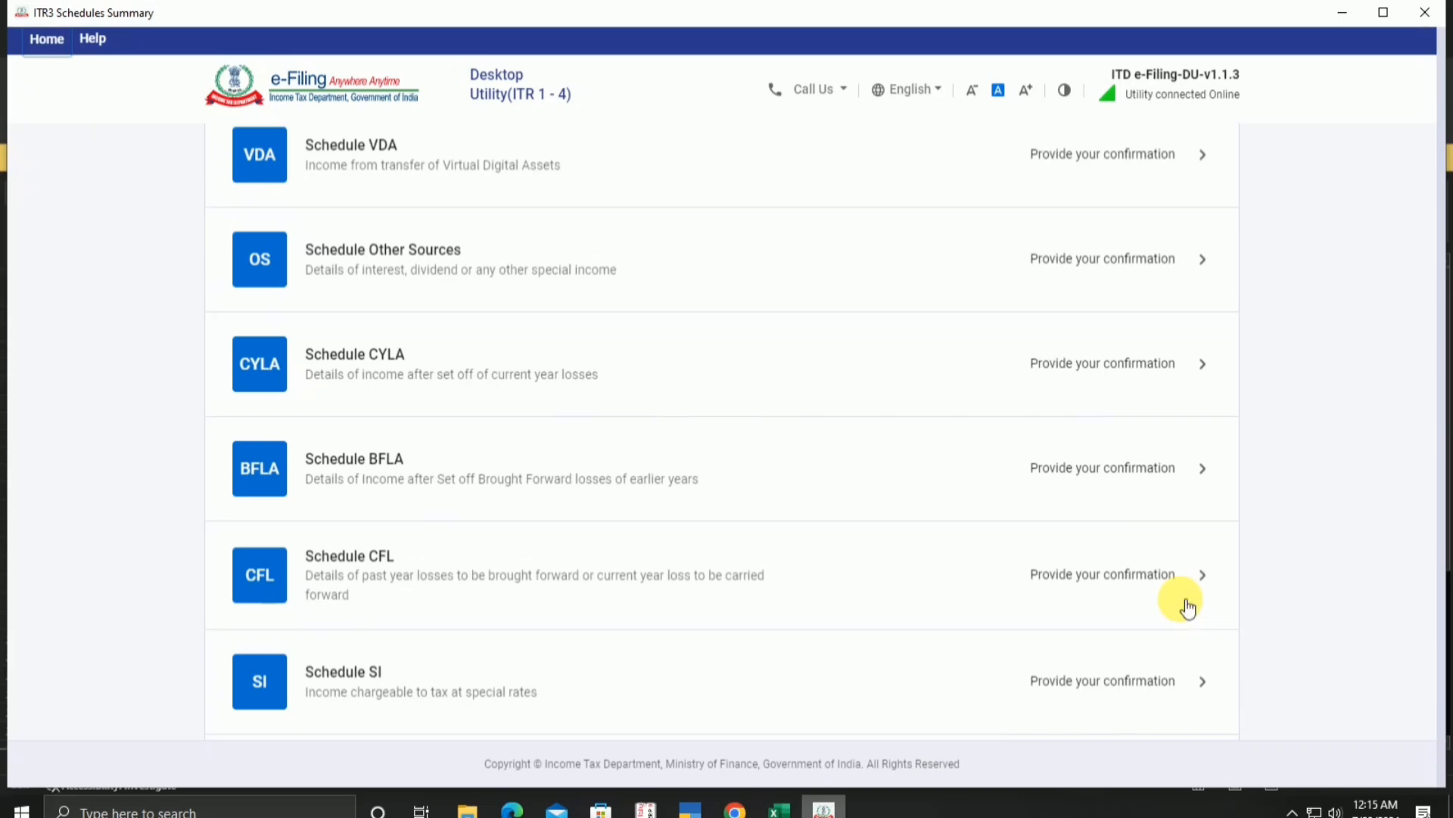
scroll(1109, 606, "down", 5)
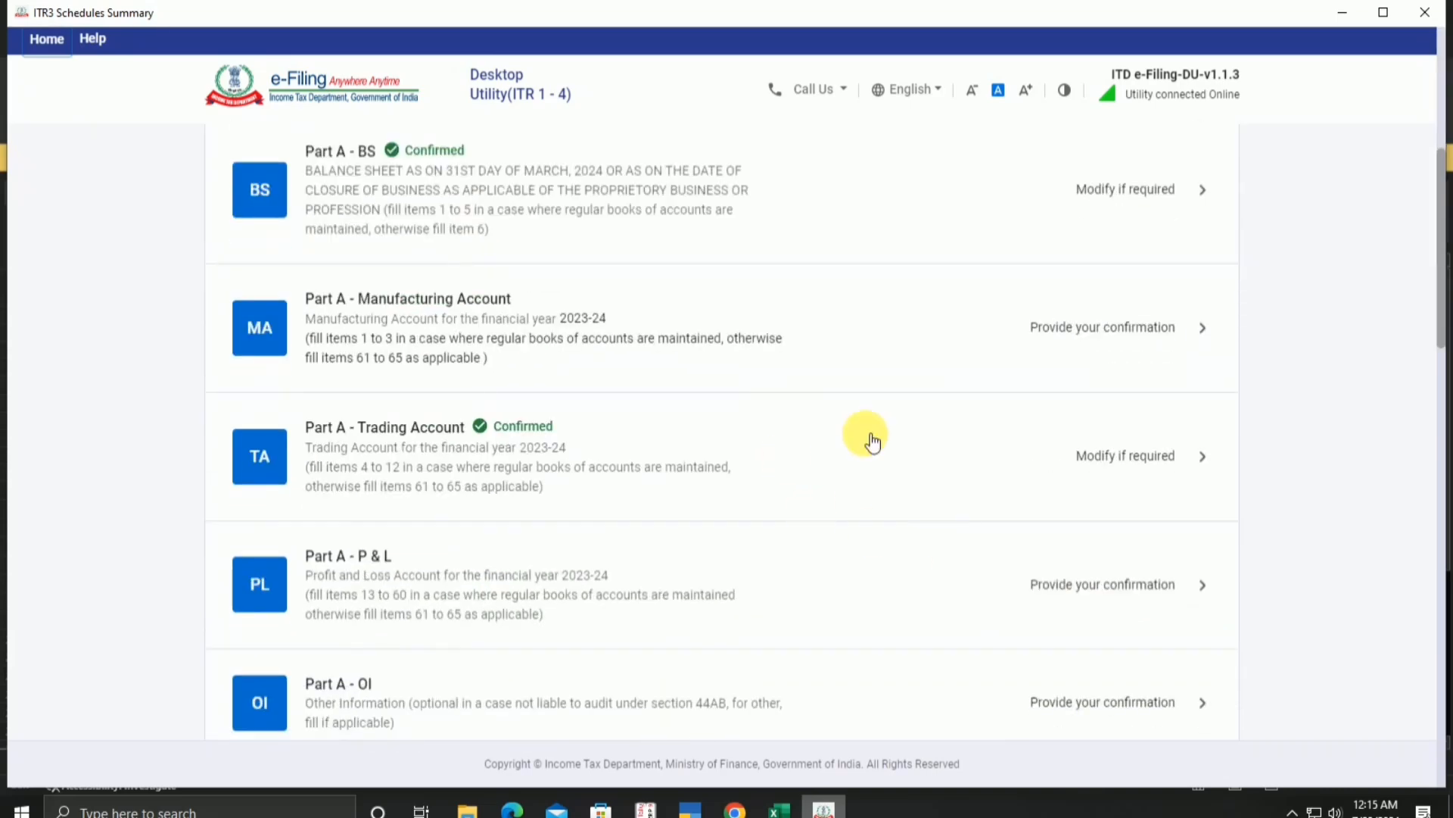
left_click(873, 441)
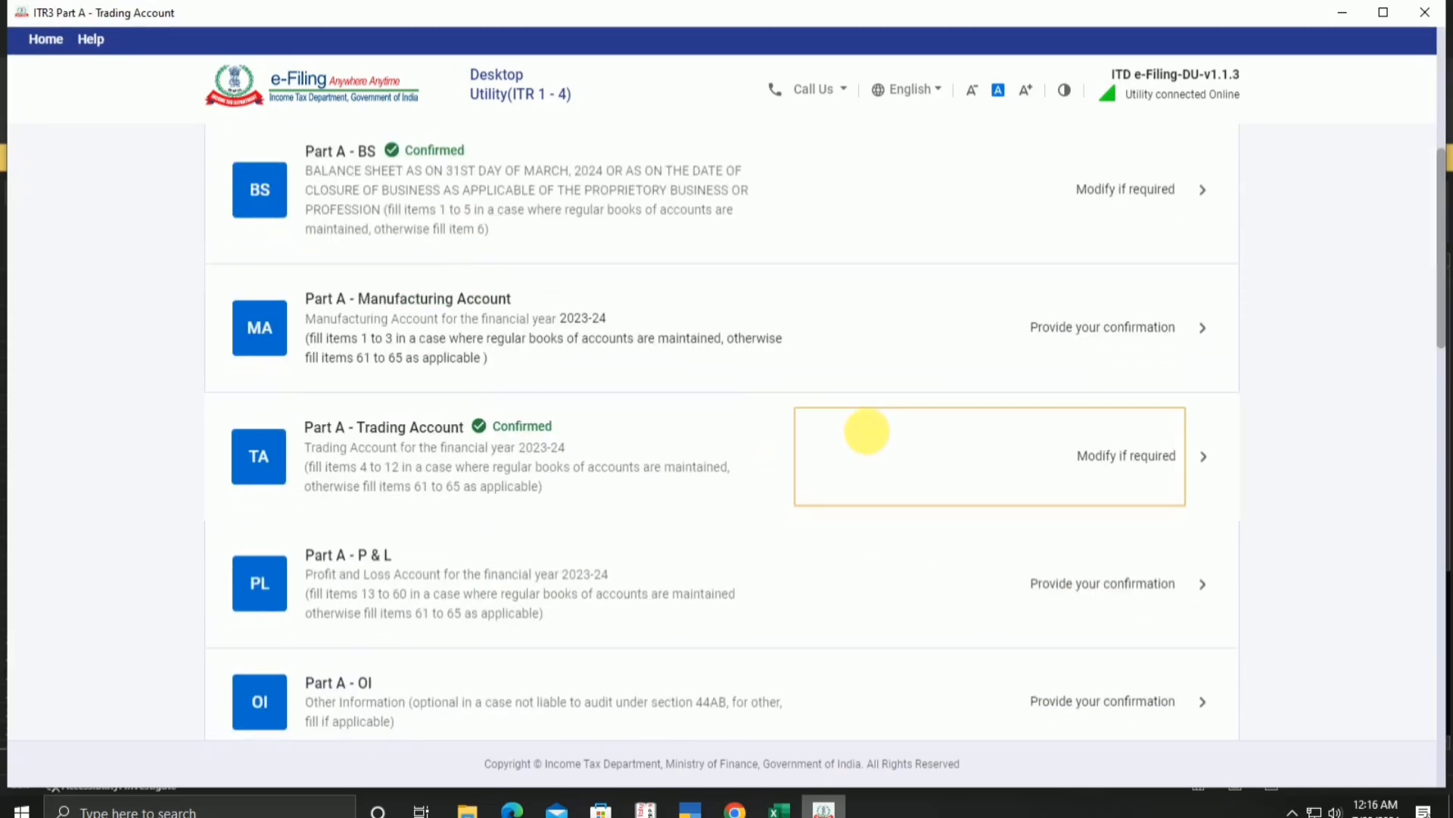
scroll(870, 436, "down", 10)
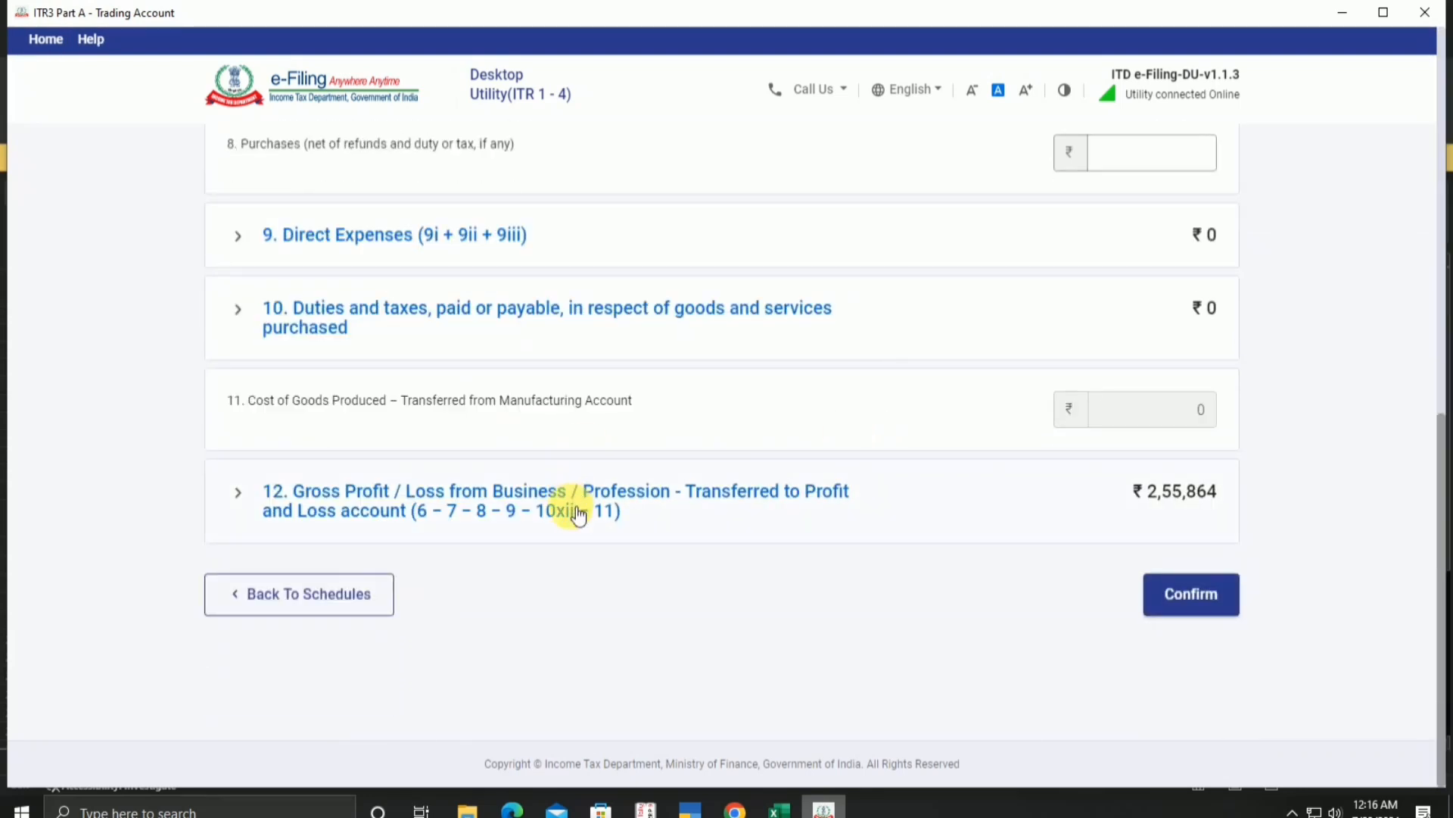
left_click(579, 513)
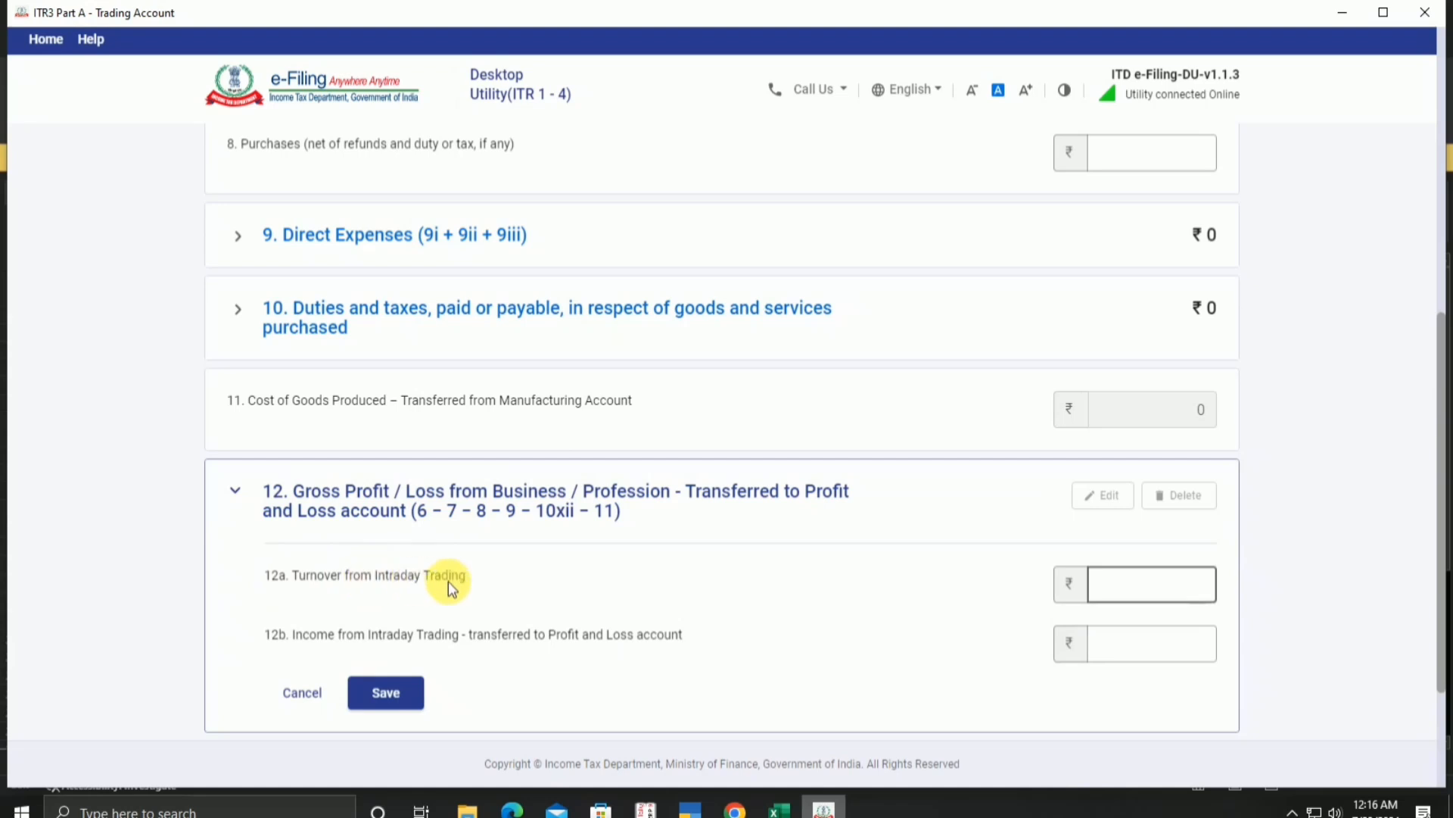
left_click(1170, 593)
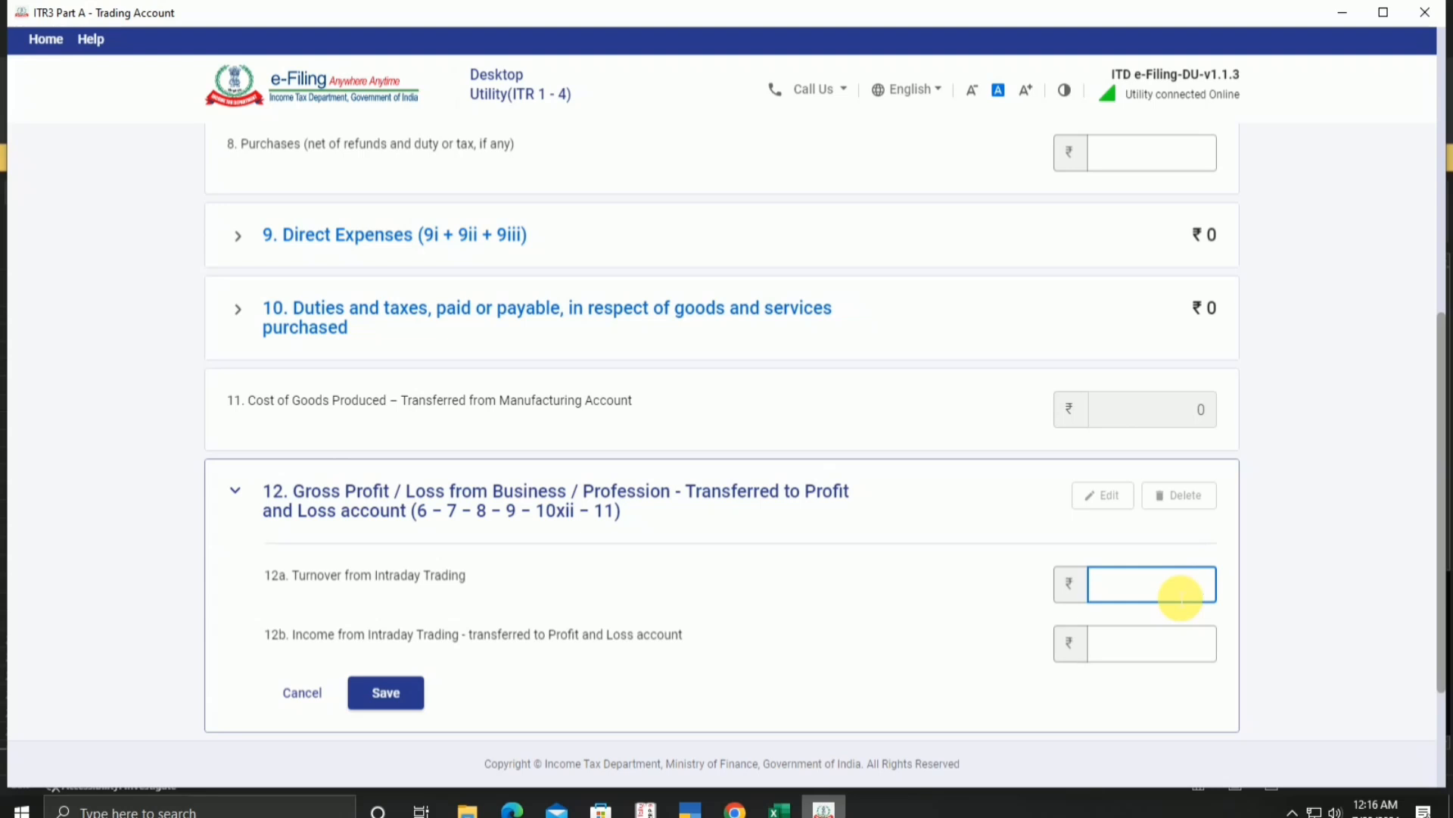
left_click(1138, 642)
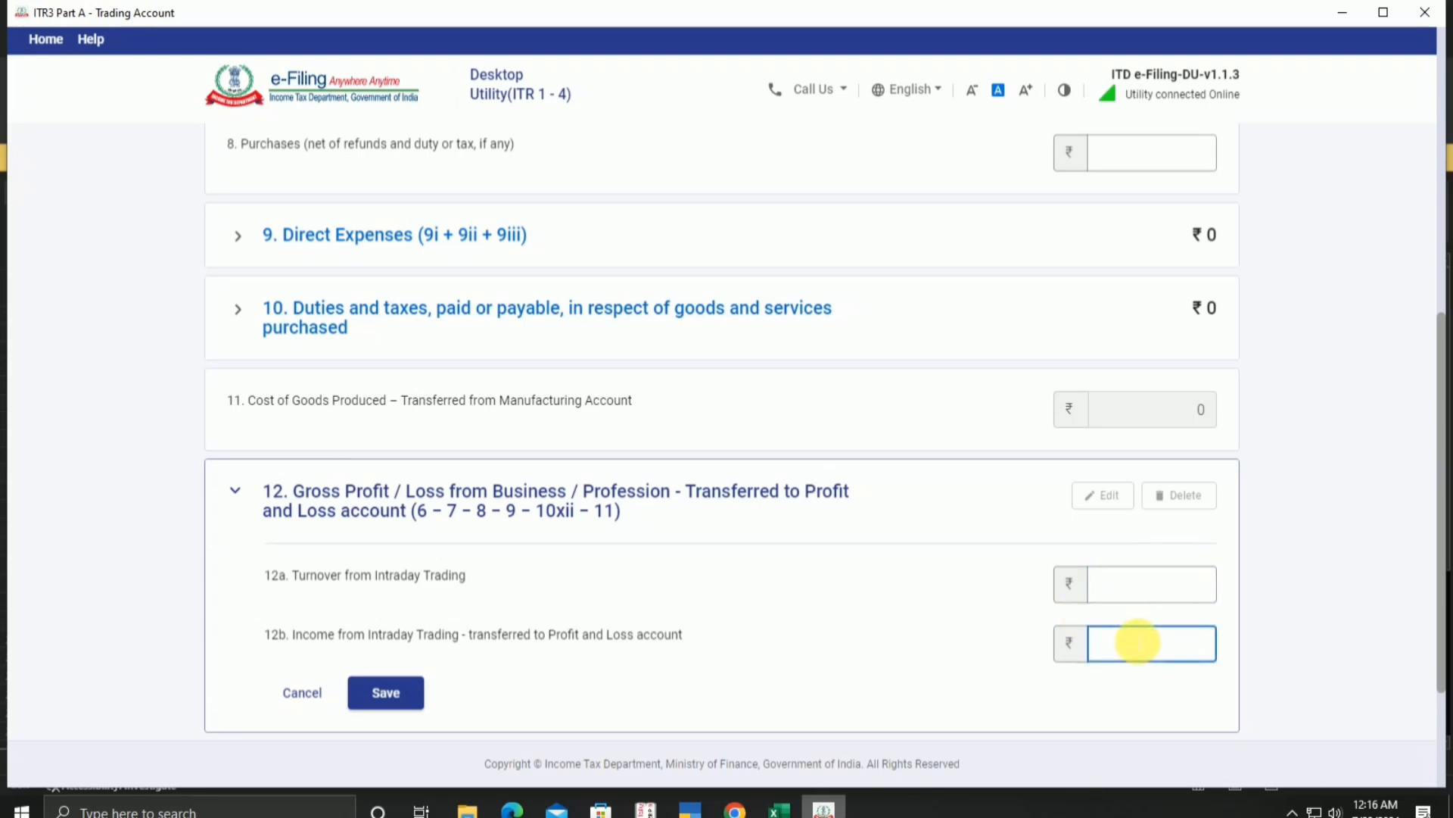
scroll(951, 636, "down", 3)
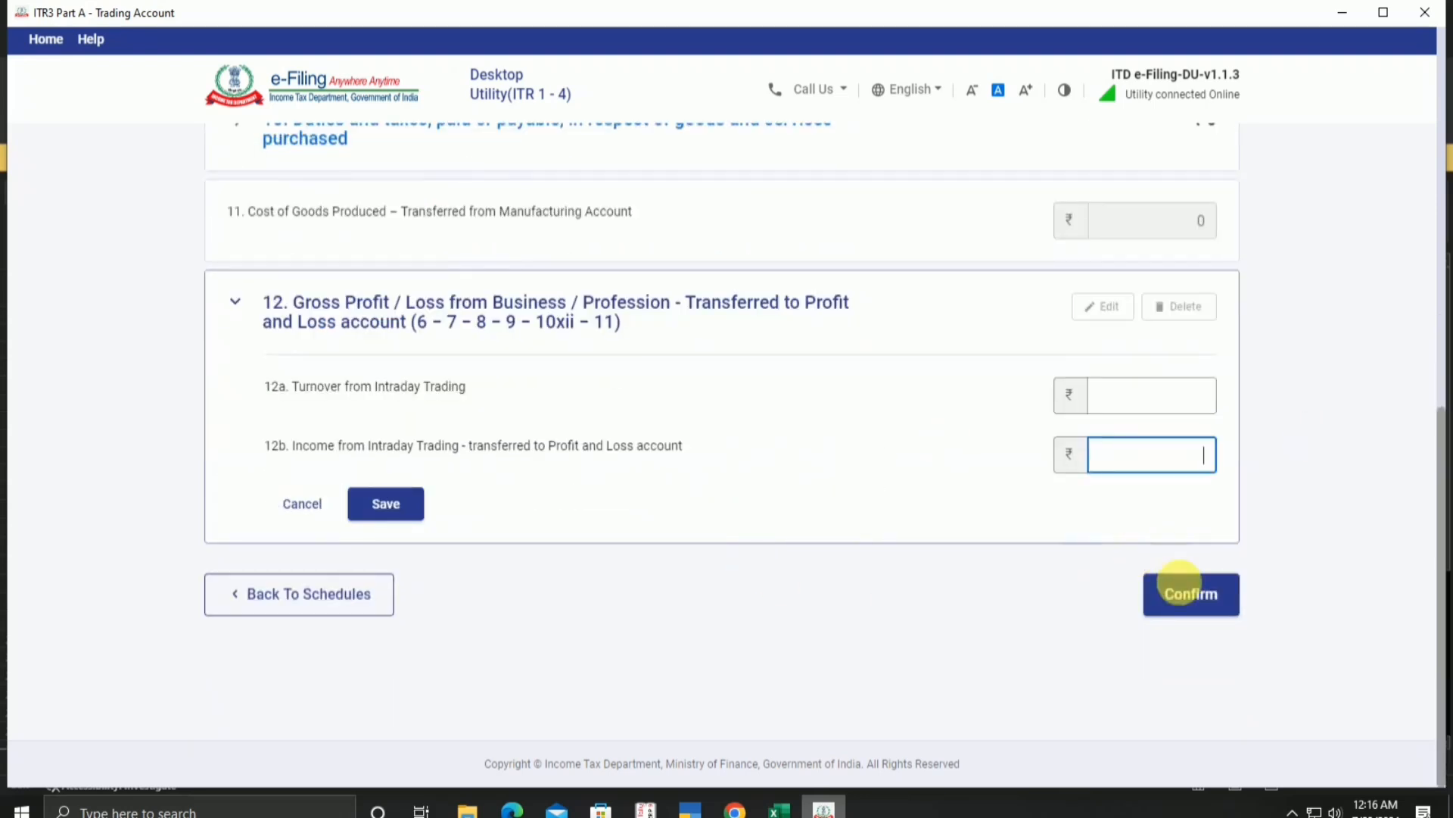
left_click(1182, 590)
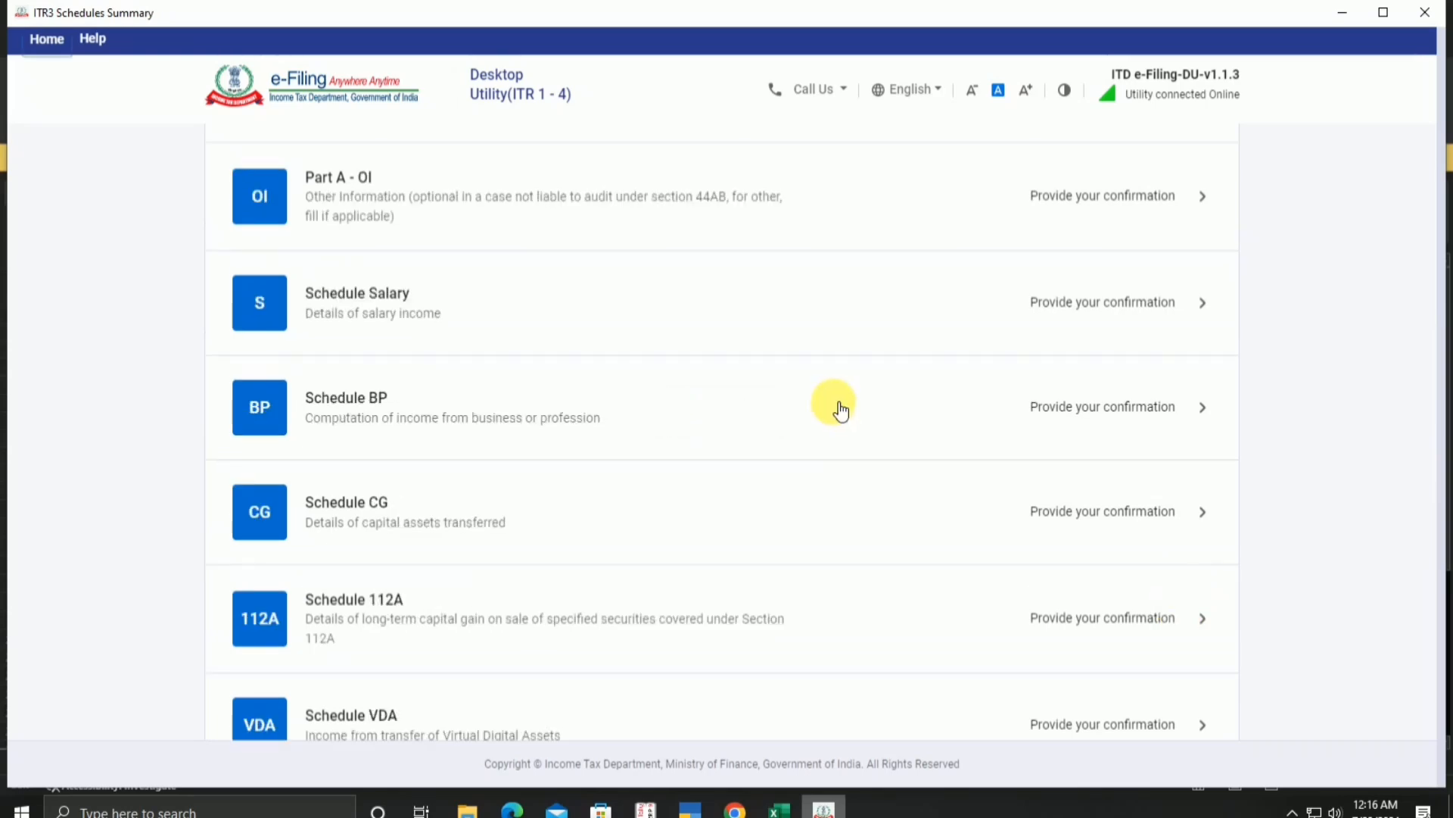
Open Part A - P & L, start adding details under No Account Cases, and review the Profession fields.
scroll(837, 409, "down", 5)
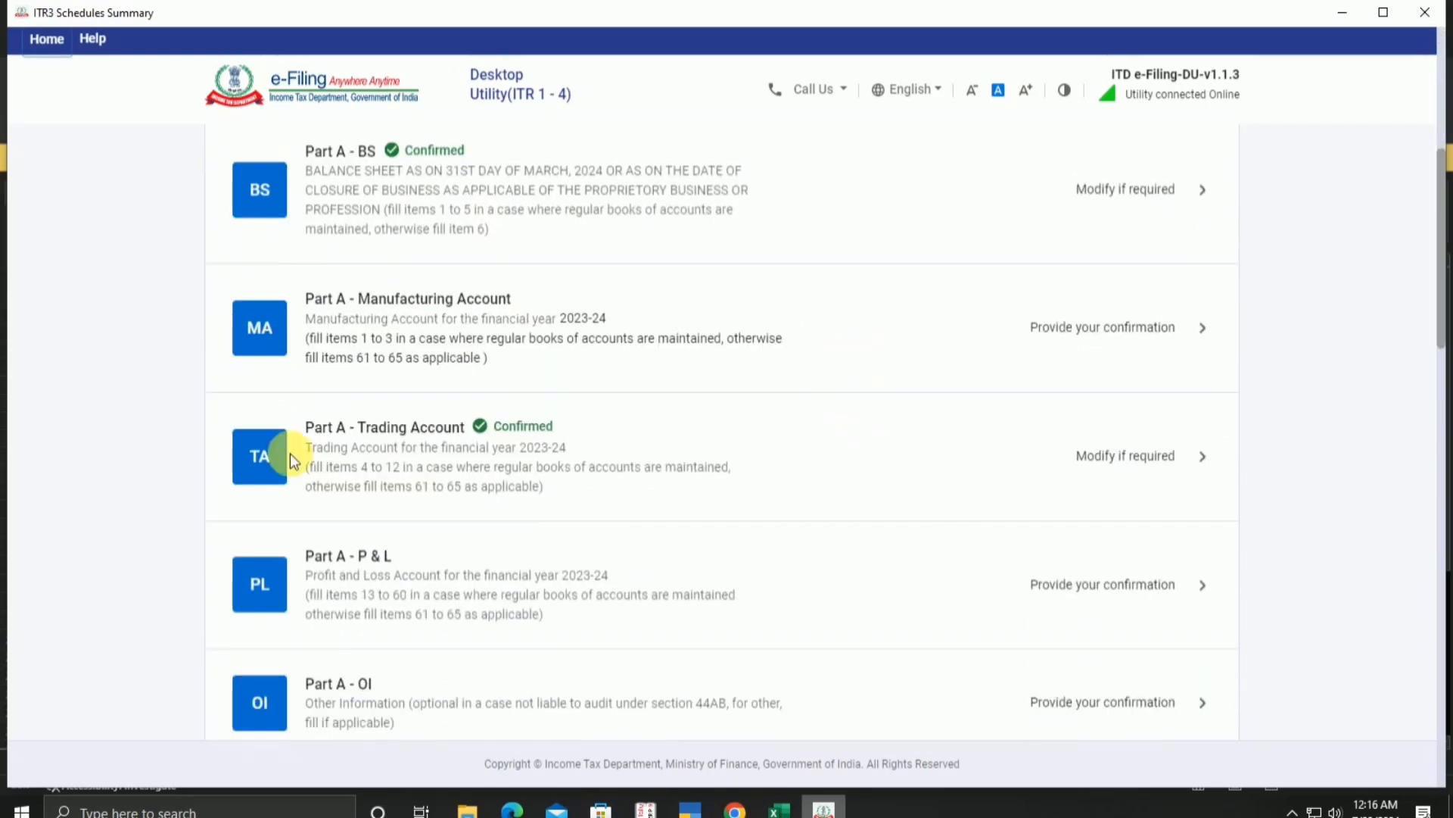
scroll(530, 454, "down", 2)
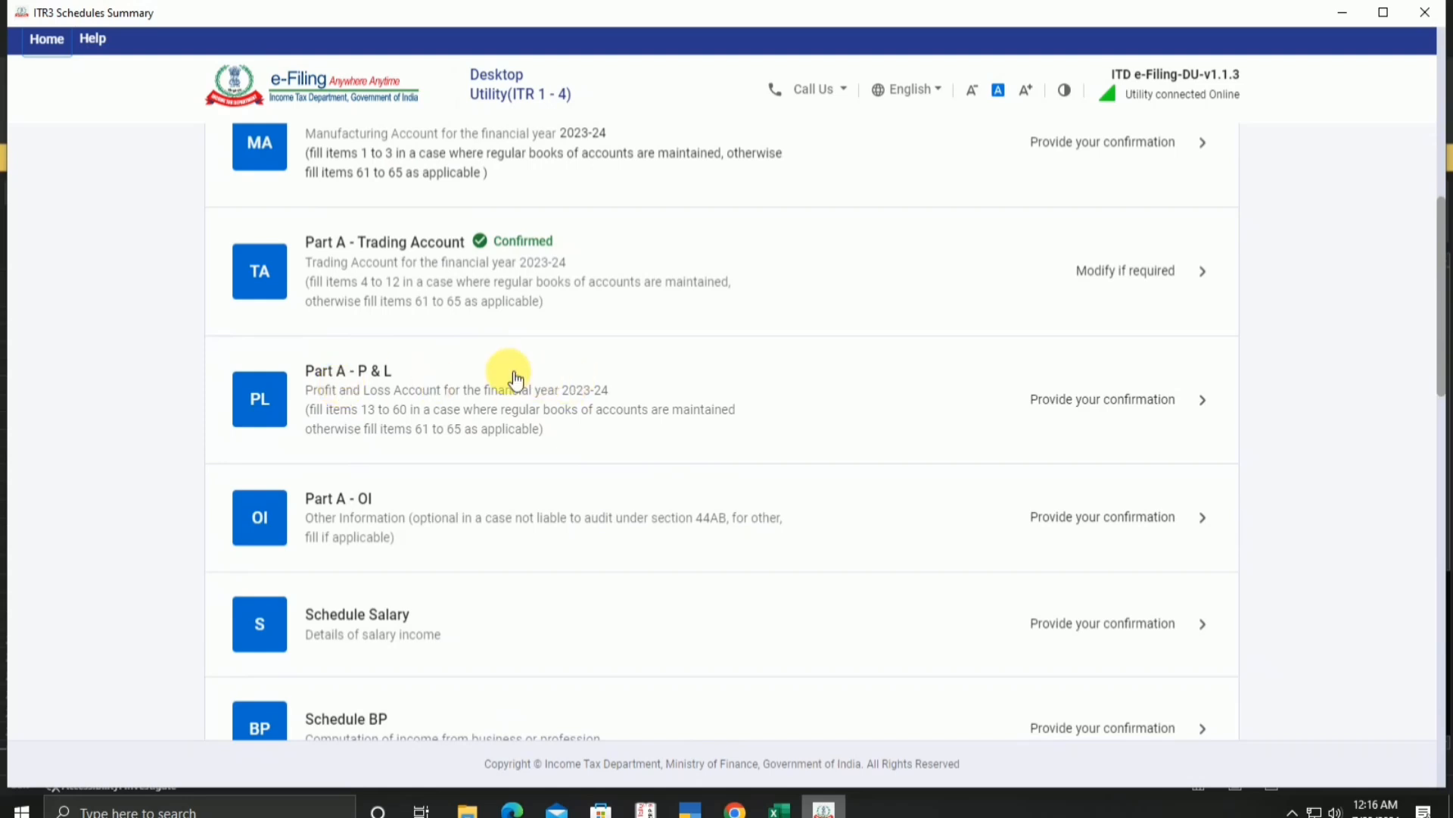
left_click(829, 394)
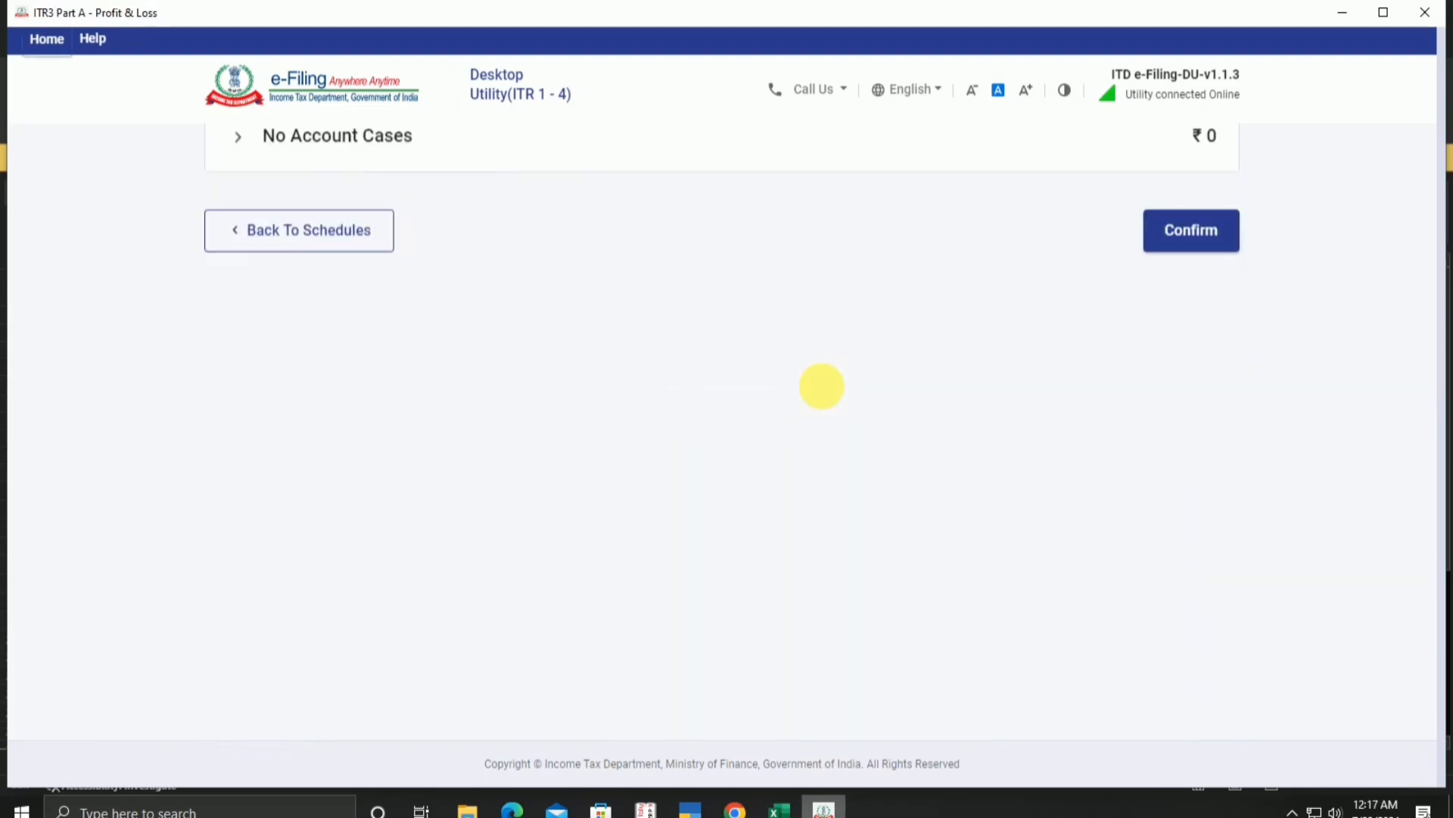
scroll(810, 416, "down", 4)
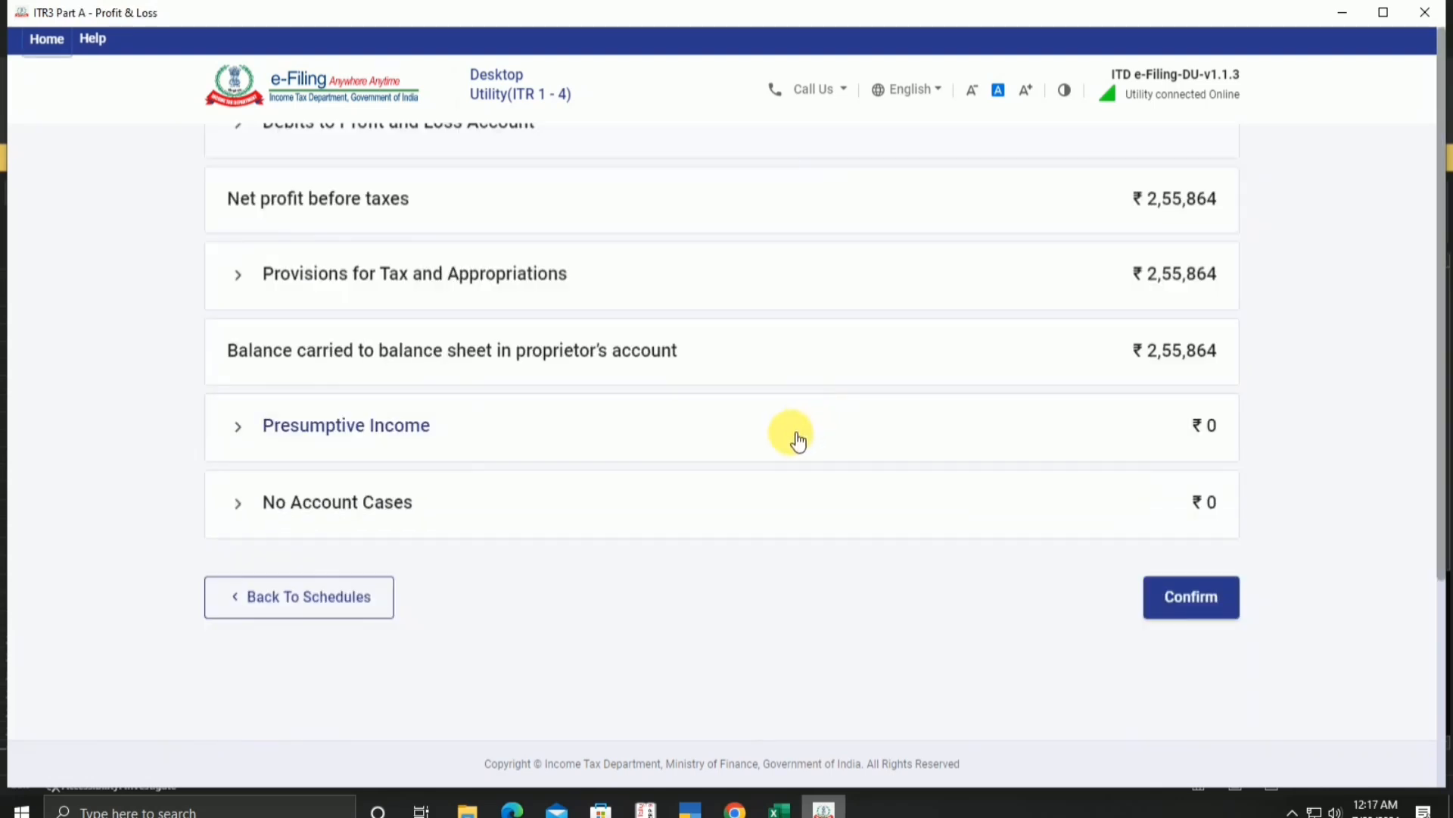
left_click(474, 526)
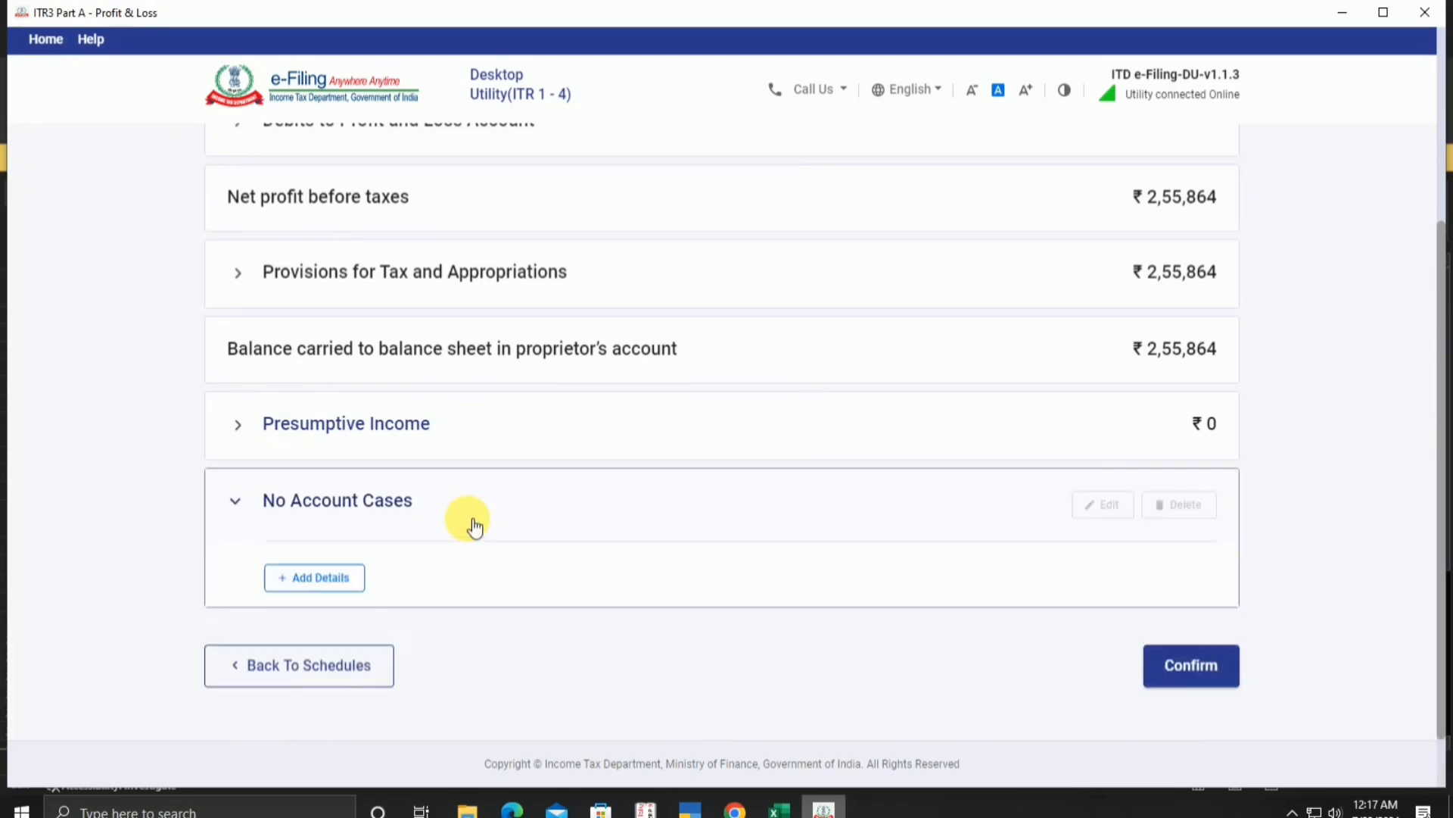
left_click(349, 583)
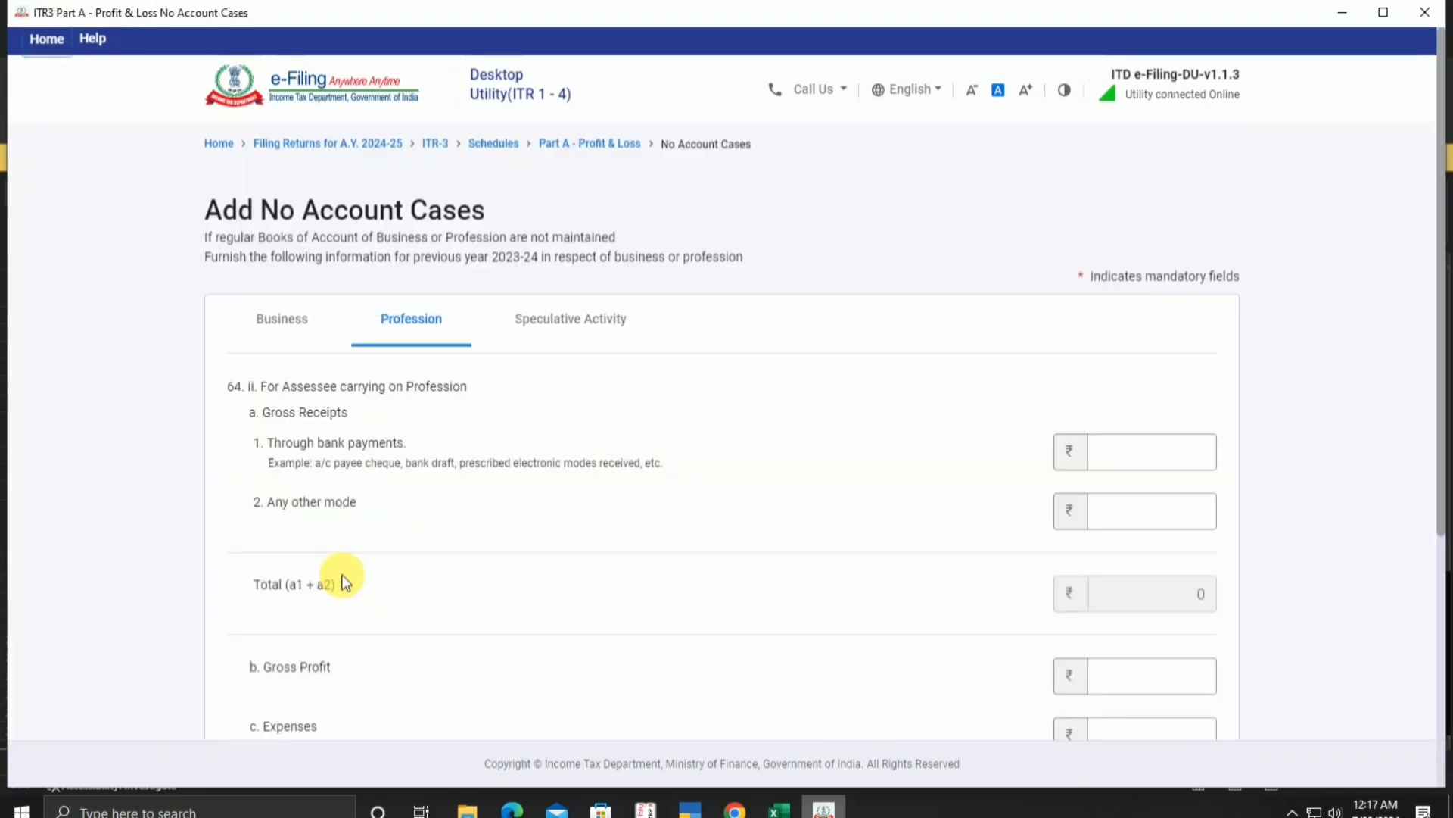
scroll(325, 328, "down", 4)
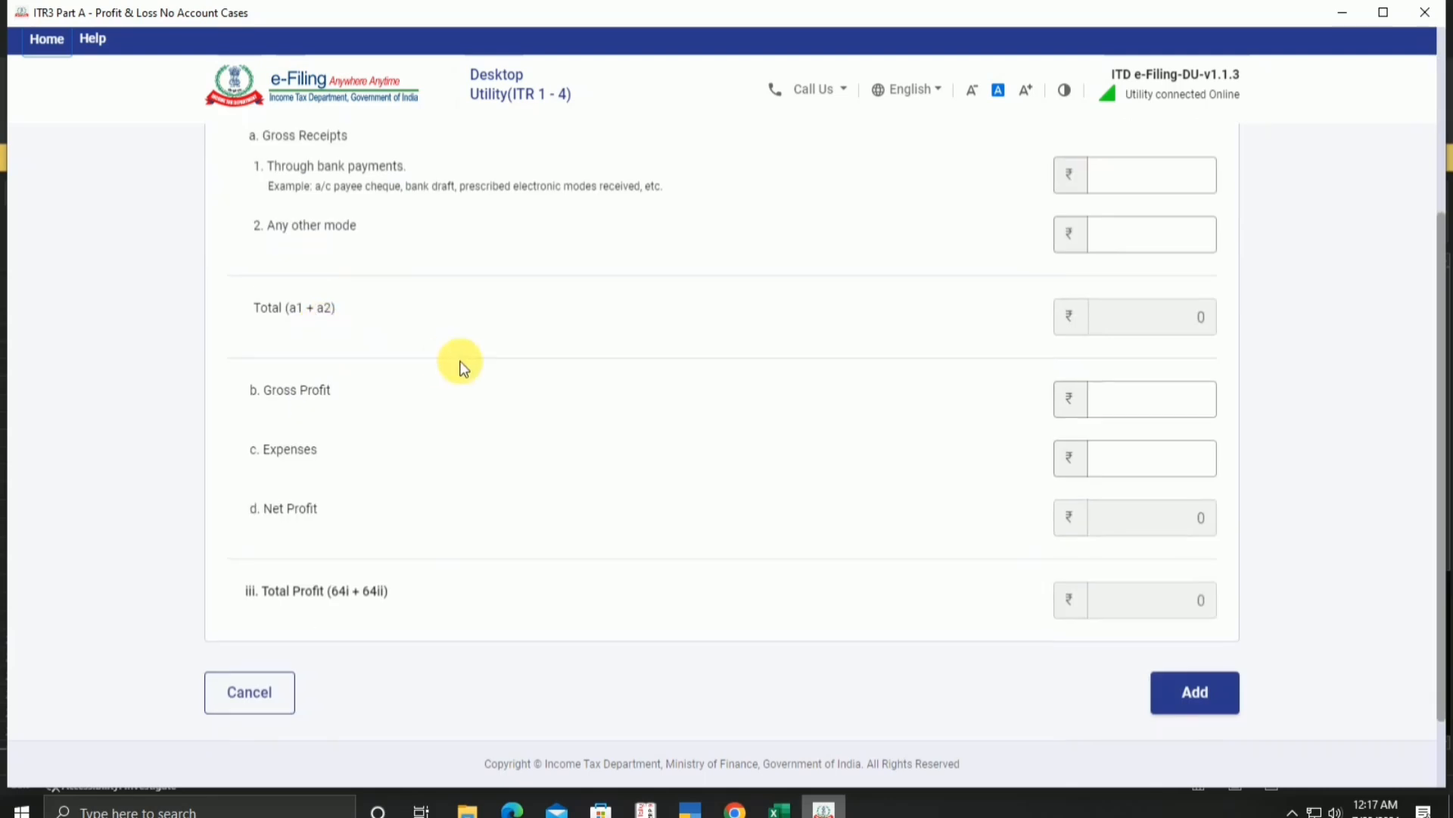
scroll(461, 366, "up", 4)
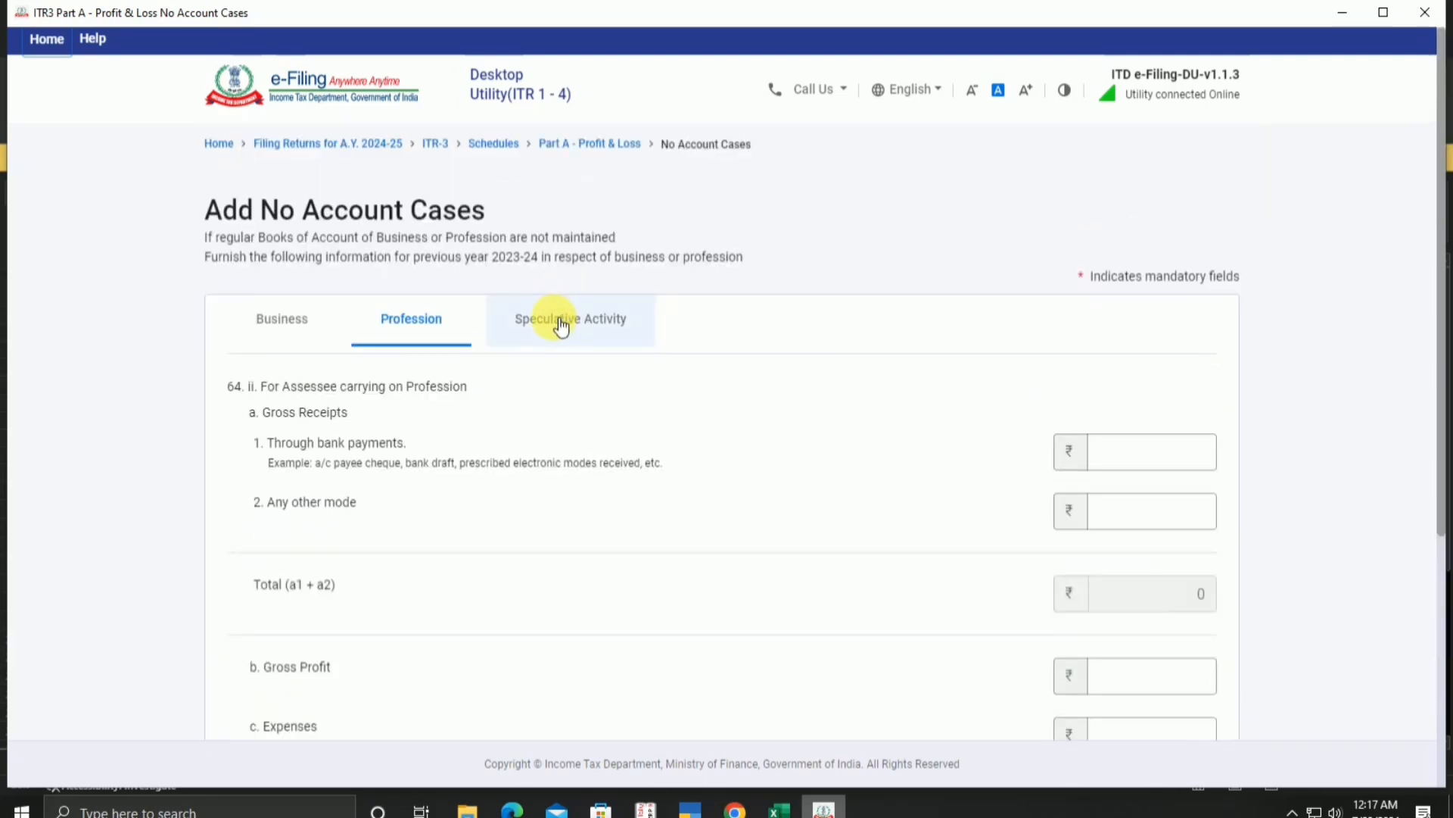
Review the Speculative Activity and Business fields of No Account Cases, then cancel the entry and return to the schedules summary.
left_click(561, 327)
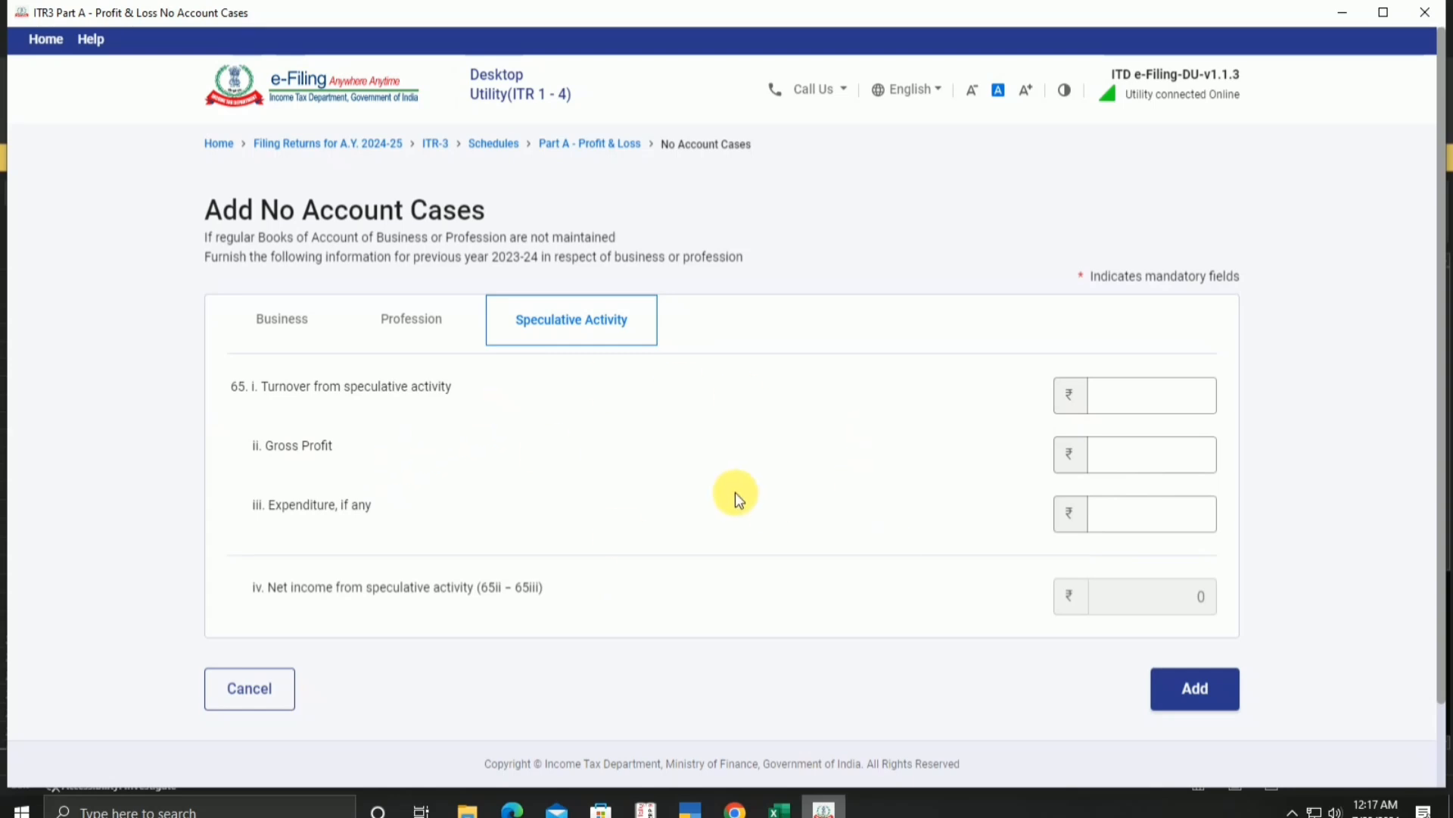
left_click(324, 333)
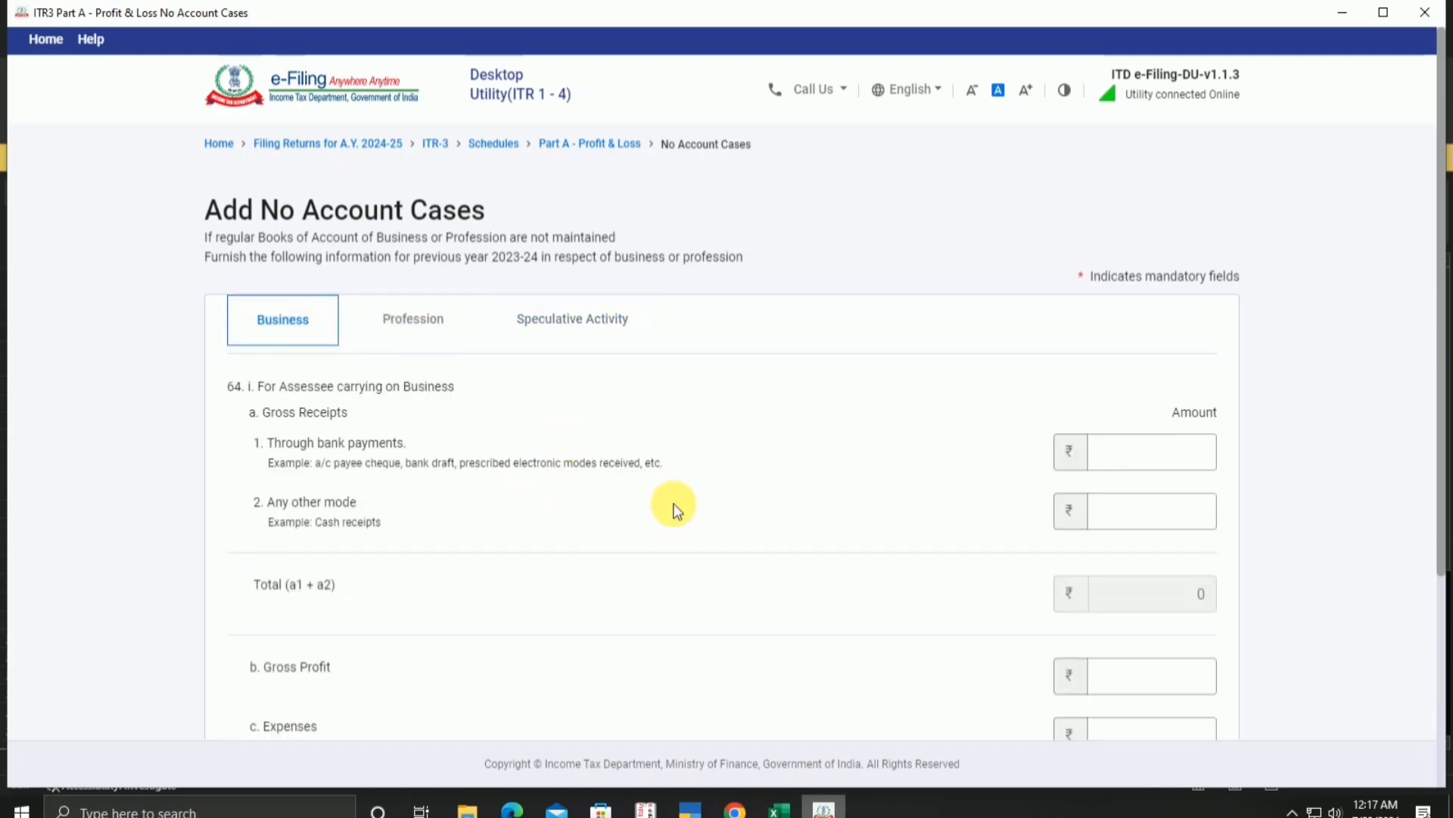
scroll(676, 508, "down", 4)
scroll(379, 429, "up", 4)
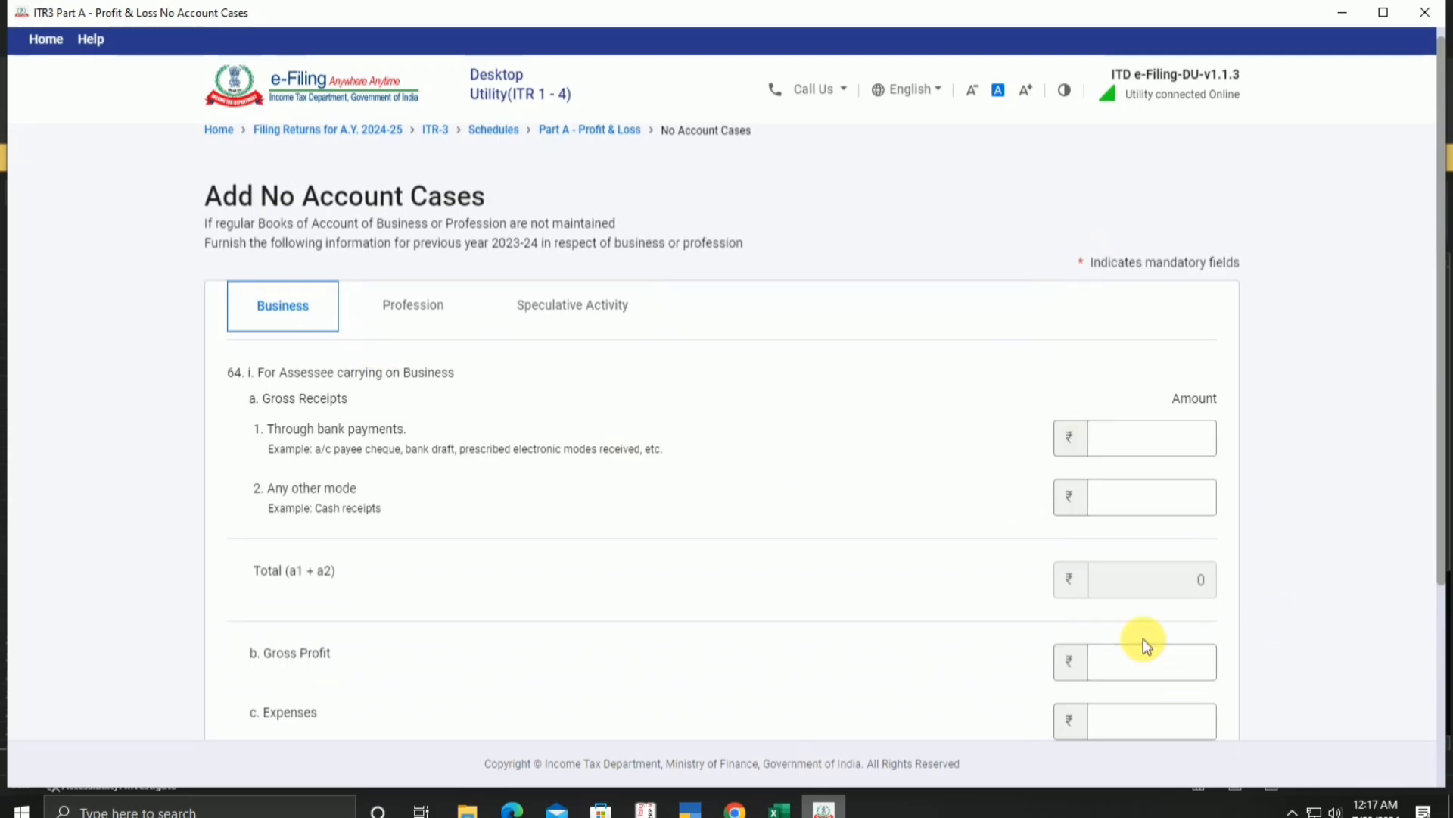
scroll(990, 447, "down", 3)
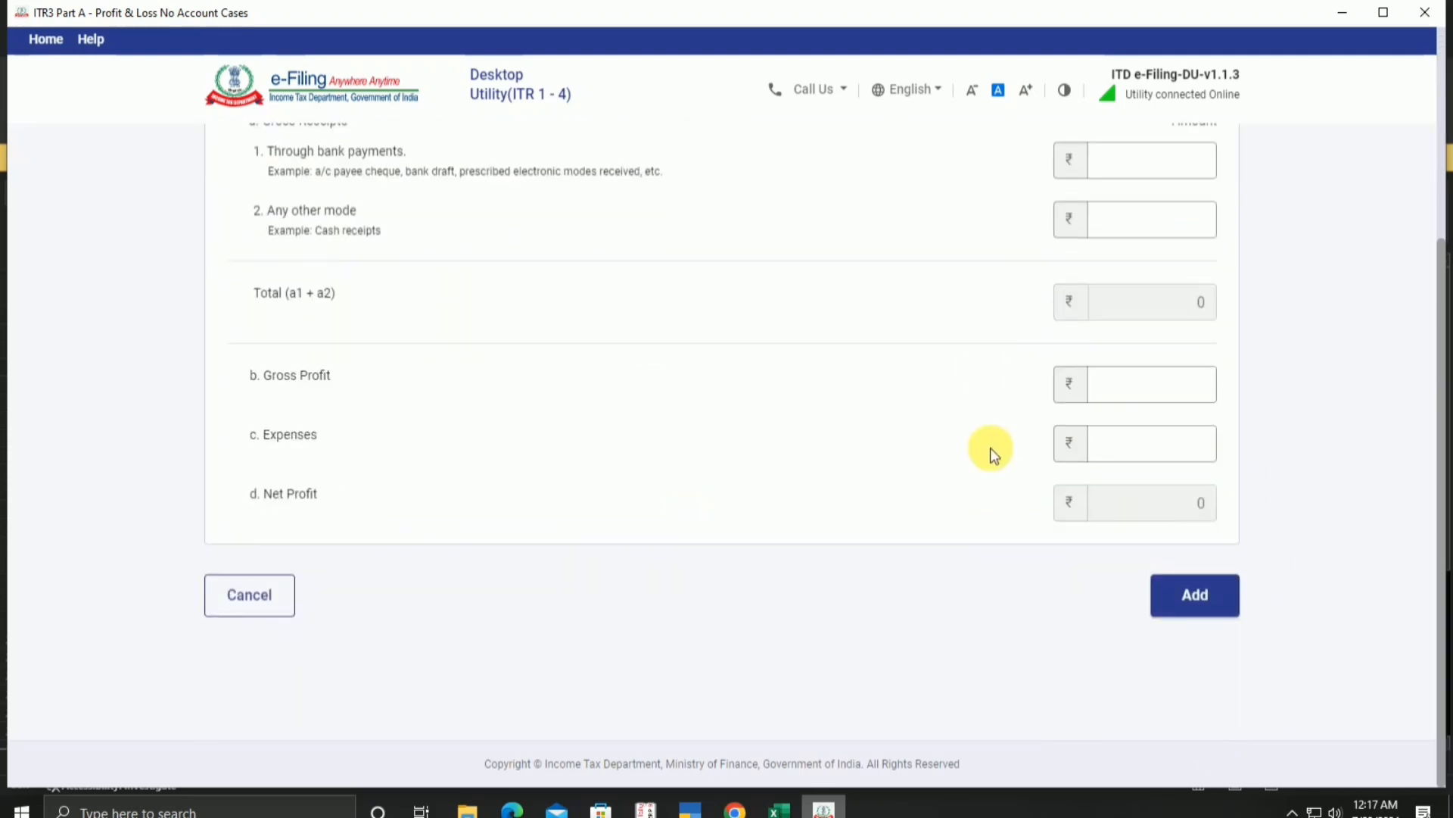
left_click(288, 607)
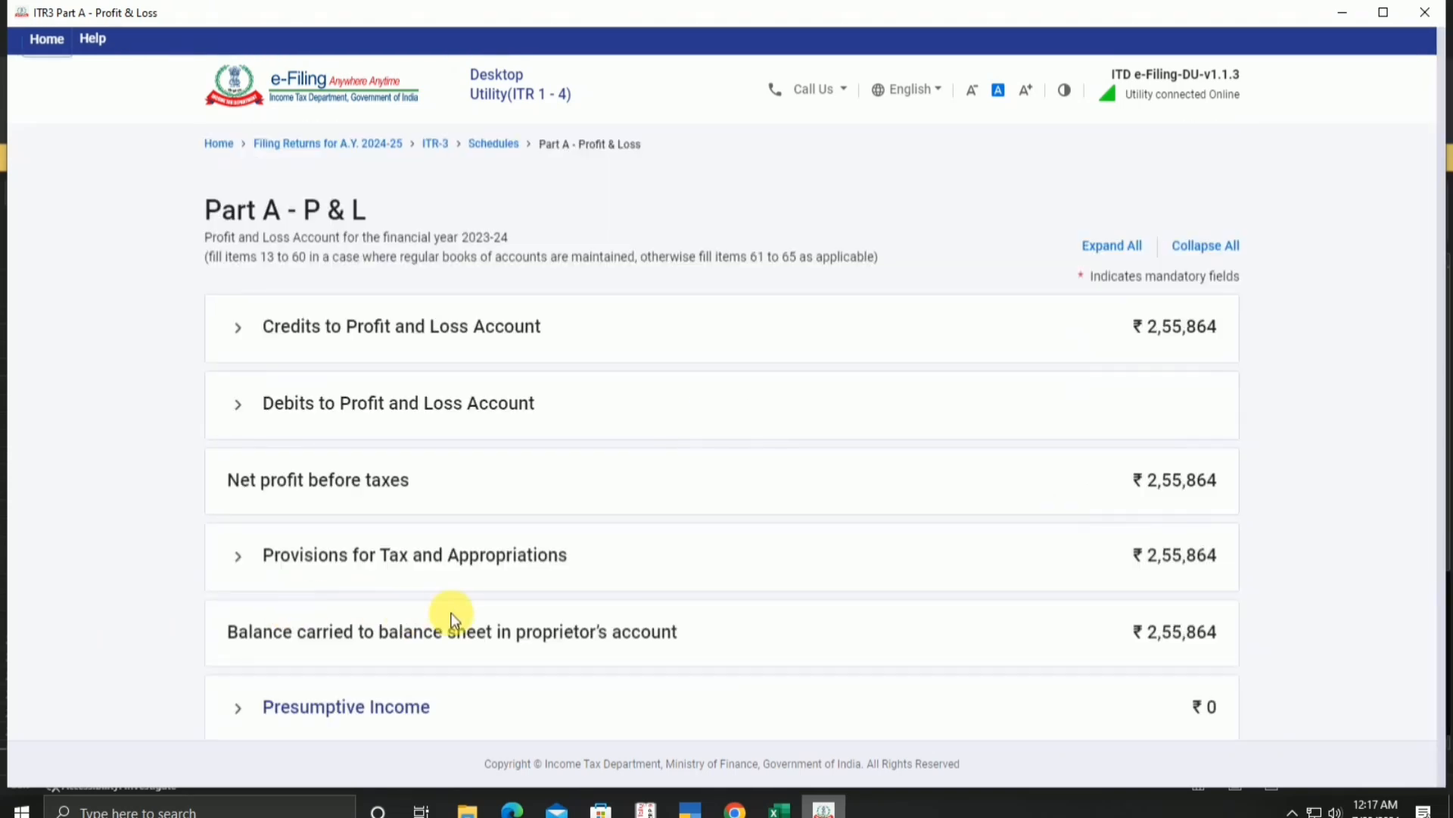
scroll(449, 614, "down", 3)
left_click(328, 610)
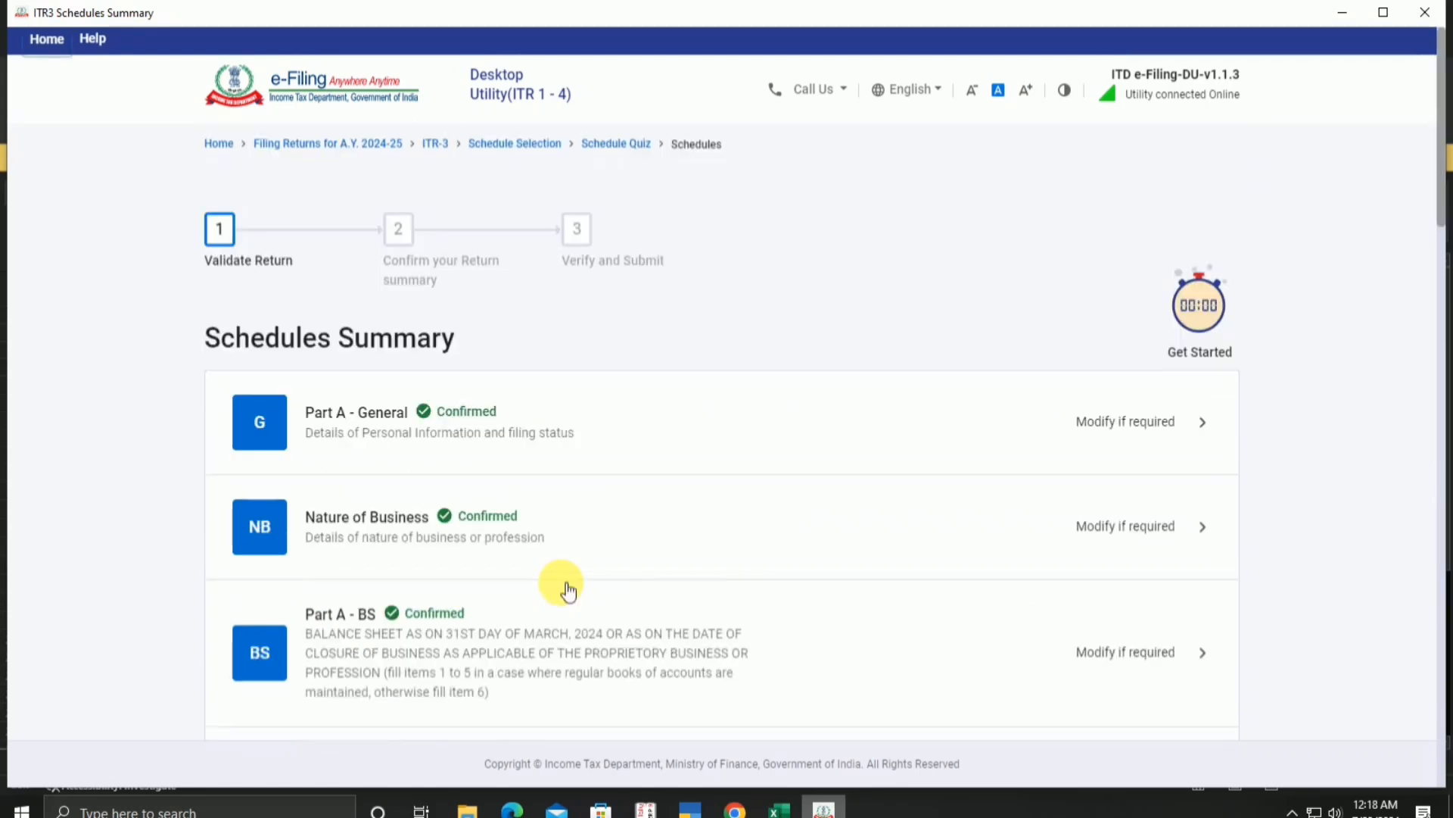
Open Schedule Salary and start adding an employer's breakup details under Gross Salary.
scroll(569, 591, "down", 6)
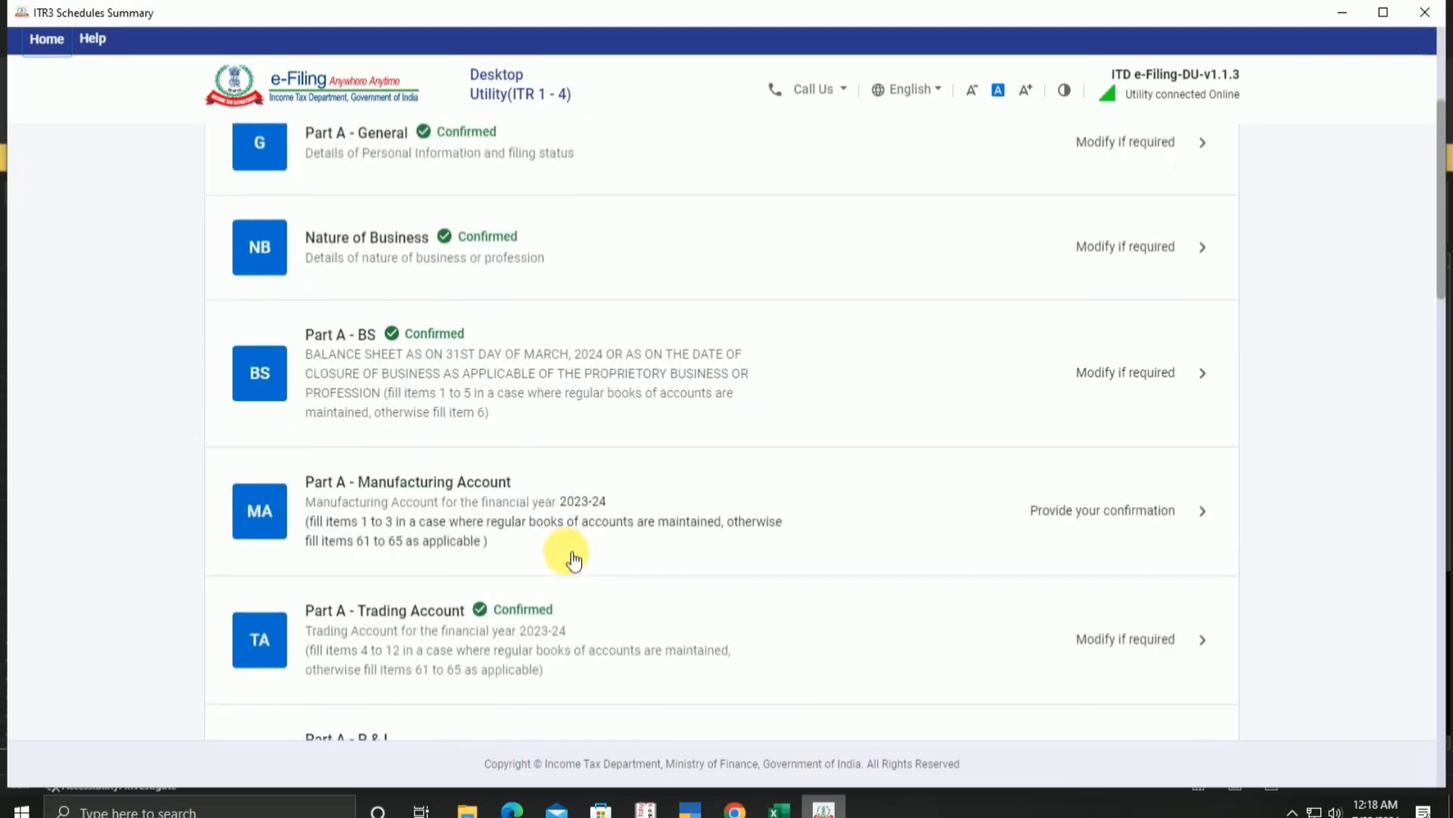
scroll(573, 560, "down", 1)
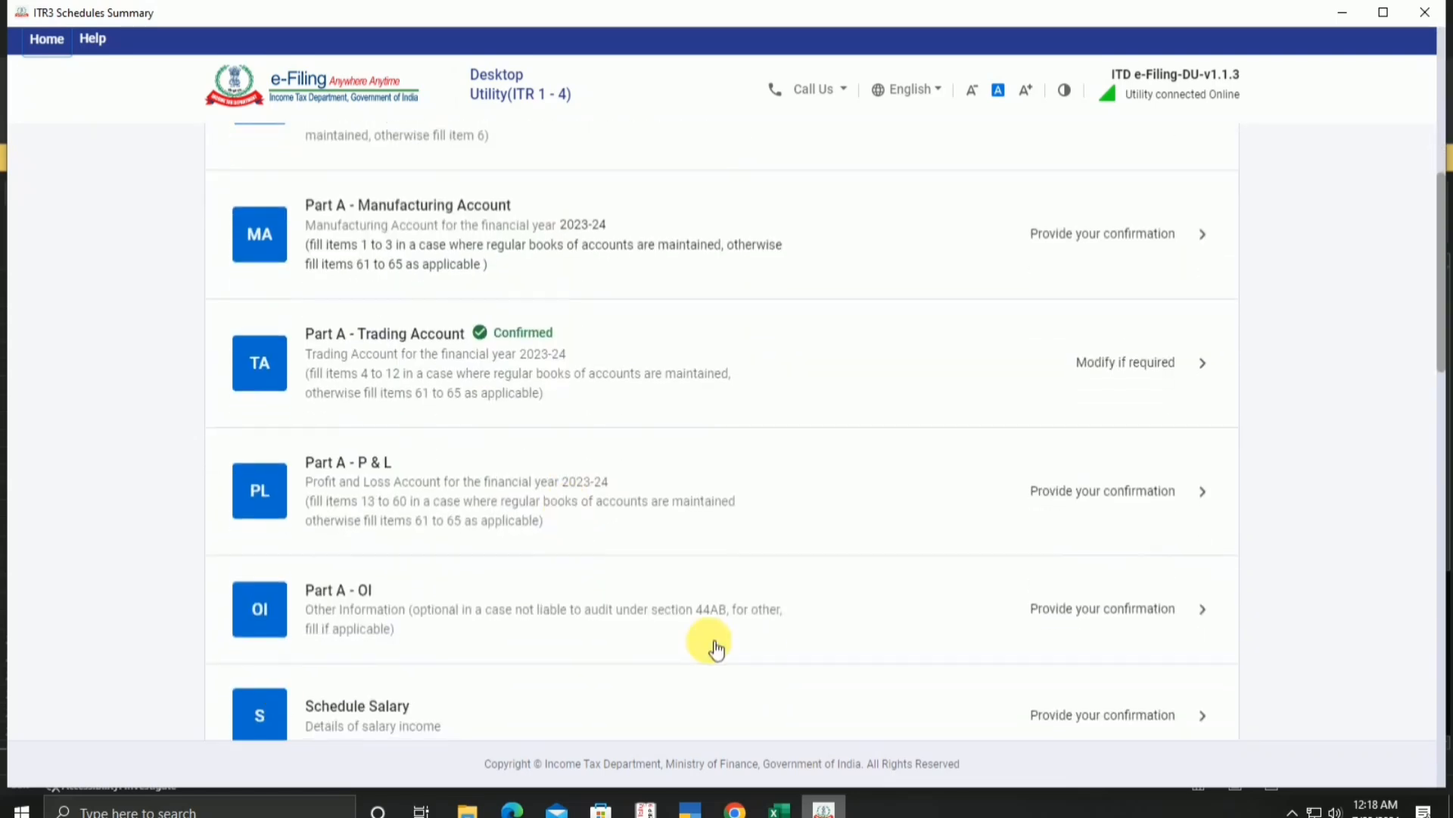
scroll(366, 639, "down", 2)
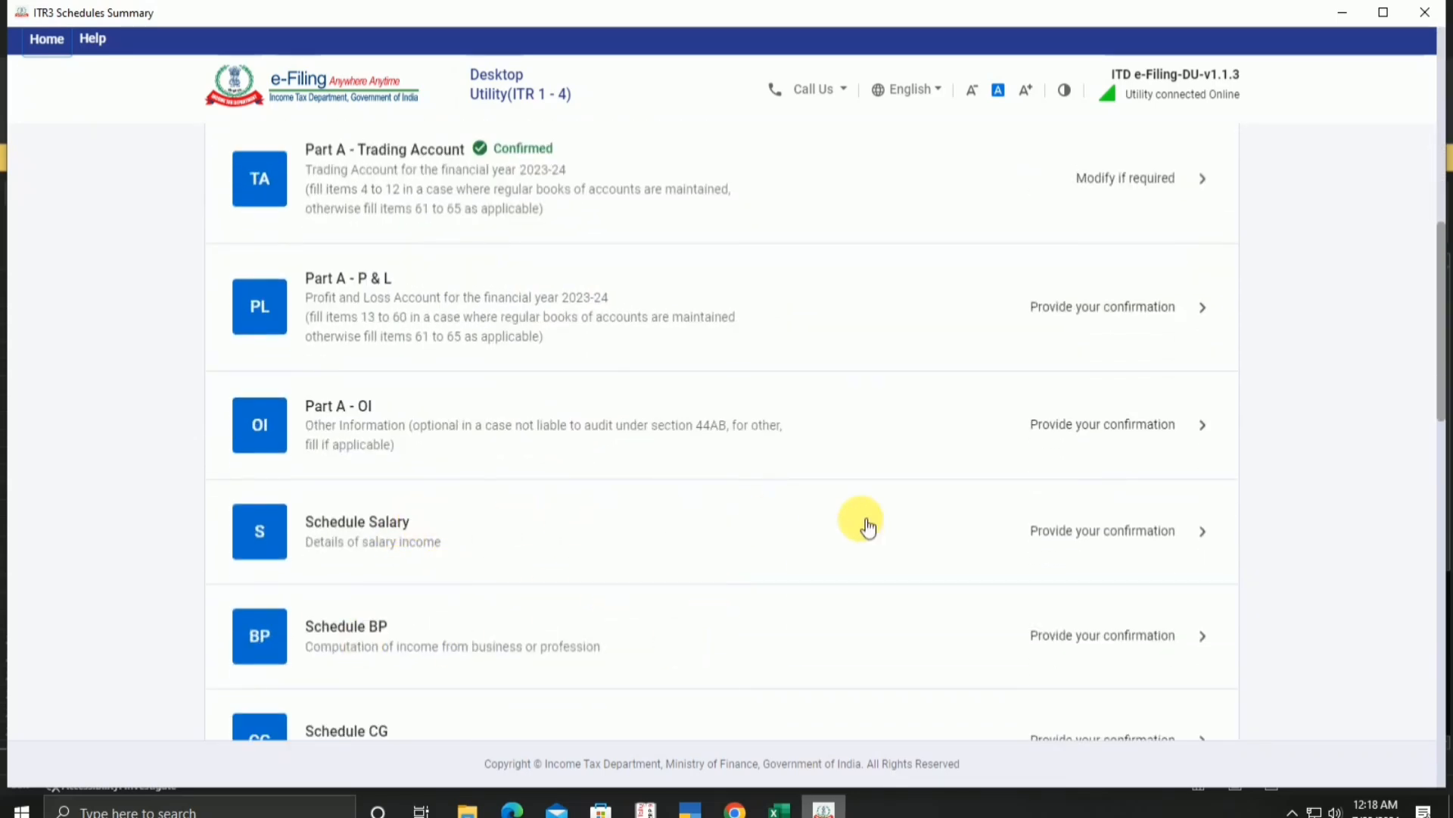
left_click(960, 524)
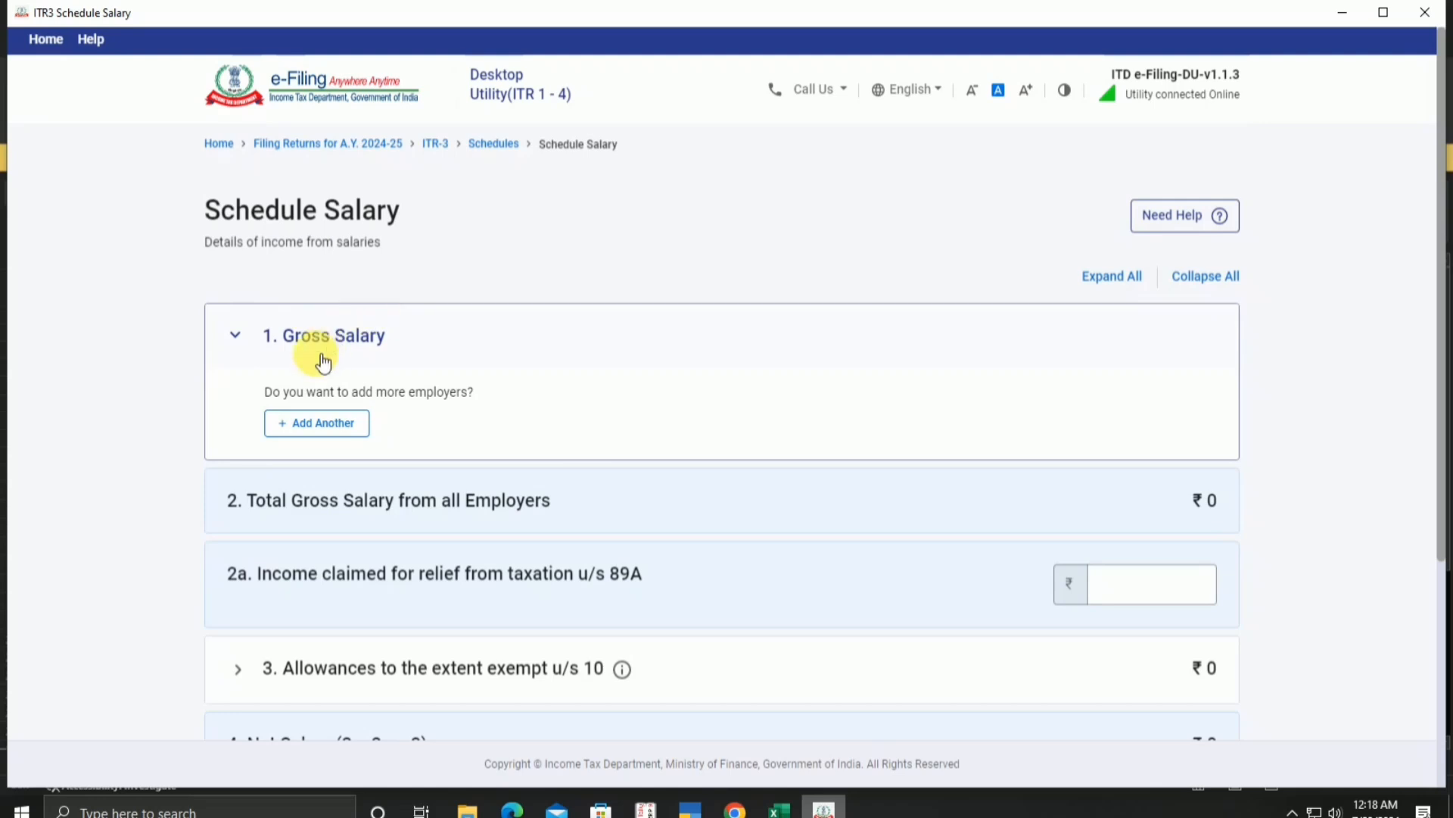
left_click(308, 425)
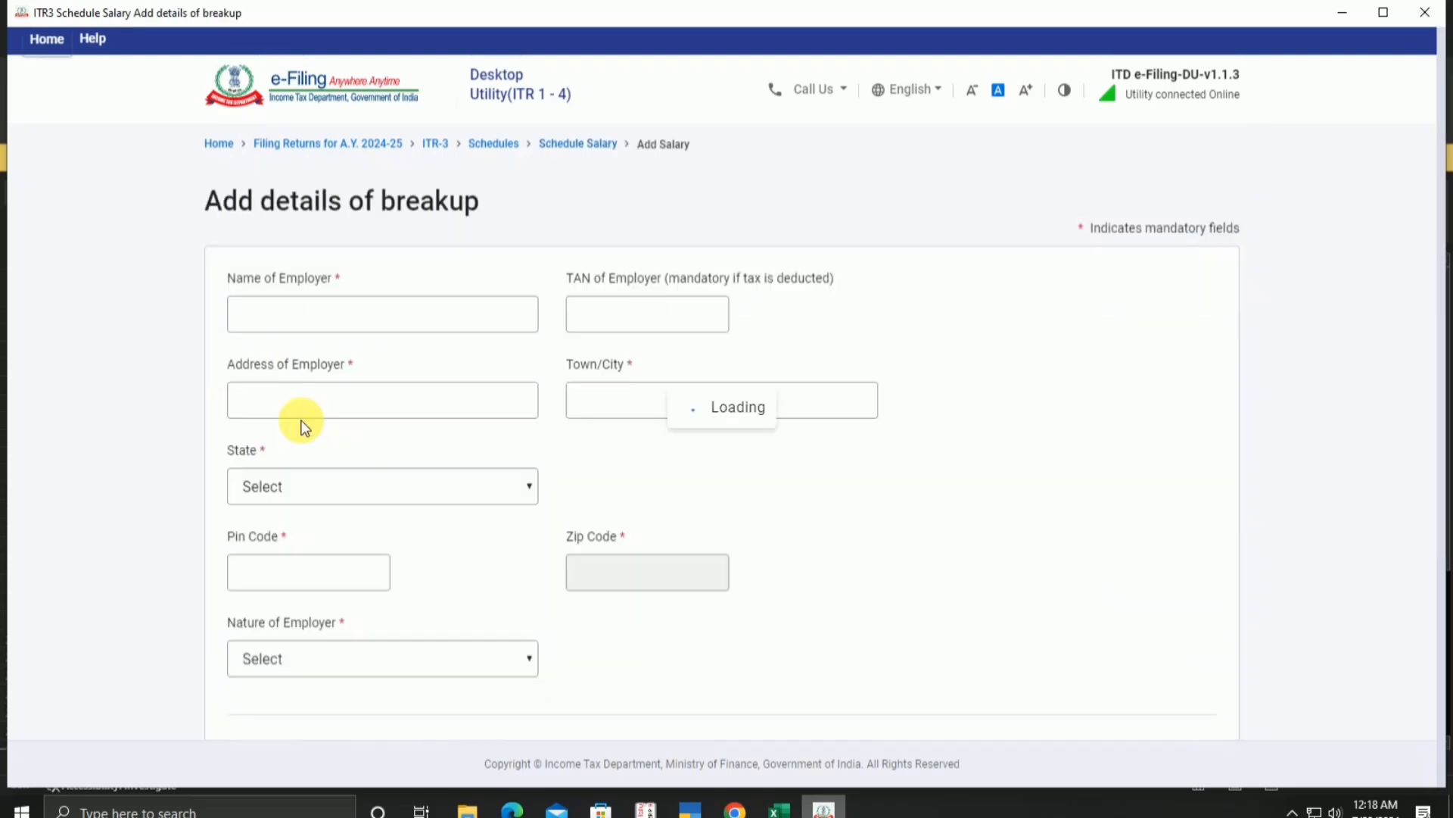
Enter Amul as the name of the employer, fill in the employer's address, and set the town/city to Patna.
left_click(267, 317)
type("A")
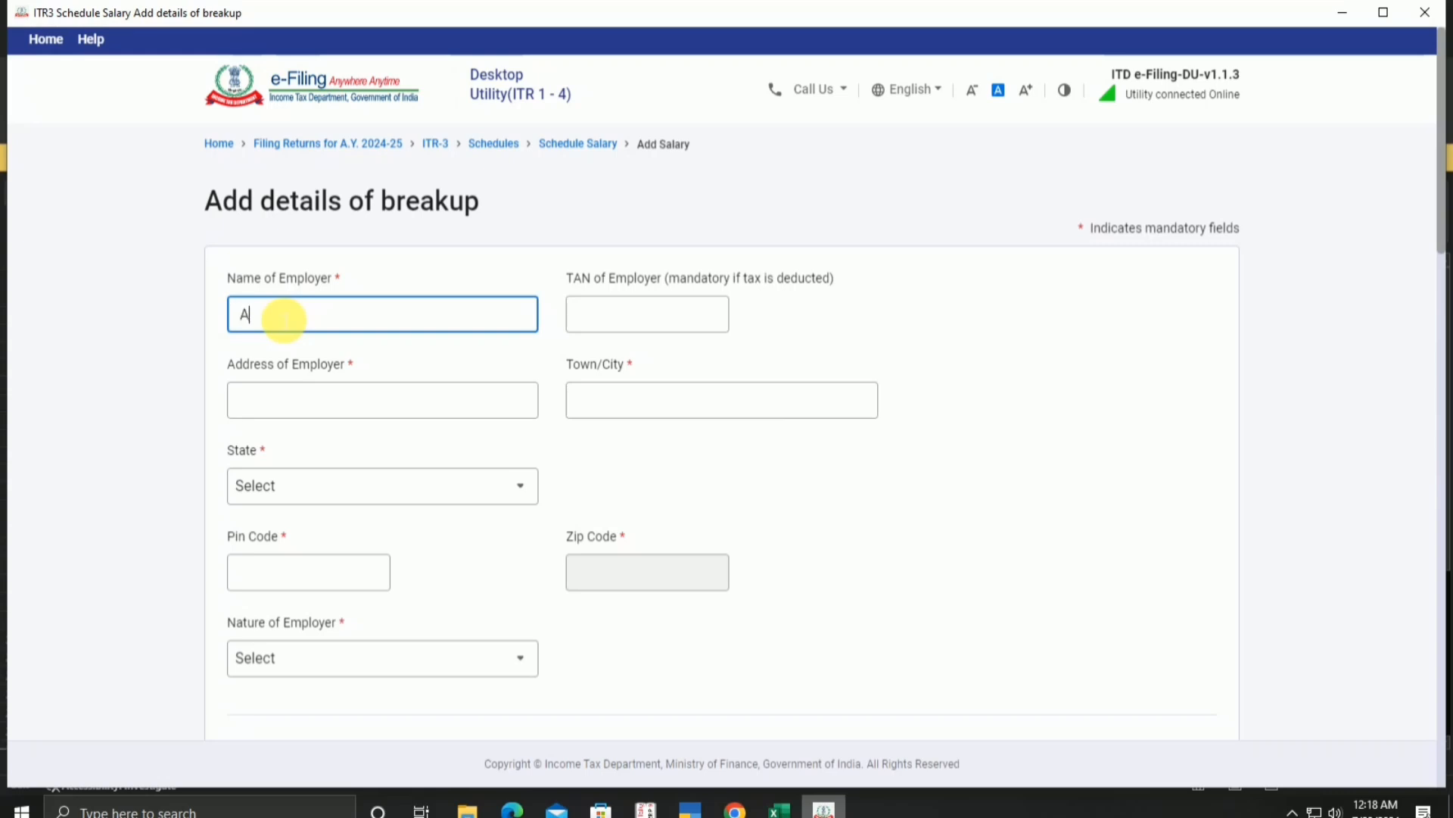
type("mul")
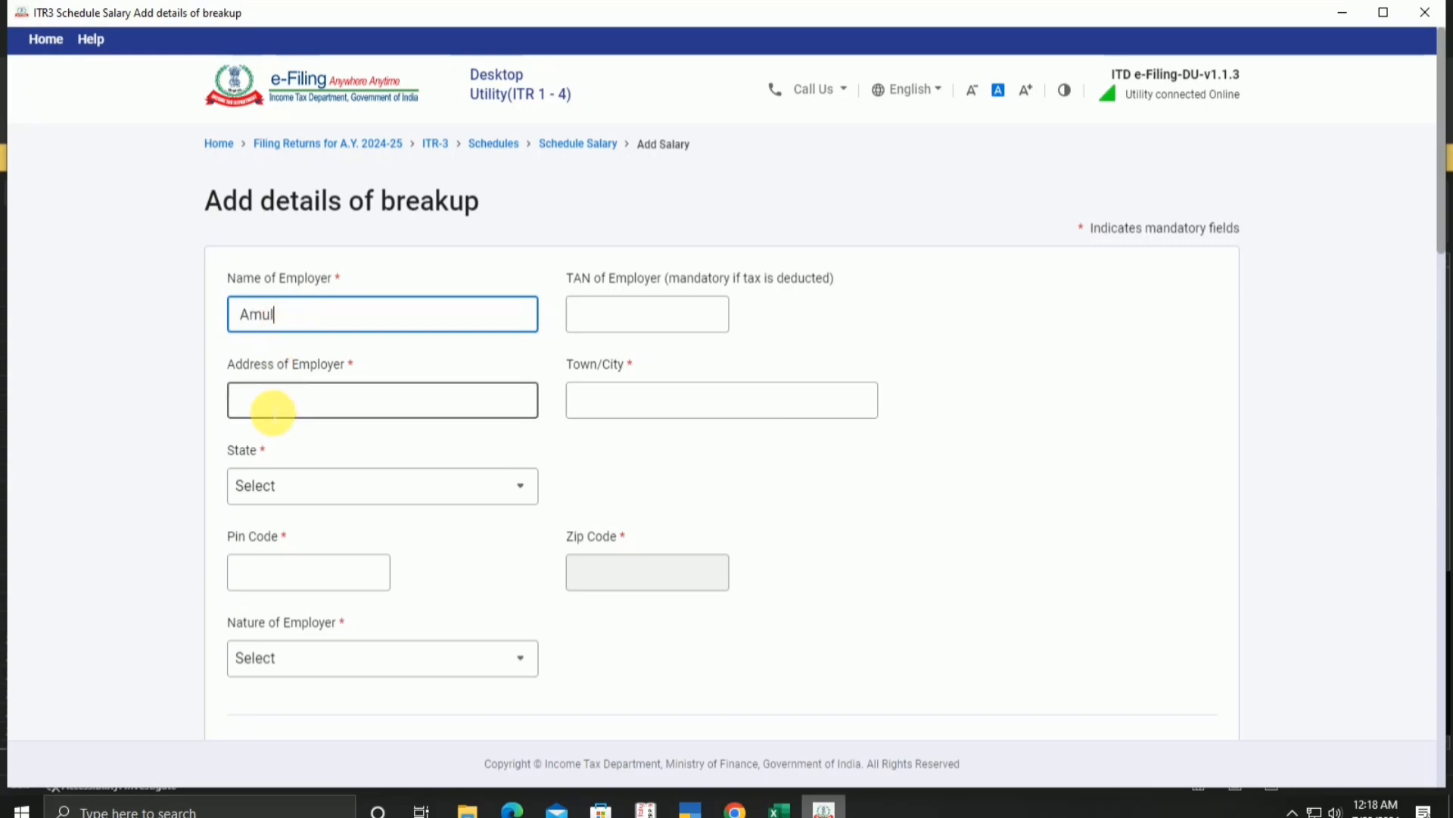
left_click(272, 413)
type("P{a")
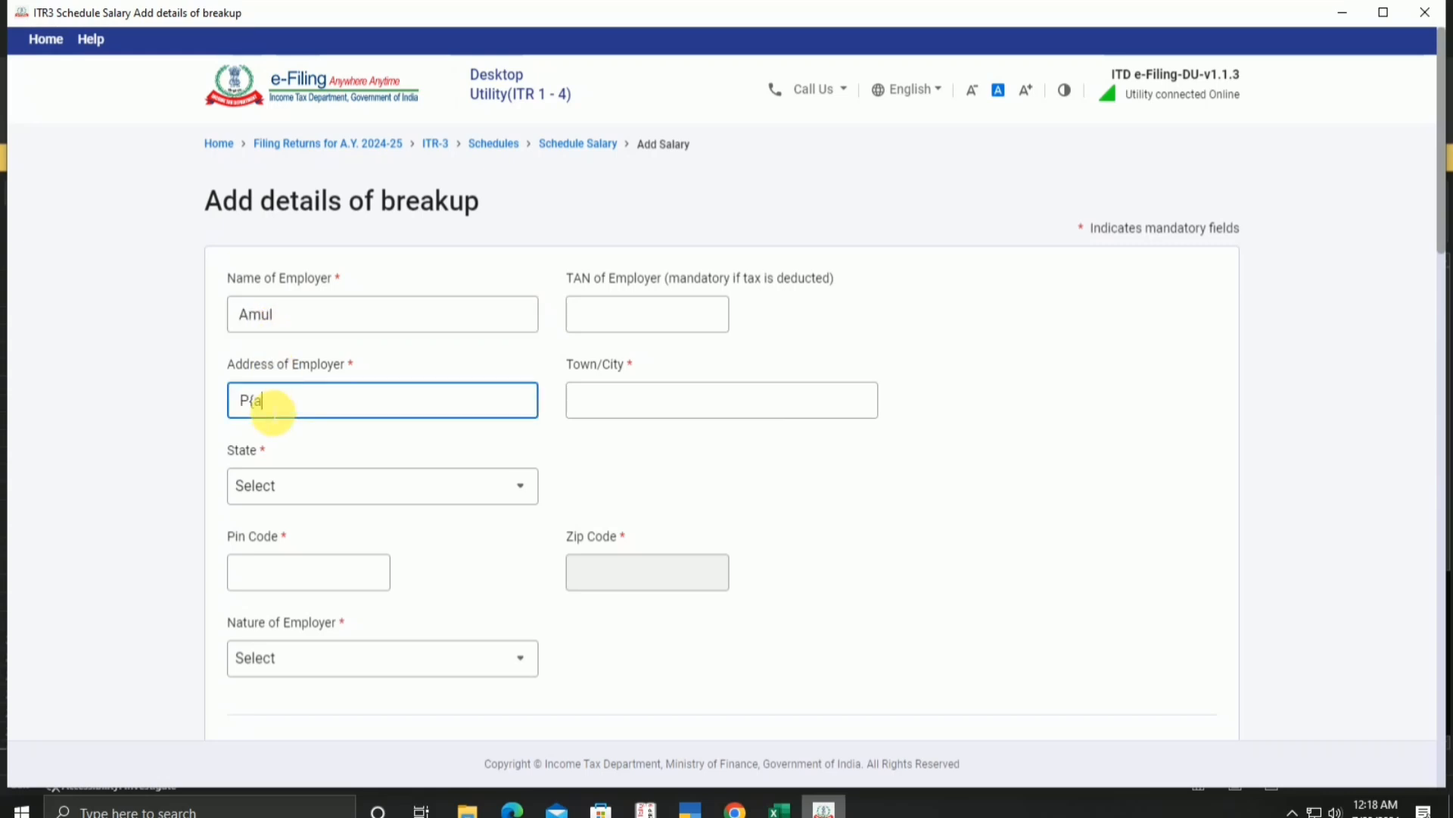
type("tna")
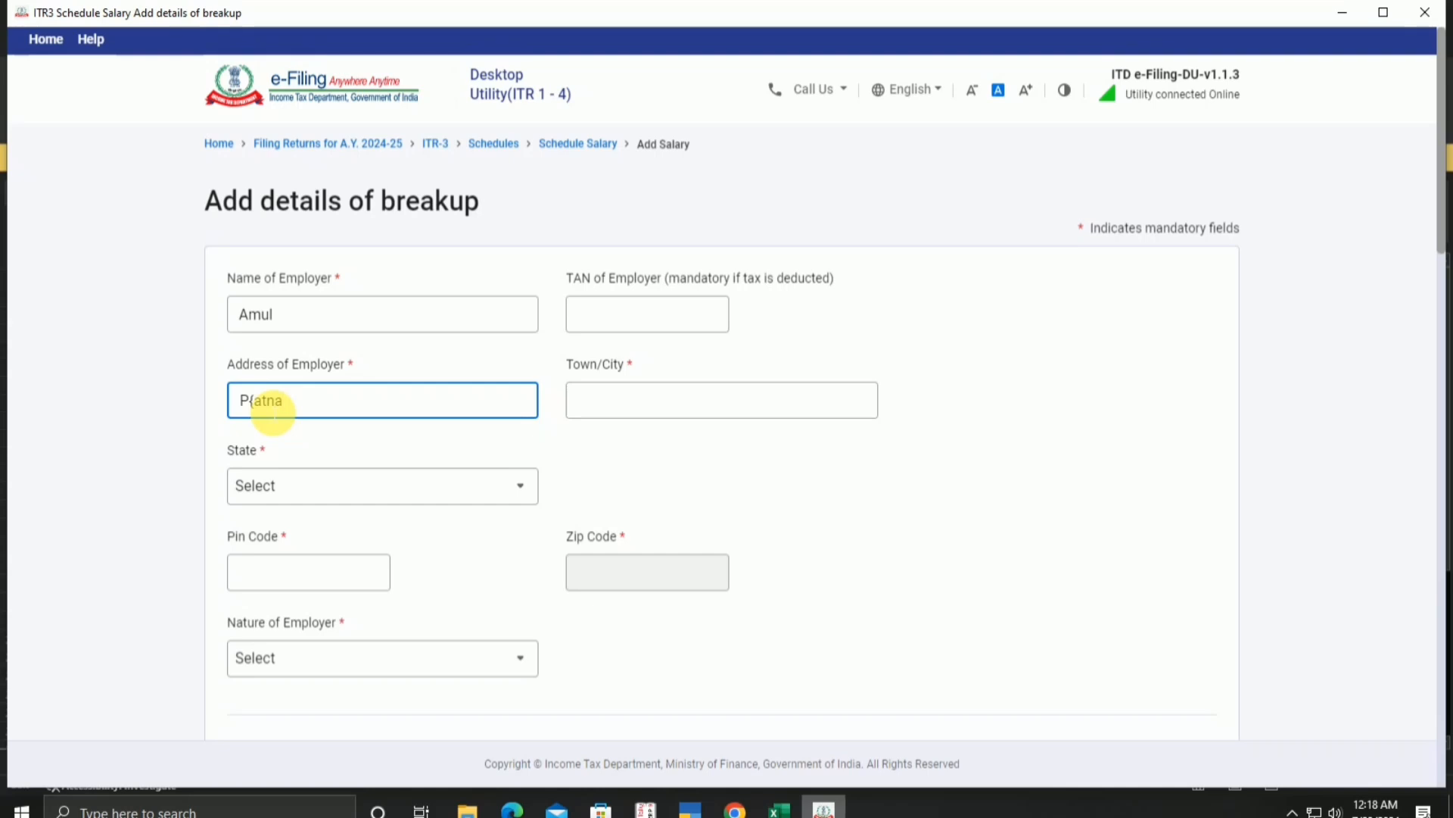
left_click(248, 402)
key("BackSpace")
left_click(684, 402)
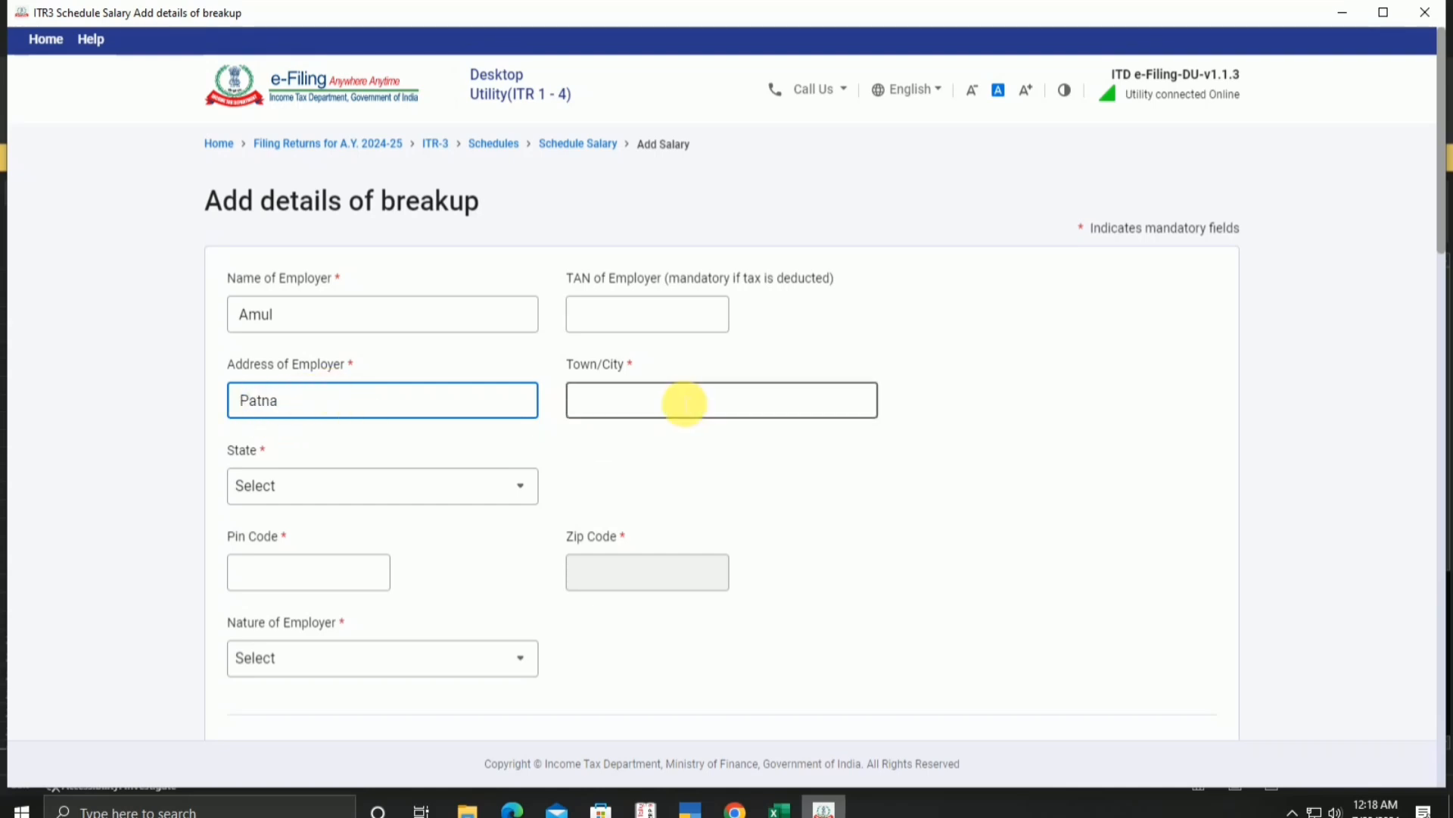
type("Pa")
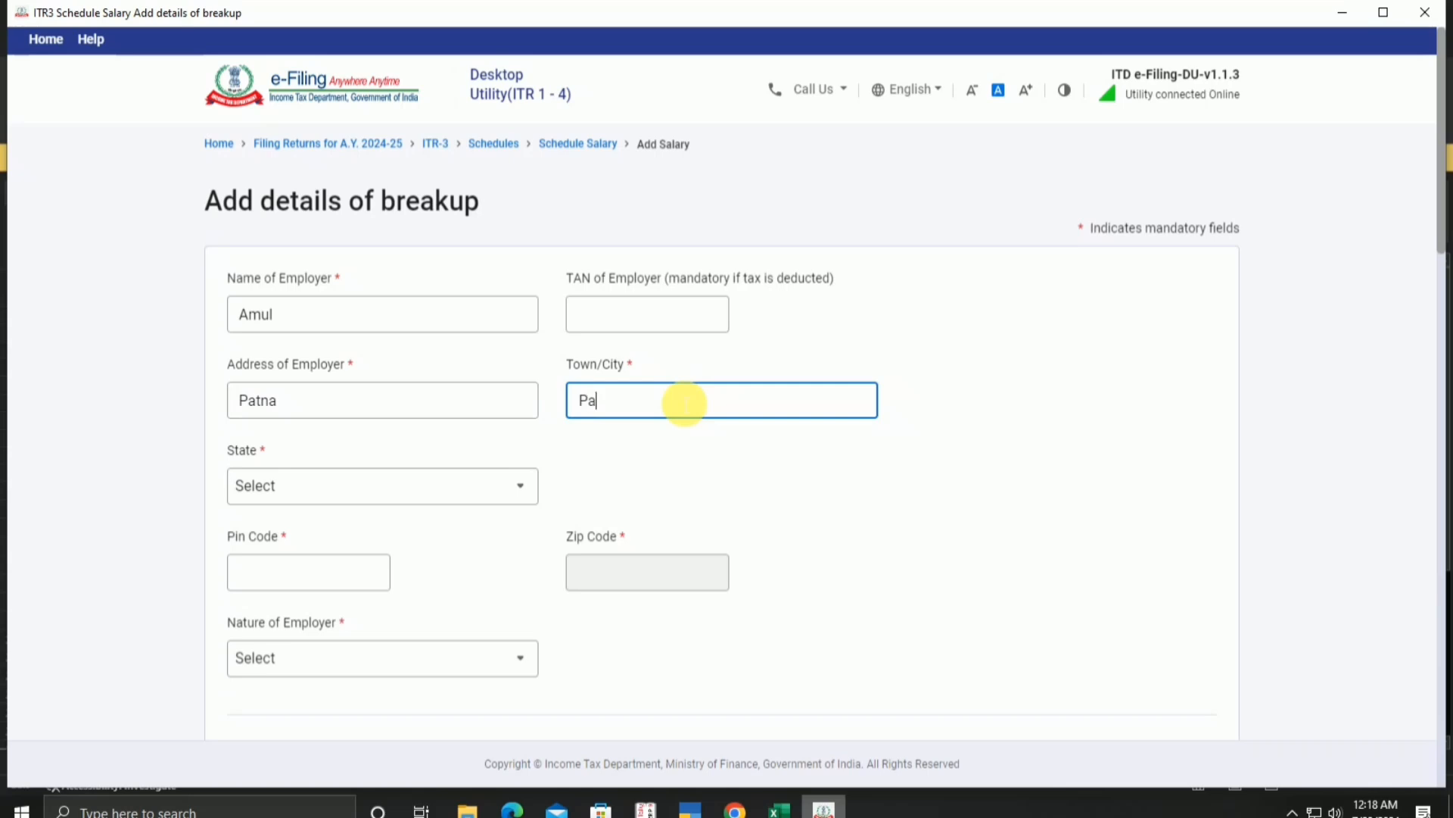
type("tna")
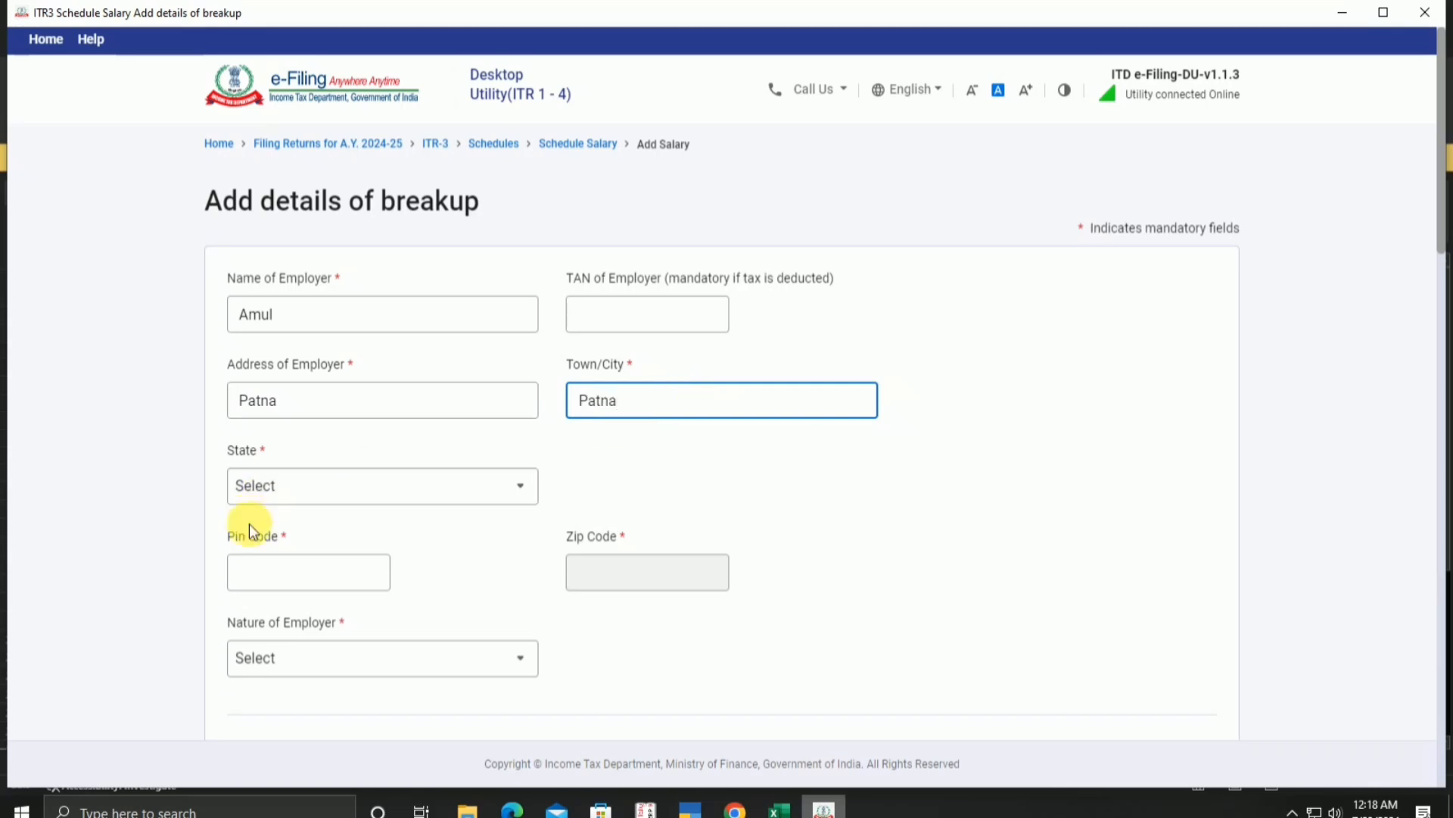
Switch to the ITR 3 AY 2024-25 workbook in Excel and copy the pin code from the address line in row 3.
left_click(363, 556)
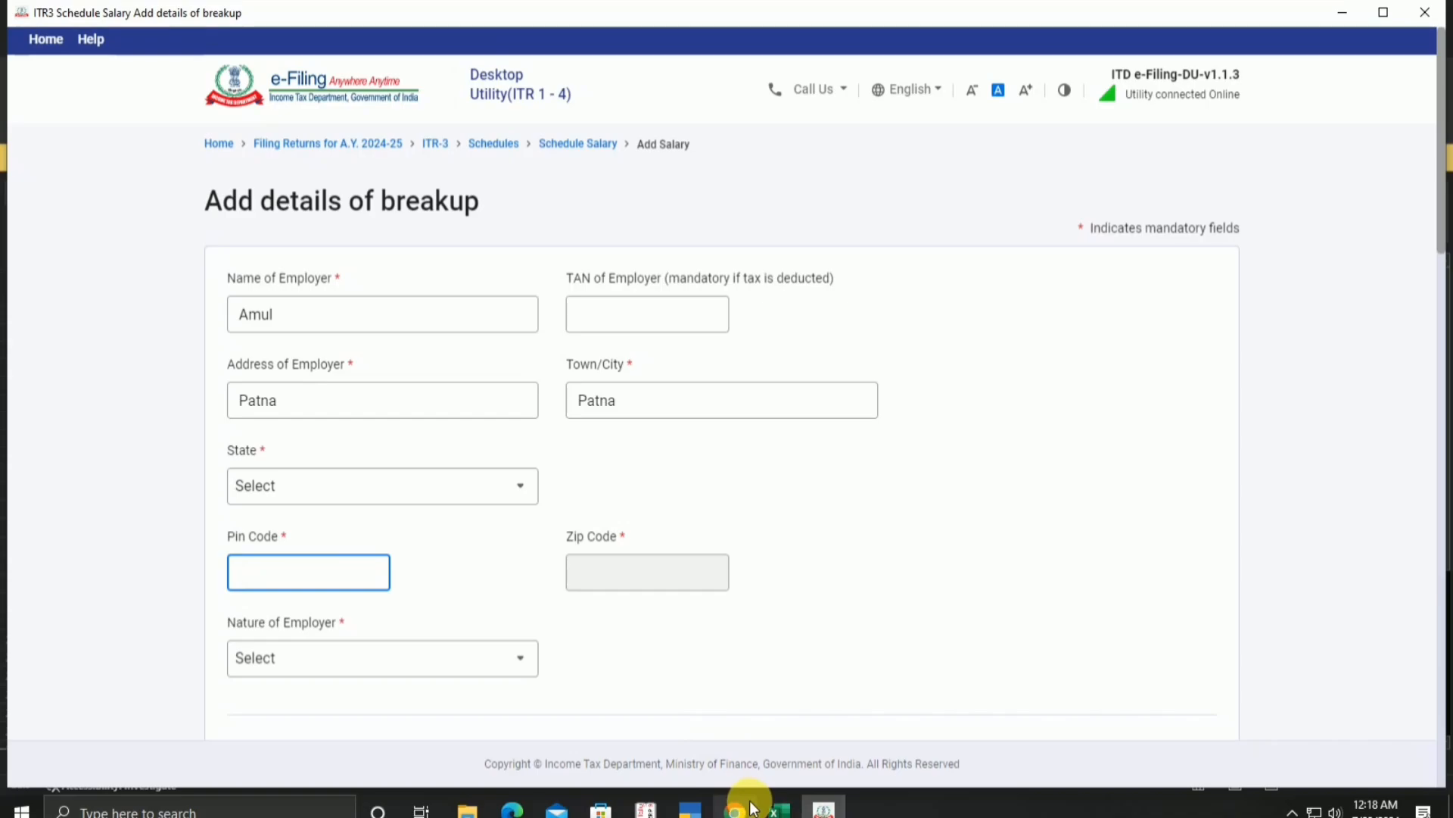
left_click(780, 809)
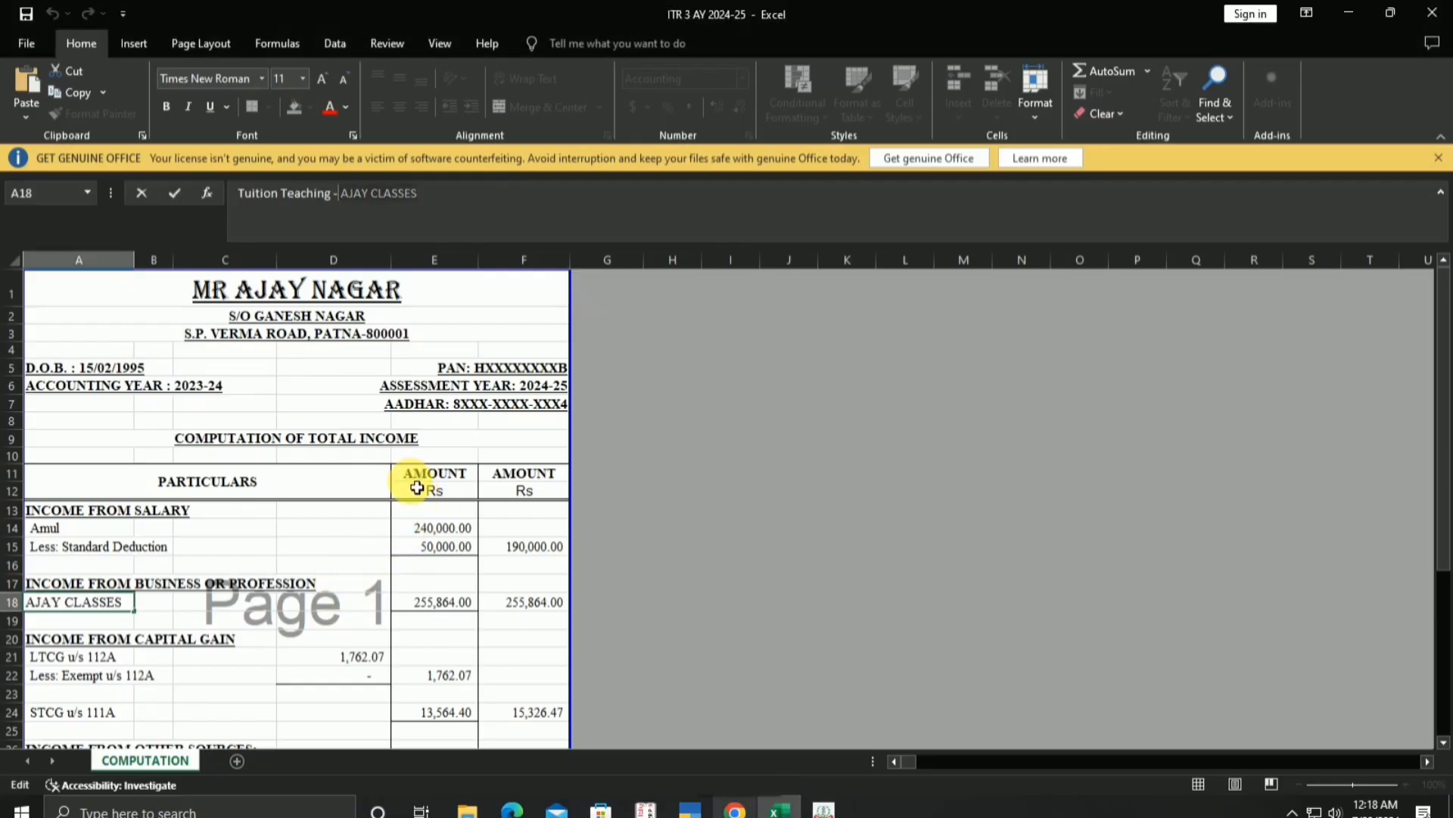
left_click(398, 337)
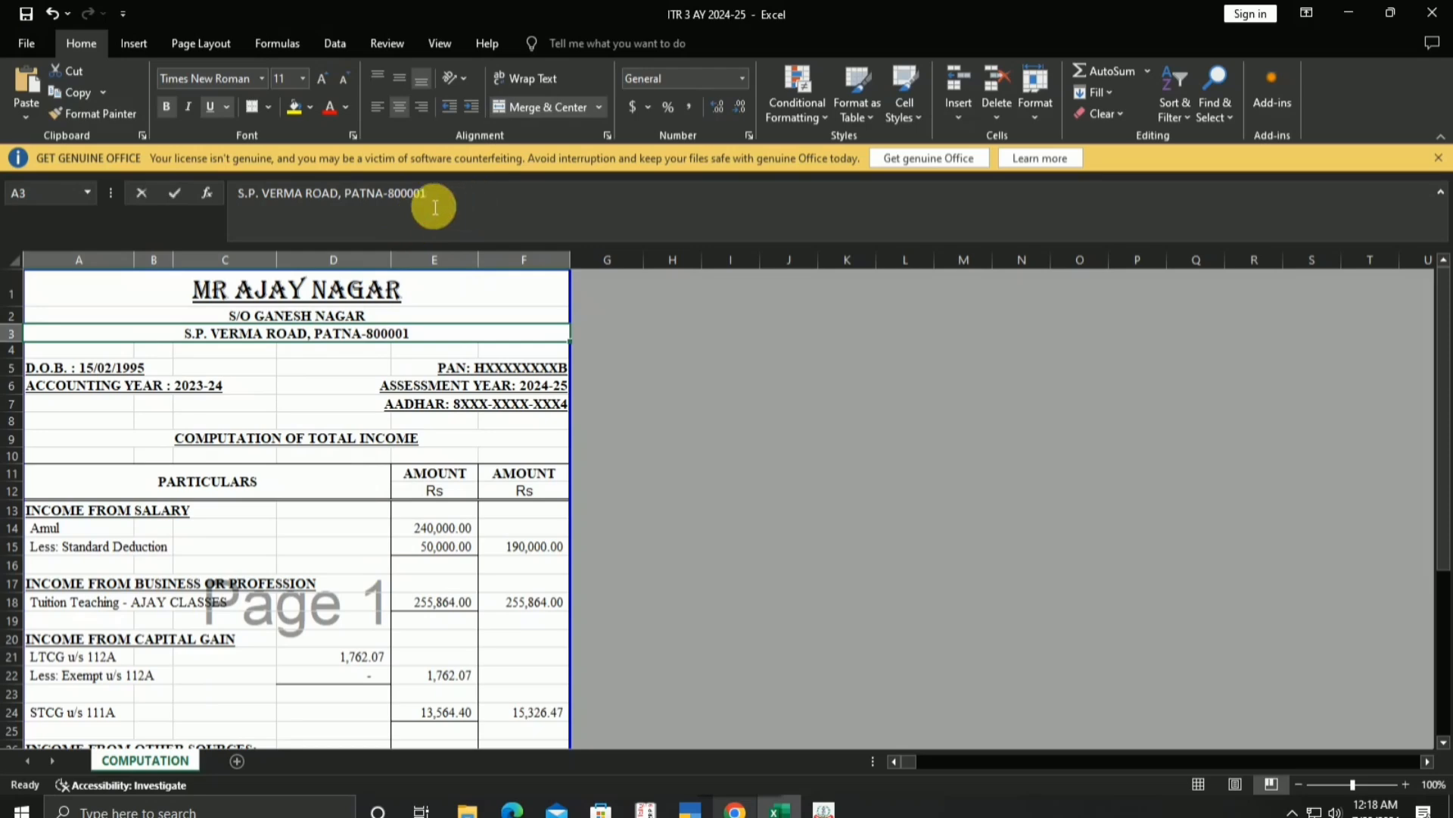
double_click(402, 196)
right_click(409, 197)
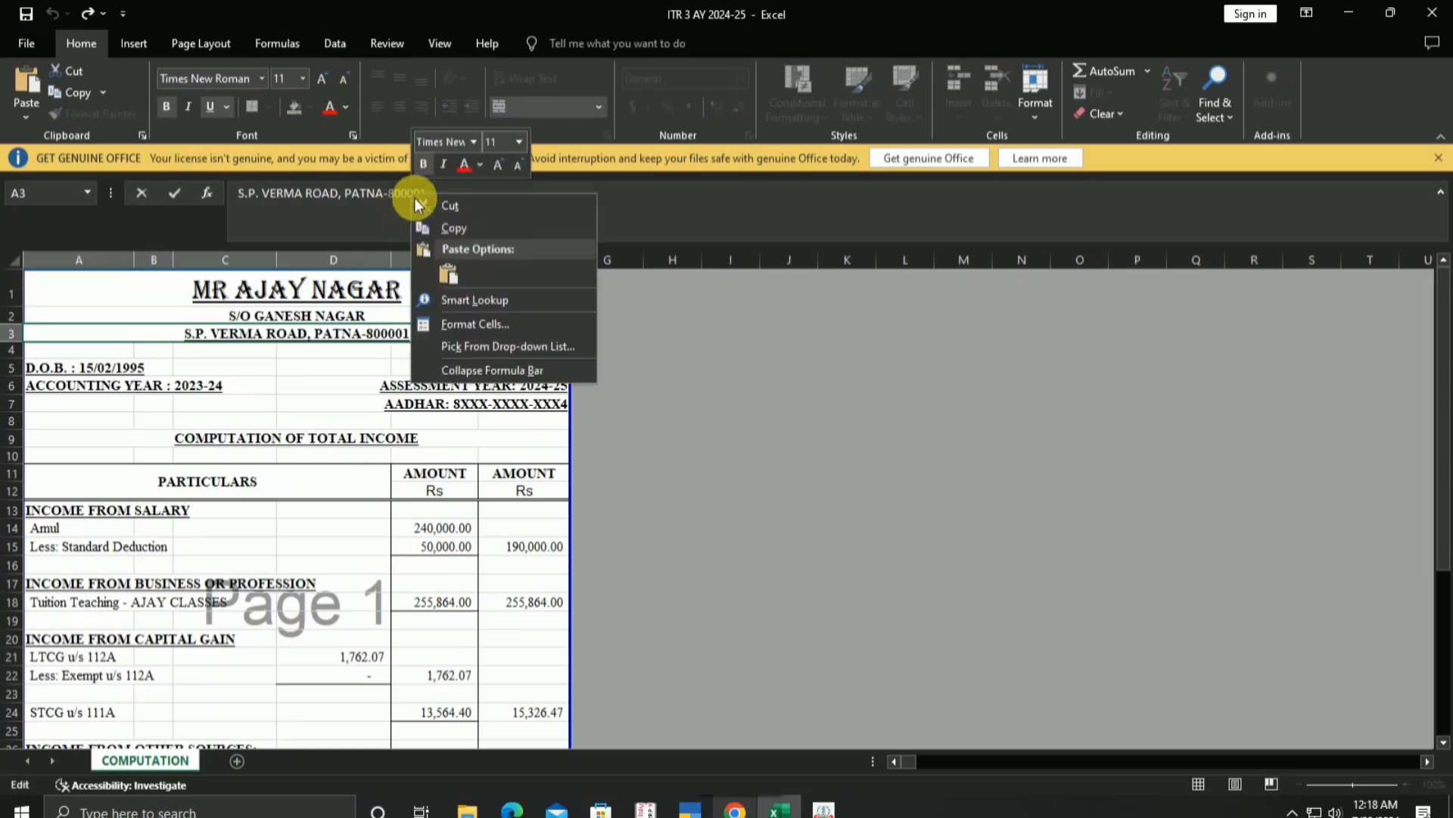
left_click(445, 229)
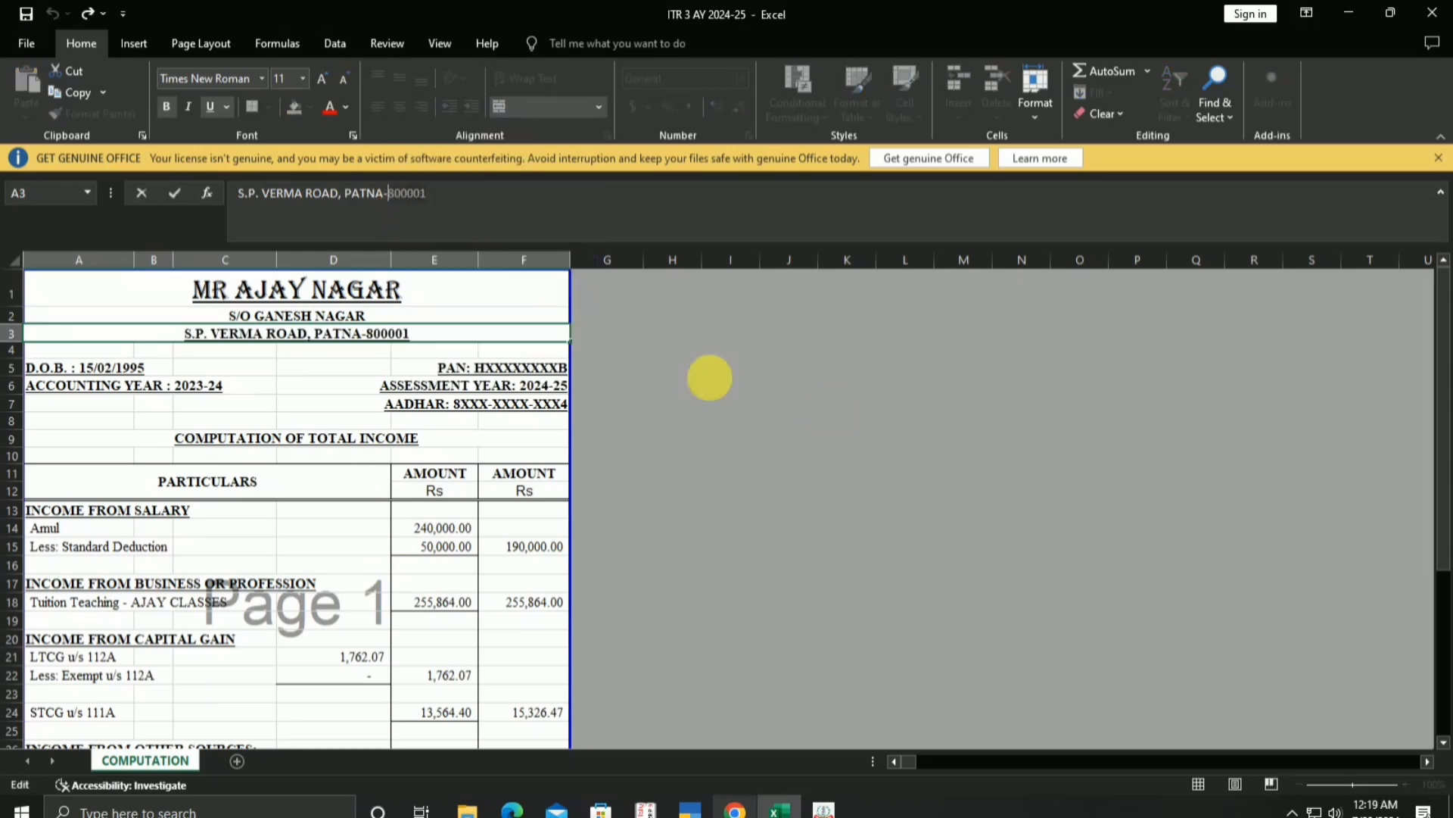
Return to the e-Filing utility and paste the copied pin code into the employer's Pin Code field.
left_click(1346, 11)
left_click(333, 564)
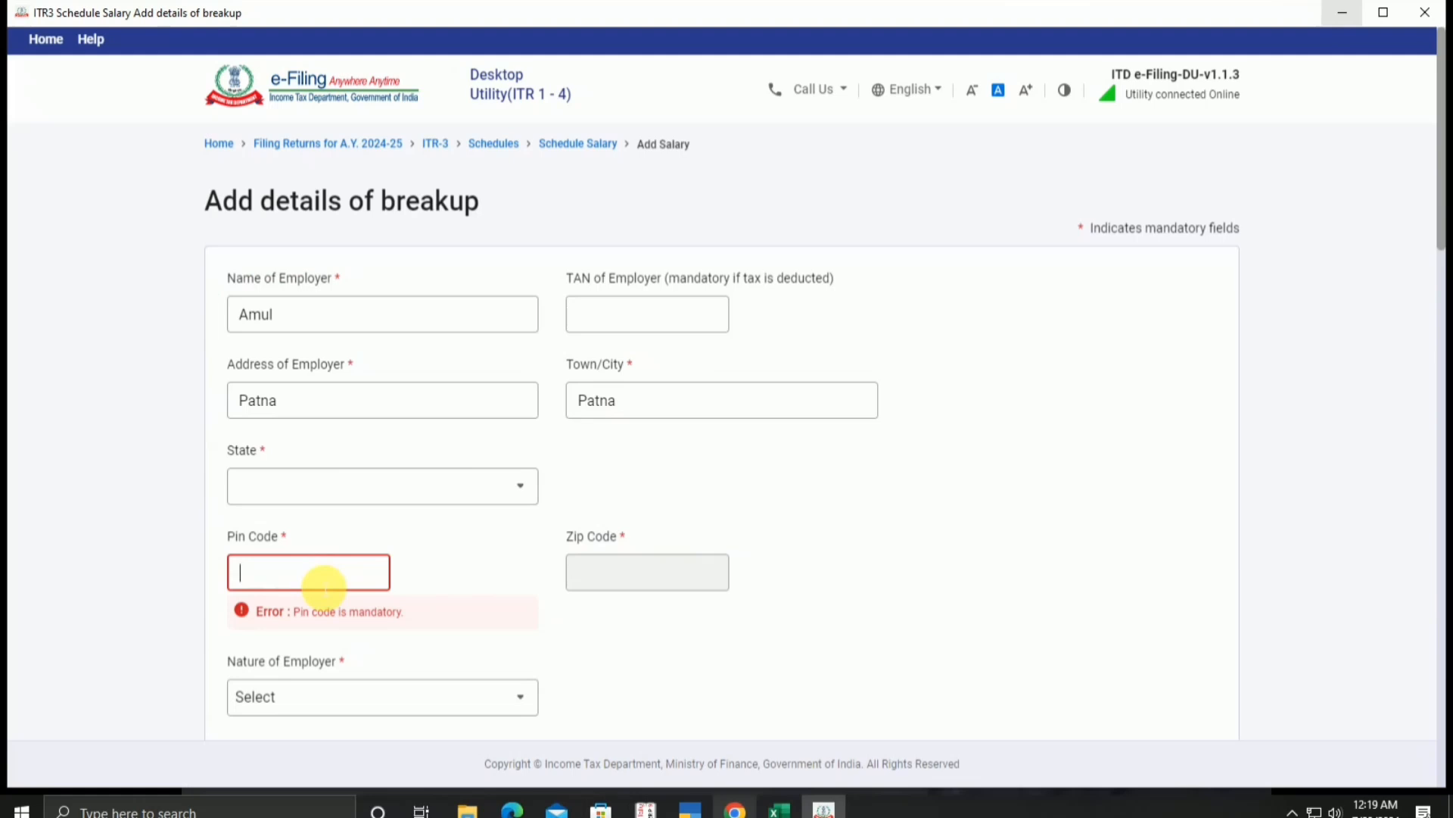
key("ctrl+v")
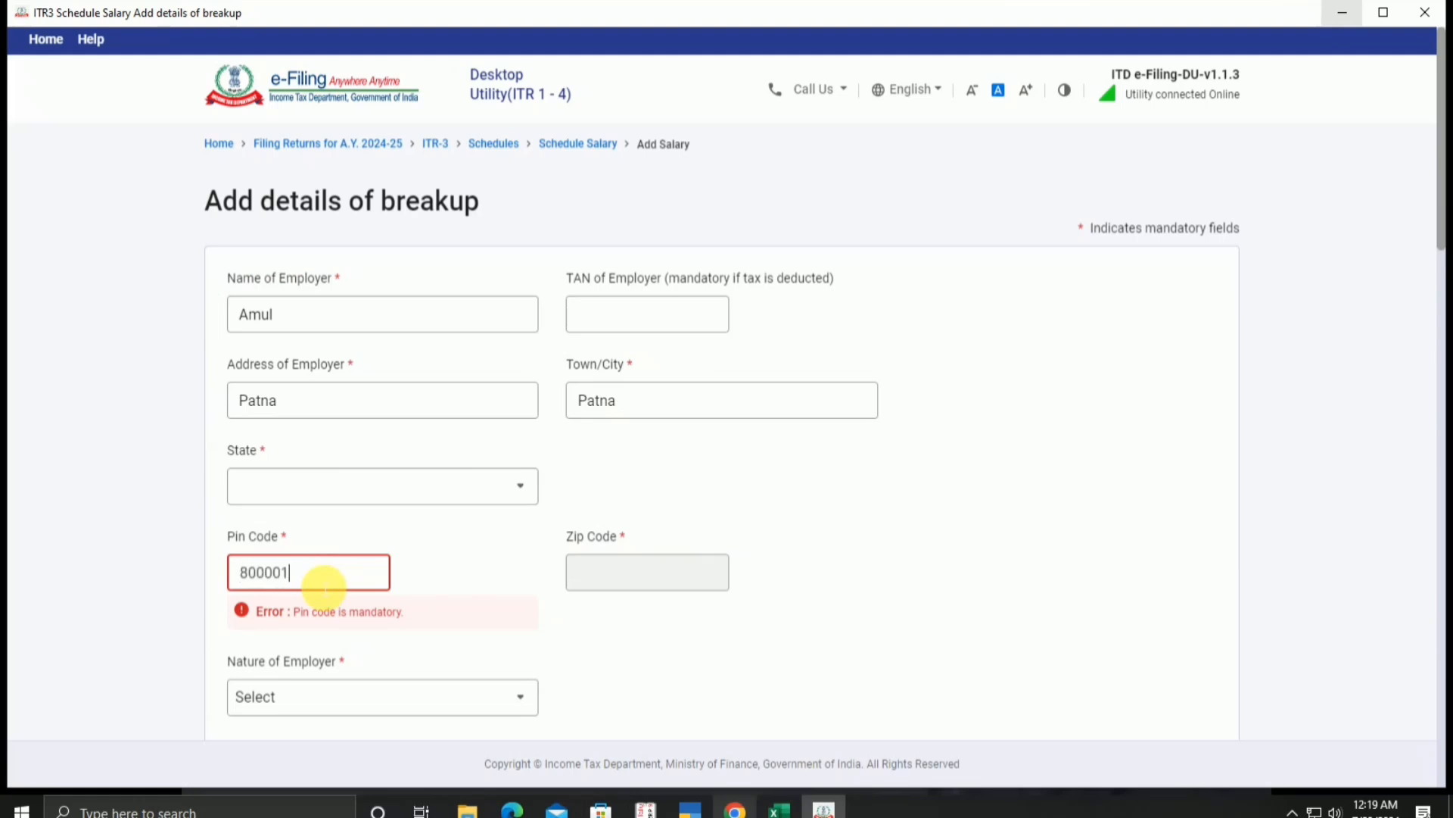
left_click(730, 510)
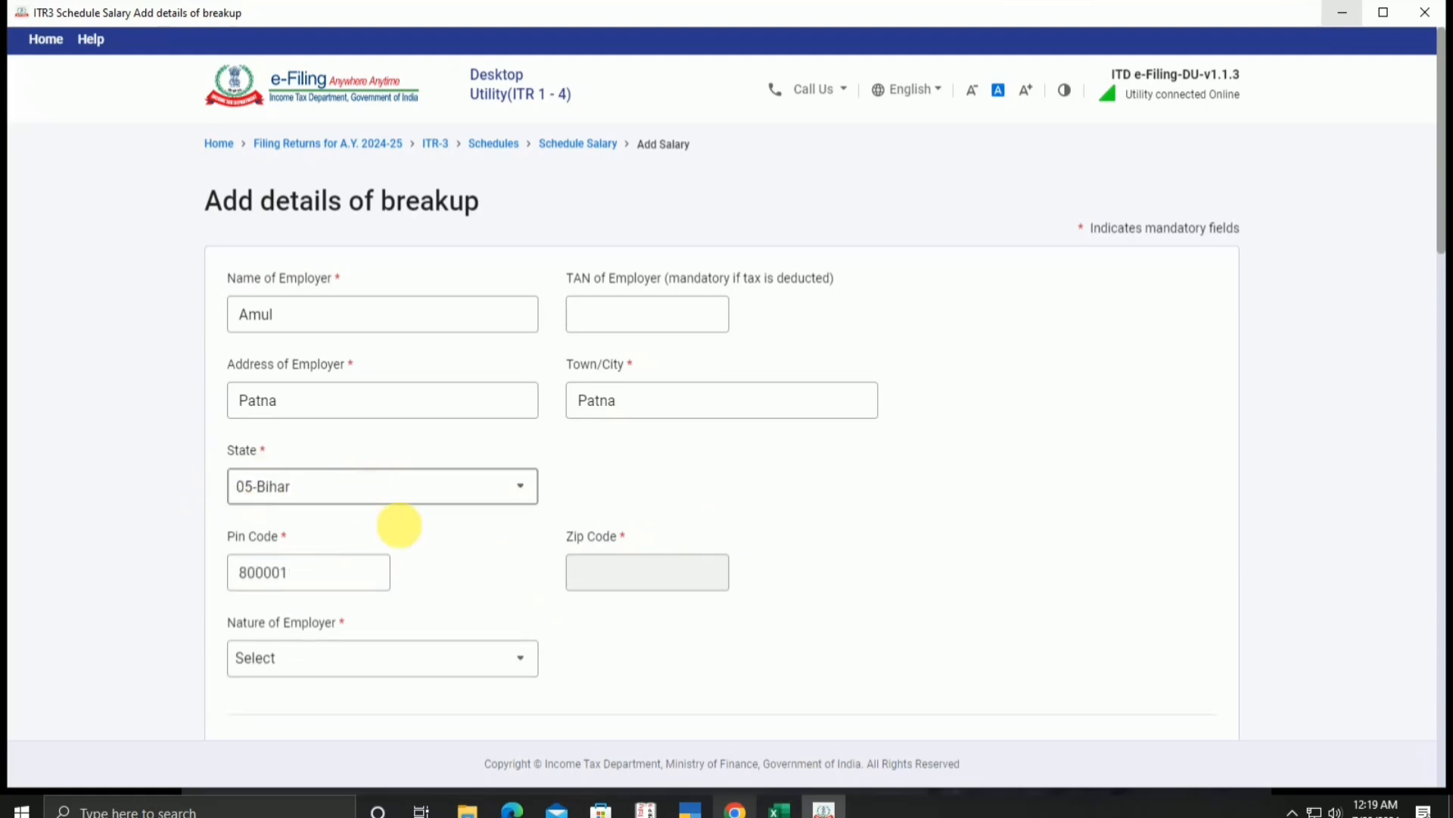
Set the nature of employer to Others.
scroll(468, 626, "down", 1)
scroll(468, 626, "down", 3)
left_click(402, 386)
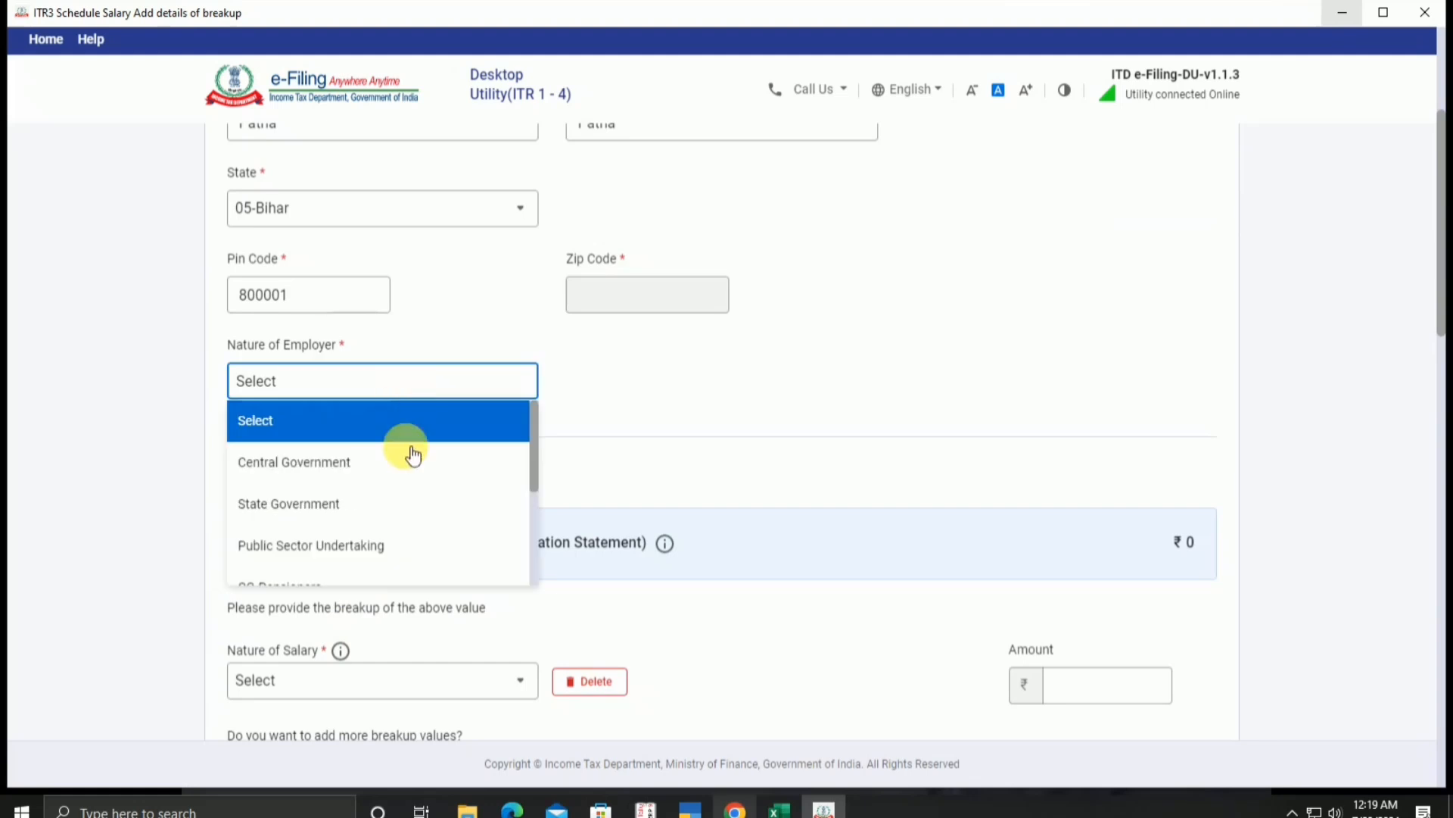
scroll(341, 545, "down", 3)
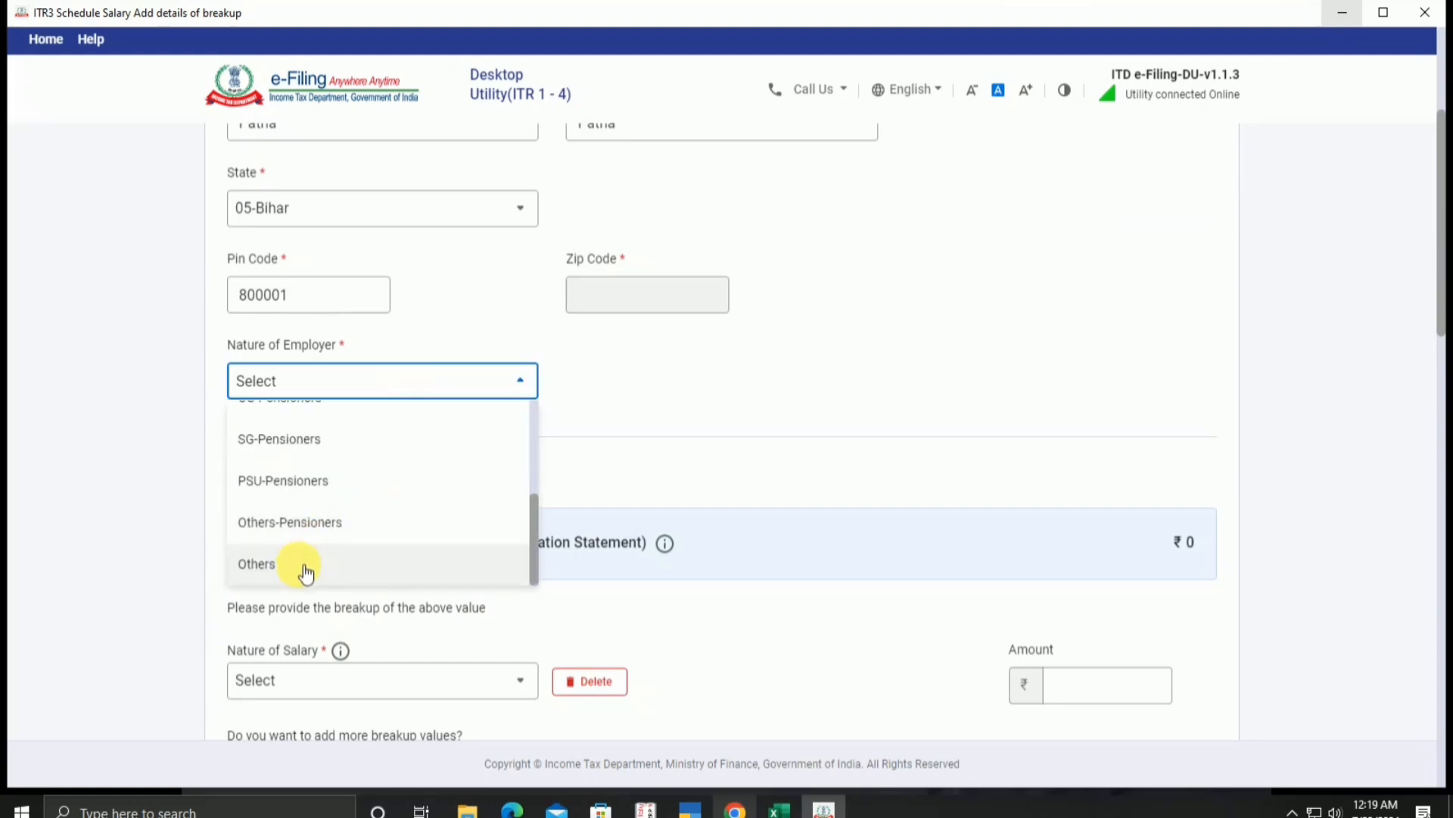
left_click(302, 566)
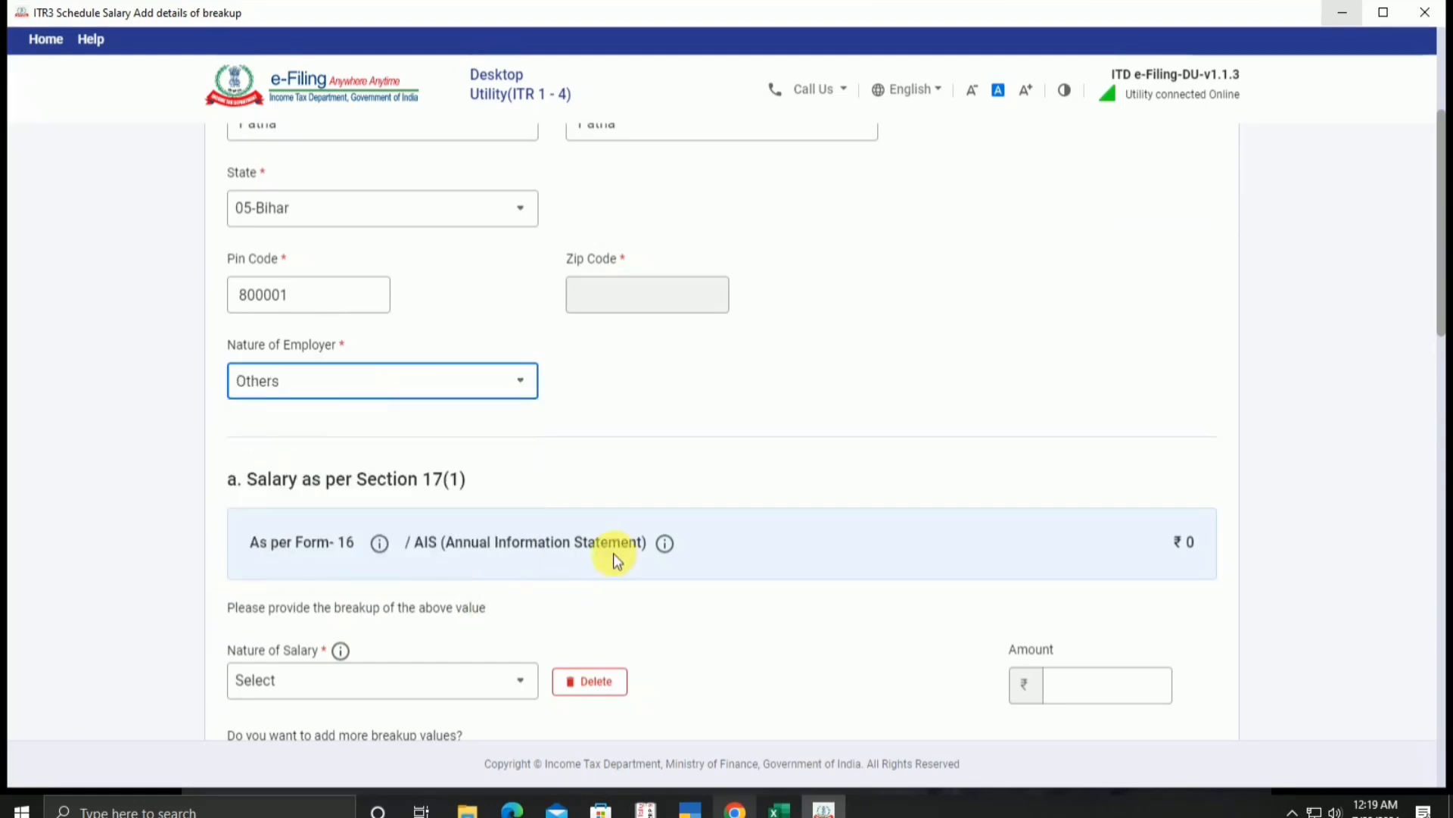
Choose Basic salary as the nature of salary under Salary as per Section 17(1).
scroll(615, 552, "down", 3)
scroll(617, 551, "down", 4)
scroll(626, 549, "up", 4)
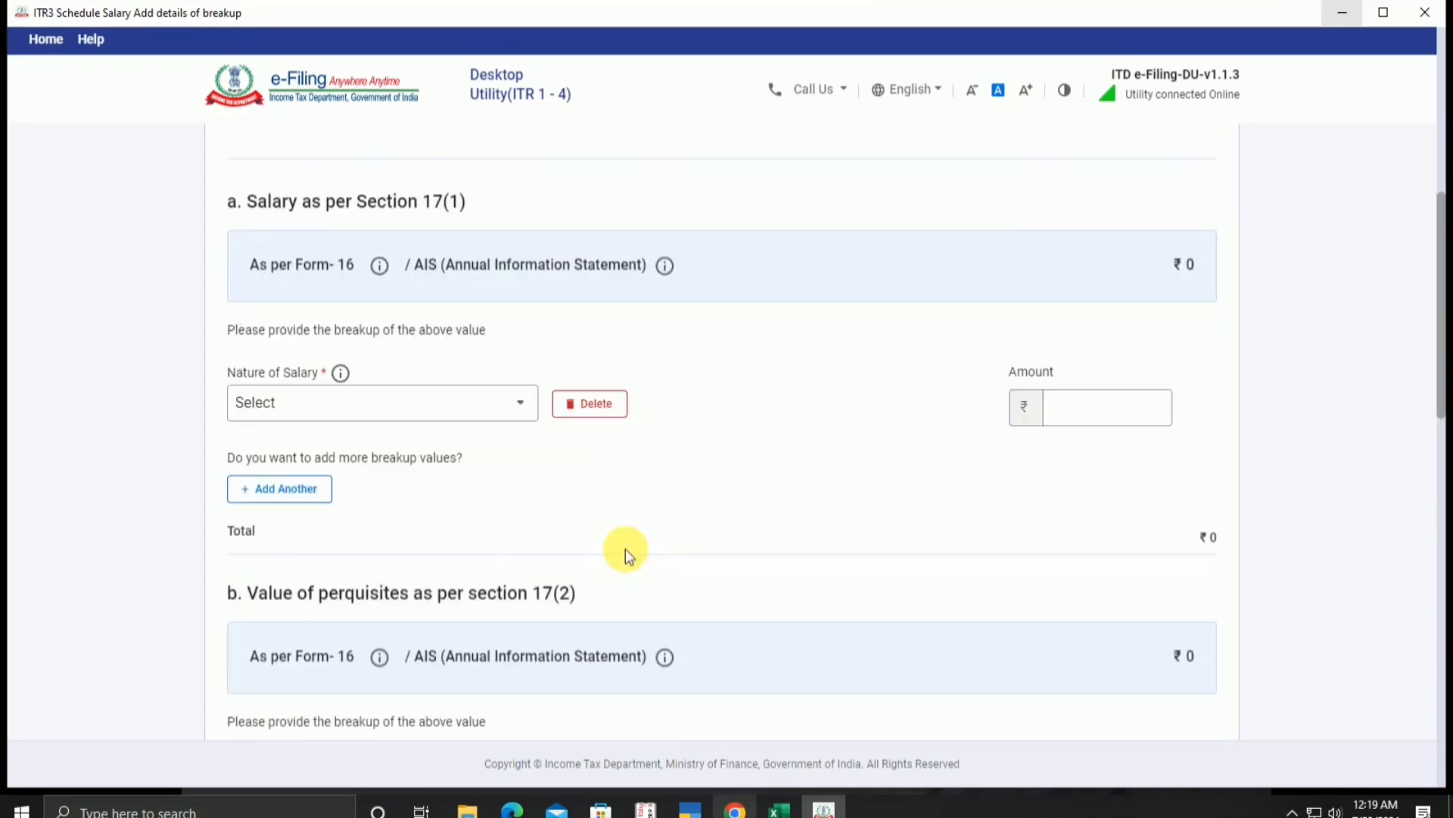
left_click(429, 414)
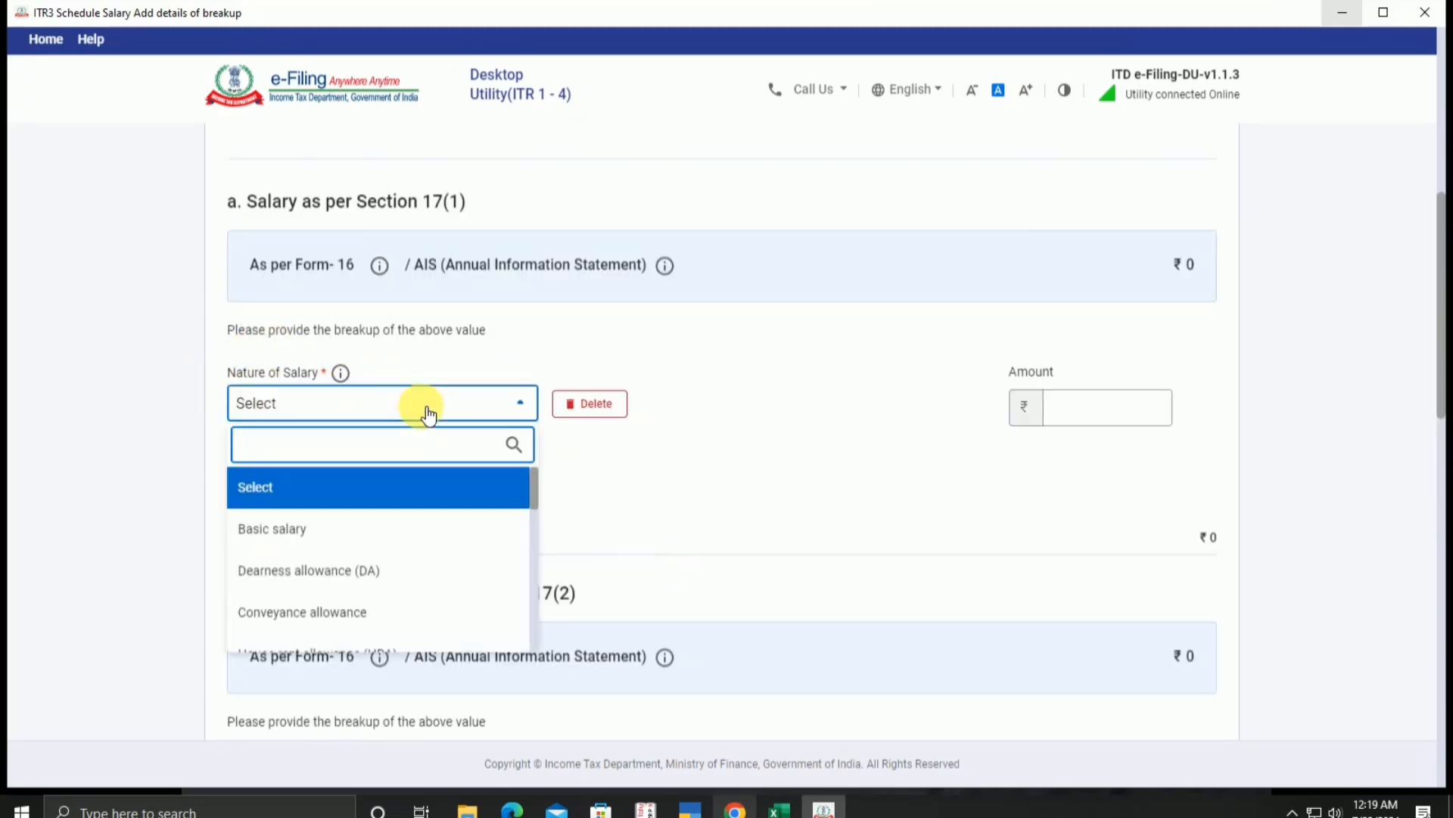
left_click(402, 526)
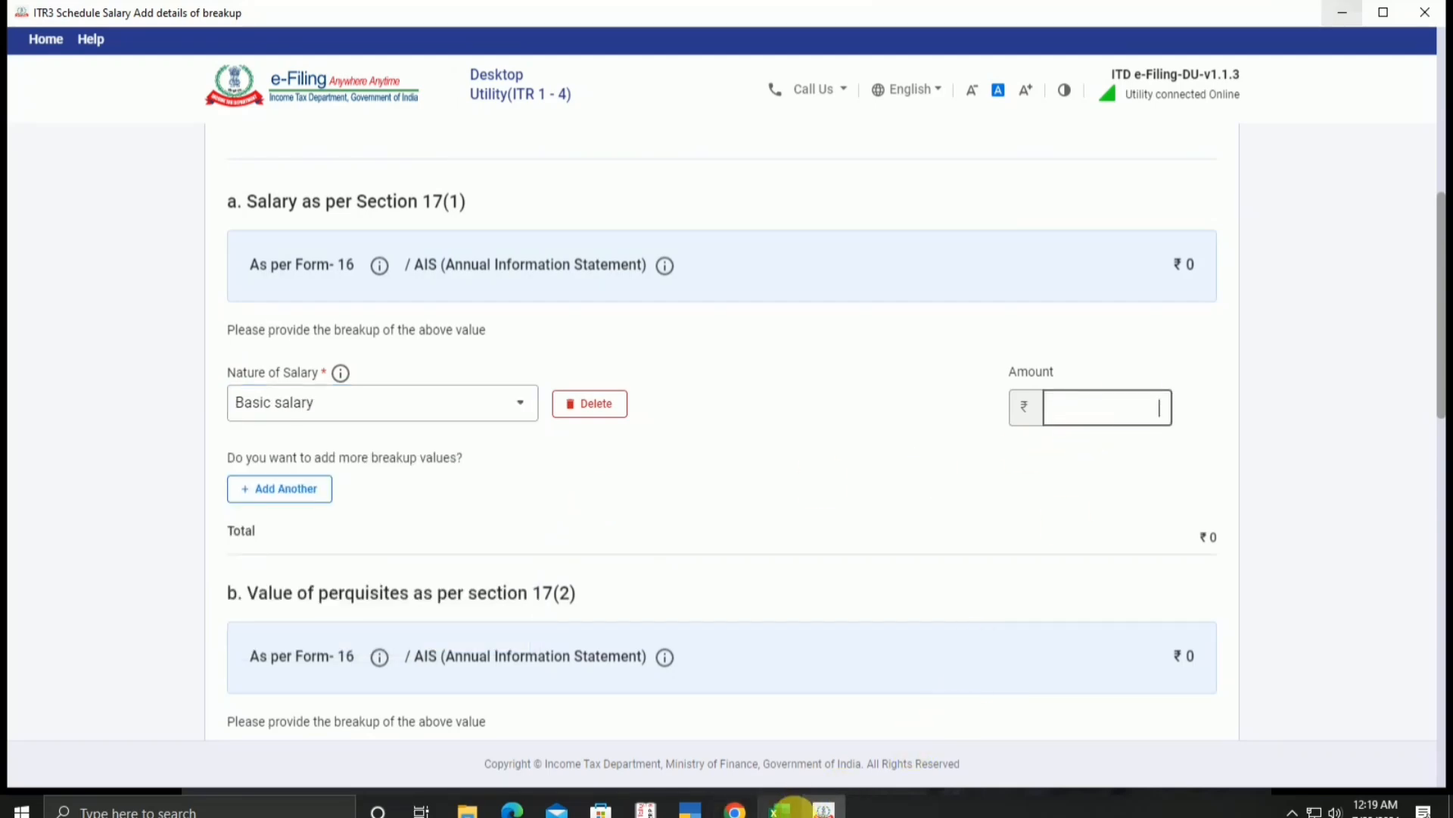
Check the salary figure in the Excel computation, enter 240000 as the basic salary amount, and add the employer's breakup details.
left_click(781, 809)
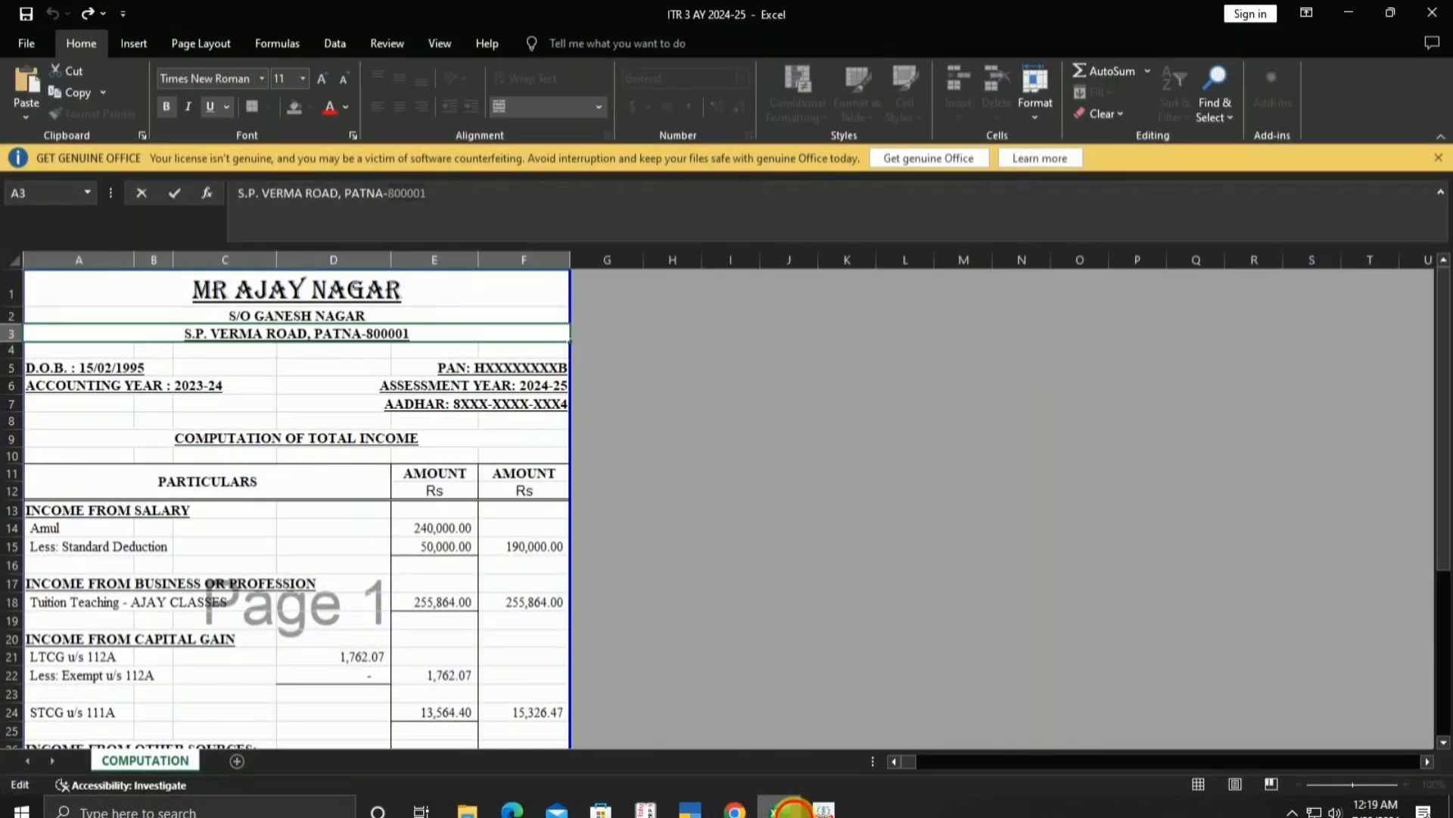
left_click(824, 809)
type("240000")
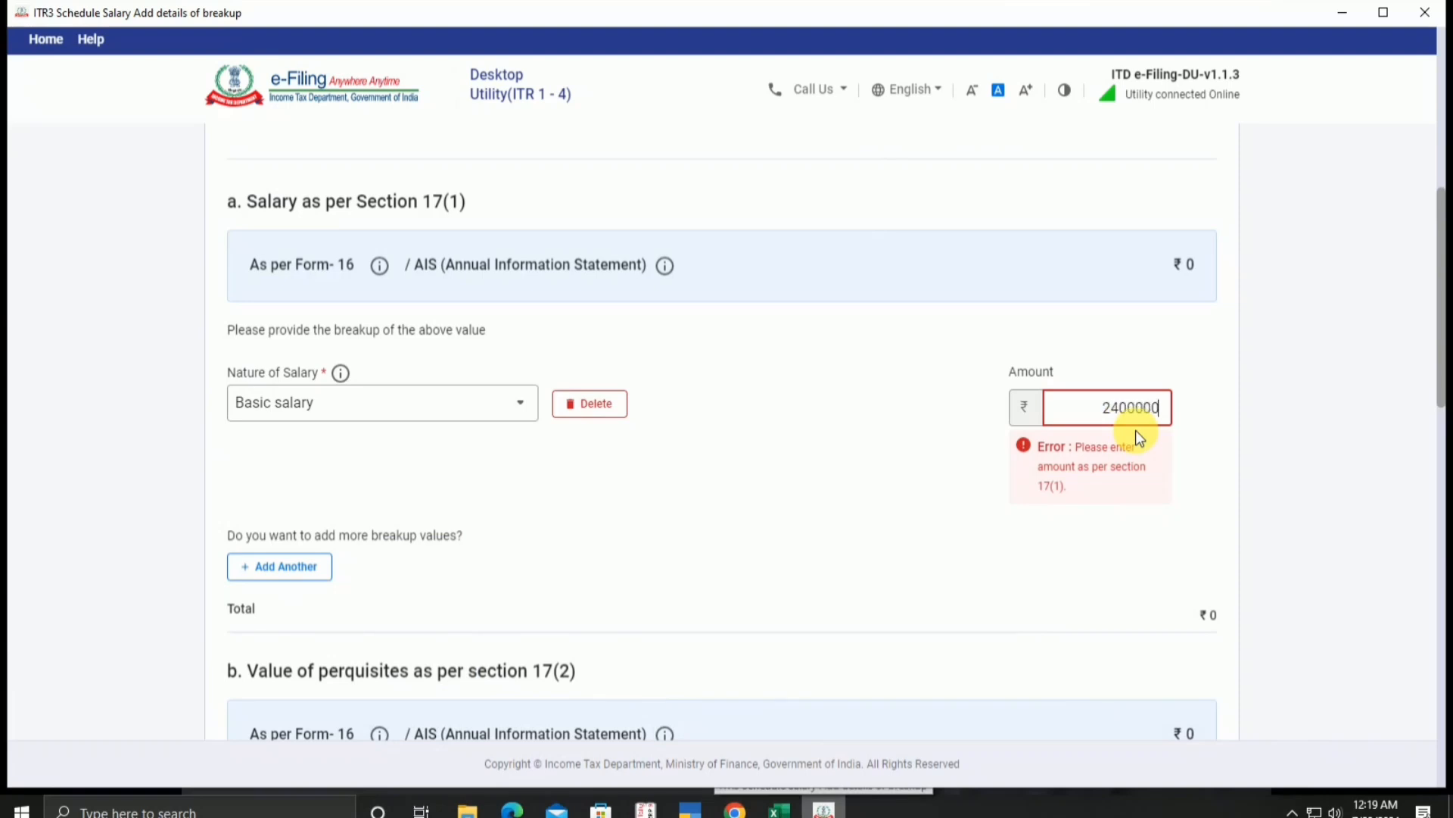
key("BackSpace")
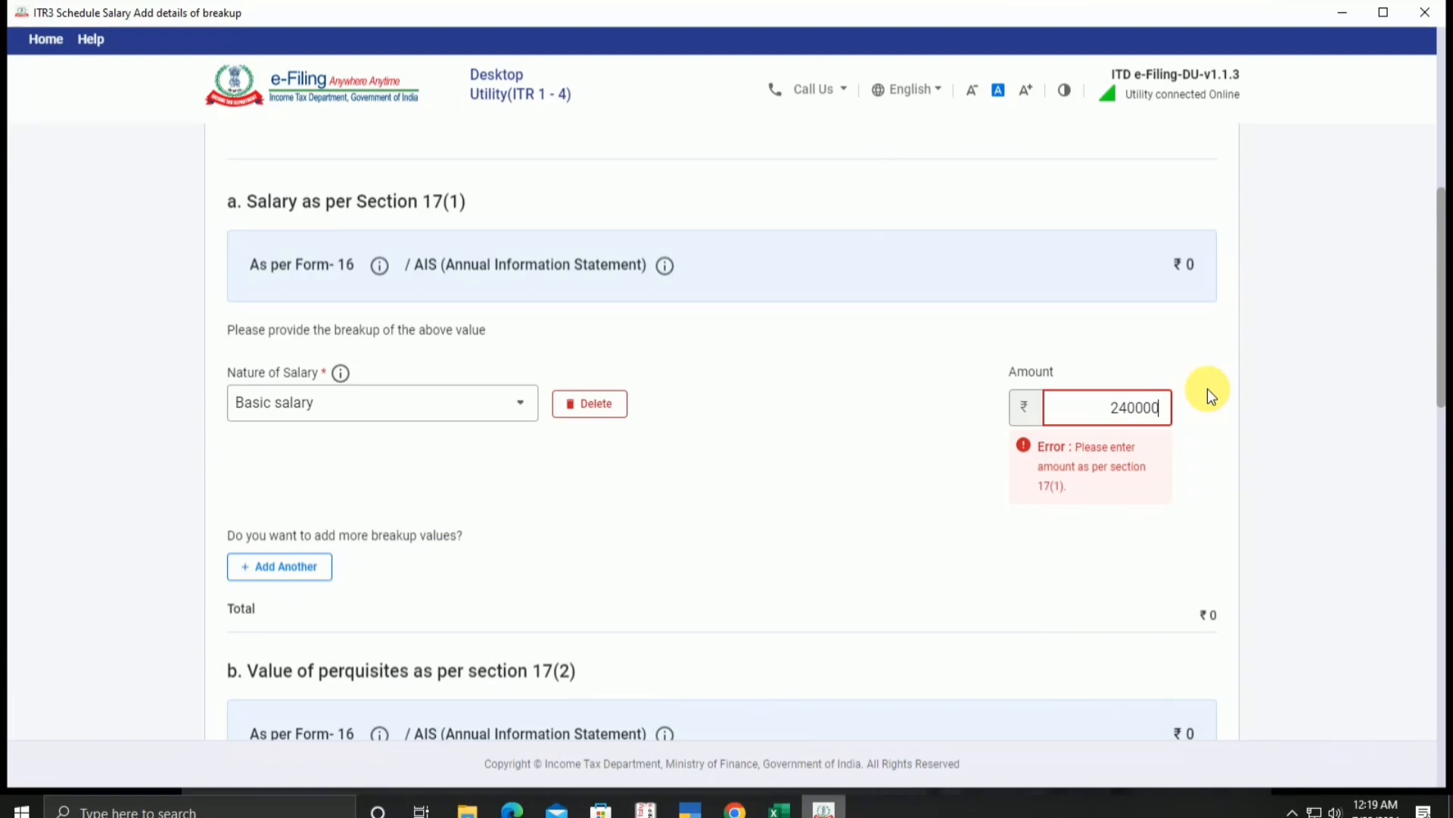
left_click(1206, 388)
scroll(1170, 515, "down", 10)
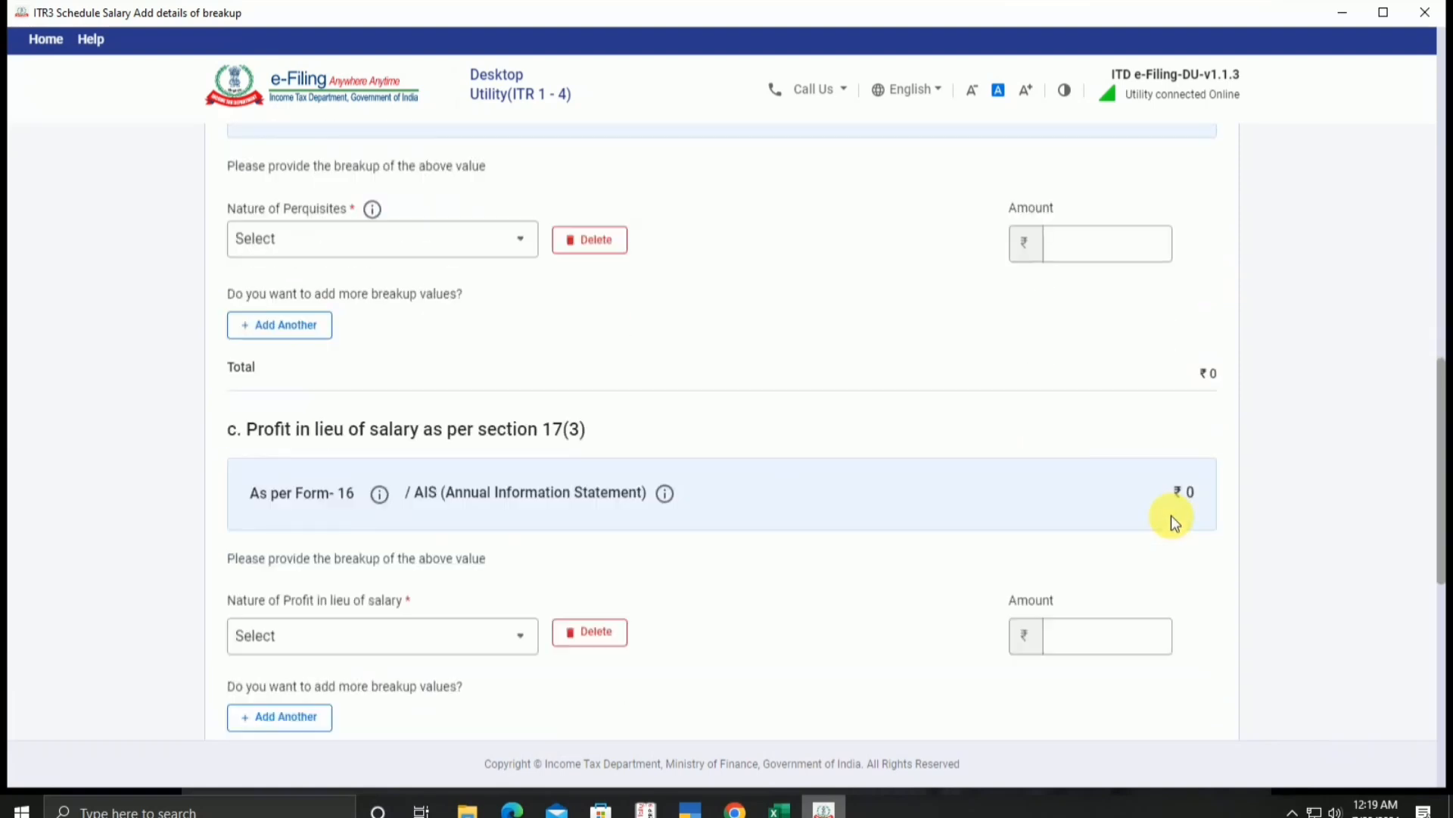
left_click(1195, 626)
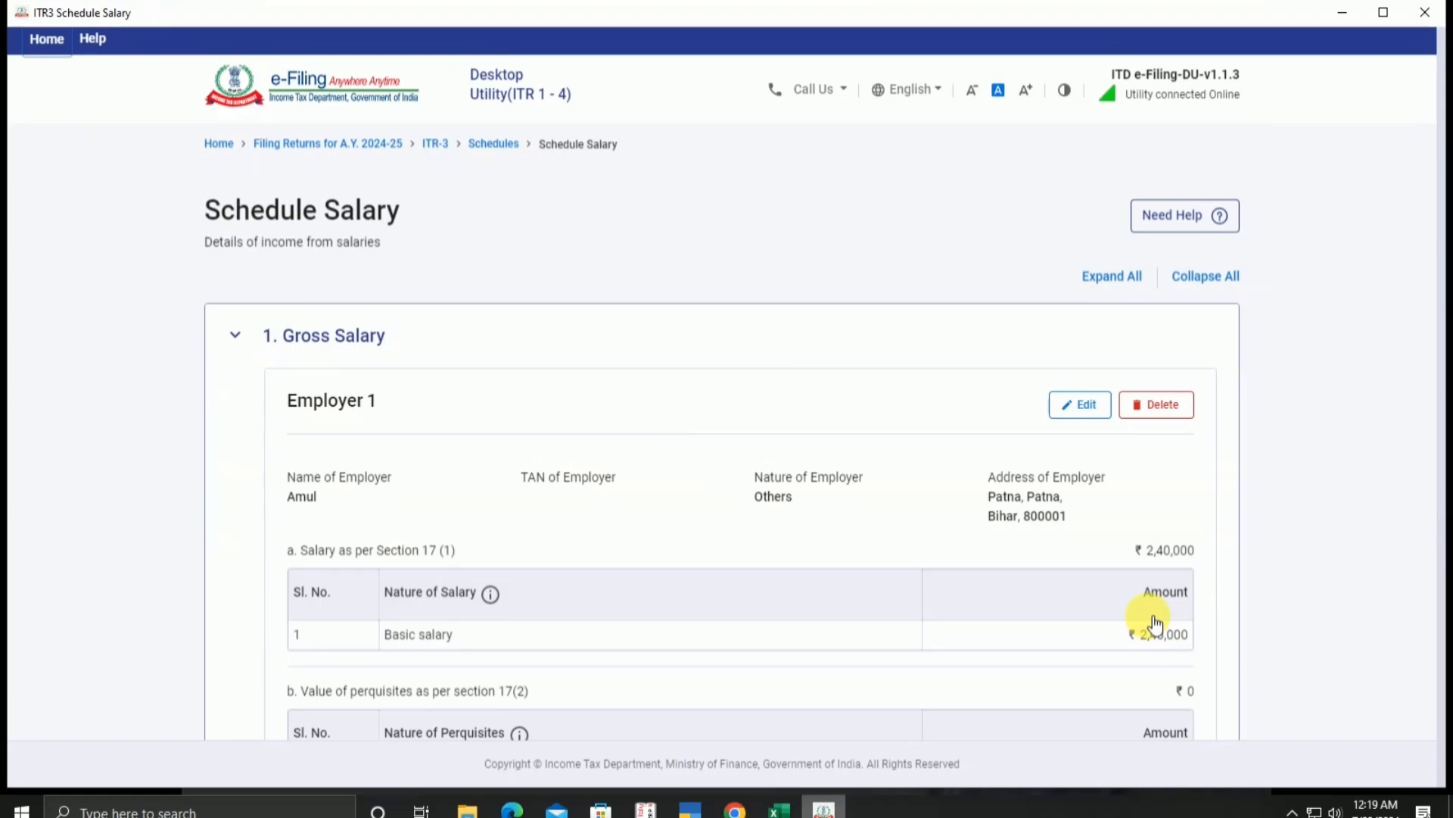
Compare the income chargeable under Salaries with the salary total in the Excel computation, and confirm Schedule Salary.
scroll(1173, 598, "down", 15)
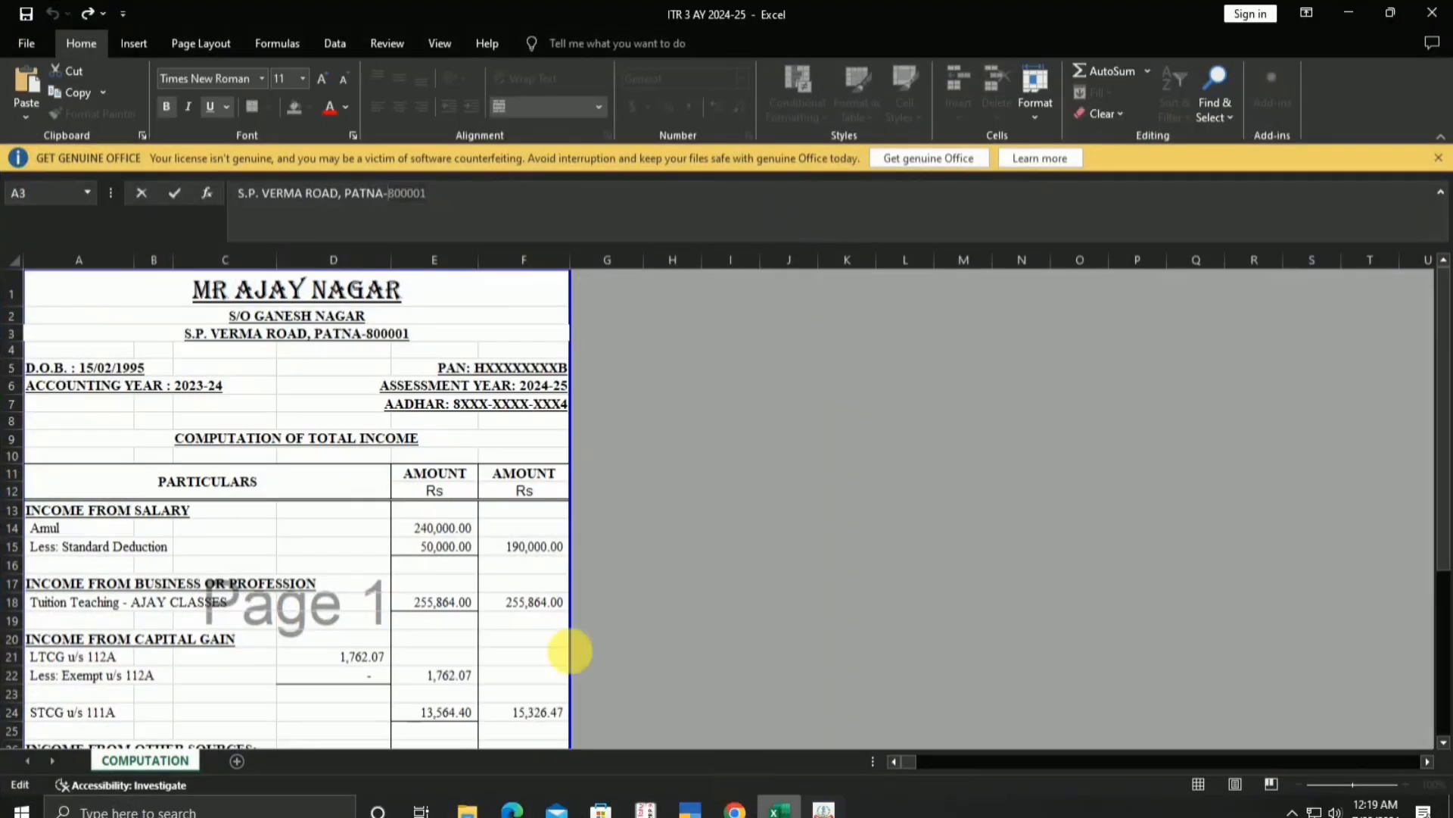
left_click(534, 546)
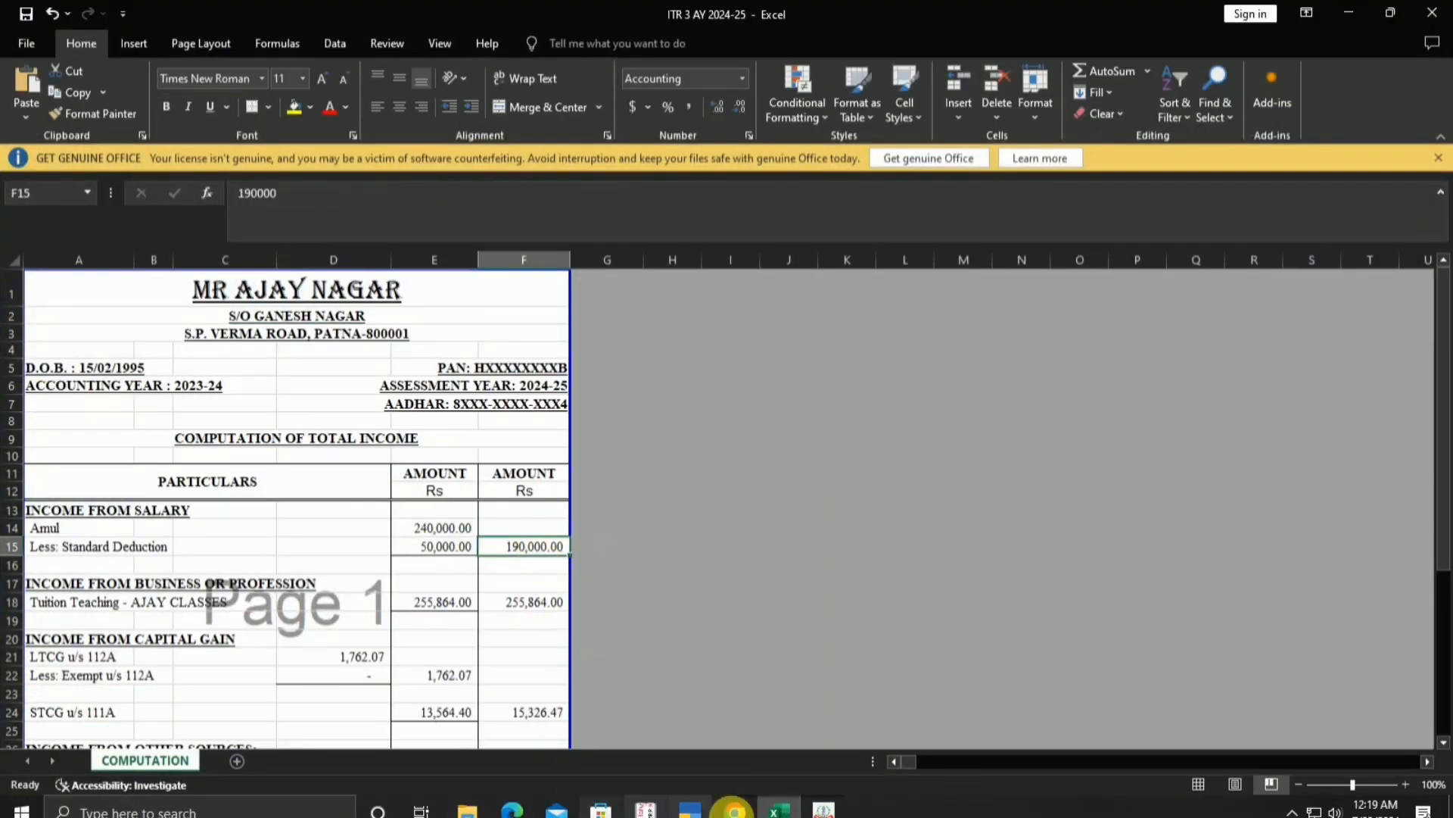
left_click(824, 808)
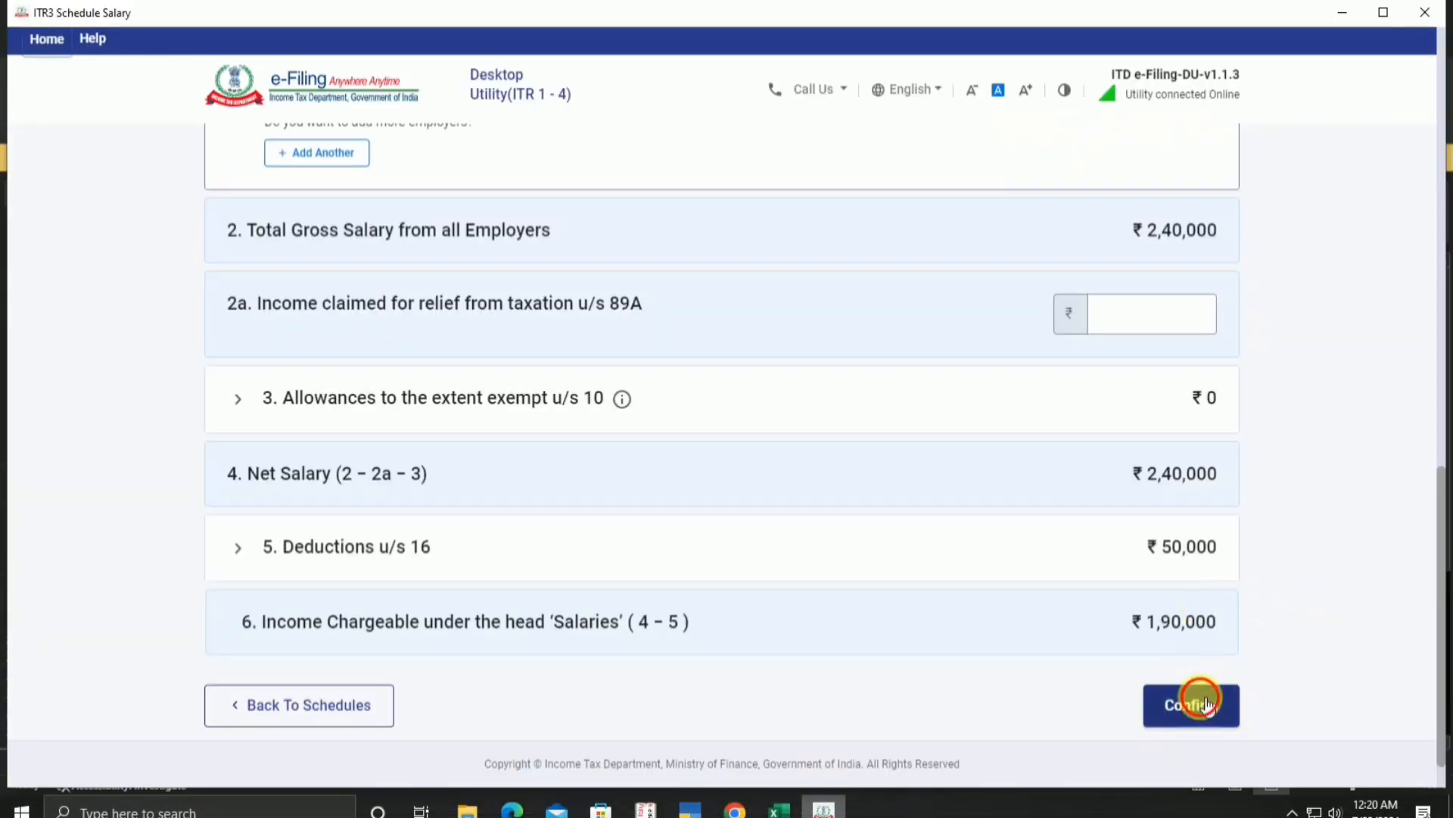
left_click(1205, 703)
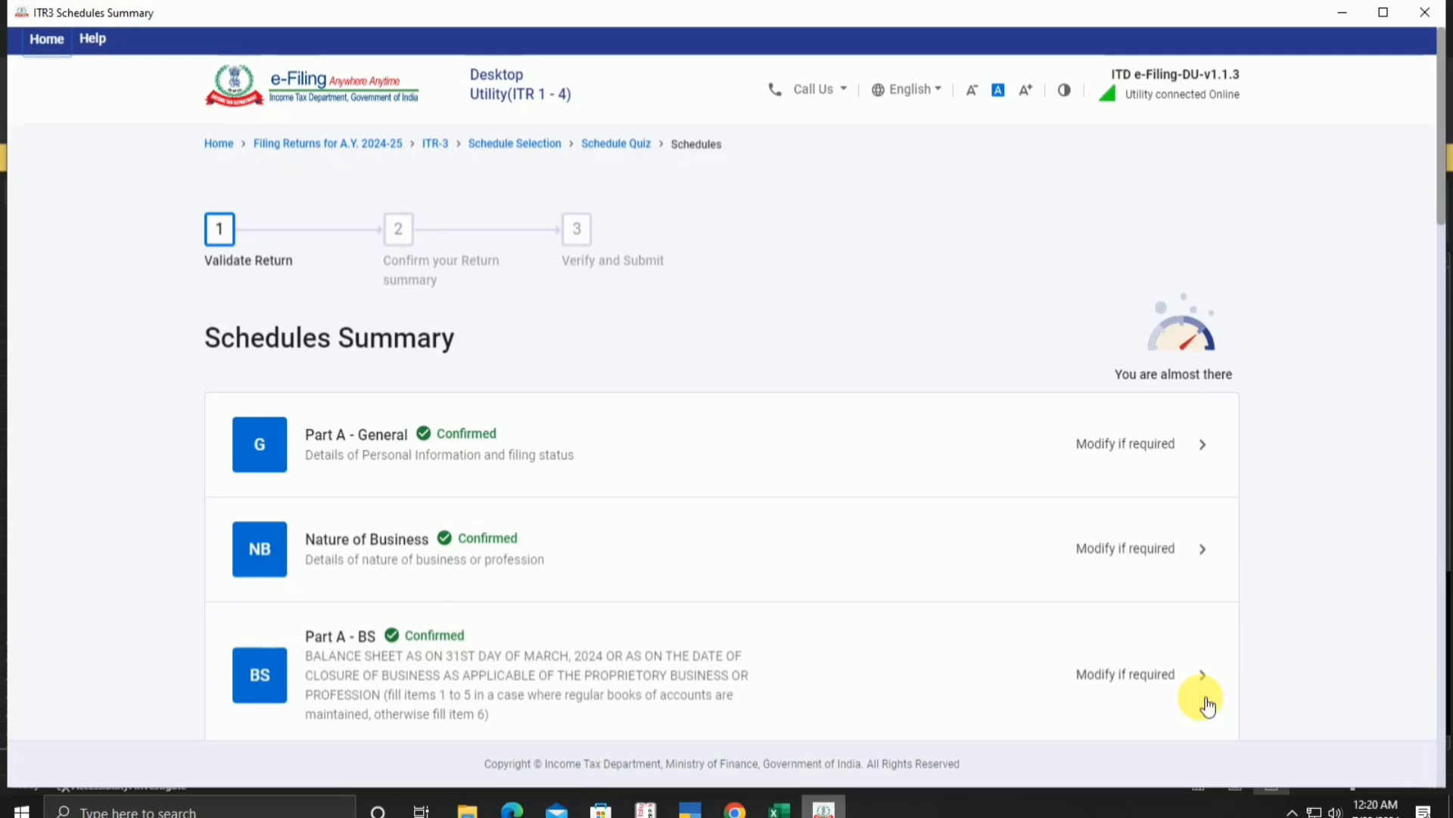
Open Schedule BP, review the business or profession income, and confirm the schedule.
scroll(1064, 648, "down", 6)
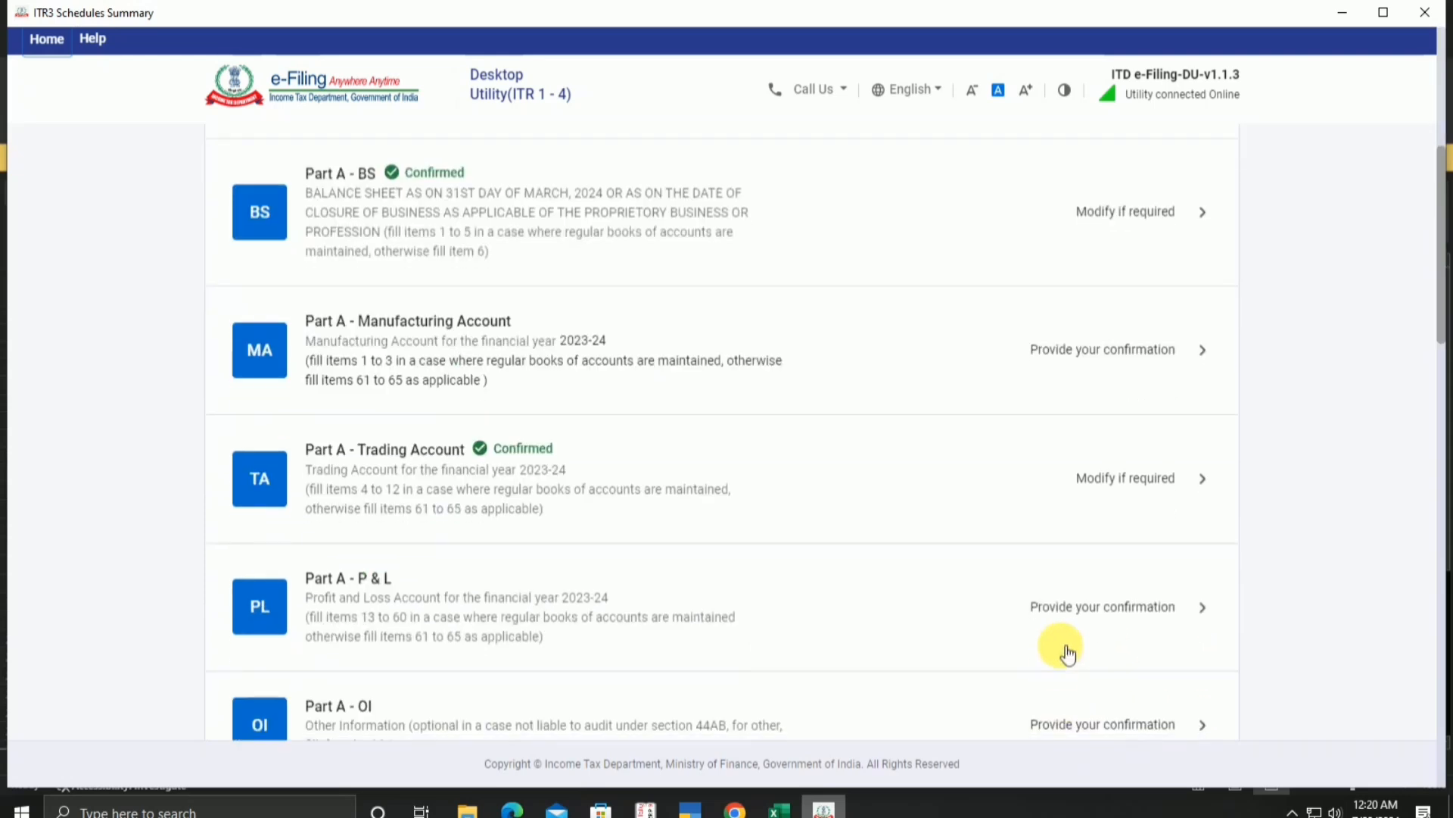
scroll(692, 253, "down", 3)
scroll(674, 318, "down", 3)
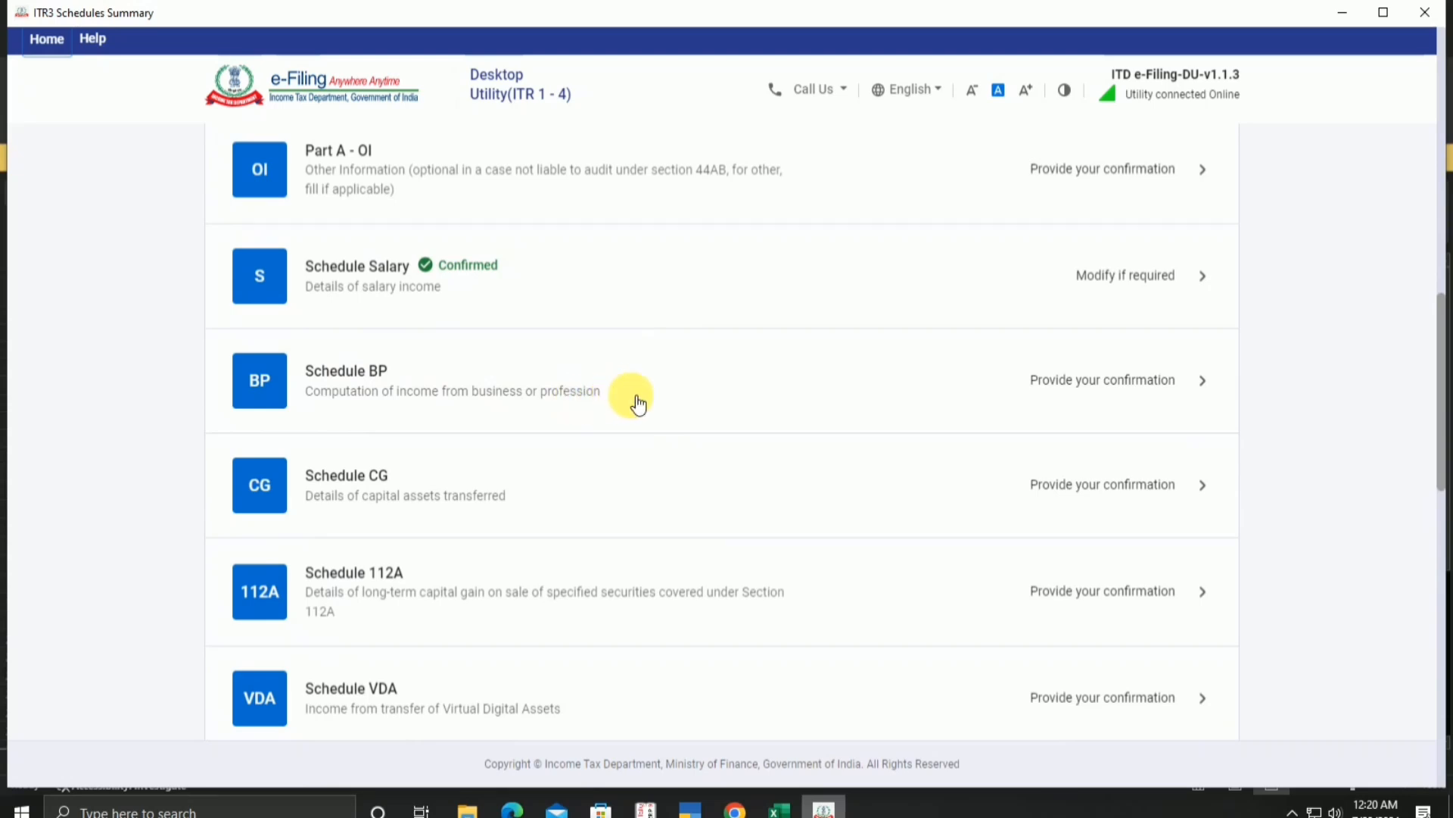
left_click(1076, 393)
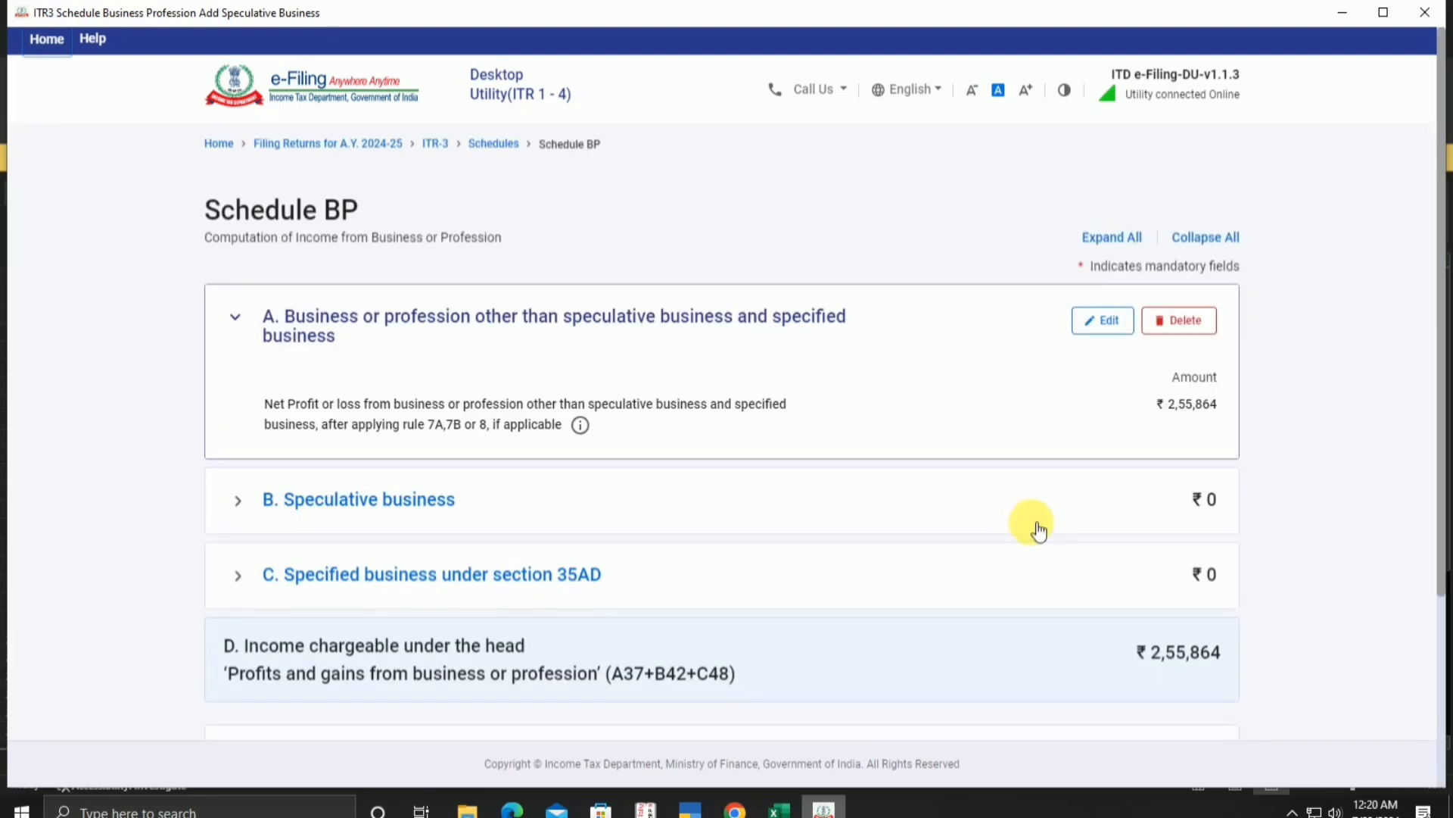
scroll(1037, 522, "down", 3)
left_click(1196, 598)
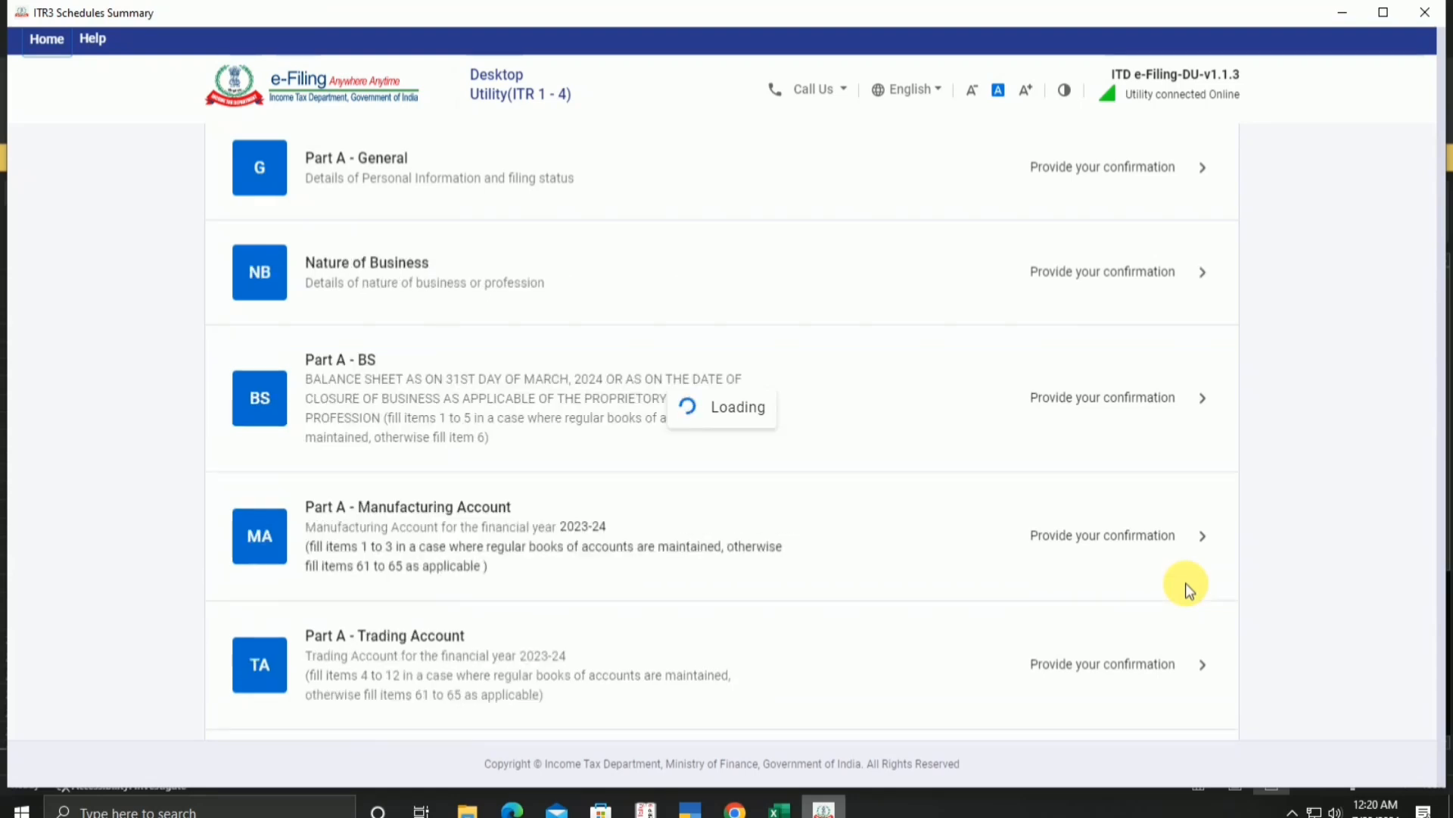
Open Schedule CG from the schedules summary and acknowledge the notice about quarterly computation of interest u/s 234C.
scroll(1193, 593, "up", 3)
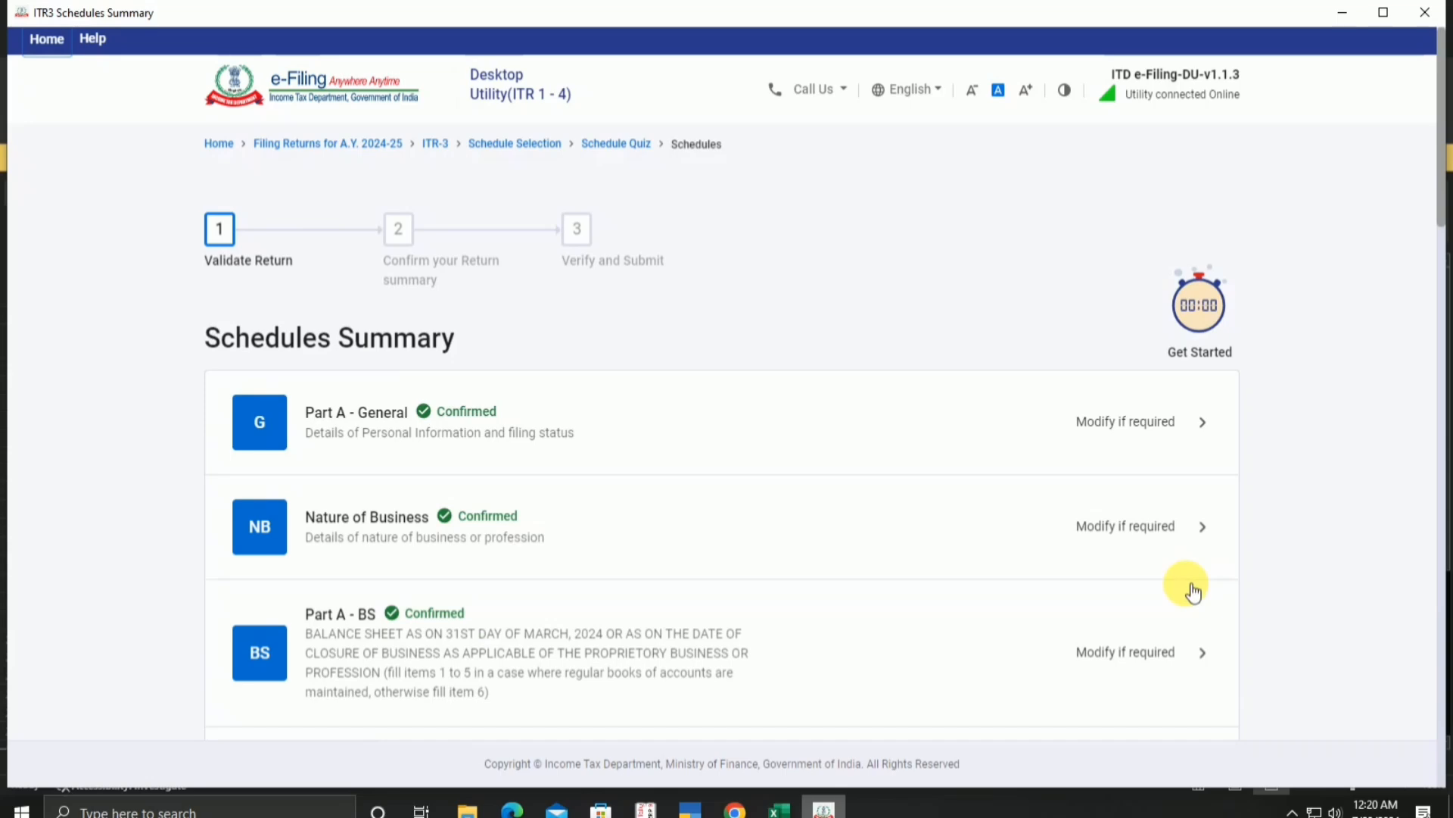
scroll(1193, 592, "down", 10)
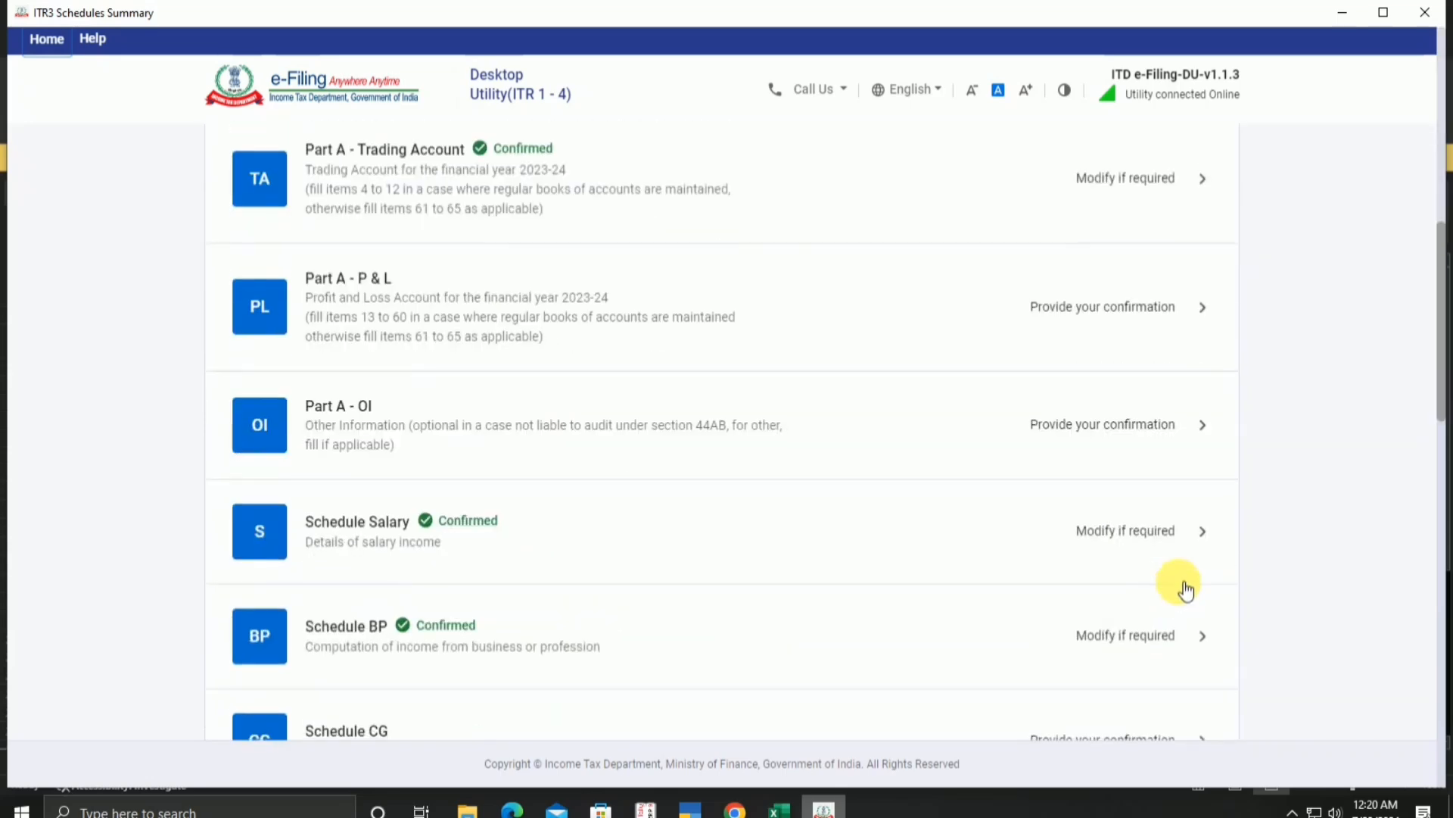
scroll(1191, 573, "down", 5)
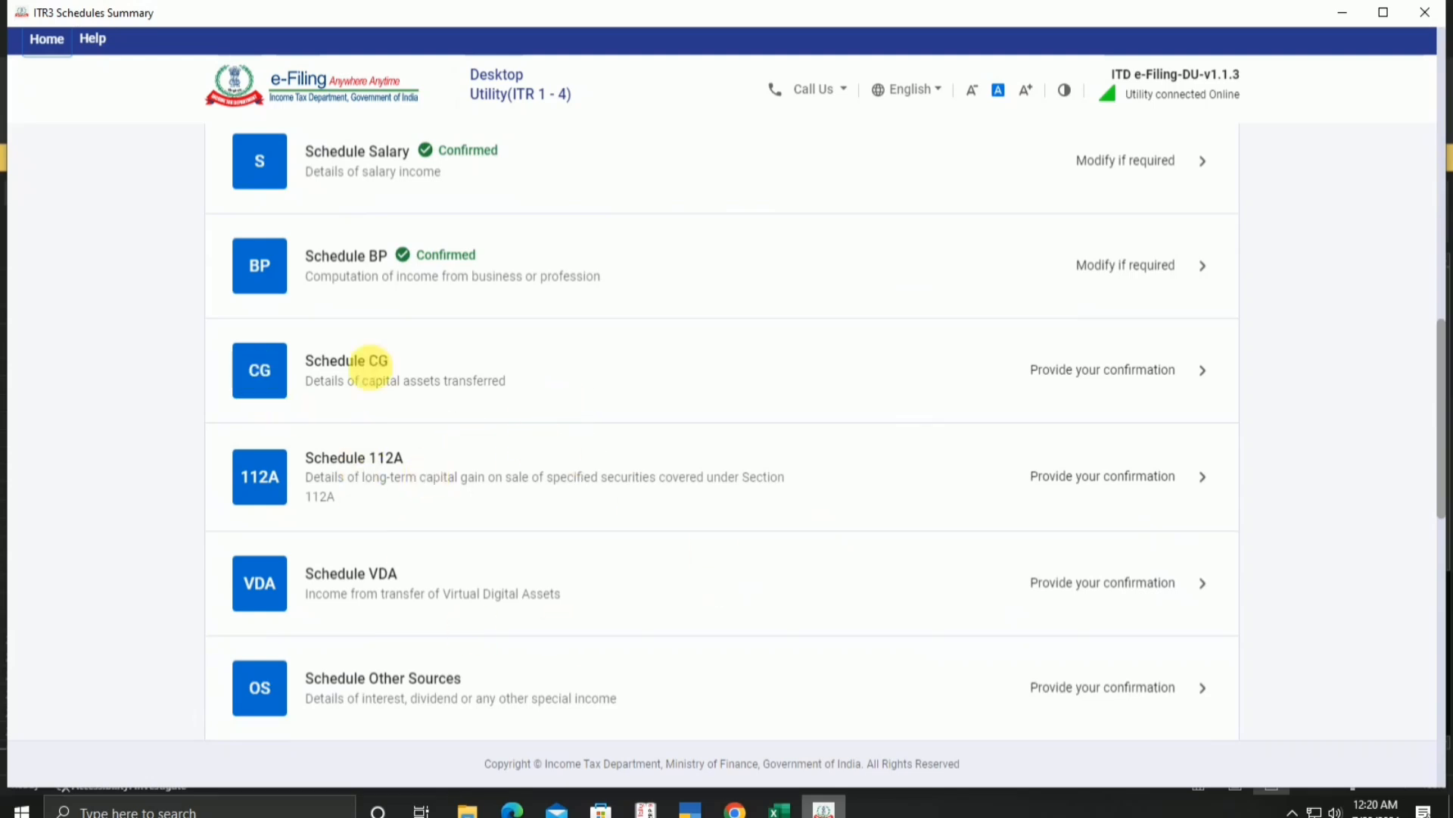
left_click(701, 378)
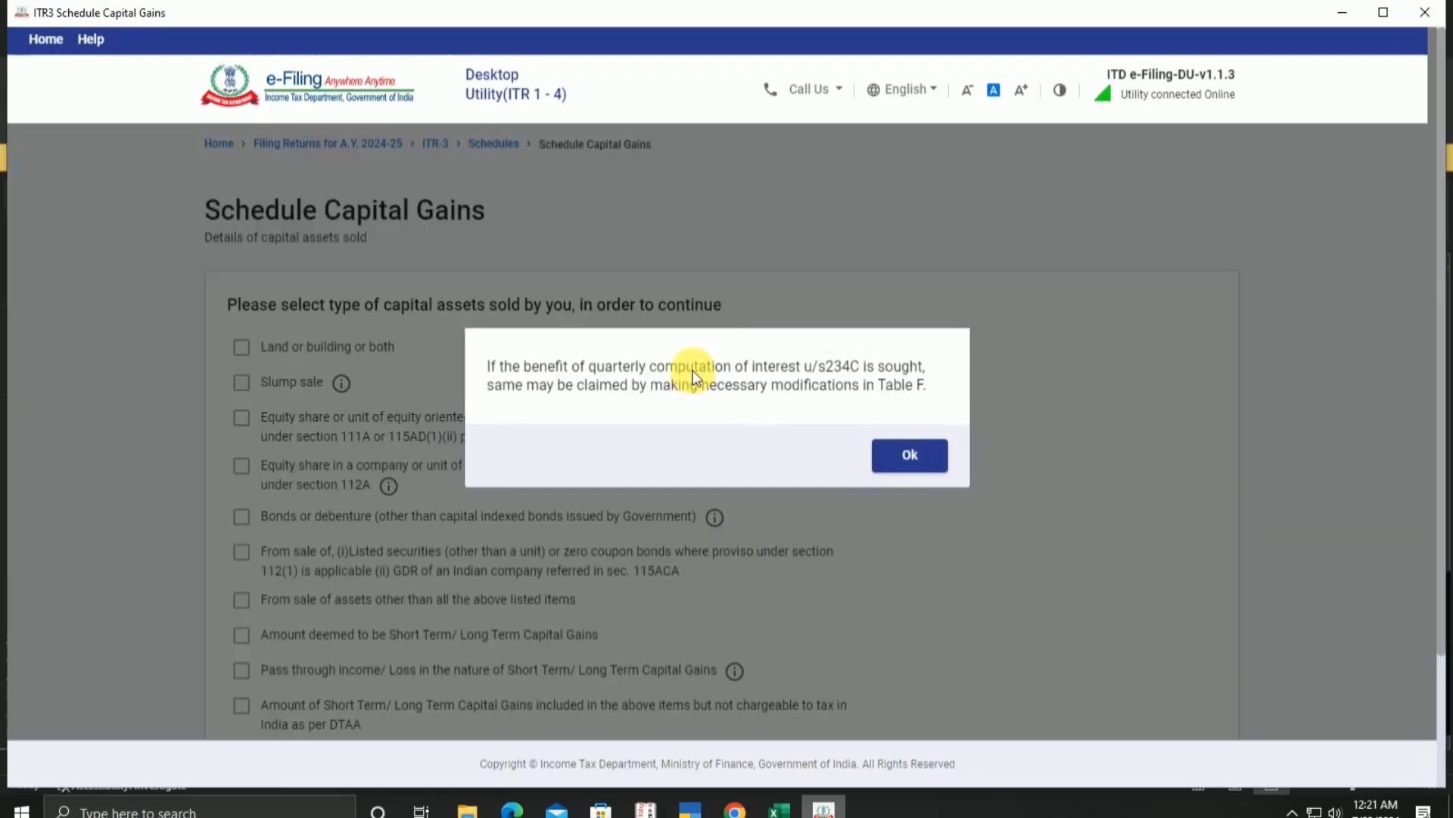
left_click(928, 455)
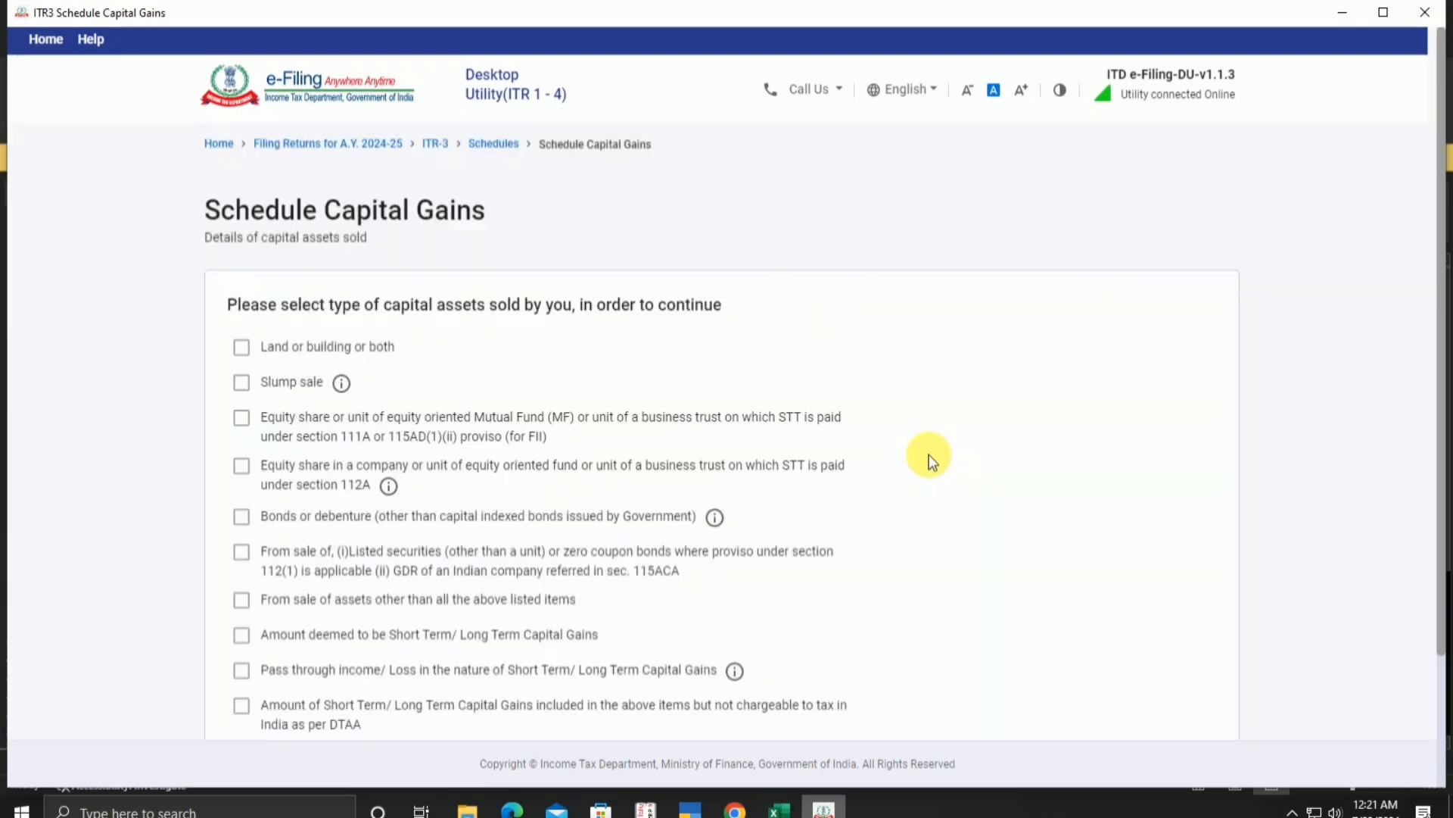
Select the section 111A and section 112A equity share/mutual fund asset types as capital assets sold and continue to their details.
scroll(929, 455, "down", 2)
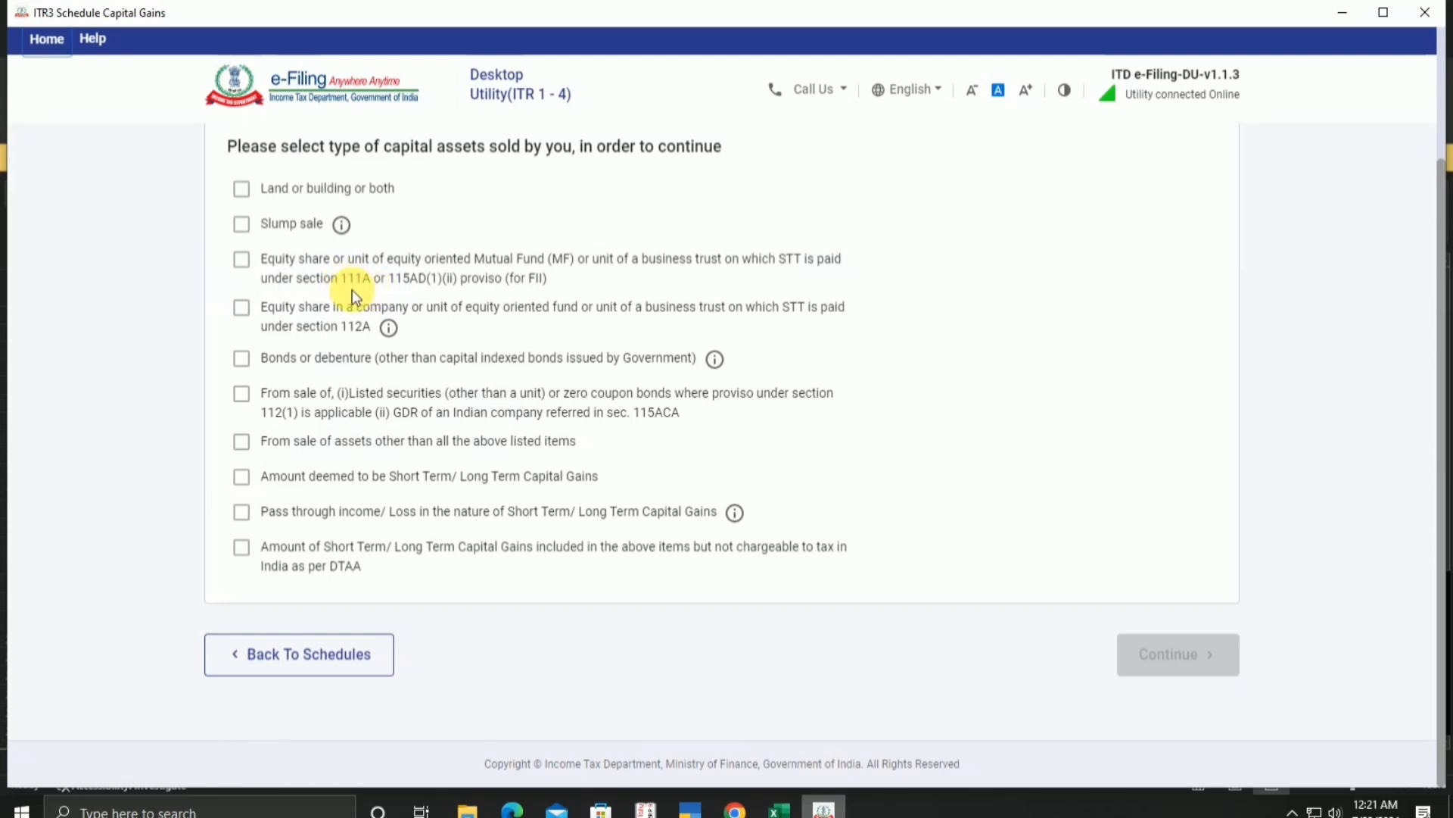
left_click(242, 260)
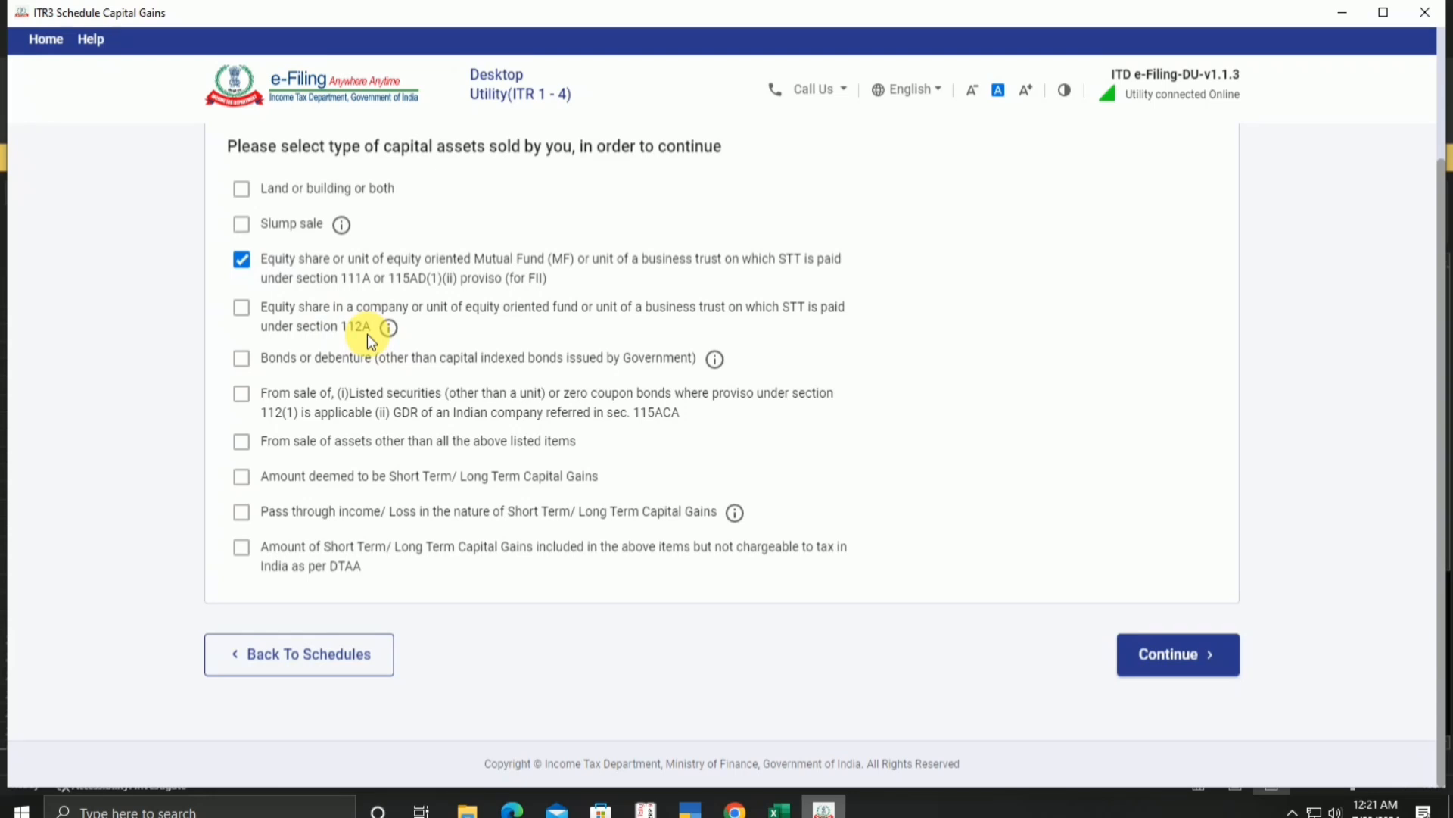
scroll(163, 330, "up", 2)
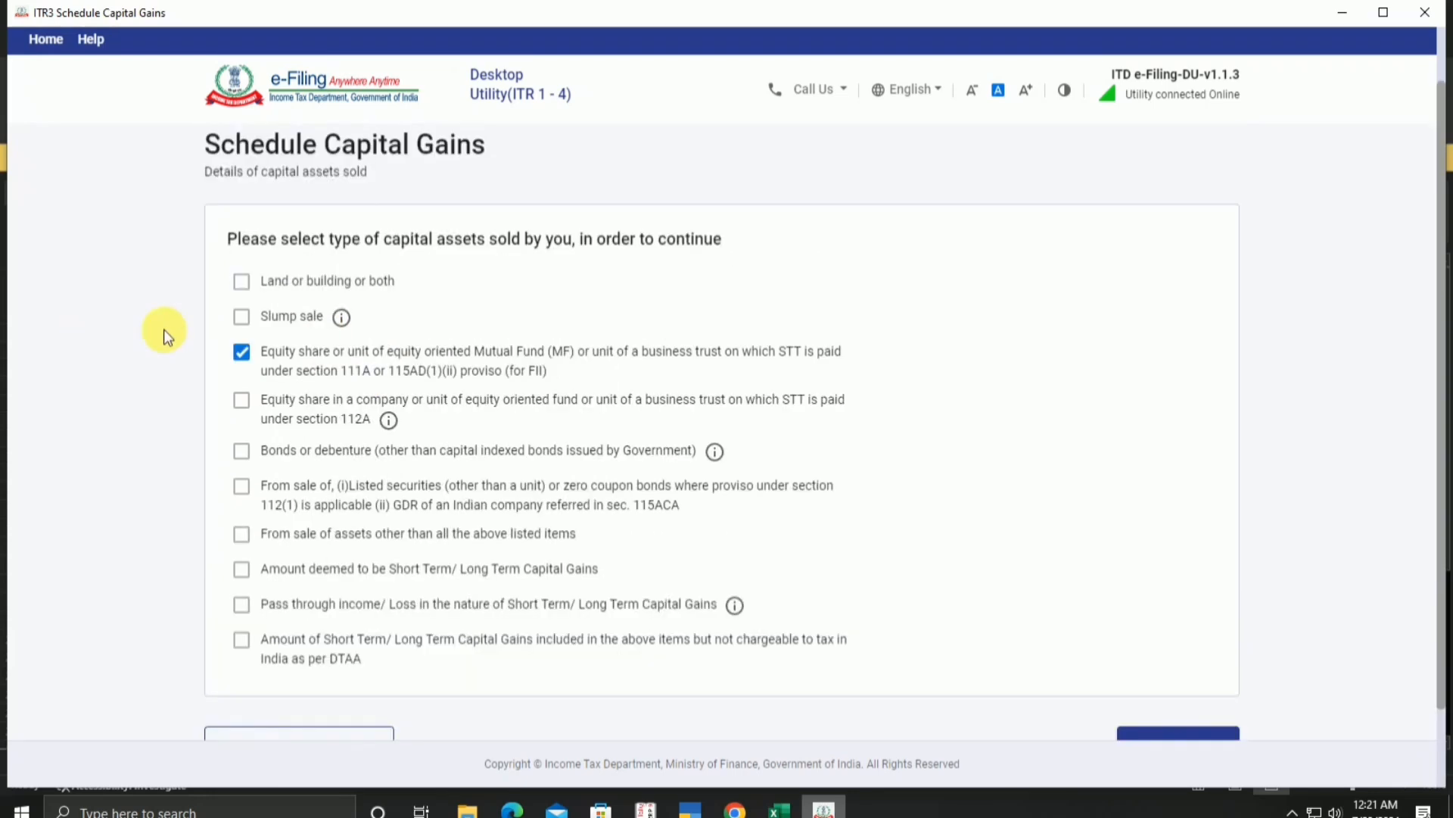
left_click(250, 409)
scroll(1151, 601, "down", 2)
left_click(1193, 744)
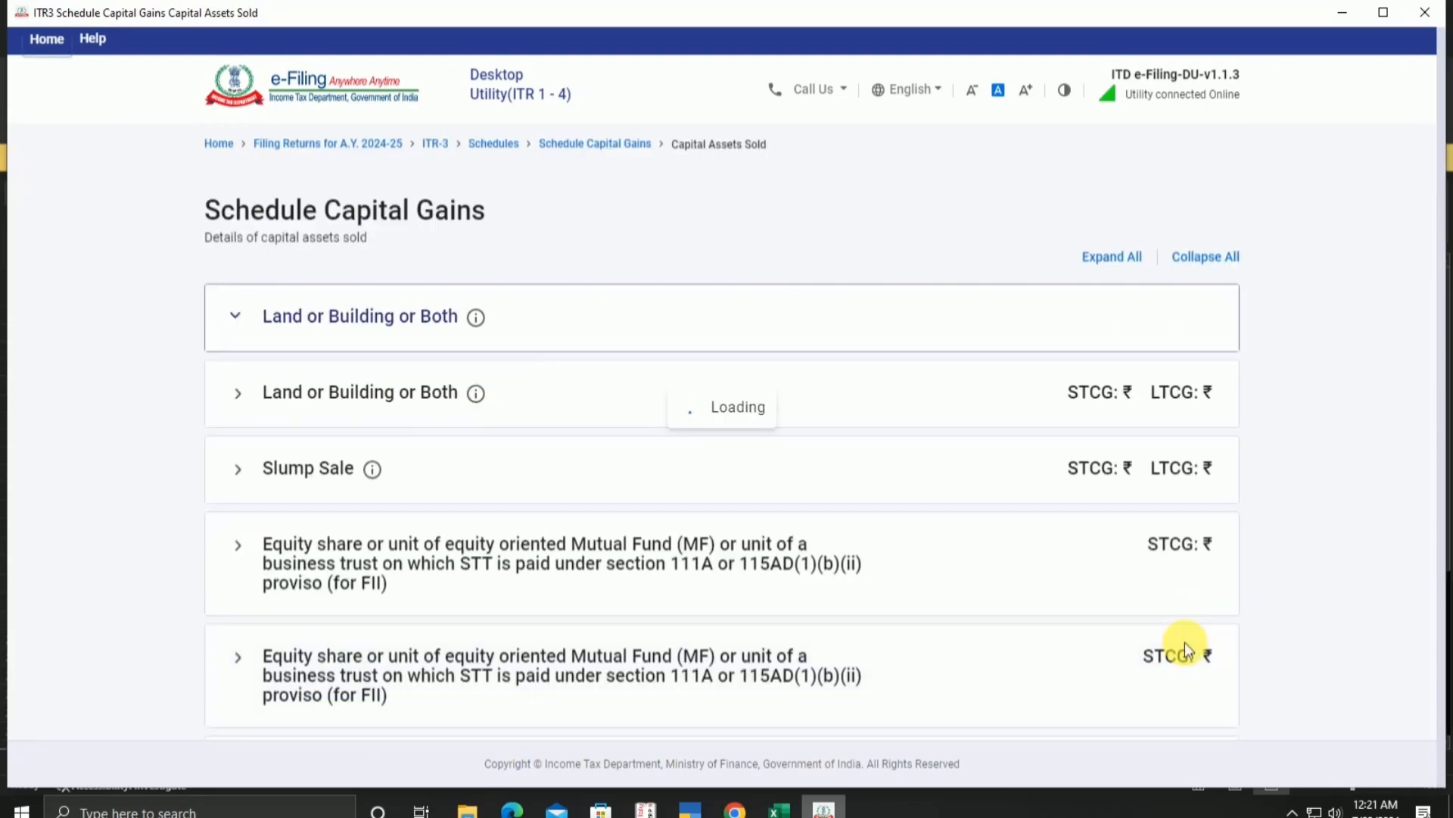
Check the LTCG u/s 112A and STCG u/s 111A figures in the Excel computation and return to the ITR utility.
left_click(786, 810)
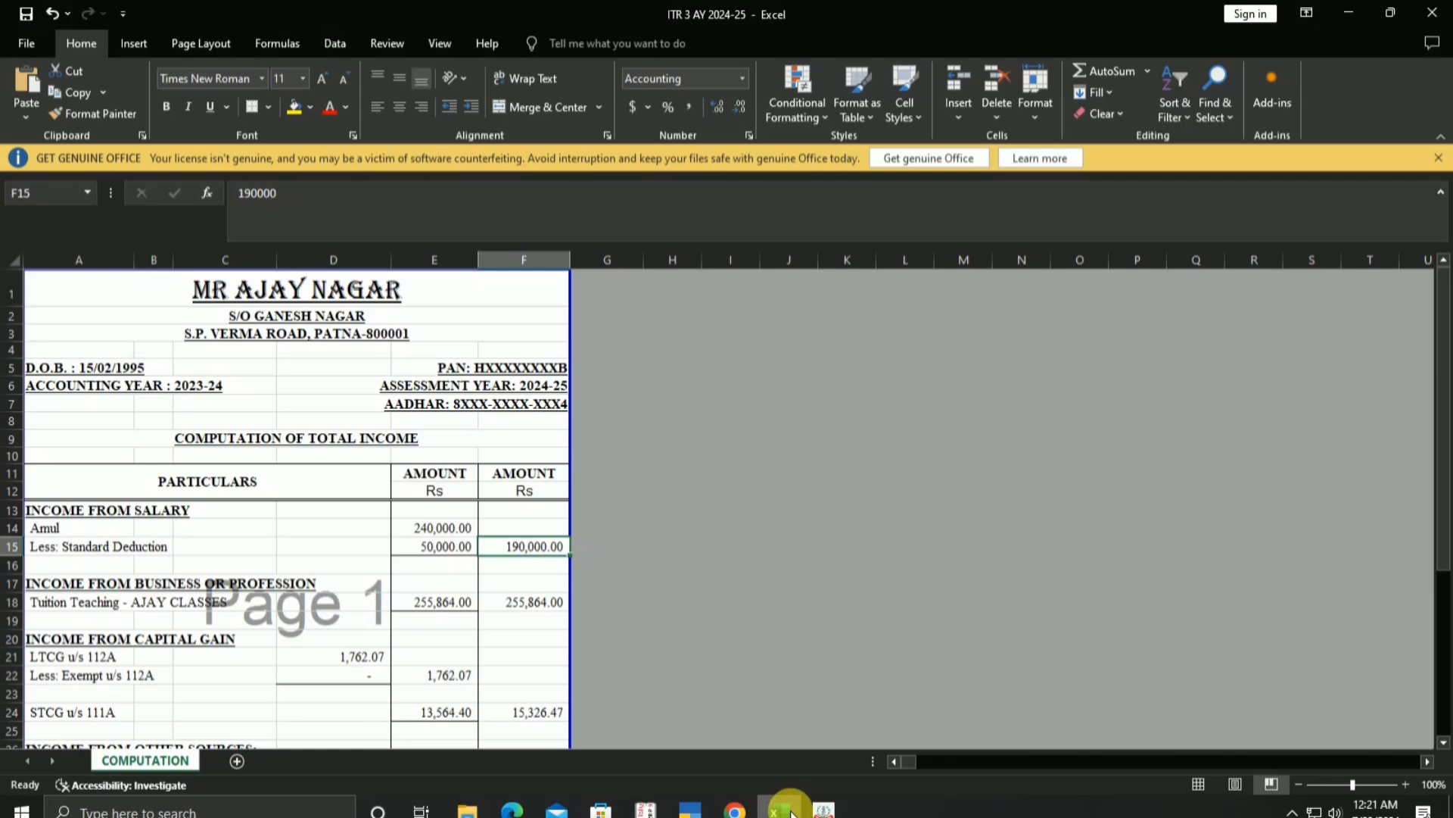
scroll(669, 646, "down", 1)
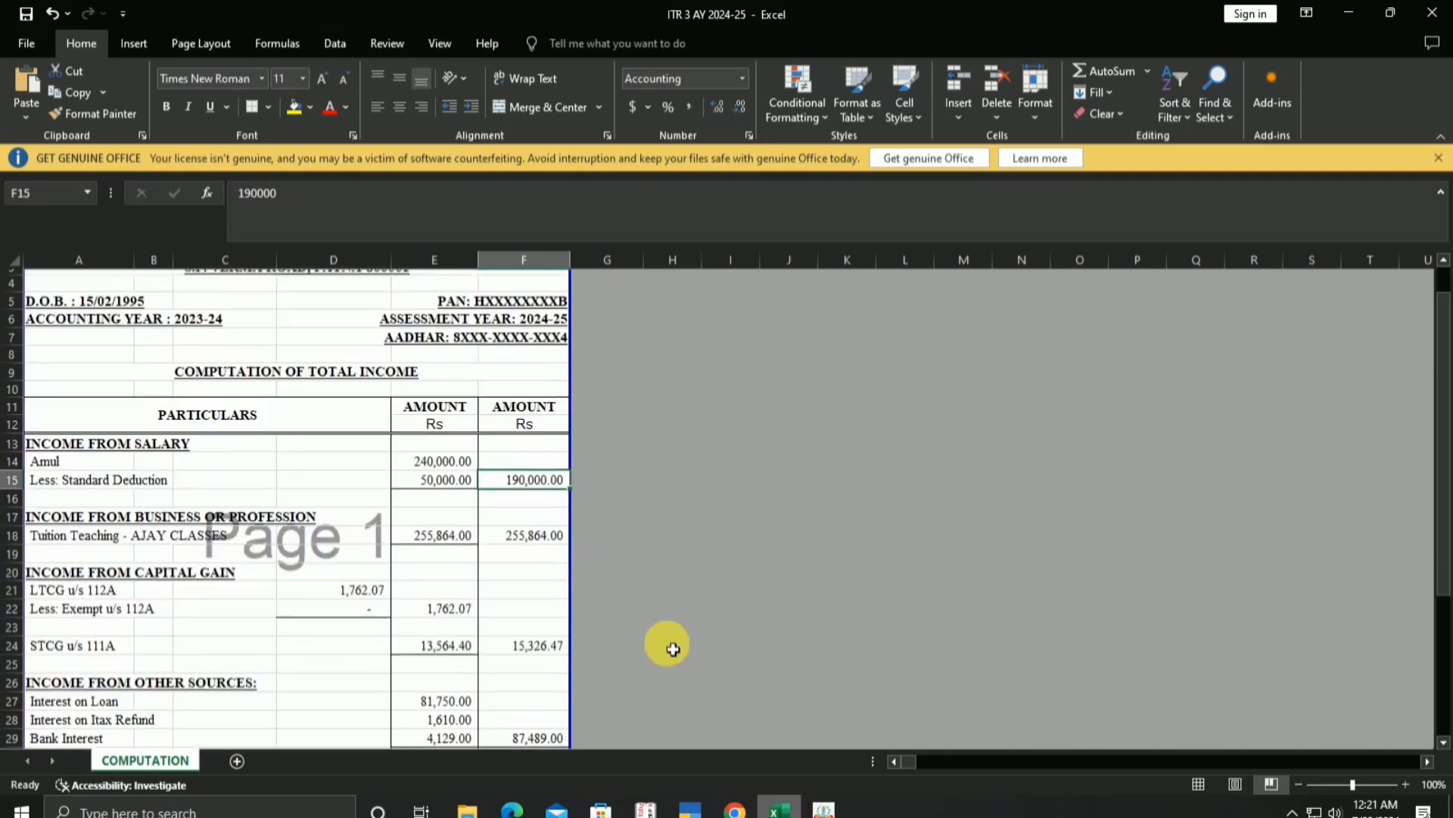
left_click(823, 810)
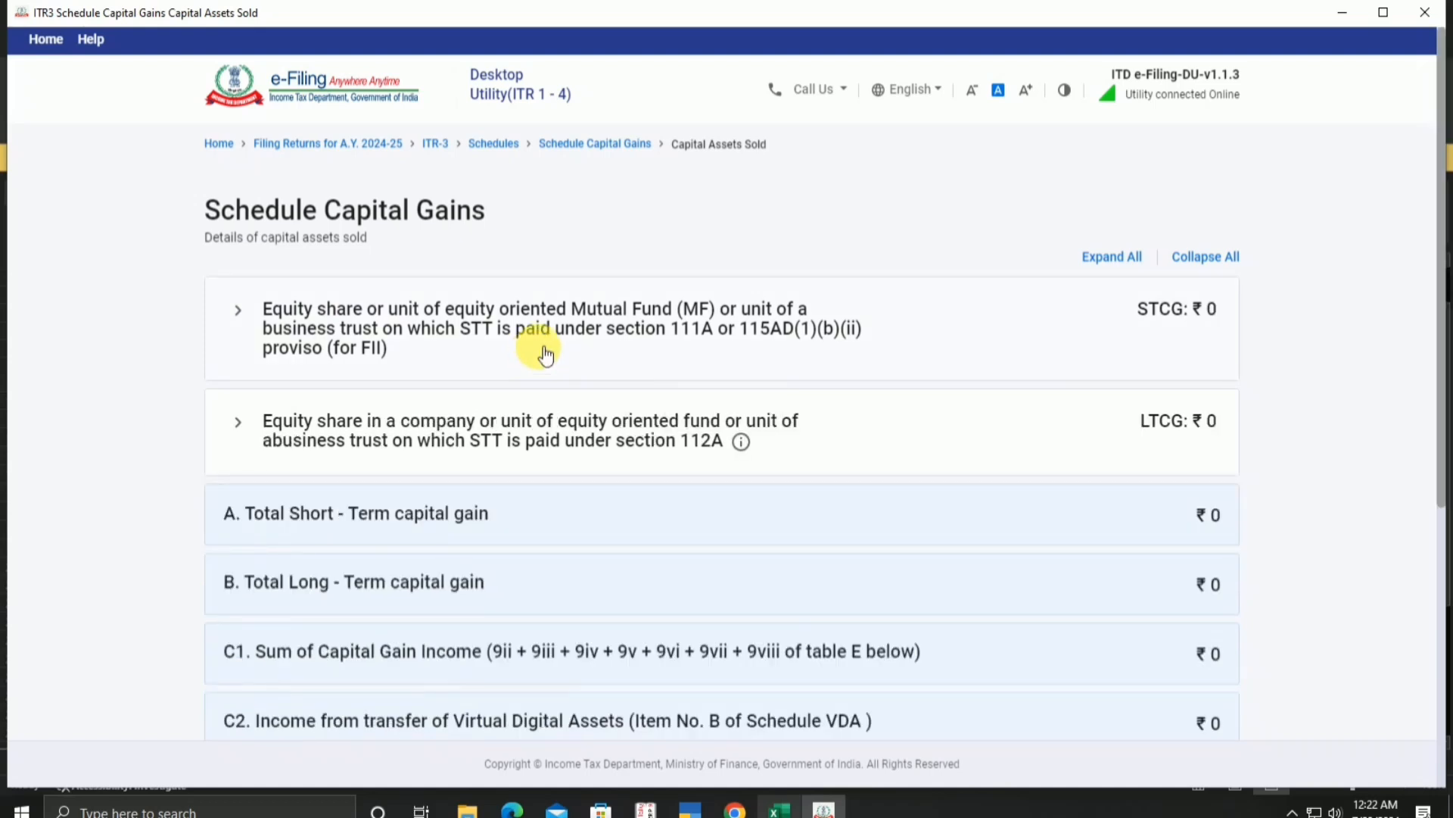
Start adding sale details for STT-paid equity shares or mutual funds and choose Section 111A.
left_click(545, 354)
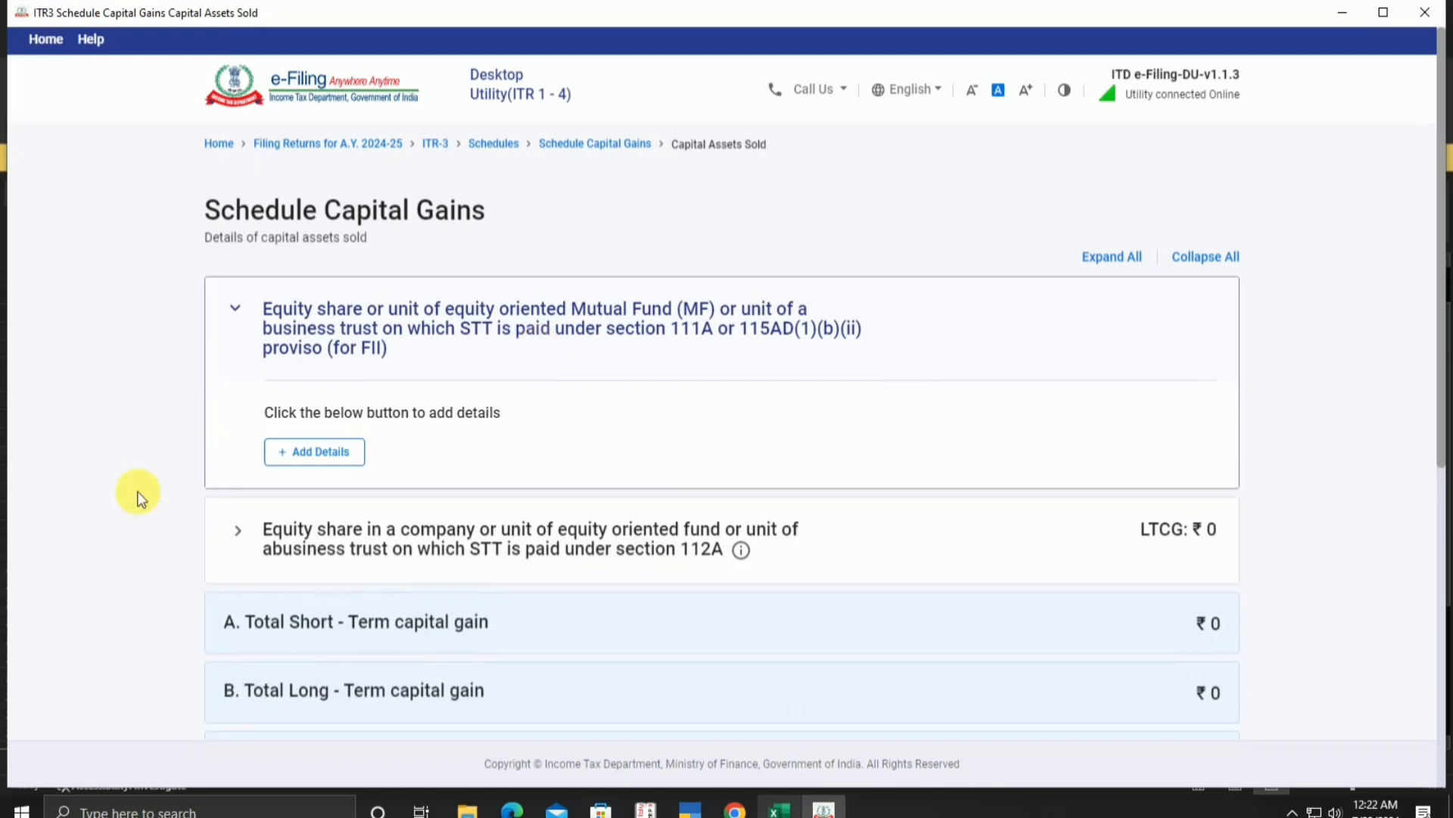
left_click(321, 454)
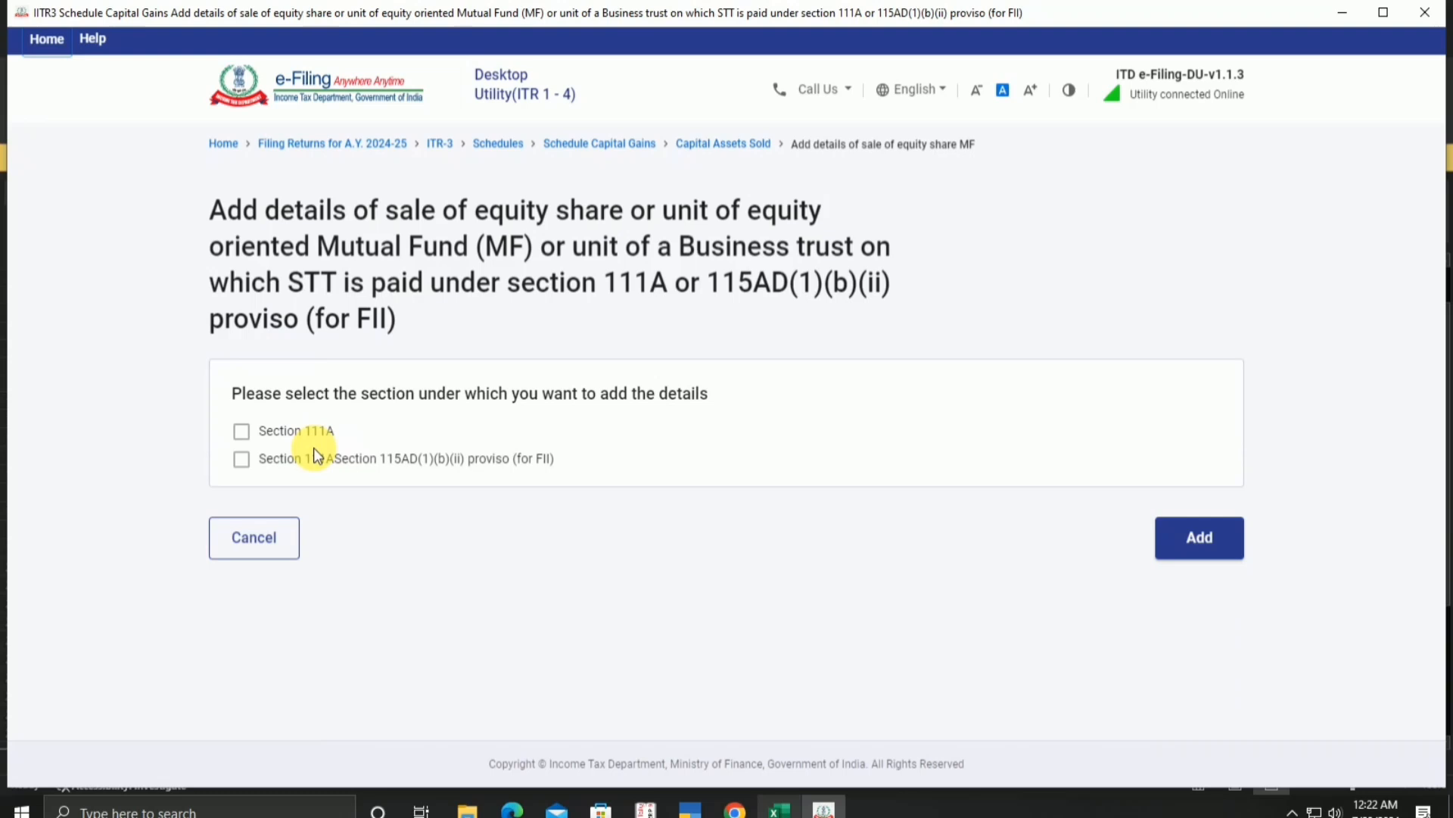
left_click(247, 436)
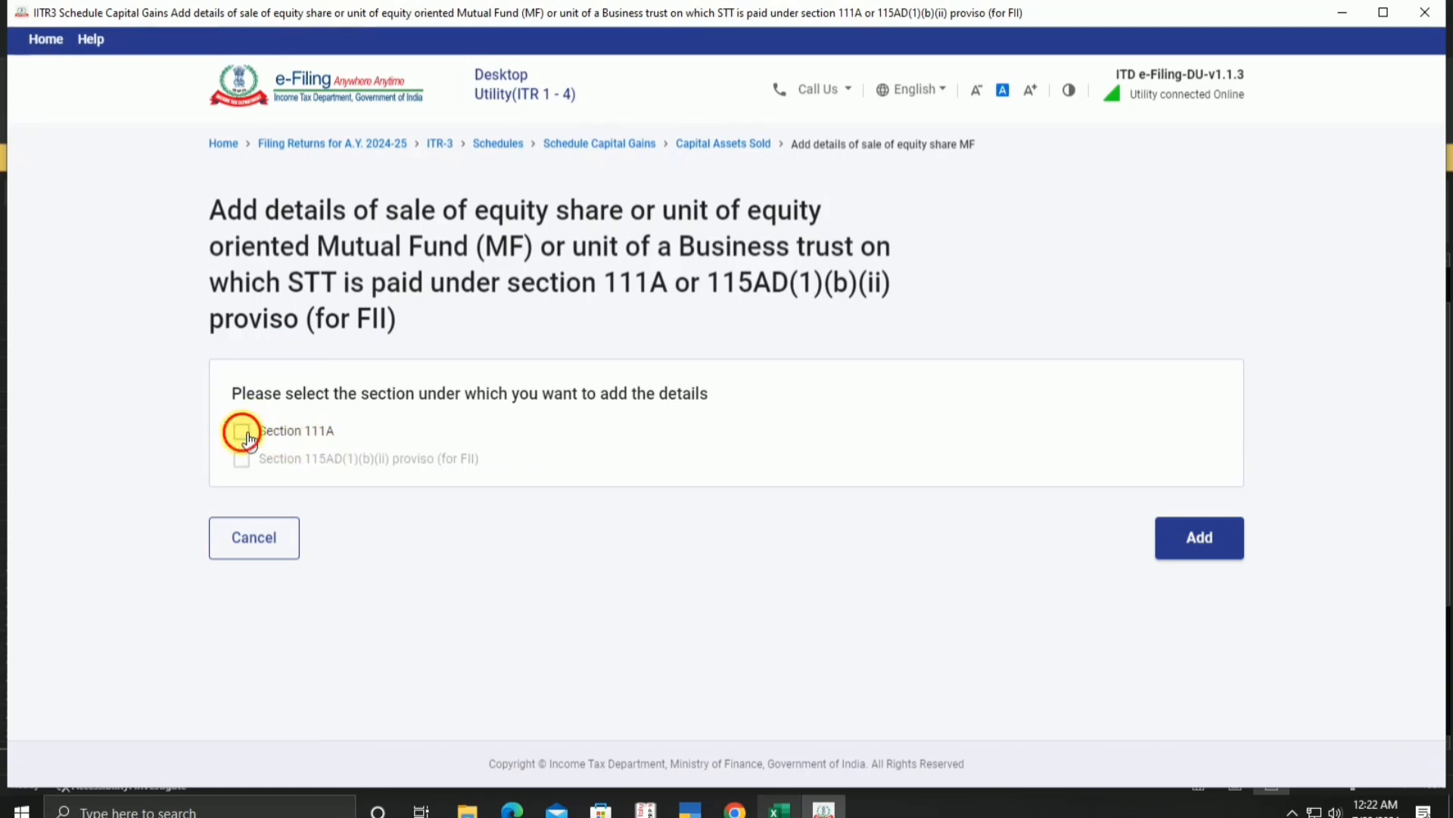
scroll(540, 359, "down", 3)
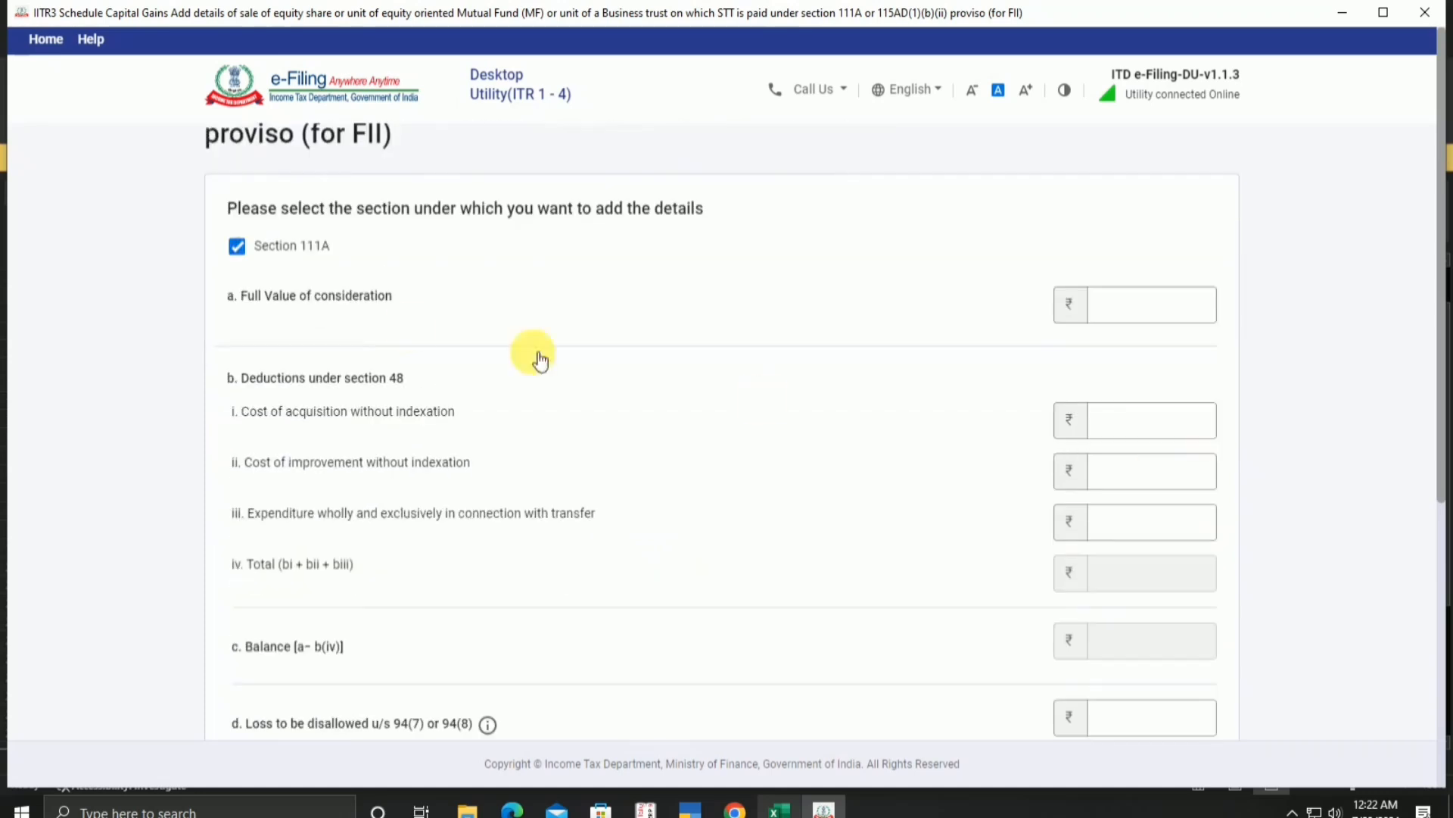
left_click(237, 246)
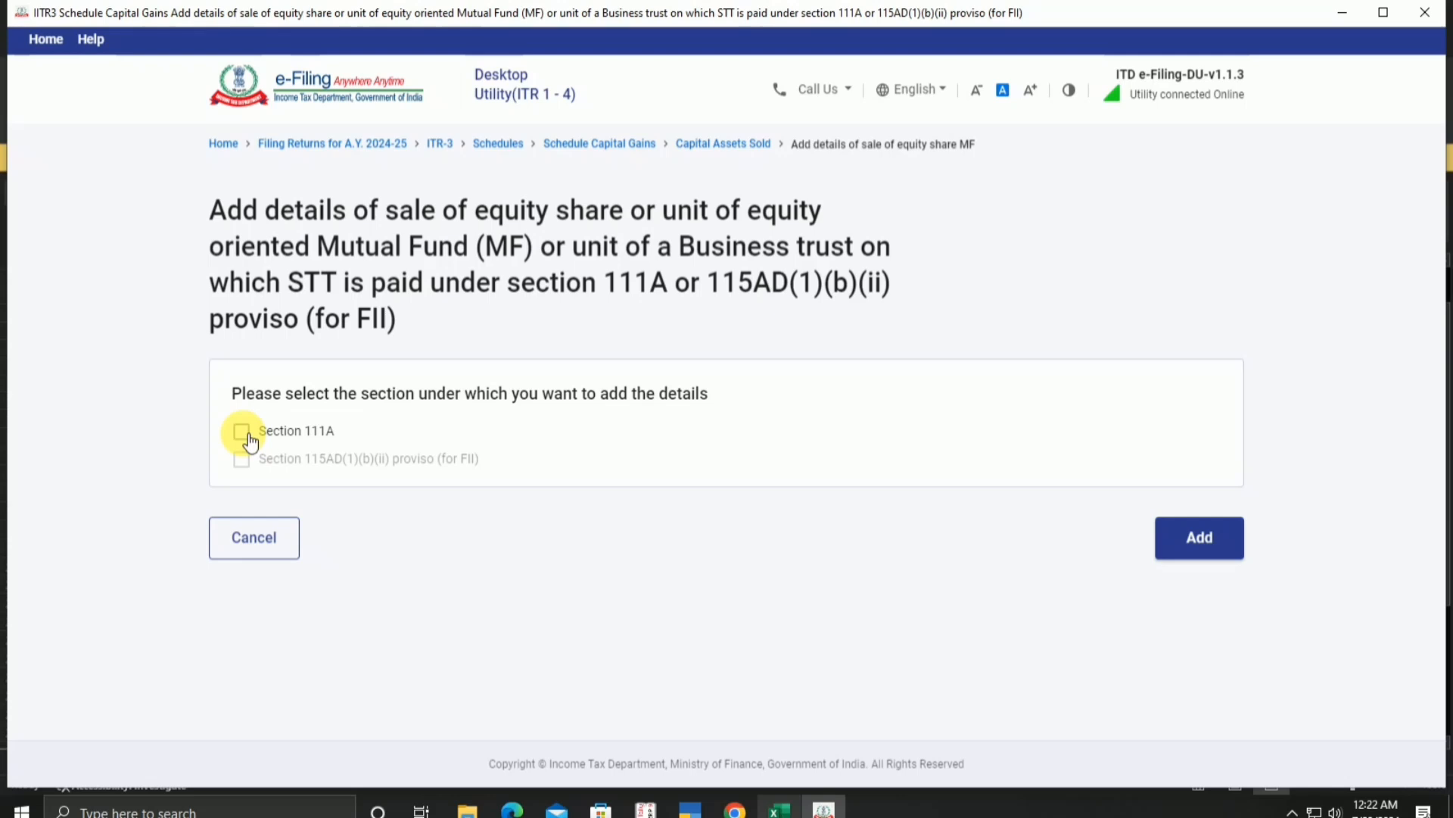
left_click(250, 437)
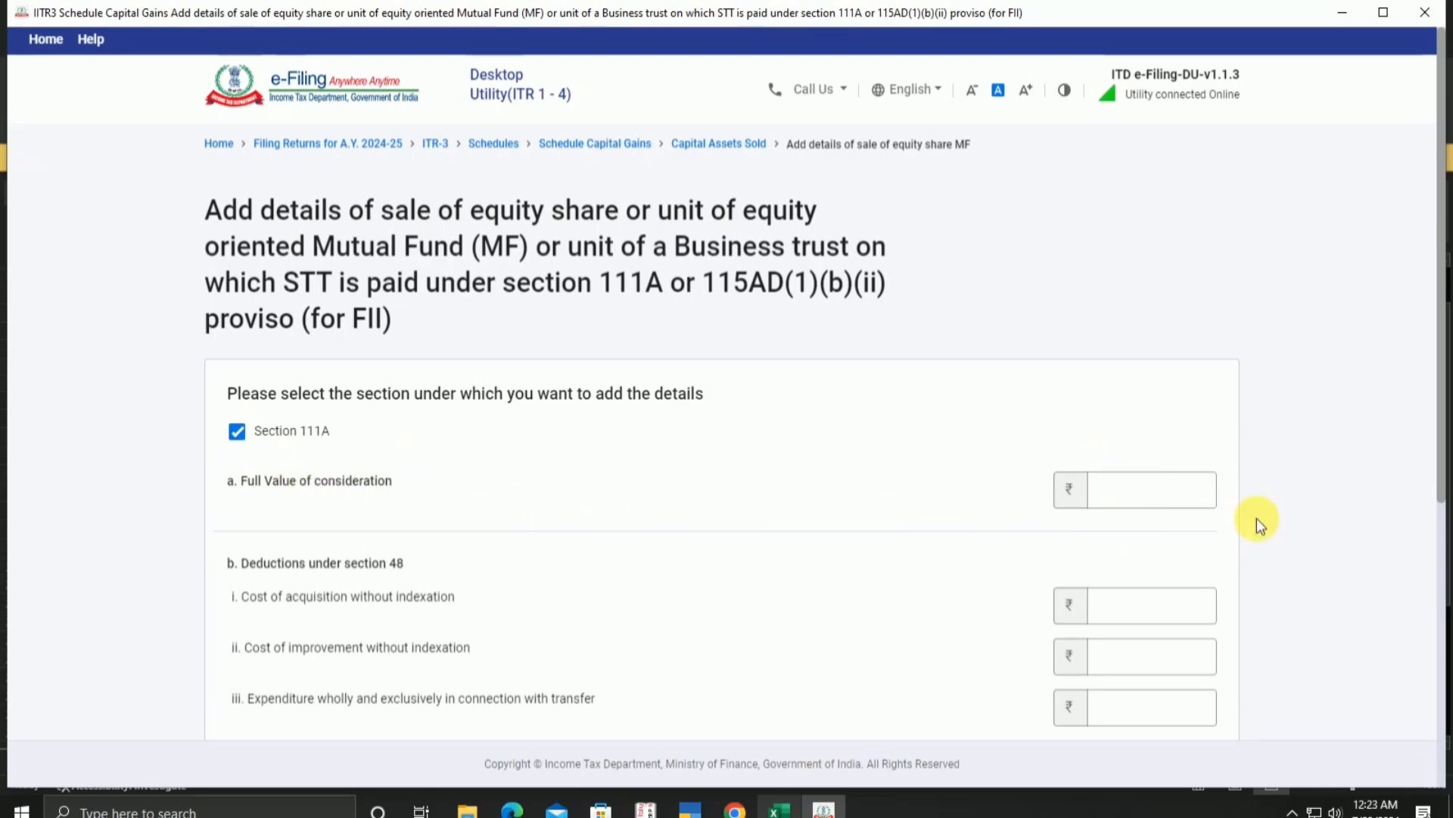
Enter 30000 as full value of consideration and 20000 as cost of acquisition without indexation, and add the Section 111A details.
left_click(1198, 499)
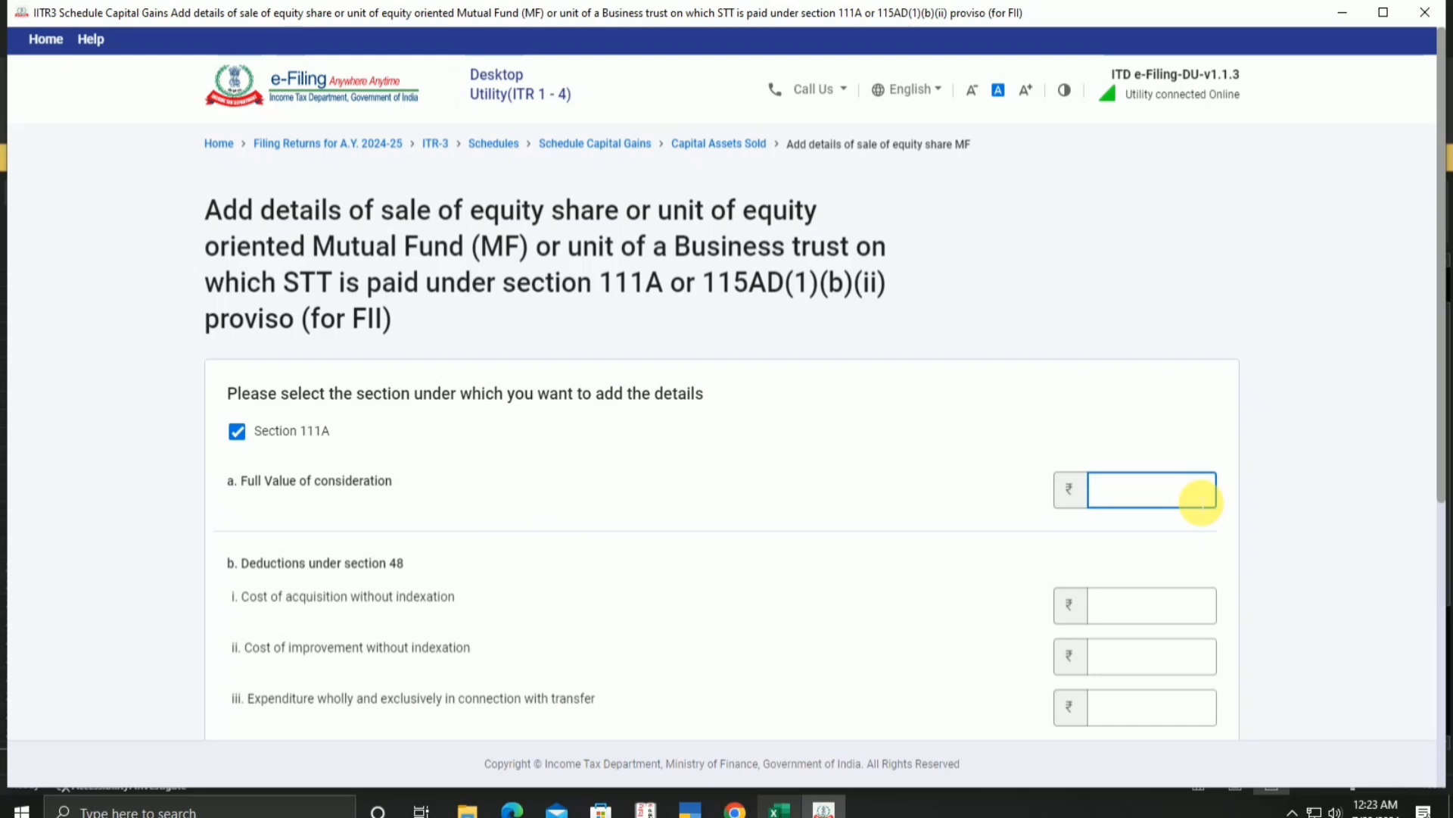
type("30000")
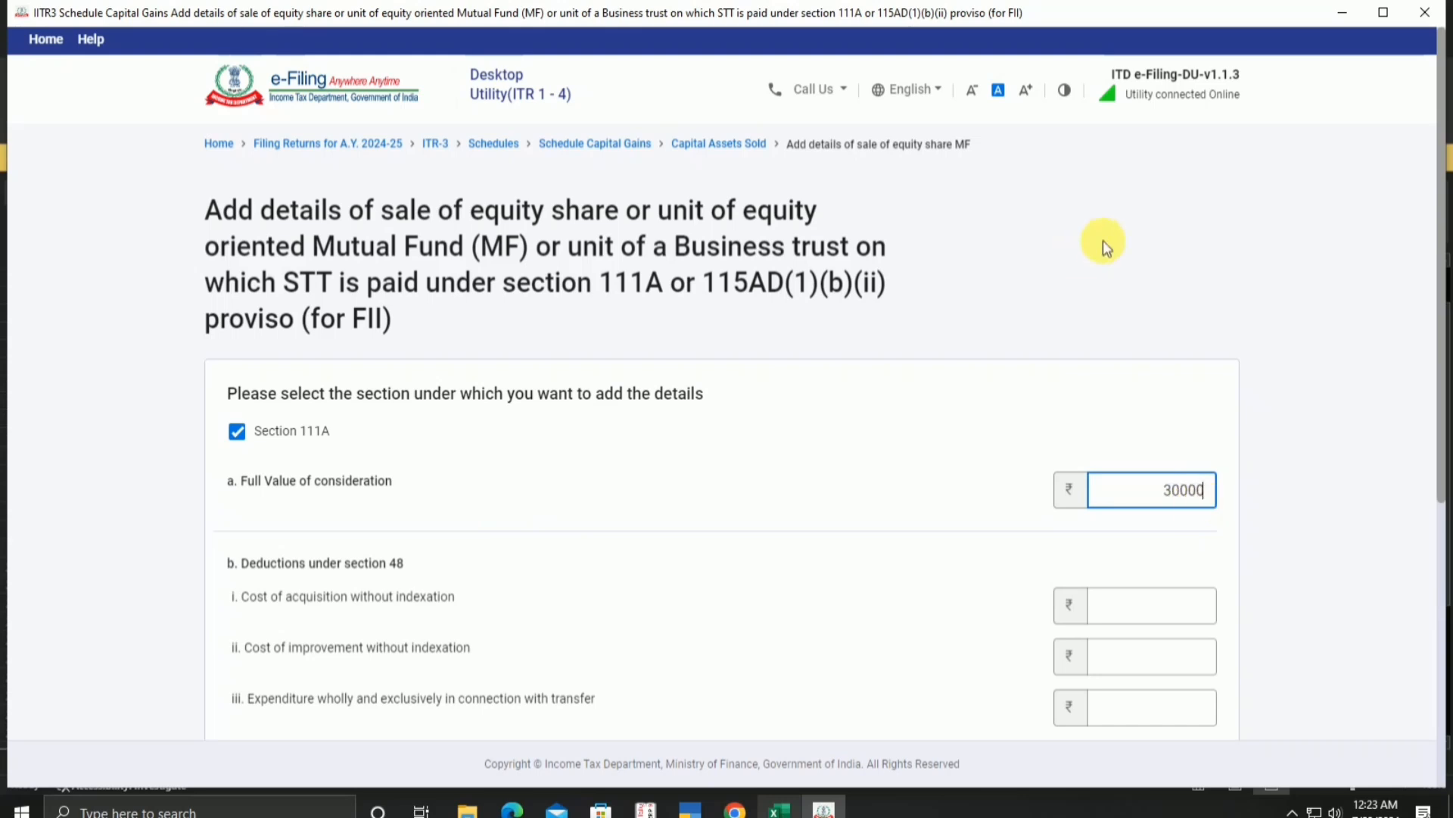
left_click(1153, 286)
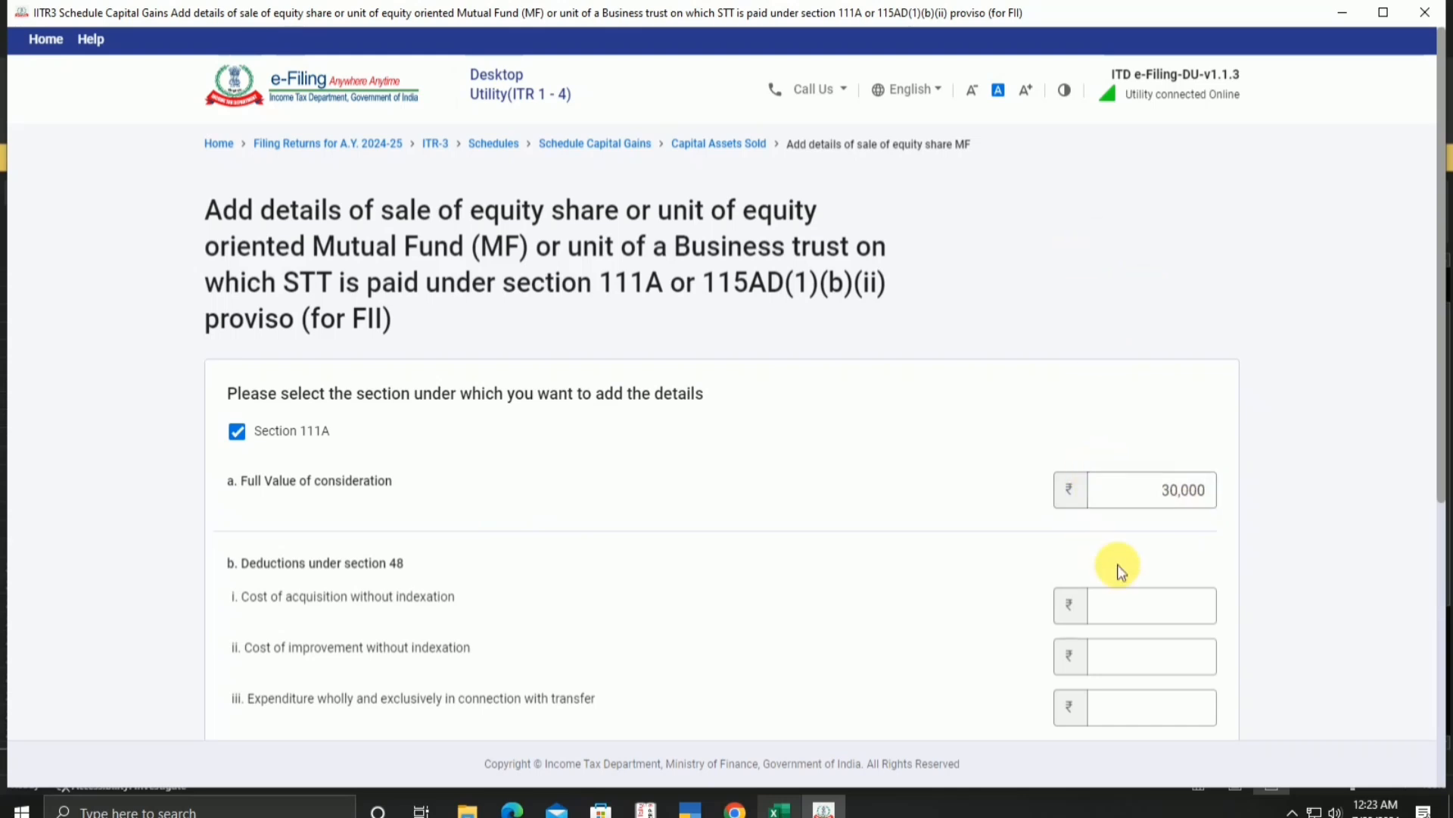
scroll(1150, 590, "down", 1)
scroll(1150, 591, "down", 1)
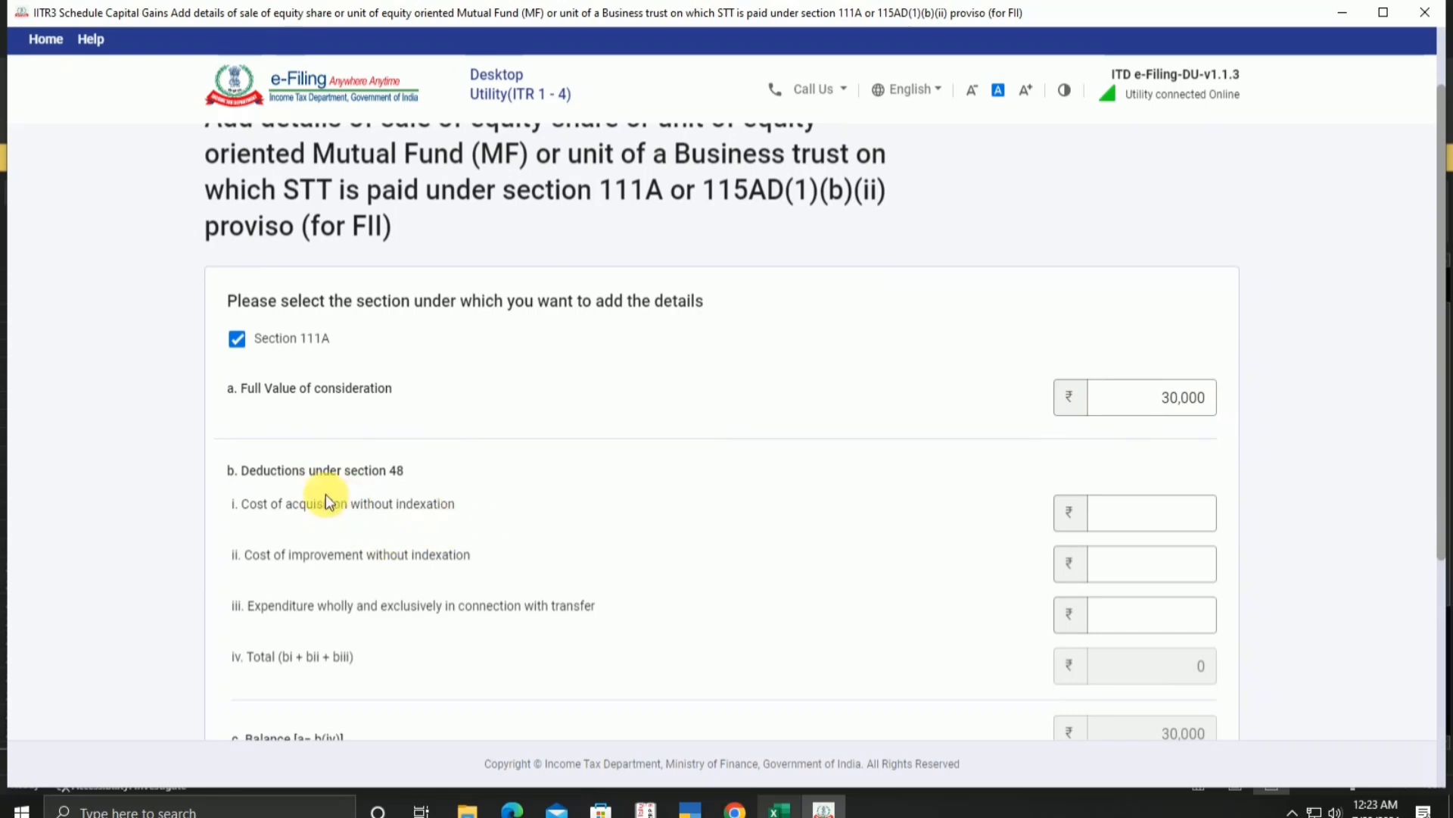
left_click(1150, 523)
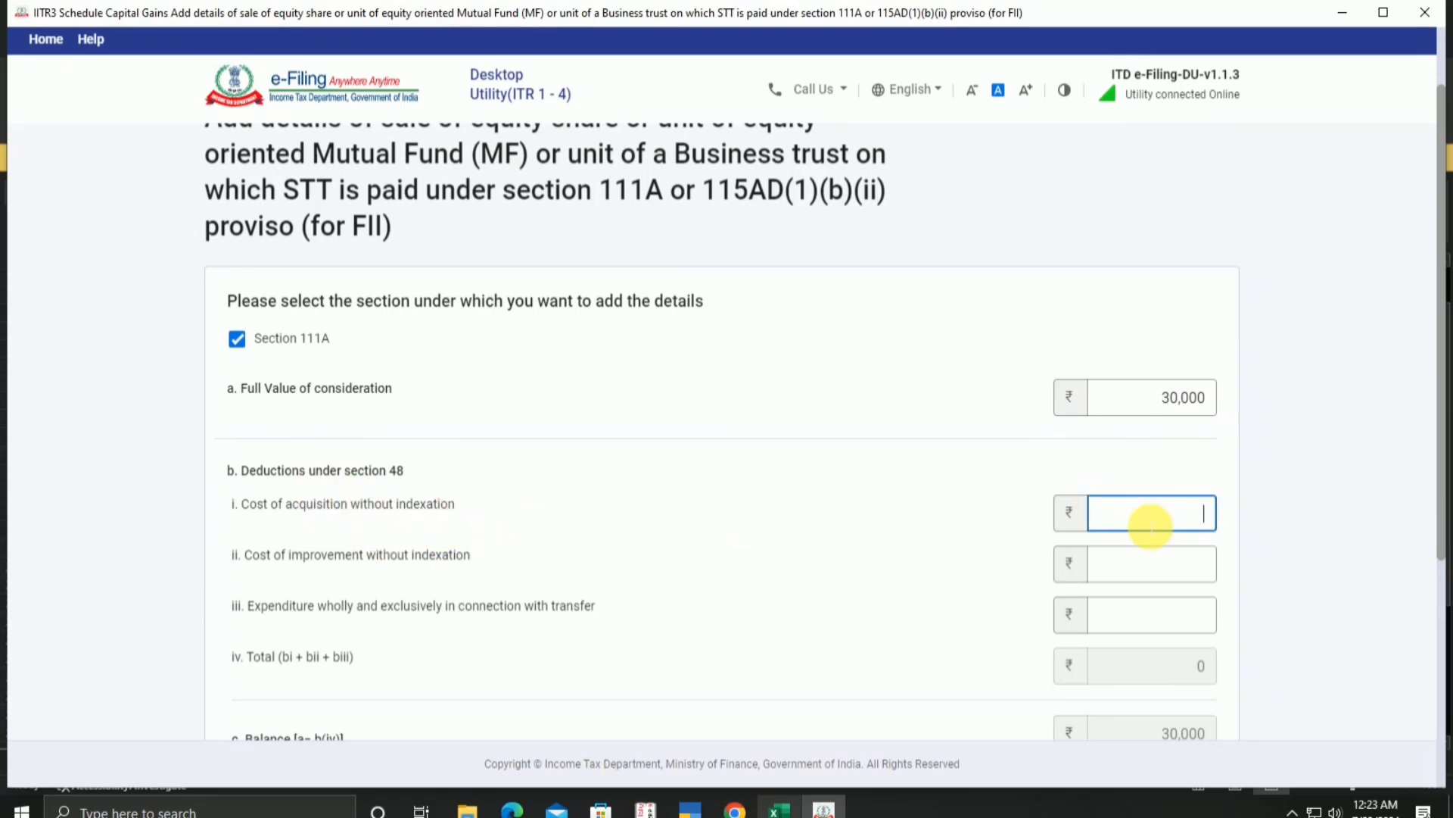
type("20000")
scroll(1015, 487, "up", 2)
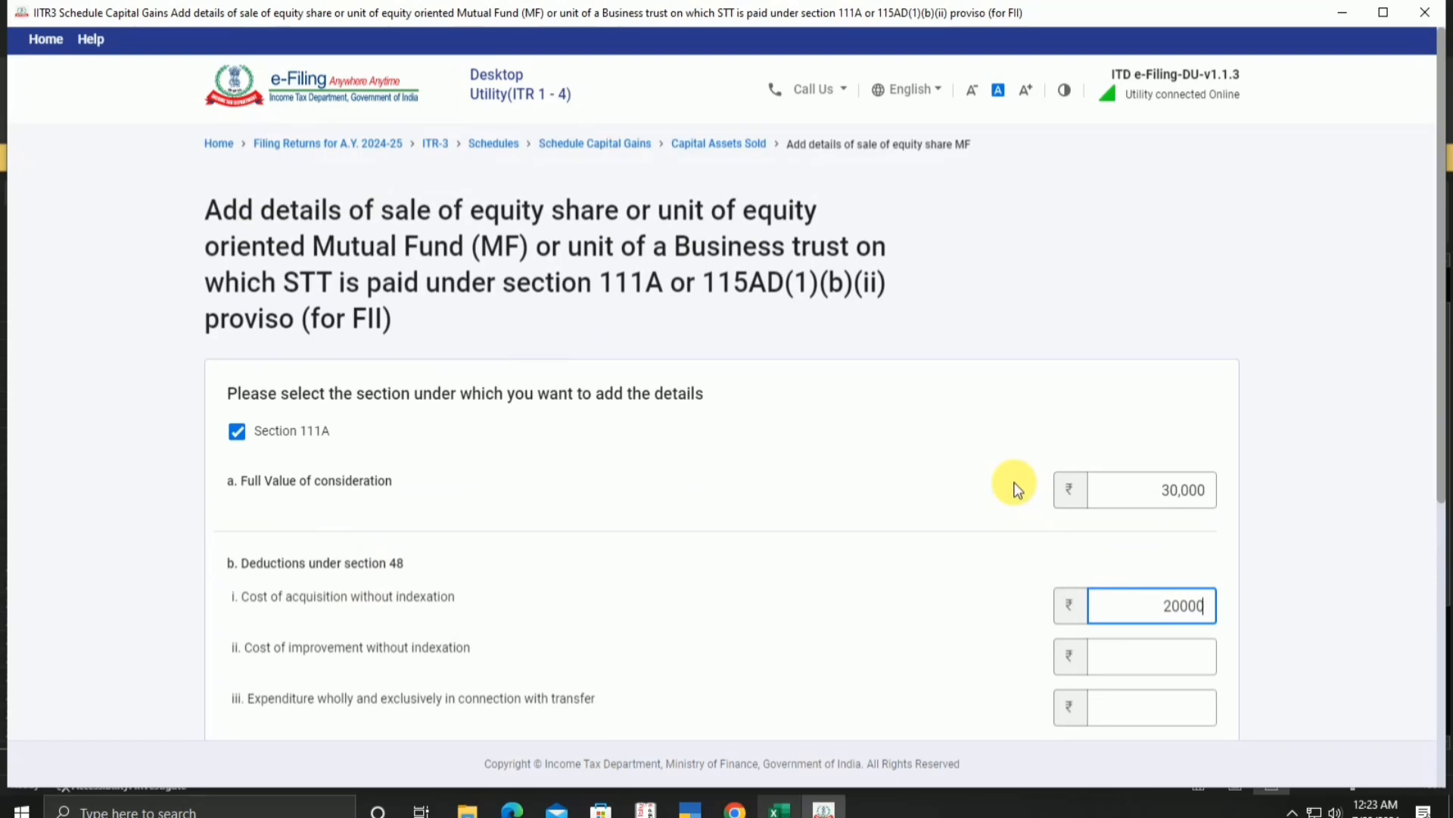
scroll(1254, 590, "down", 6)
left_click(1253, 591)
scroll(1253, 590, "down", 2)
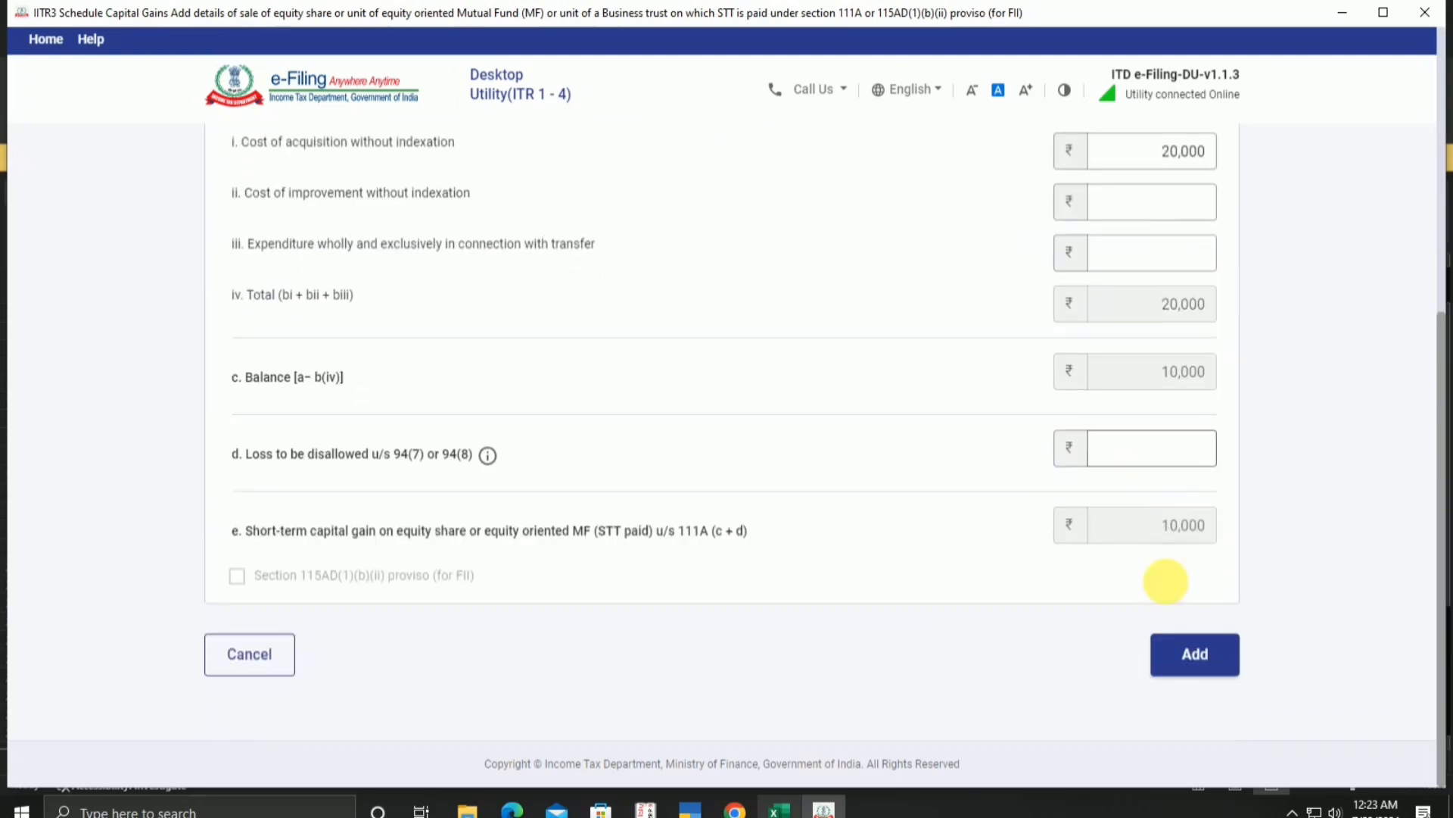
left_click(1195, 668)
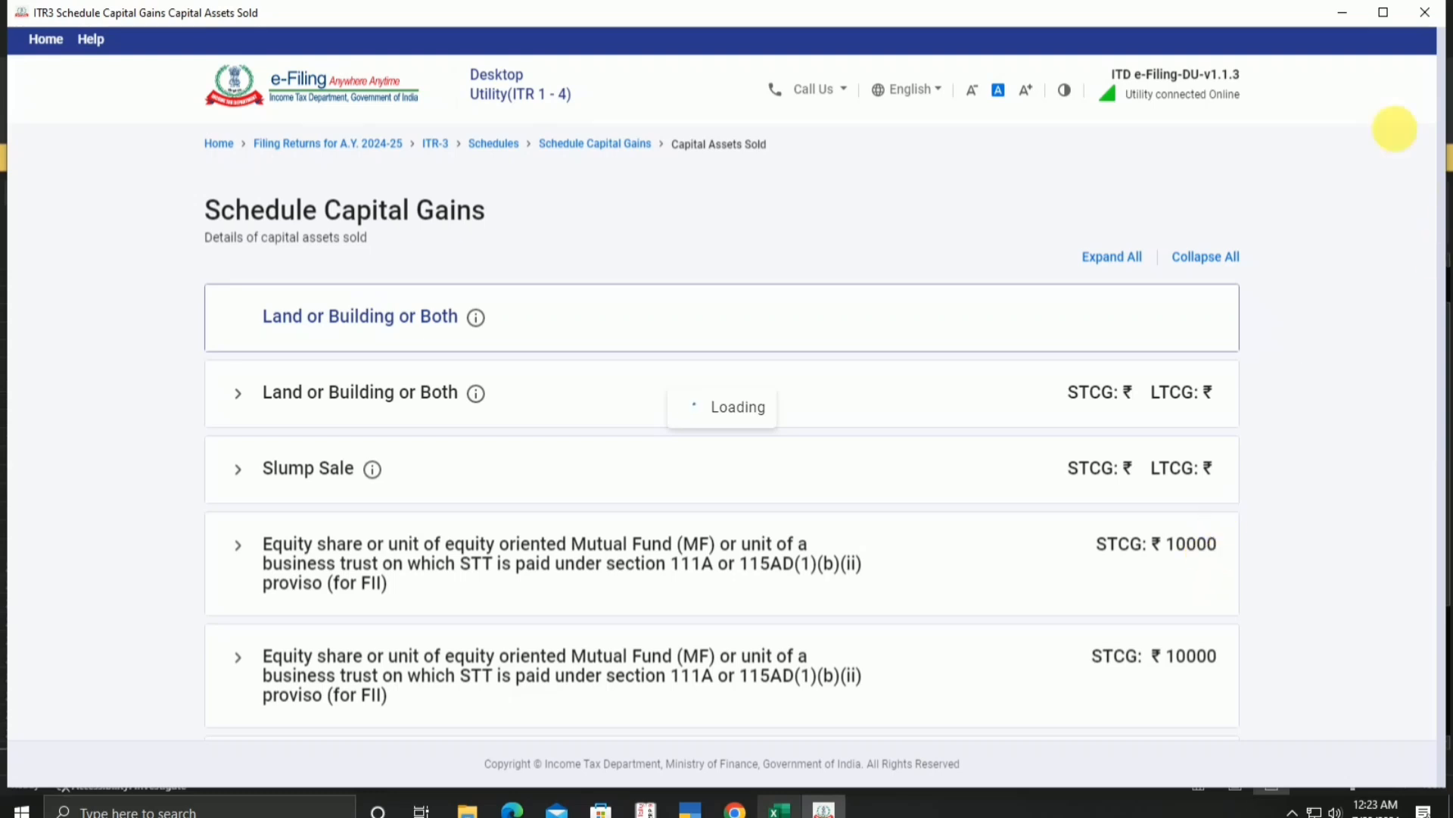
Maximize the utility window, open Schedule 112A from the section 112A equity share details, and start adding a share/unit.
left_click(1384, 13)
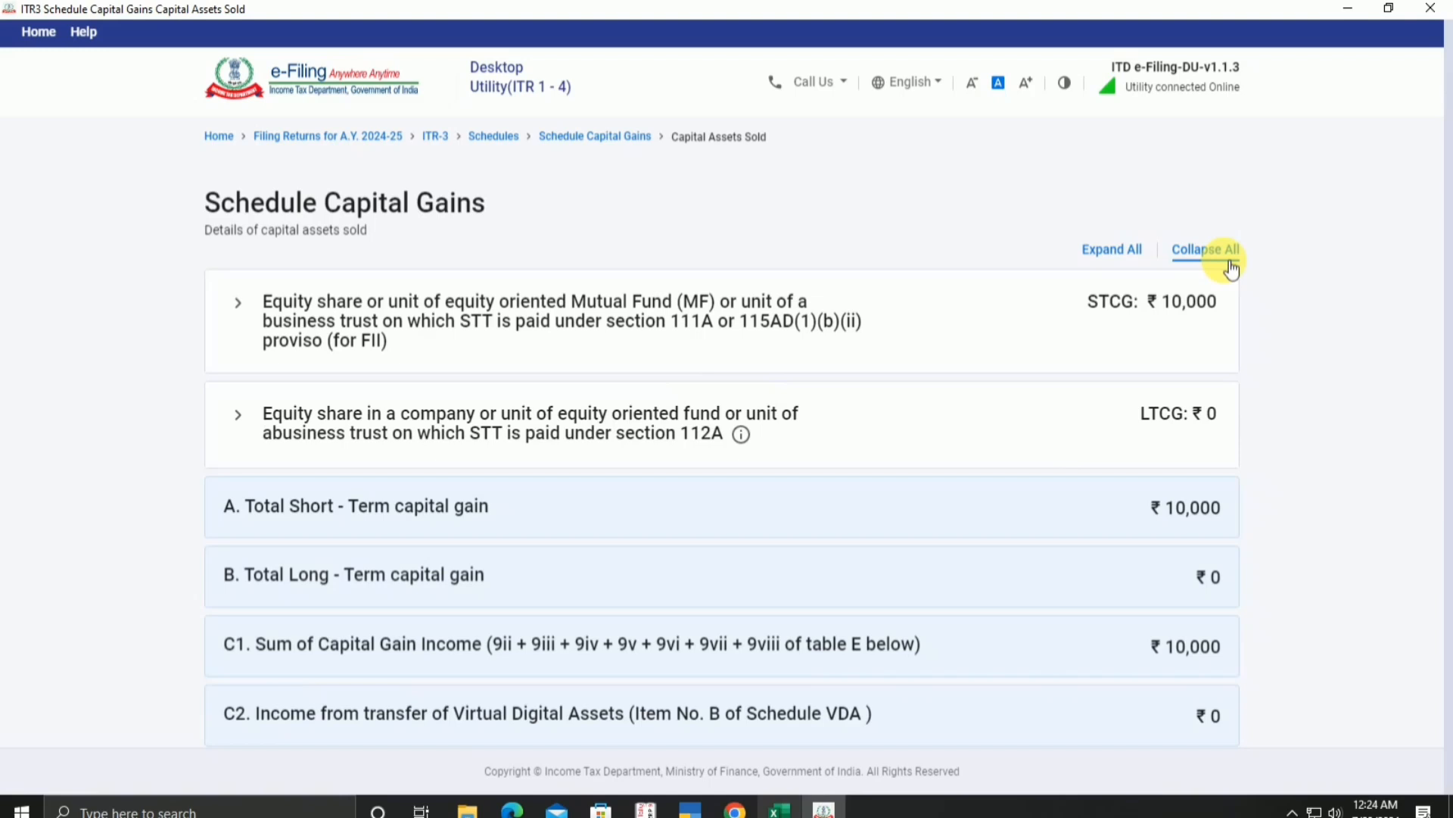
left_click(377, 445)
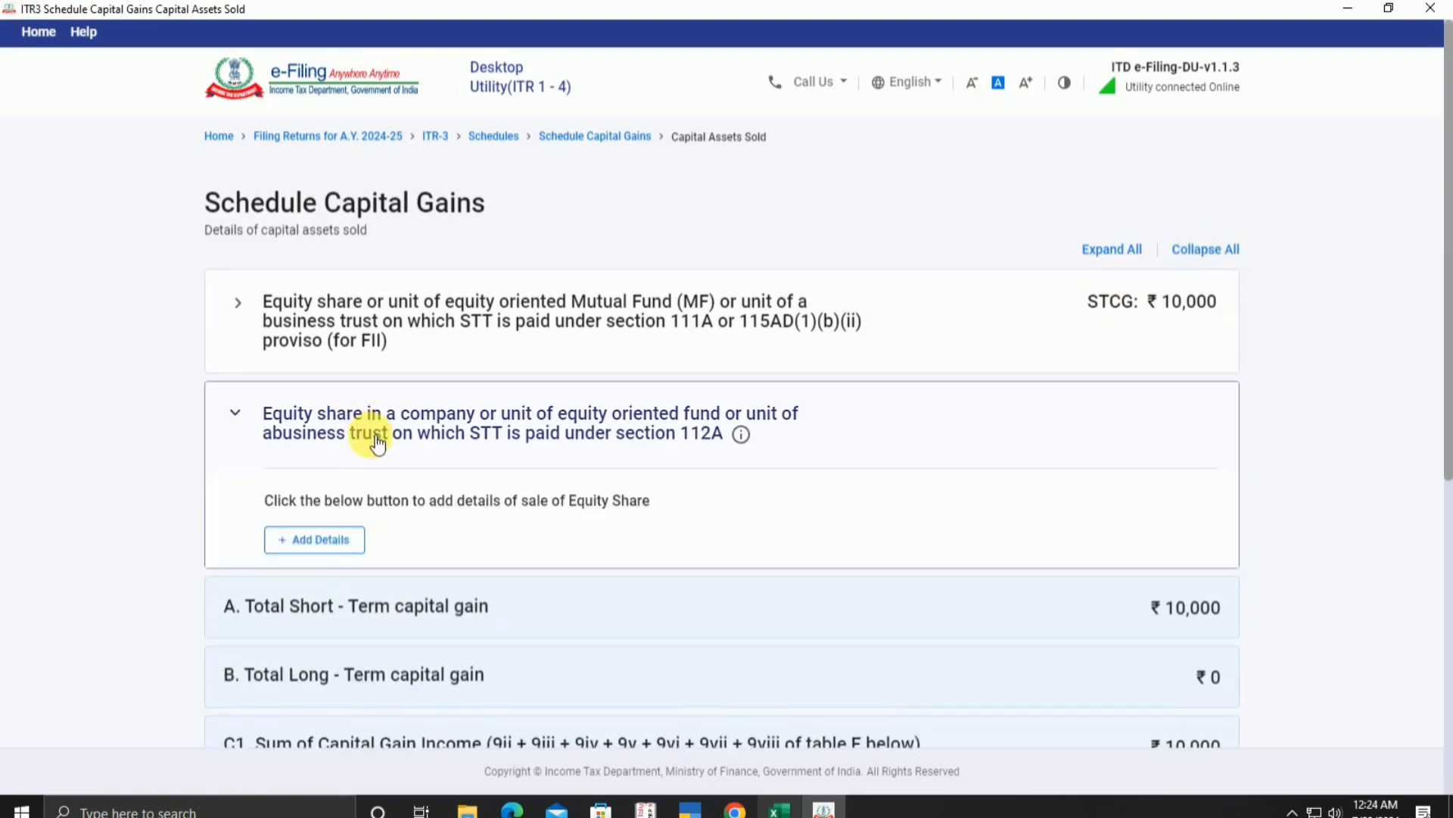
left_click(307, 546)
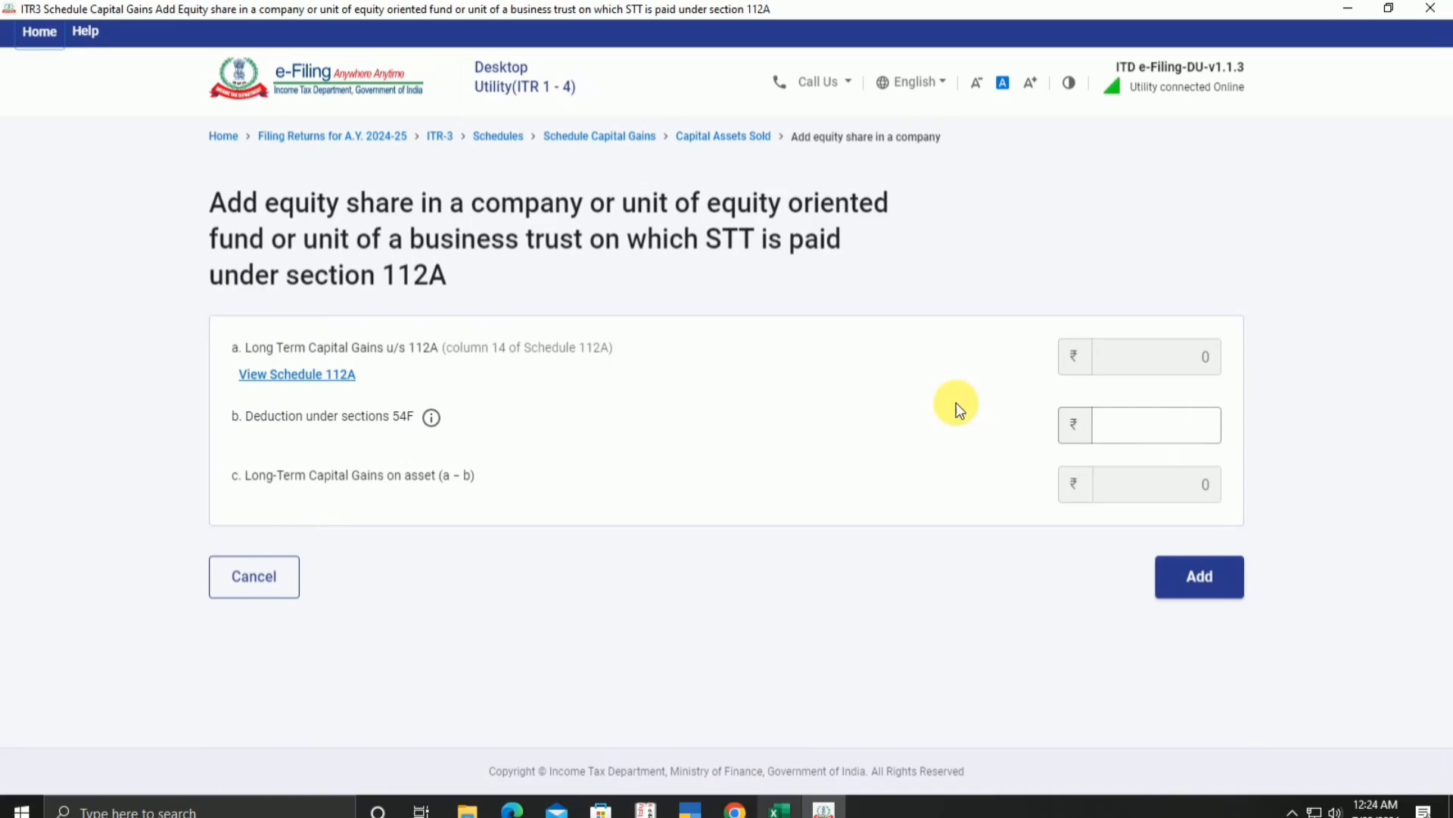
left_click(292, 382)
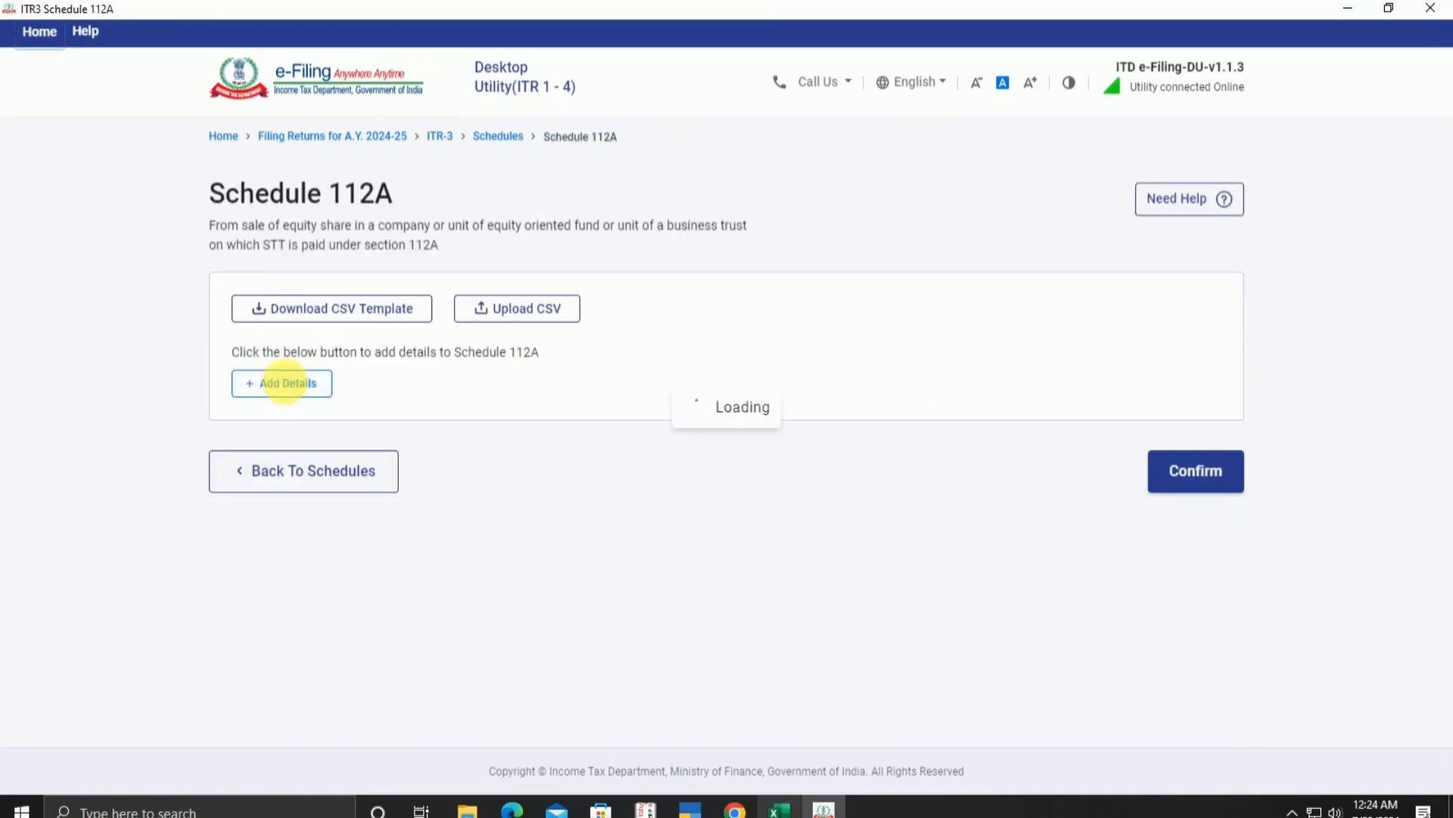
left_click(293, 387)
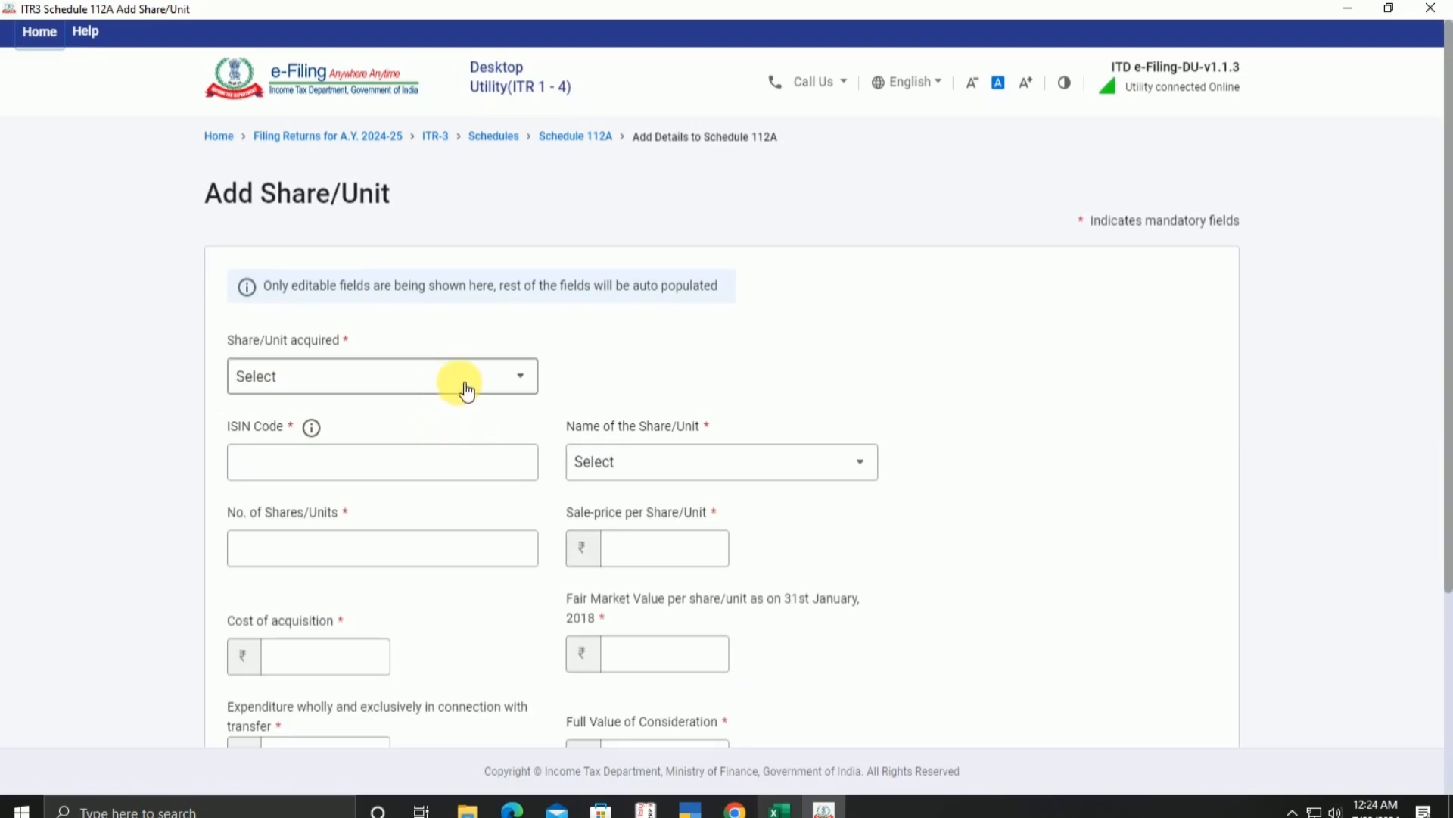
Add a share/unit acquired after 31st January, 2018 with cost of acquisition 30000, transfer expenditure 0 and full value of consideration 35000.
left_click(456, 380)
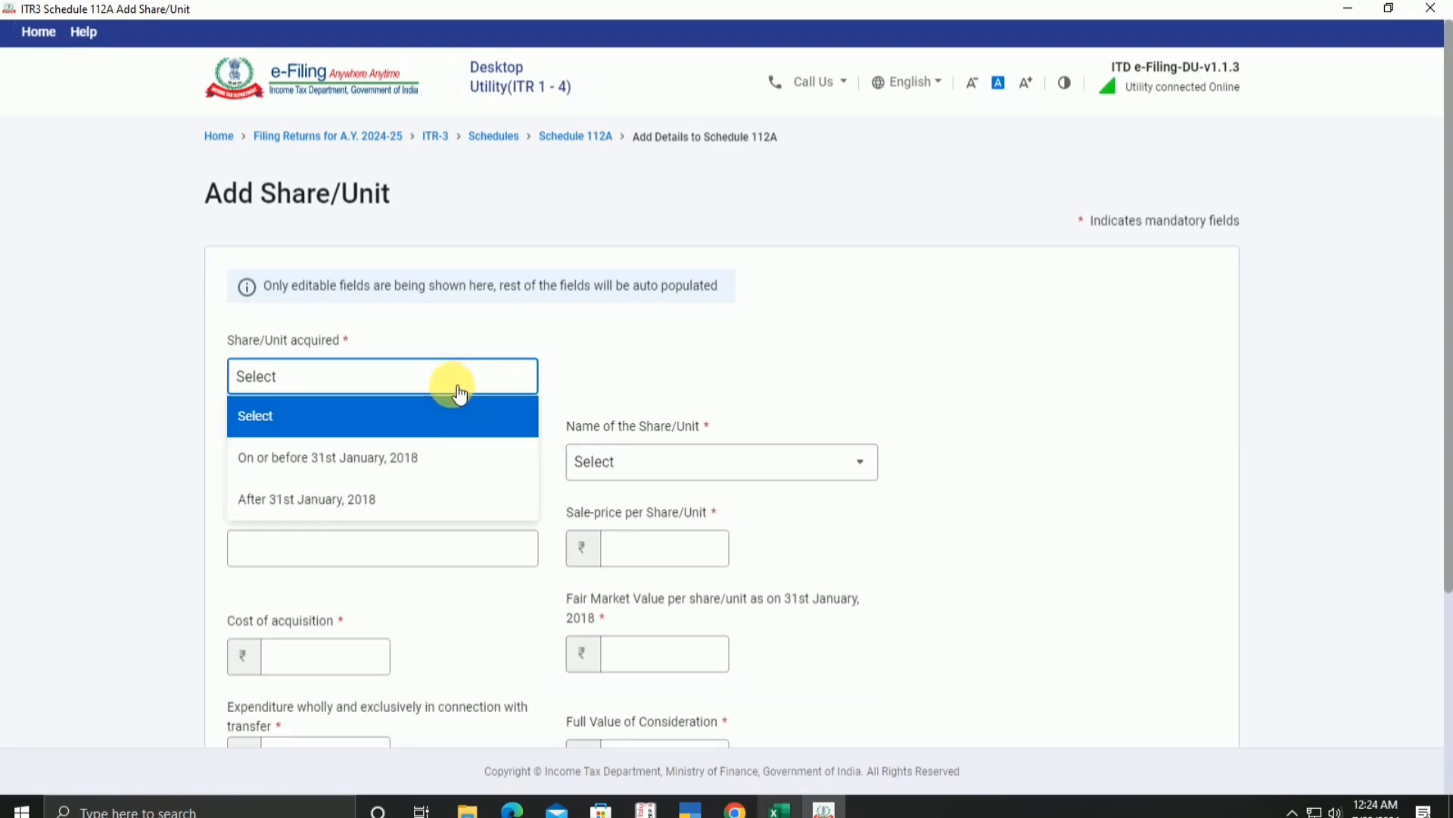
left_click(375, 507)
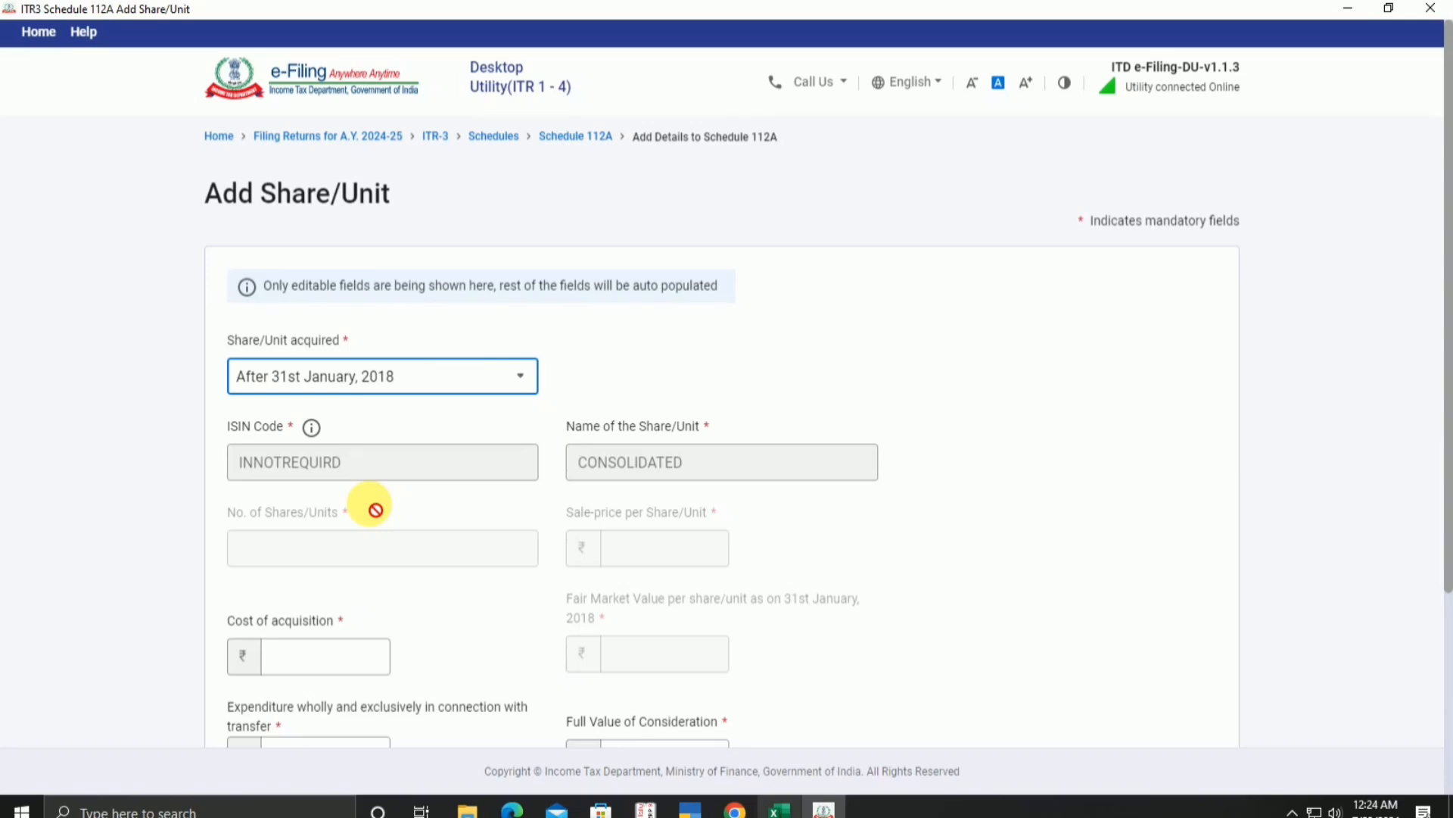
scroll(367, 494, "down", 3)
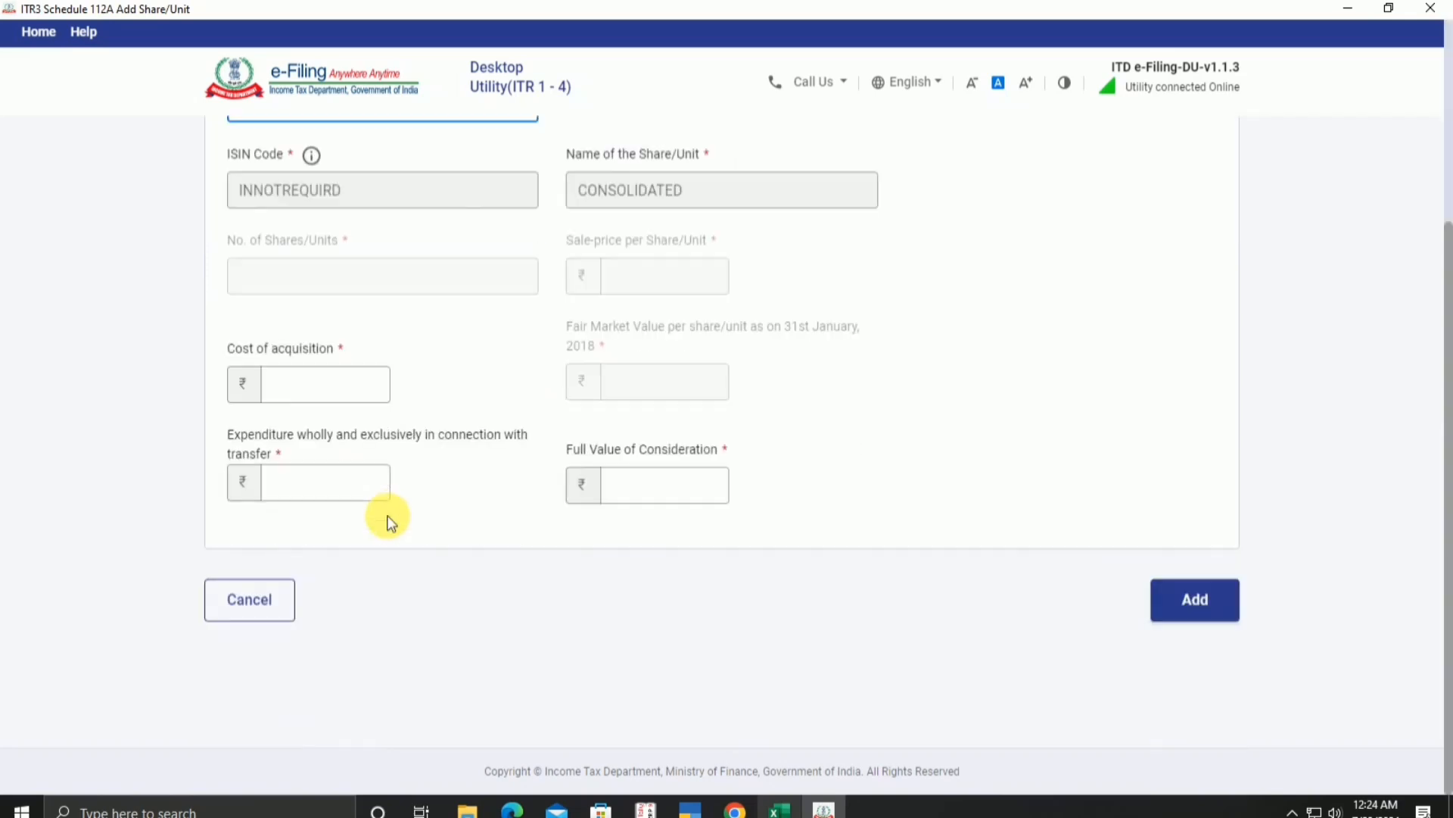
left_click(364, 382)
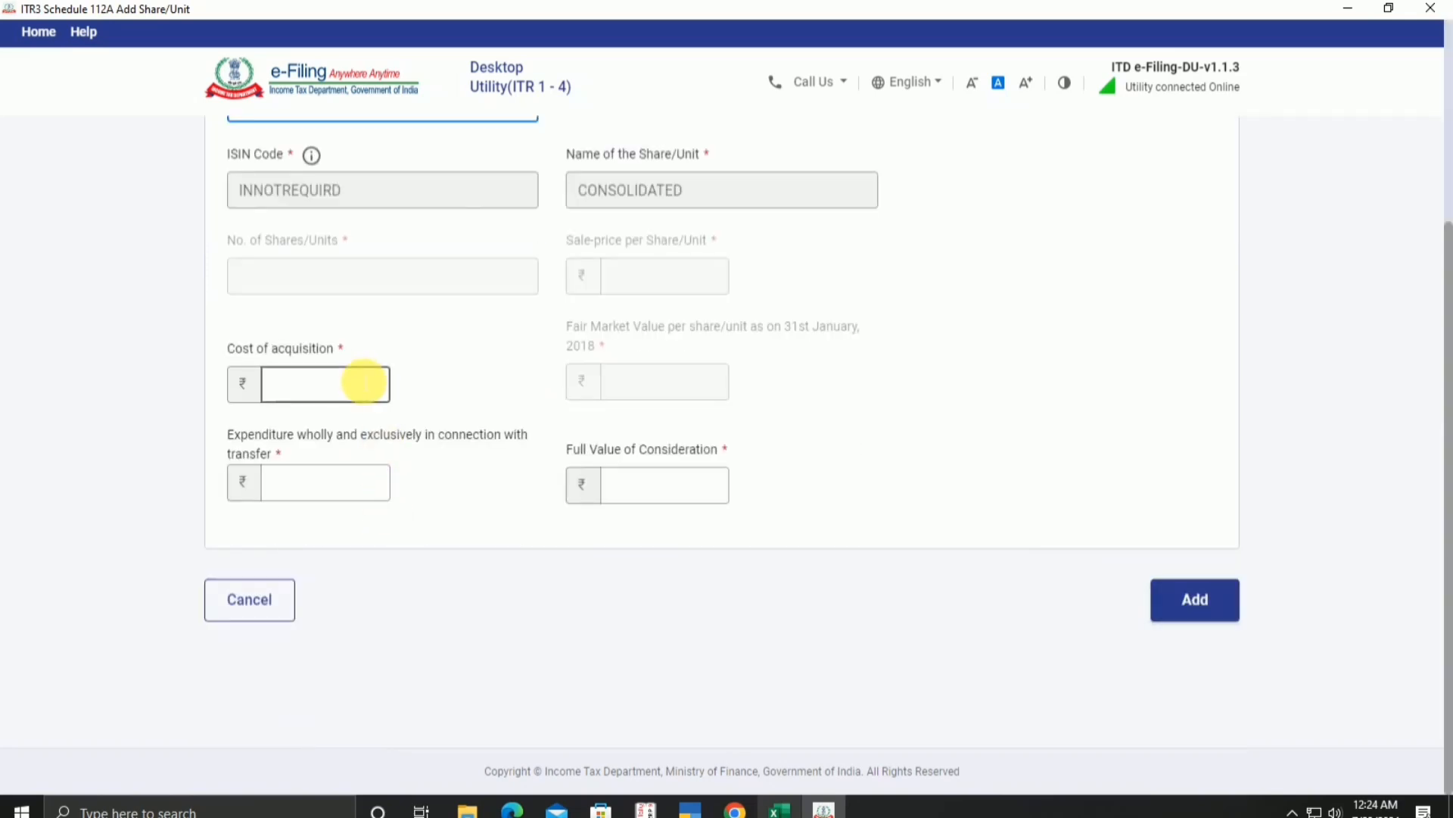
left_click(354, 395)
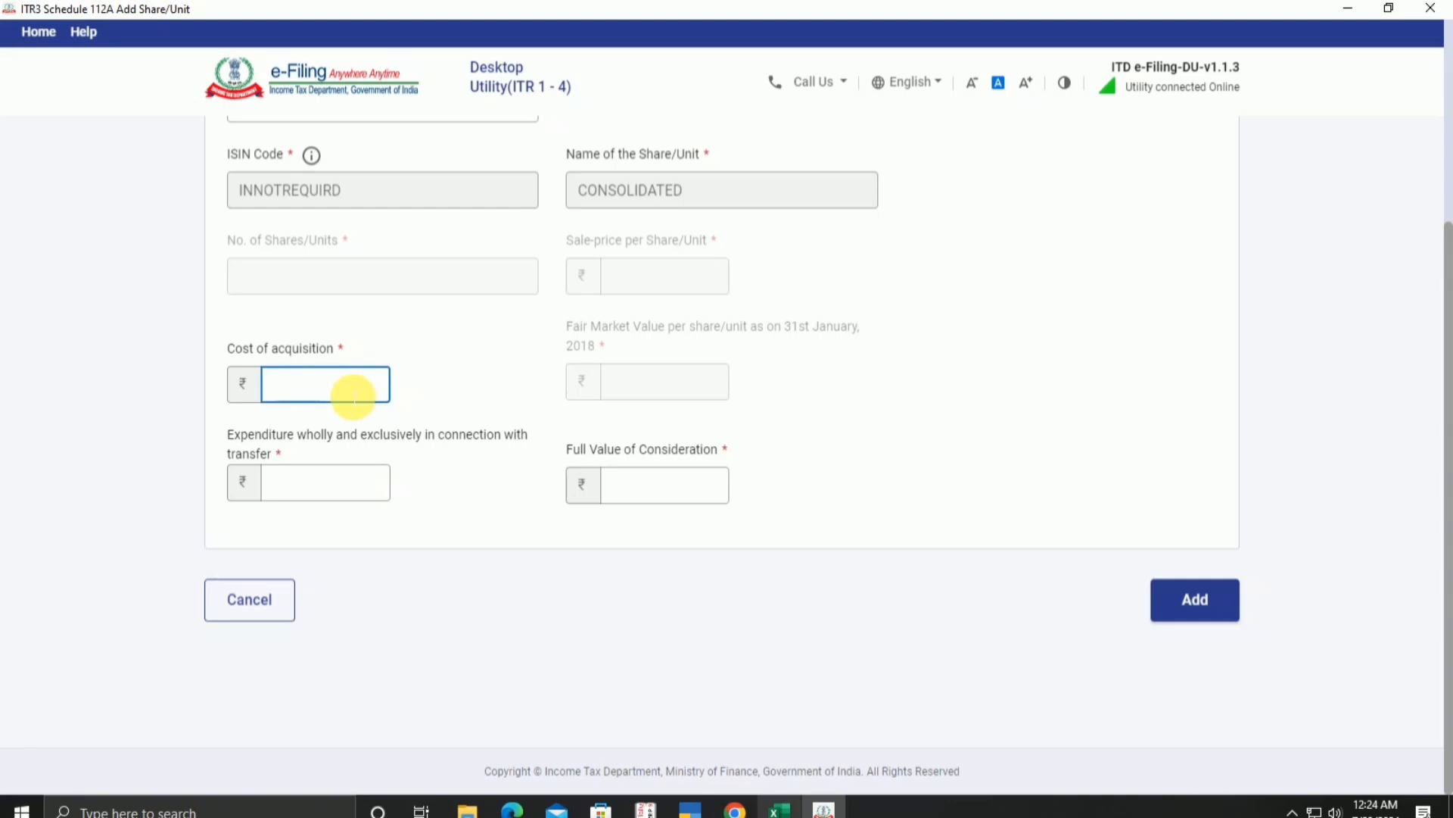
type("30000")
left_click(345, 493)
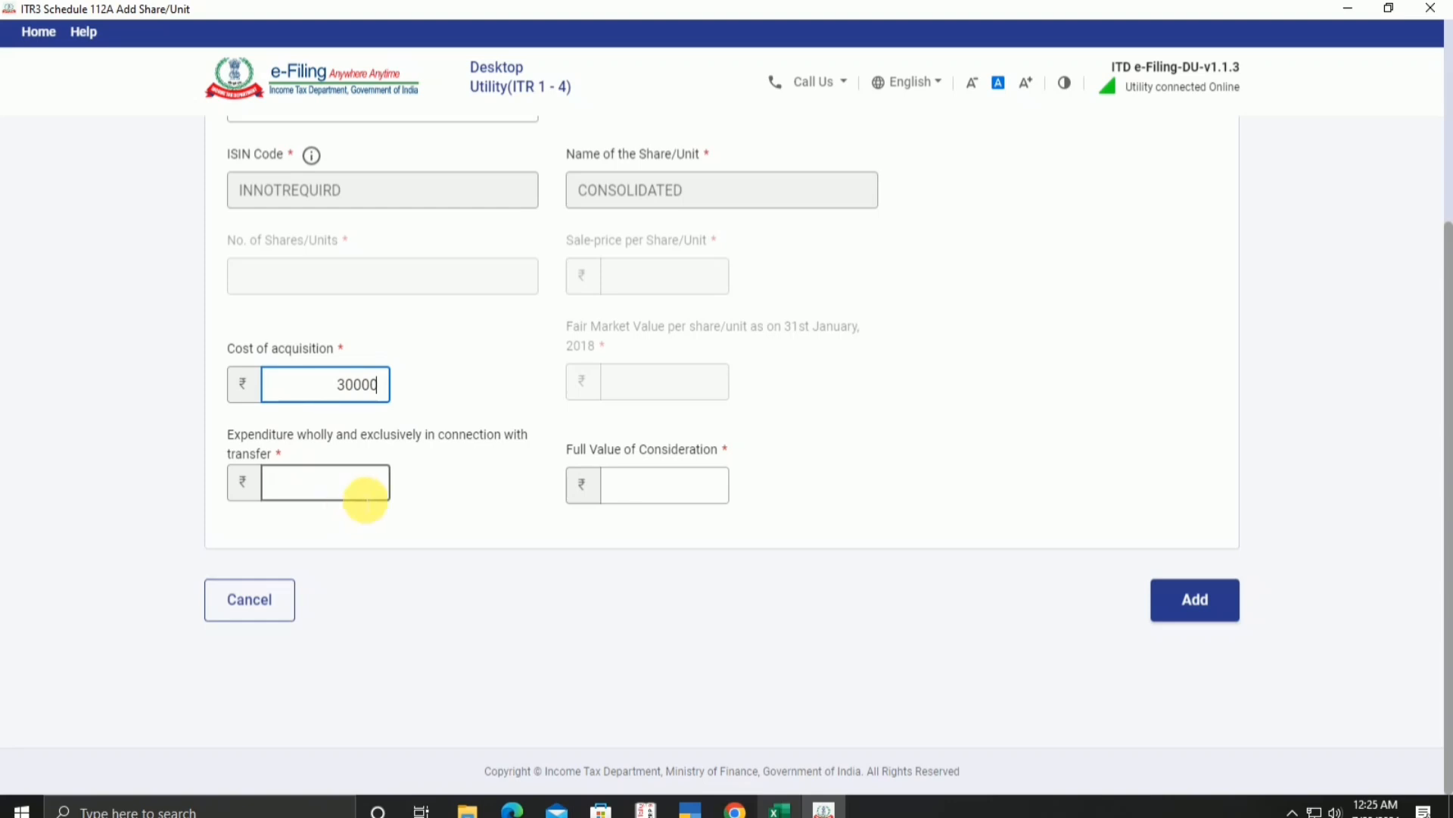
type("0")
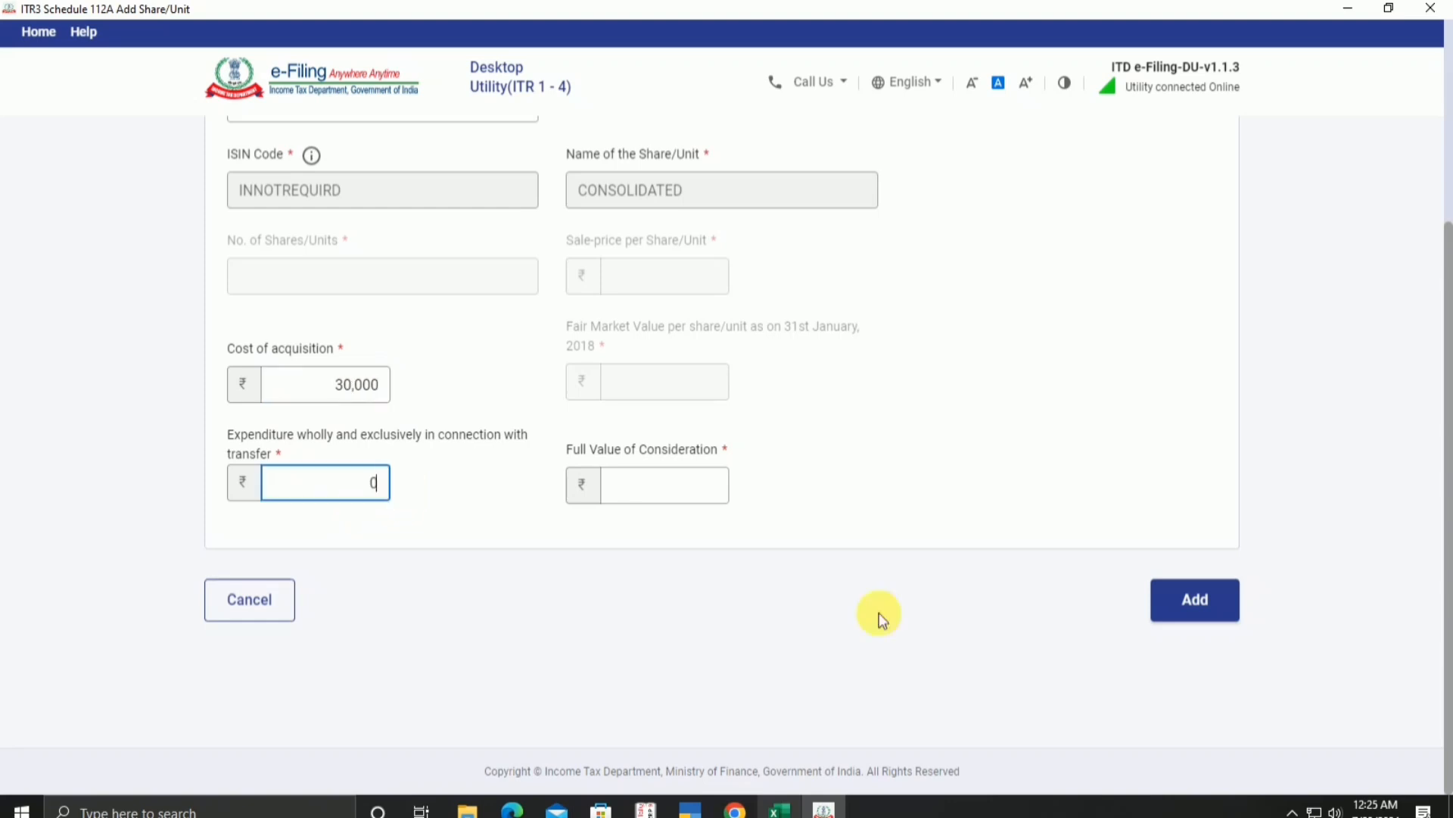
left_click(716, 503)
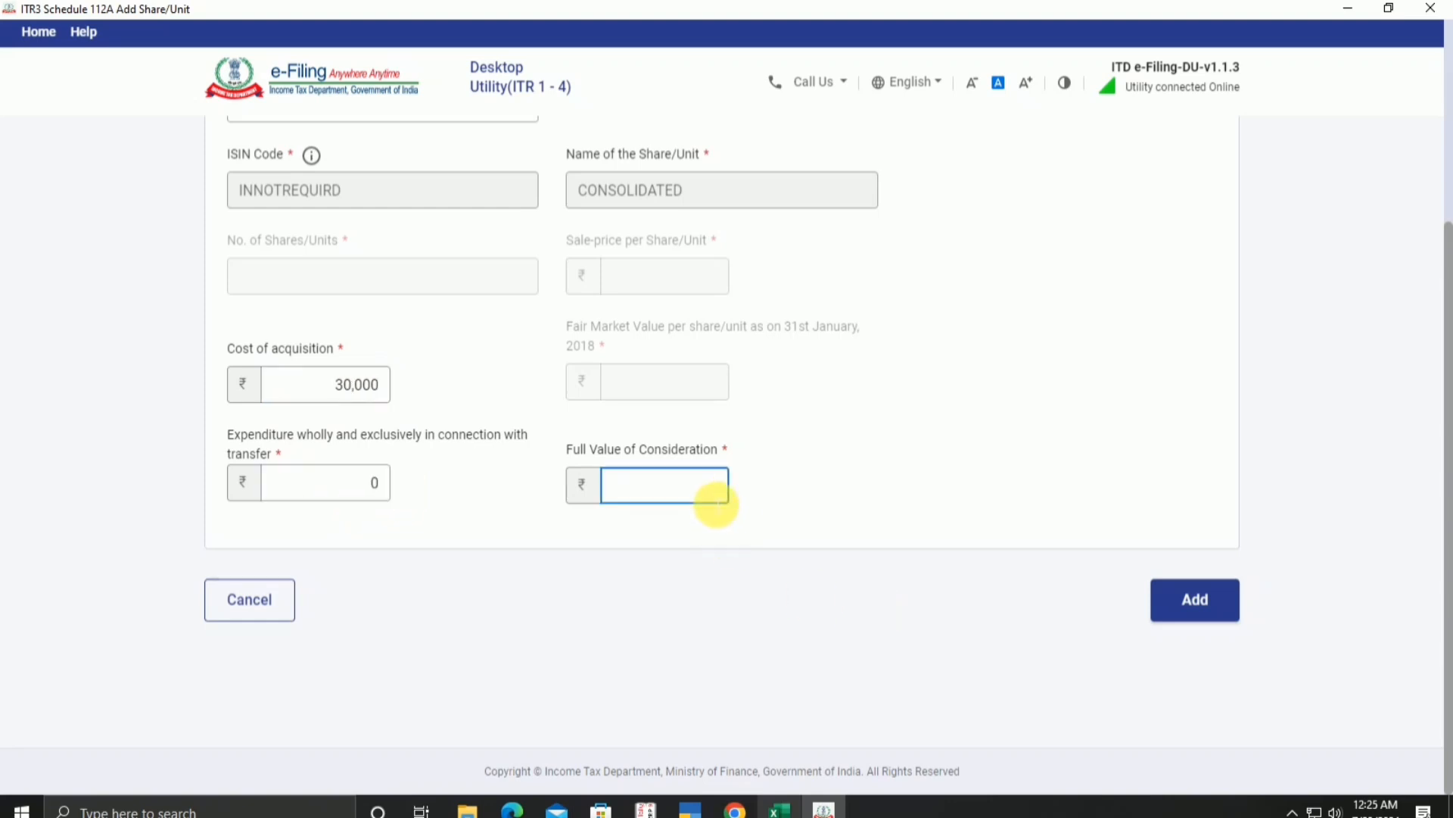
type("35000")
left_click(1215, 607)
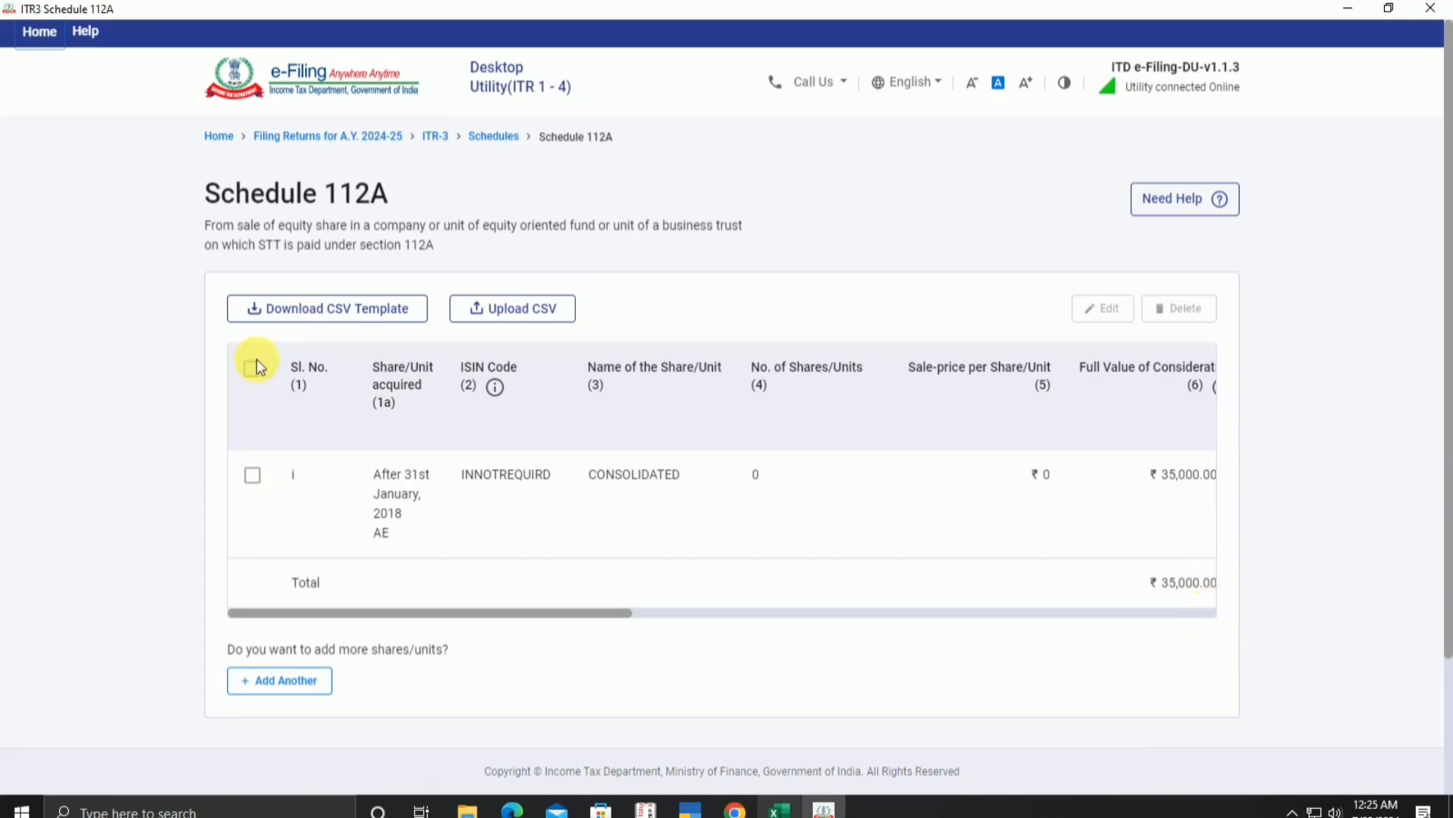
Review the remaining columns of the added share entry in Schedule 112A and confirm the schedule.
left_click_drag(480, 610, 1283, 595)
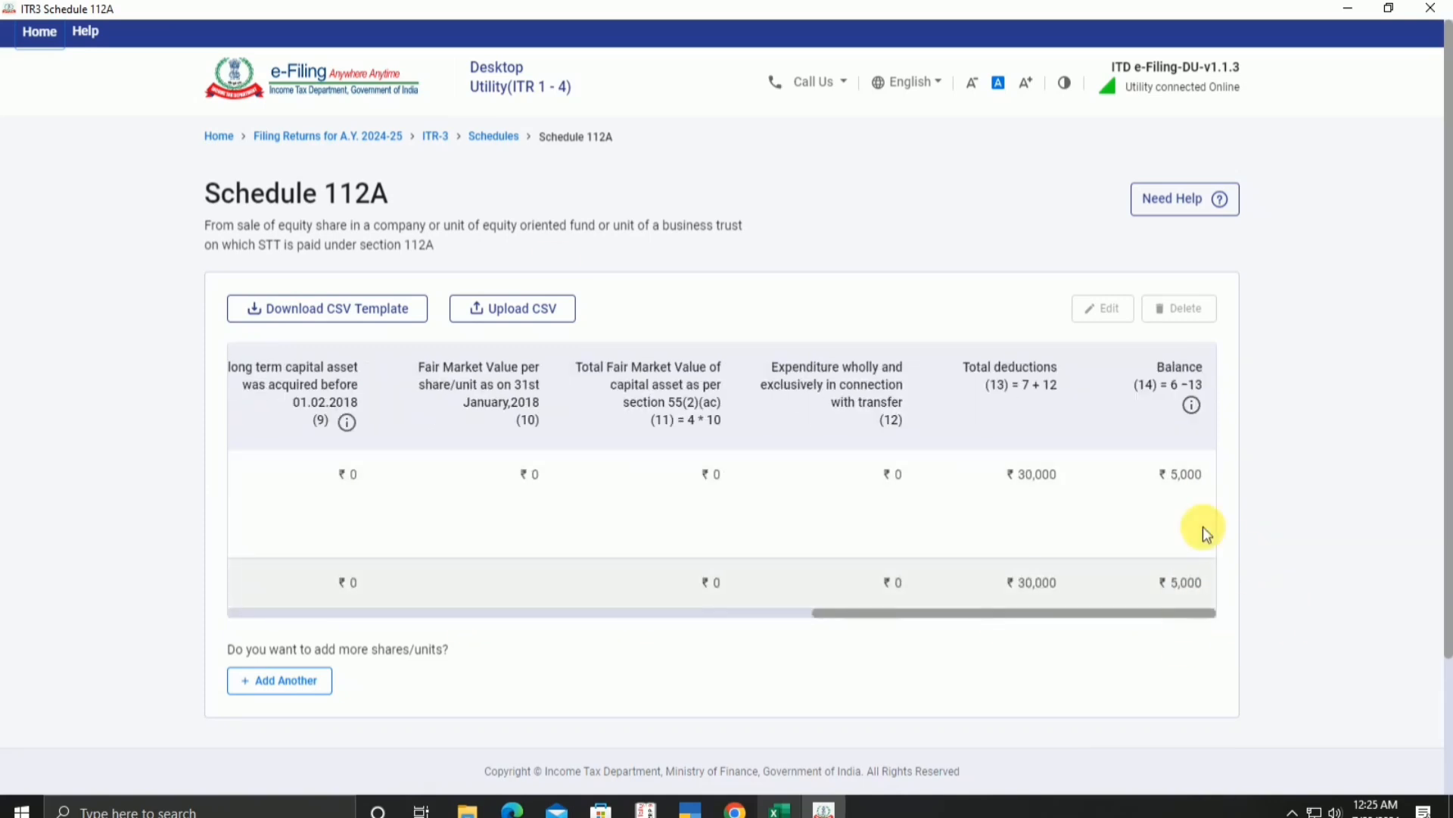
scroll(1200, 696, "down", 2)
left_click(1213, 615)
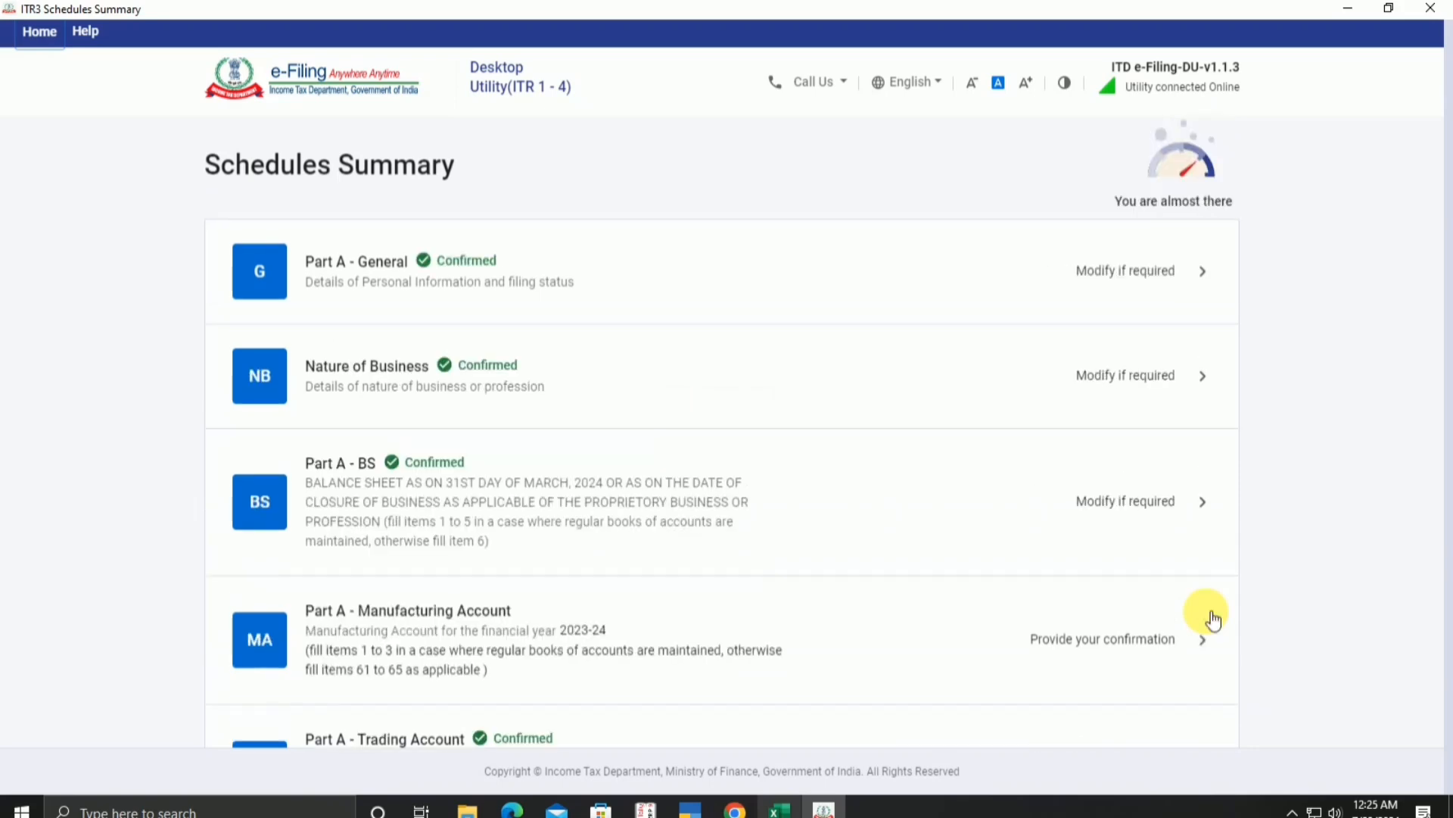
Open Schedule Other Sources from the schedules summary.
scroll(1213, 619, "down", 10)
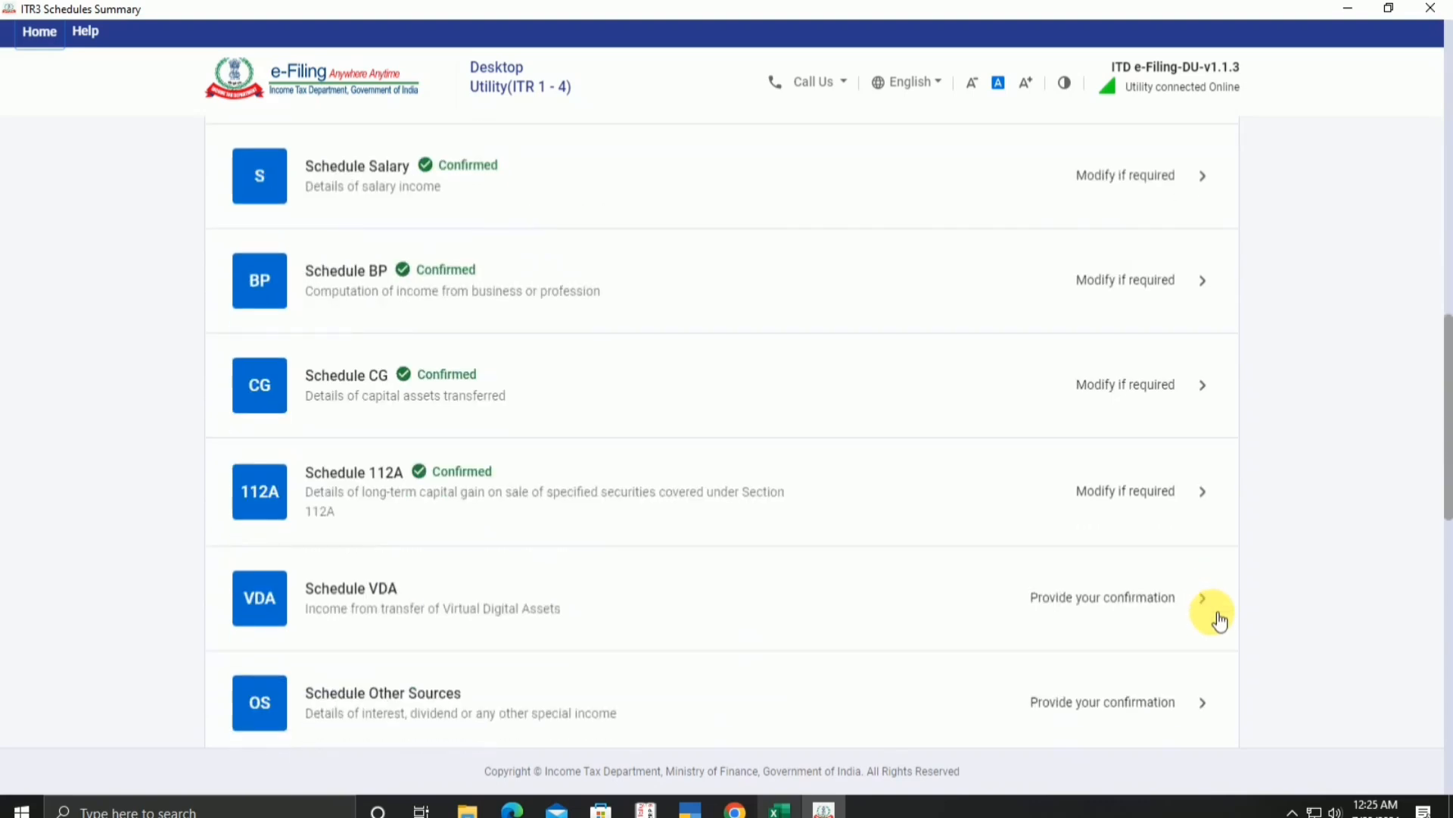
scroll(600, 567, "down", 3)
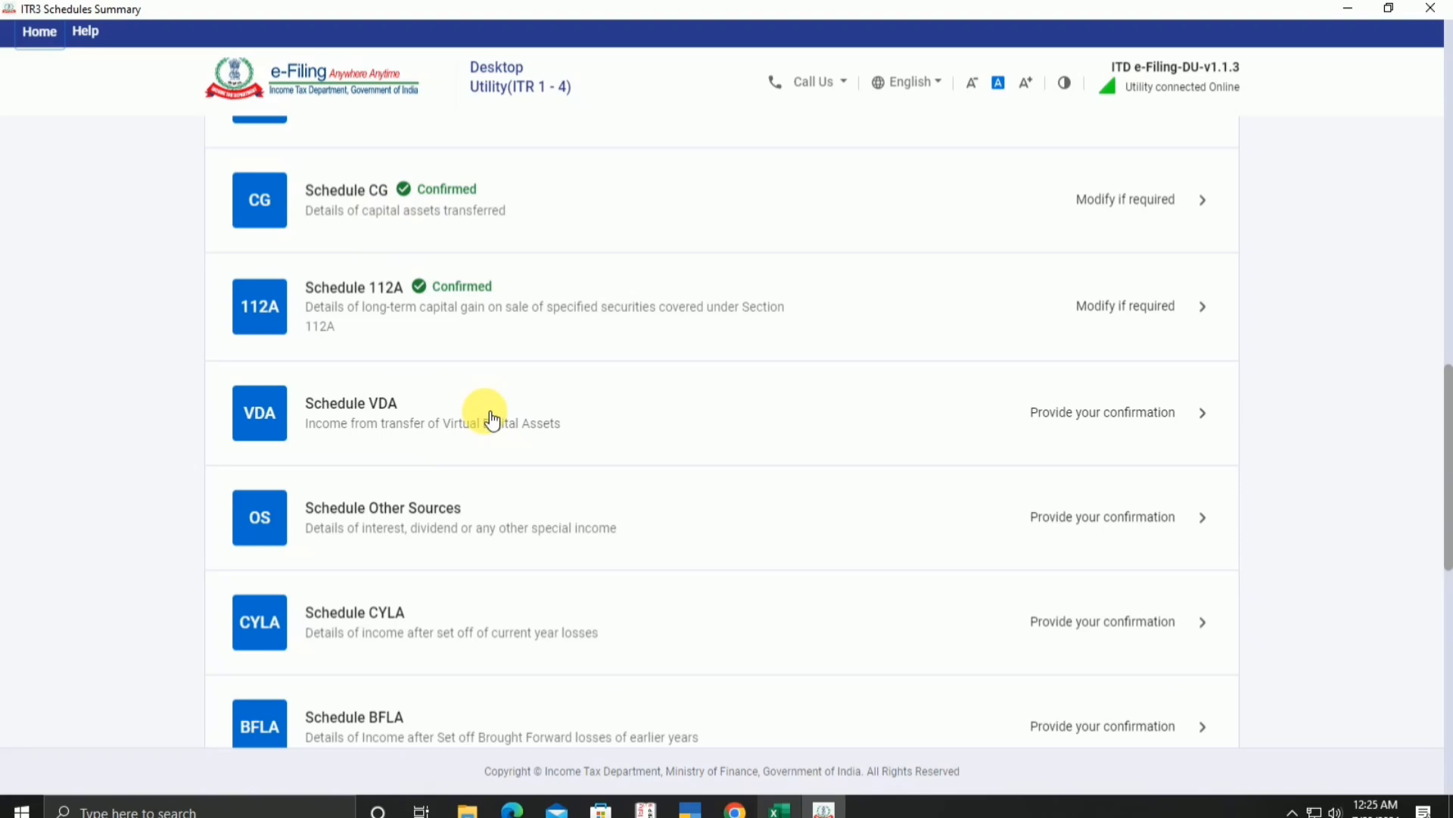
scroll(492, 420, "down", 3)
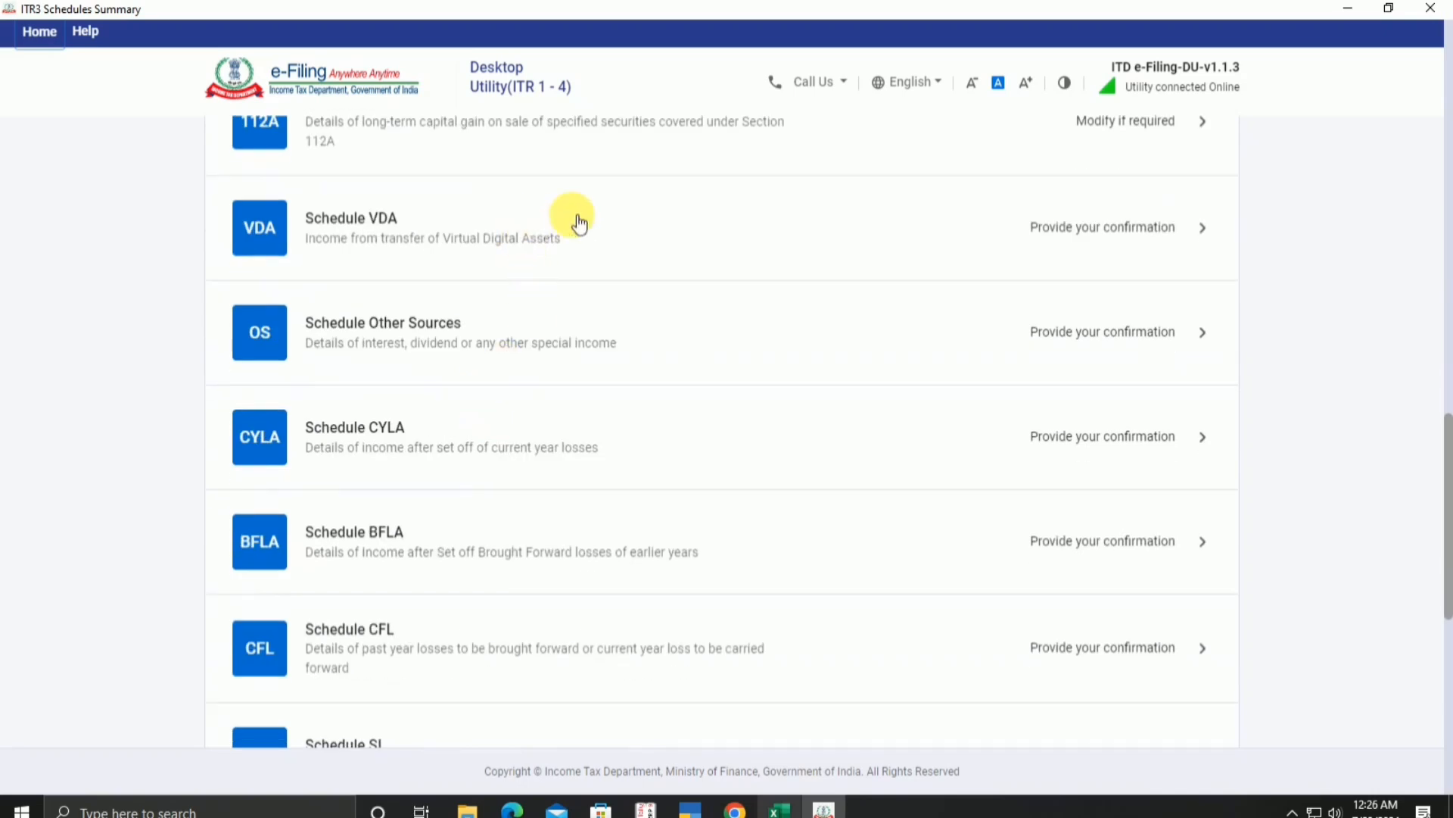
scroll(511, 338, "down", 1)
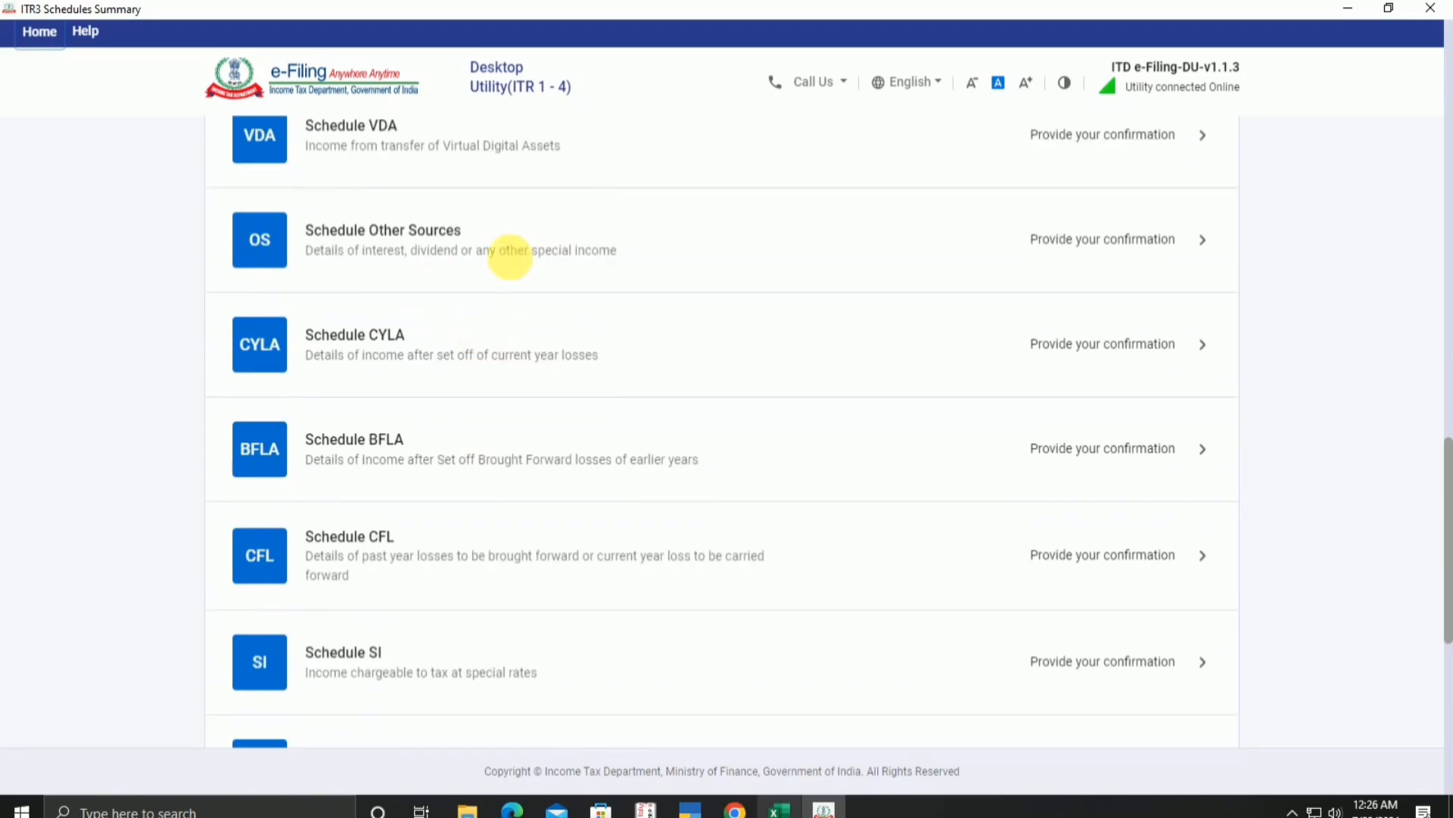
left_click(1112, 247)
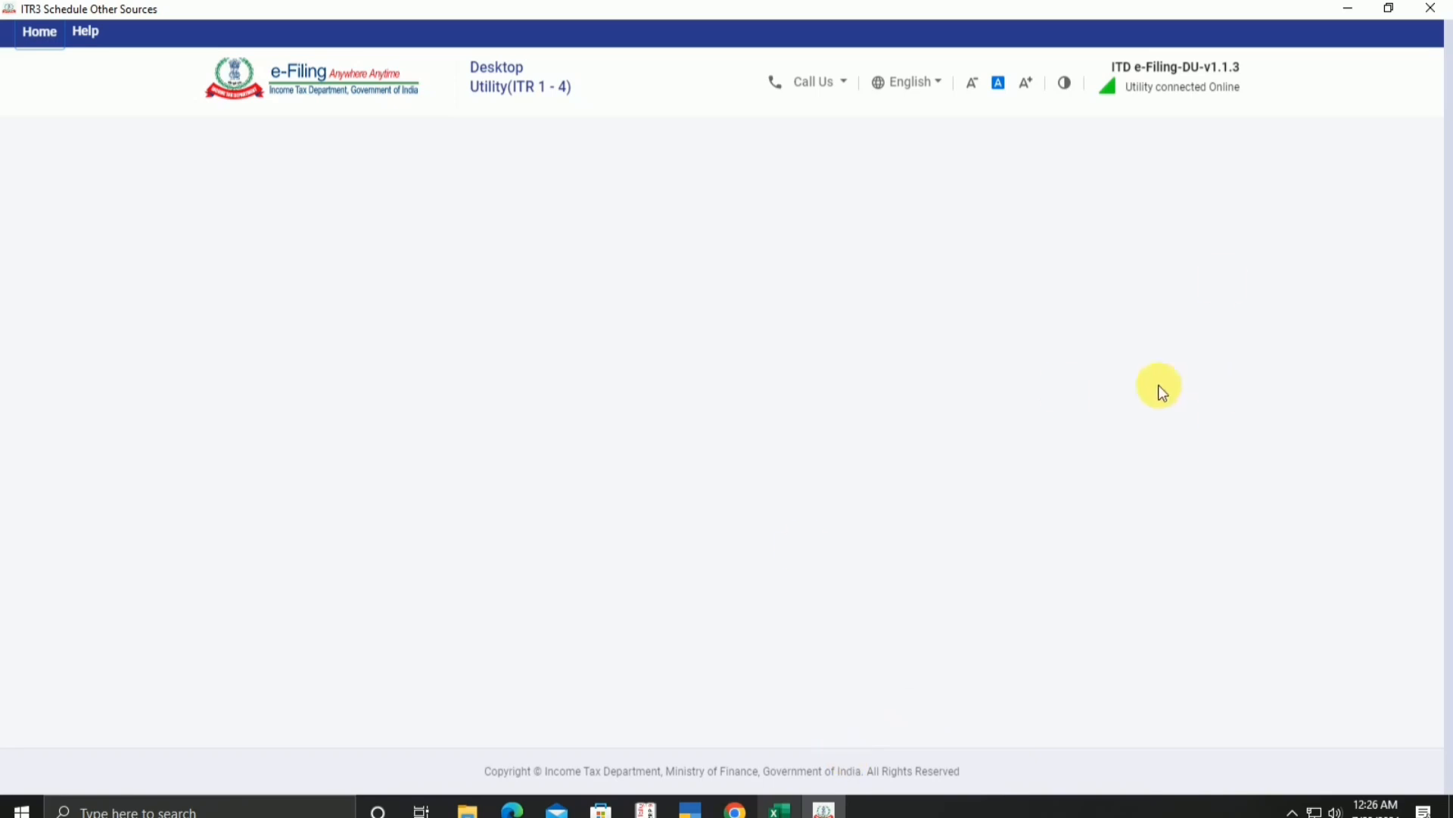
Check the income from other sources in the Excel computation, return to the utility and confirm Schedule Other Sources.
left_click(1354, 9)
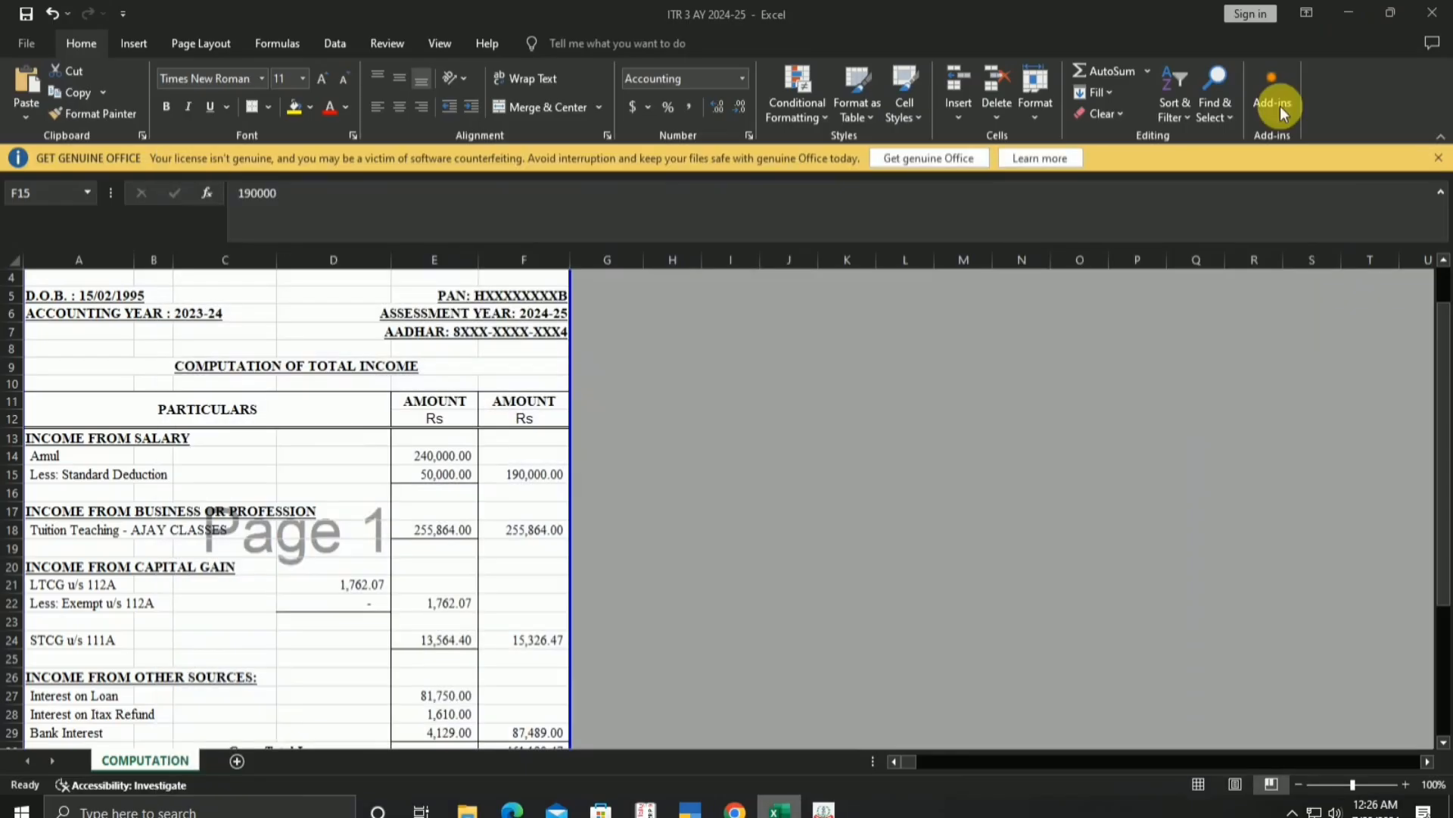
left_click(824, 790)
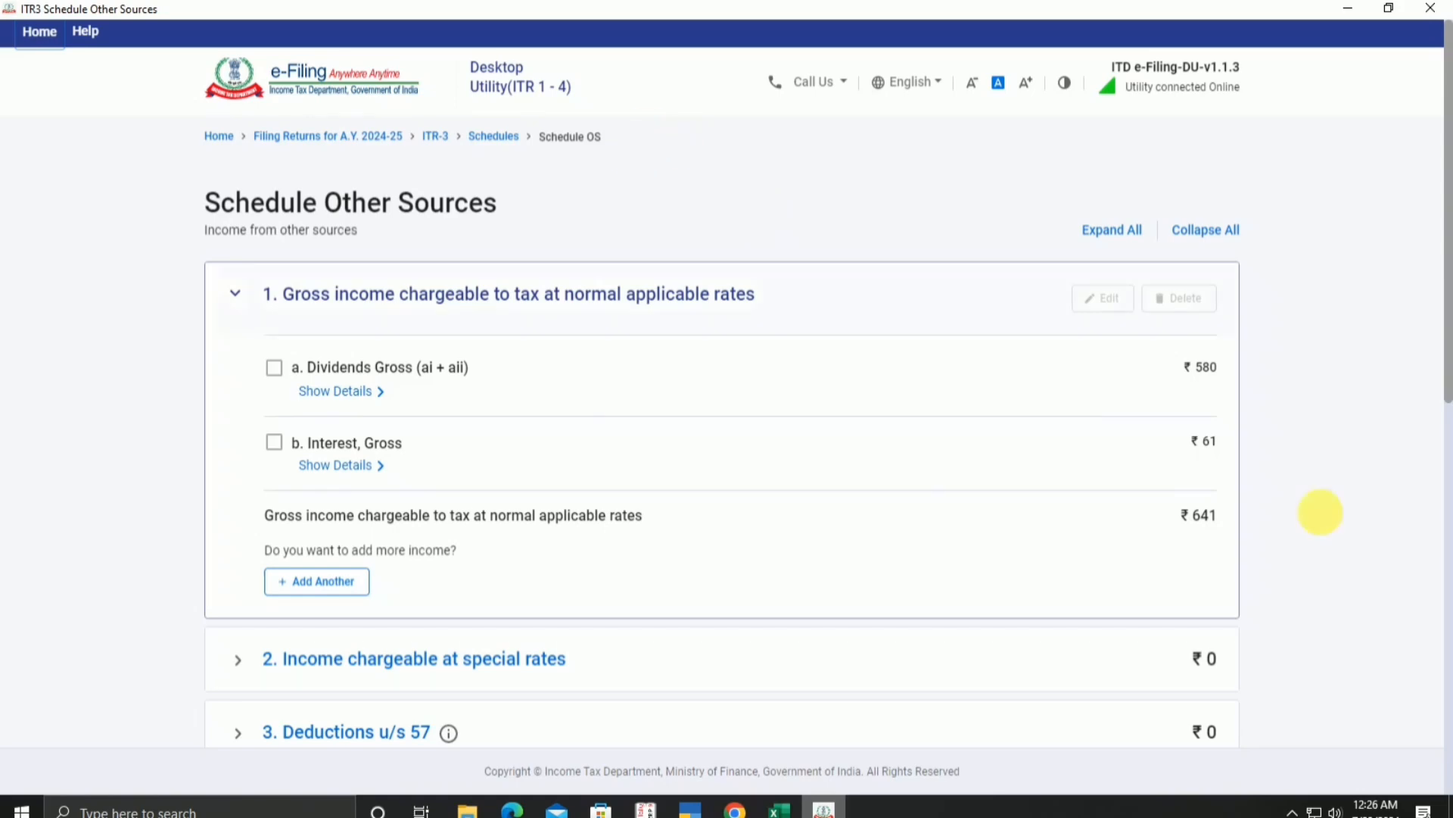
scroll(1234, 443, "down", 10)
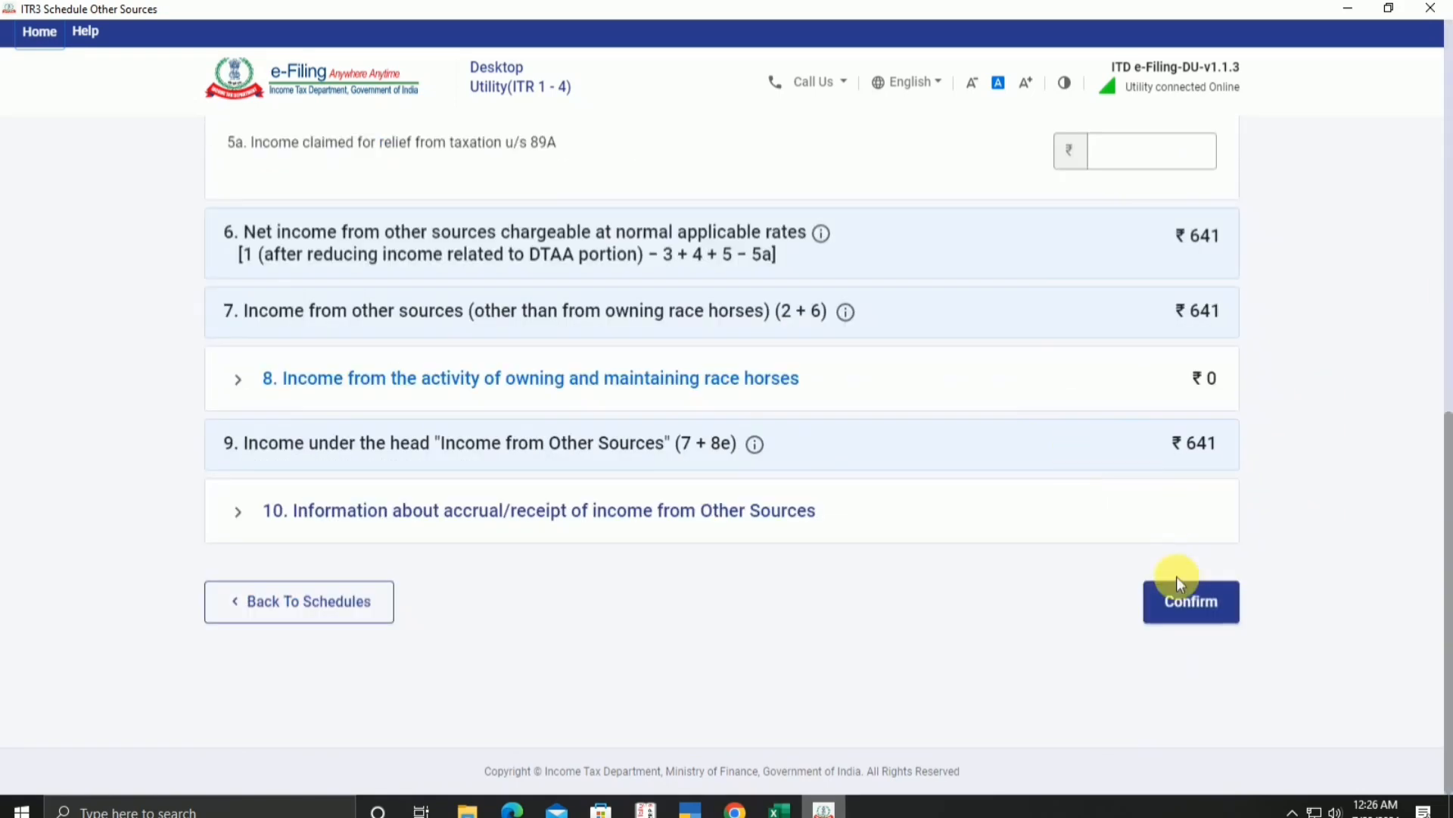
left_click(1213, 614)
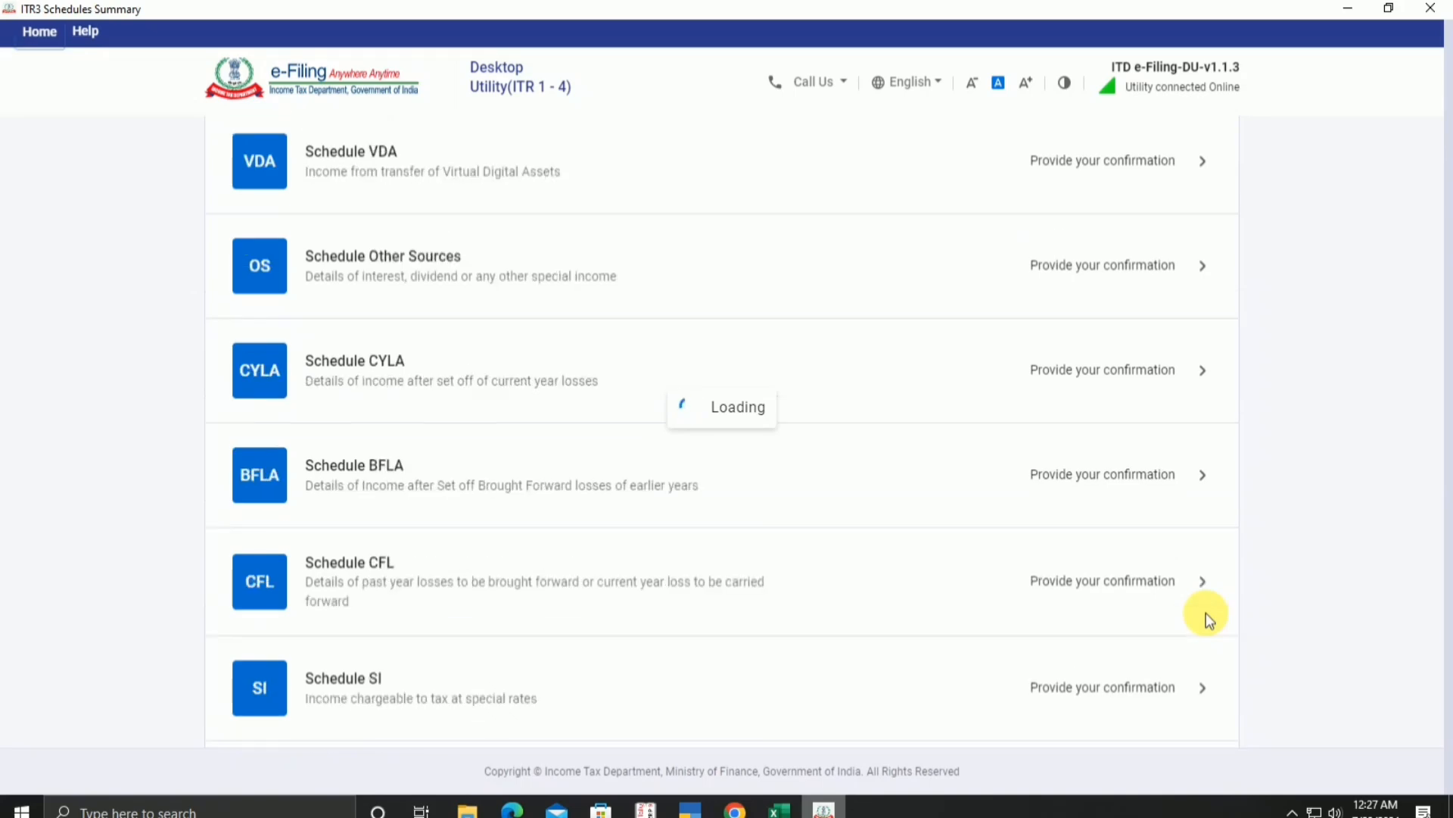
Open Schedule CYLA from the schedules summary and confirm the details of income after set off of current year losses.
scroll(704, 568, "down", 10)
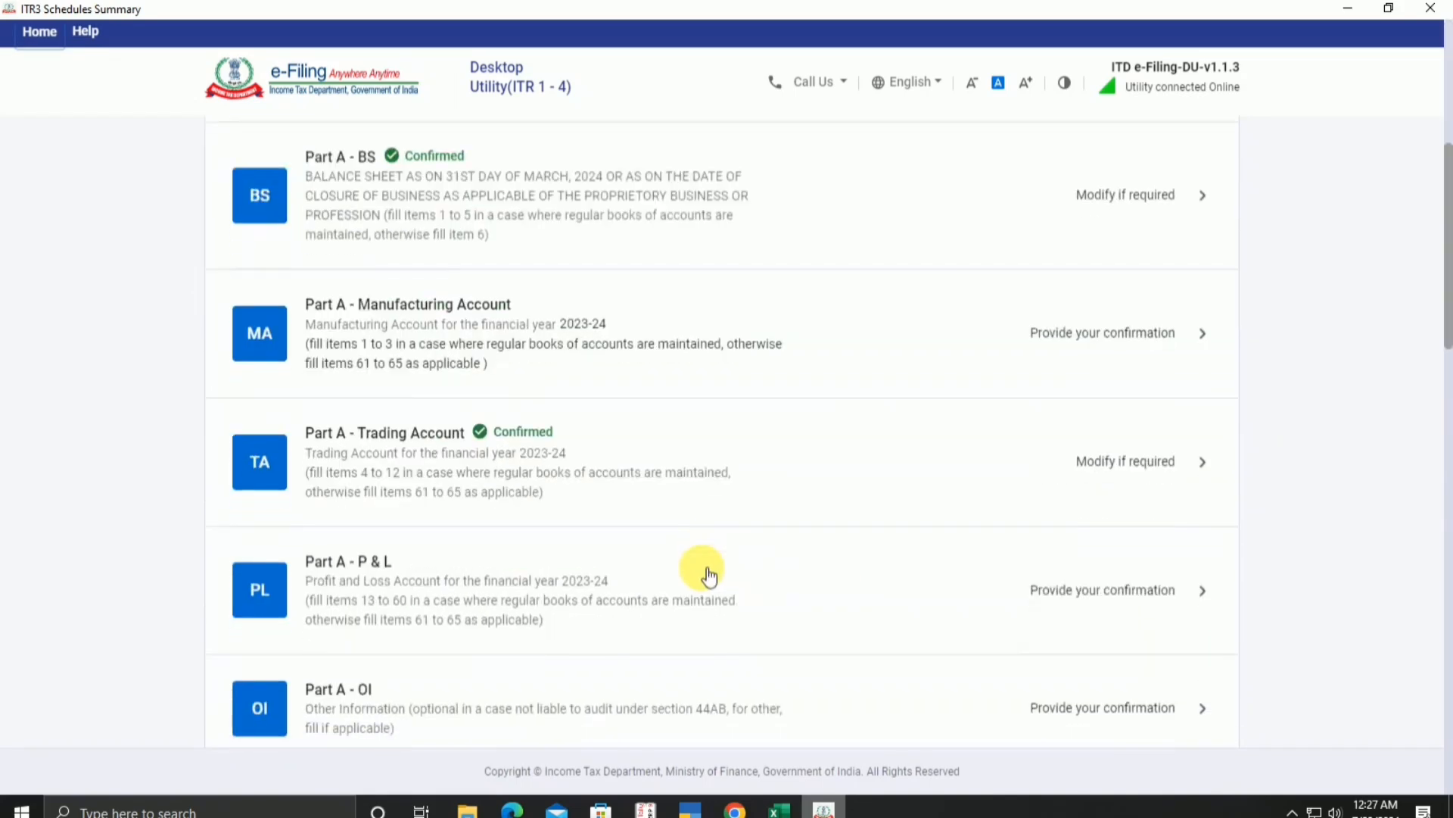
scroll(704, 571, "down", 6)
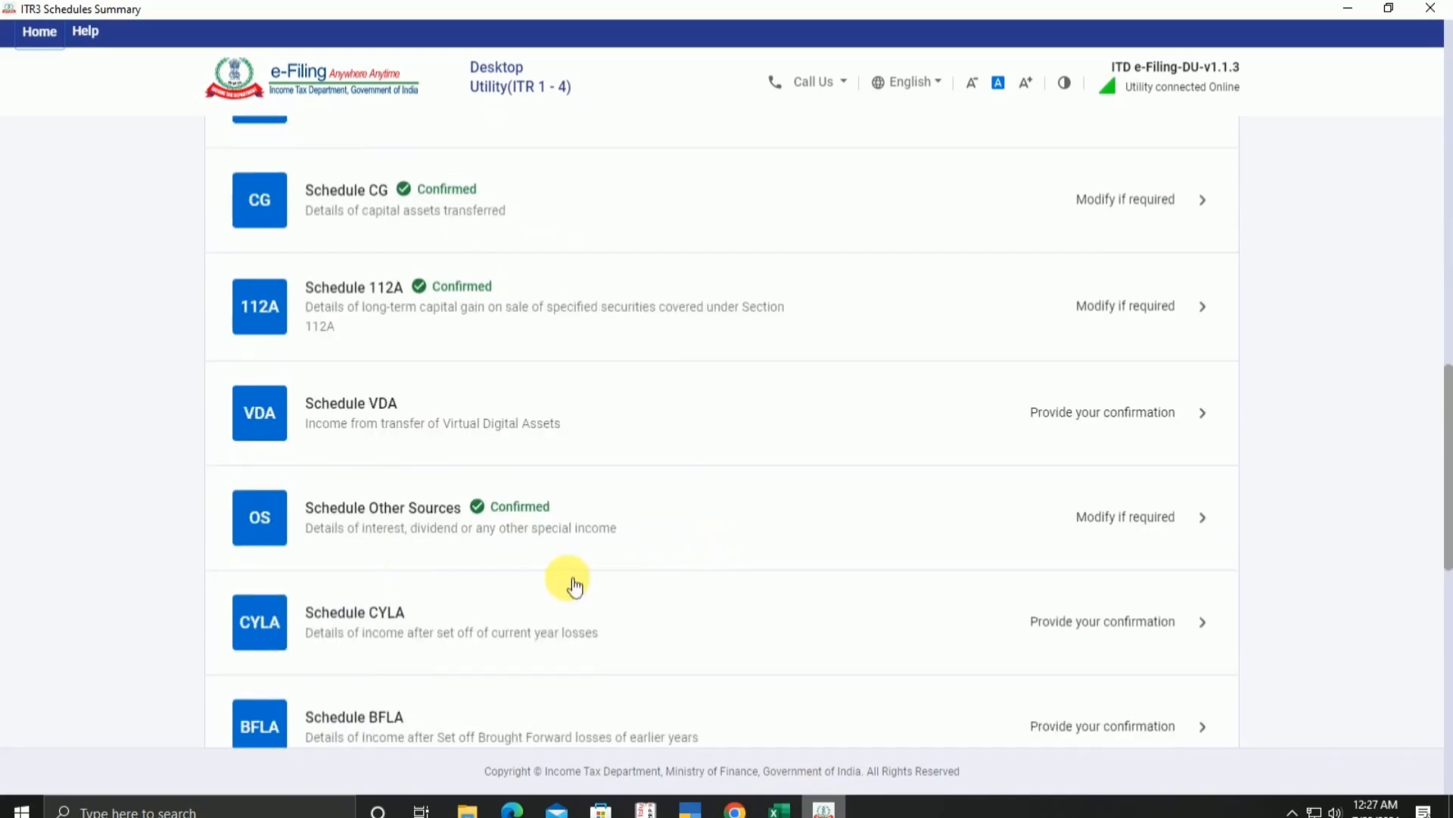
scroll(510, 564, "down", 3)
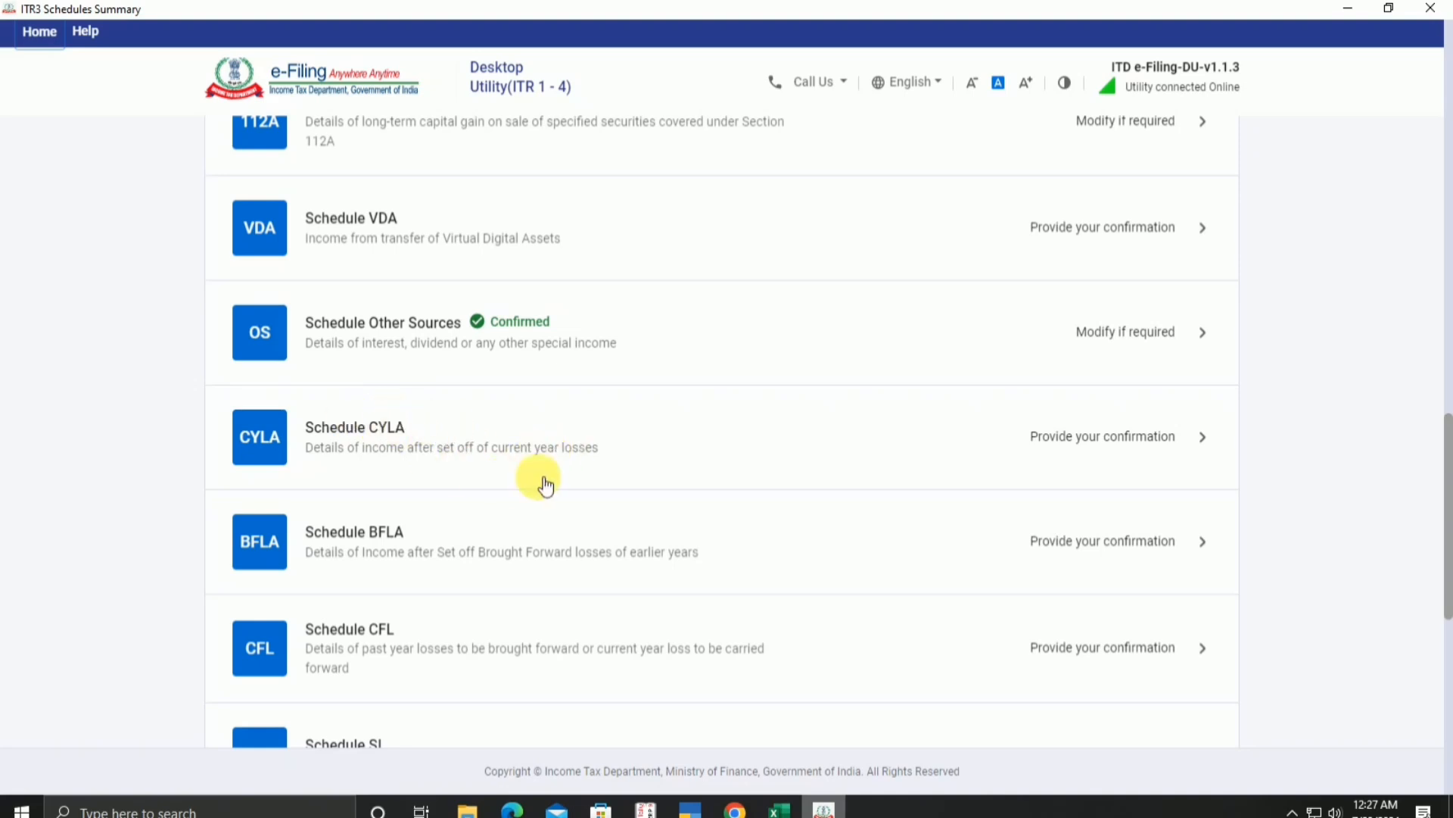
left_click(1126, 448)
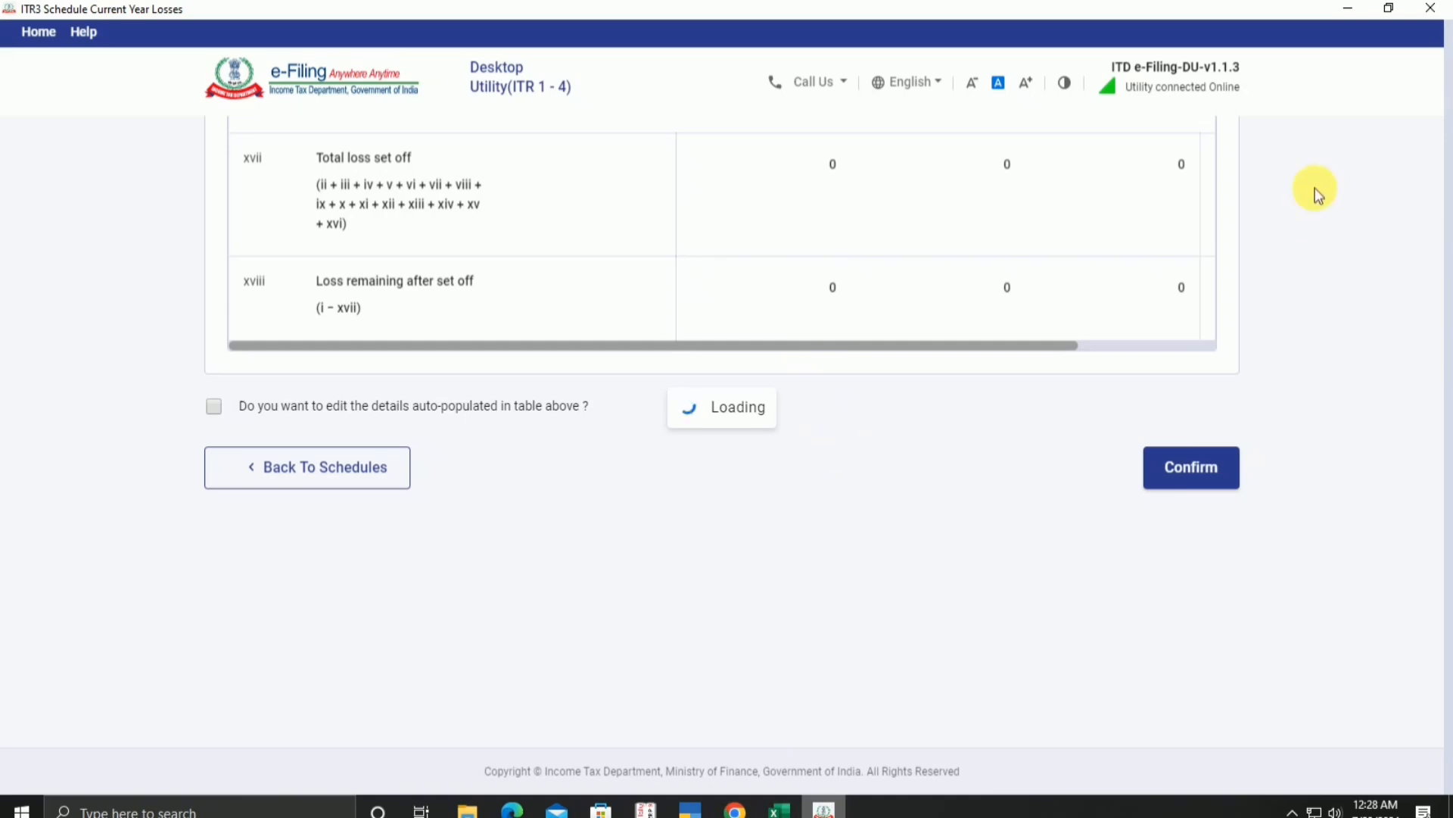
left_click(832, 810)
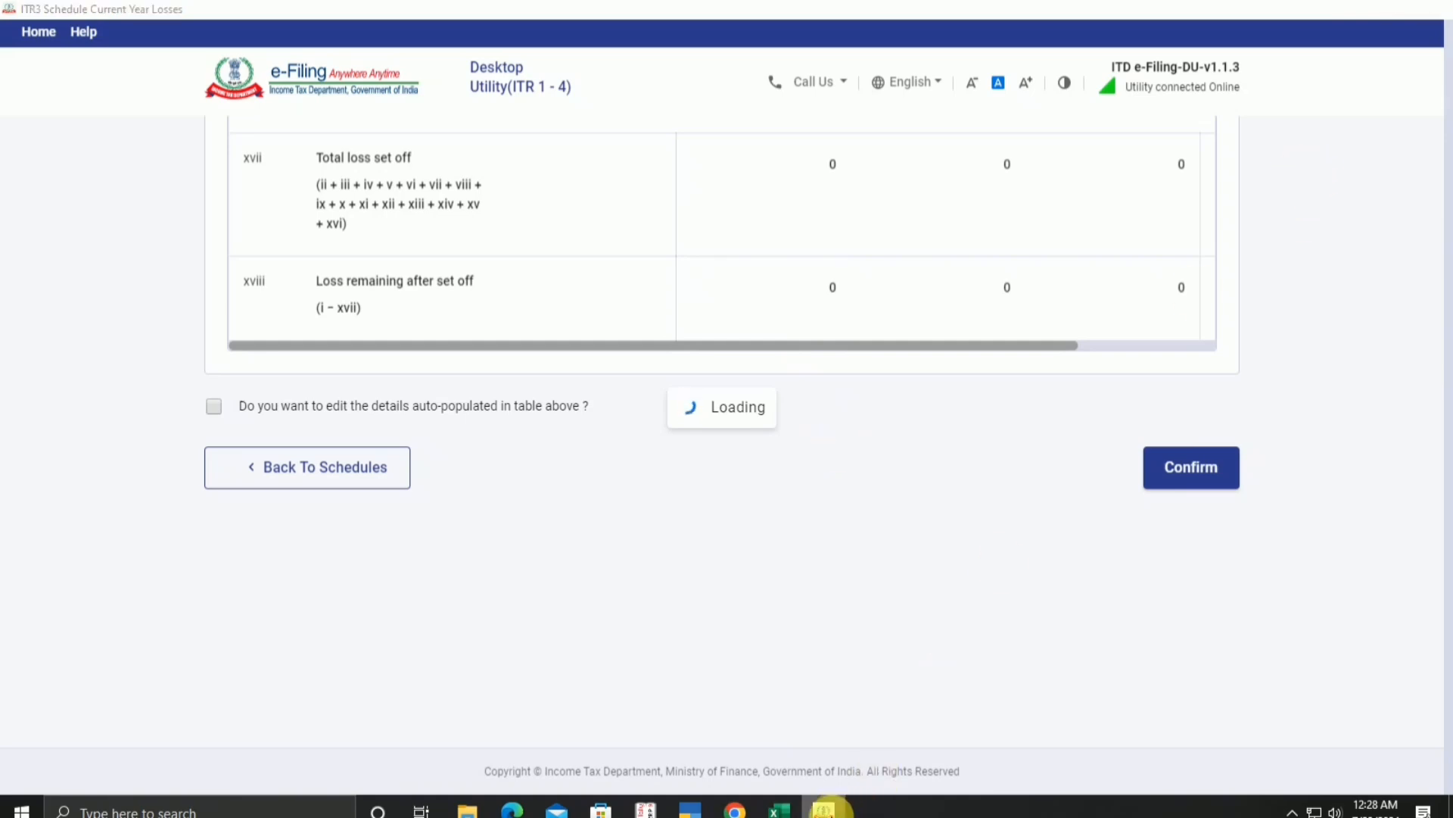
left_click(831, 810)
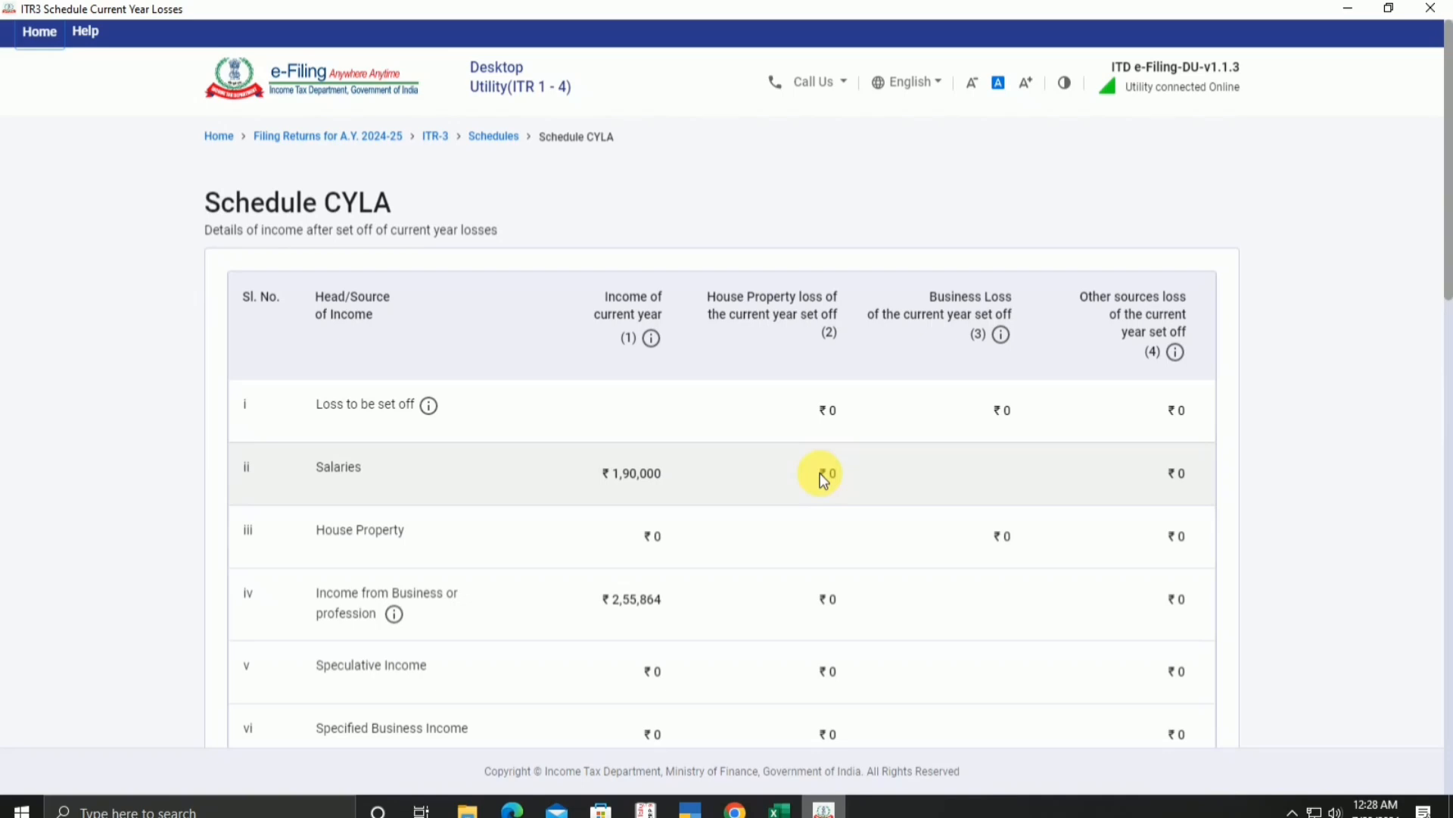
scroll(1090, 515, "down", 15)
left_click(1213, 606)
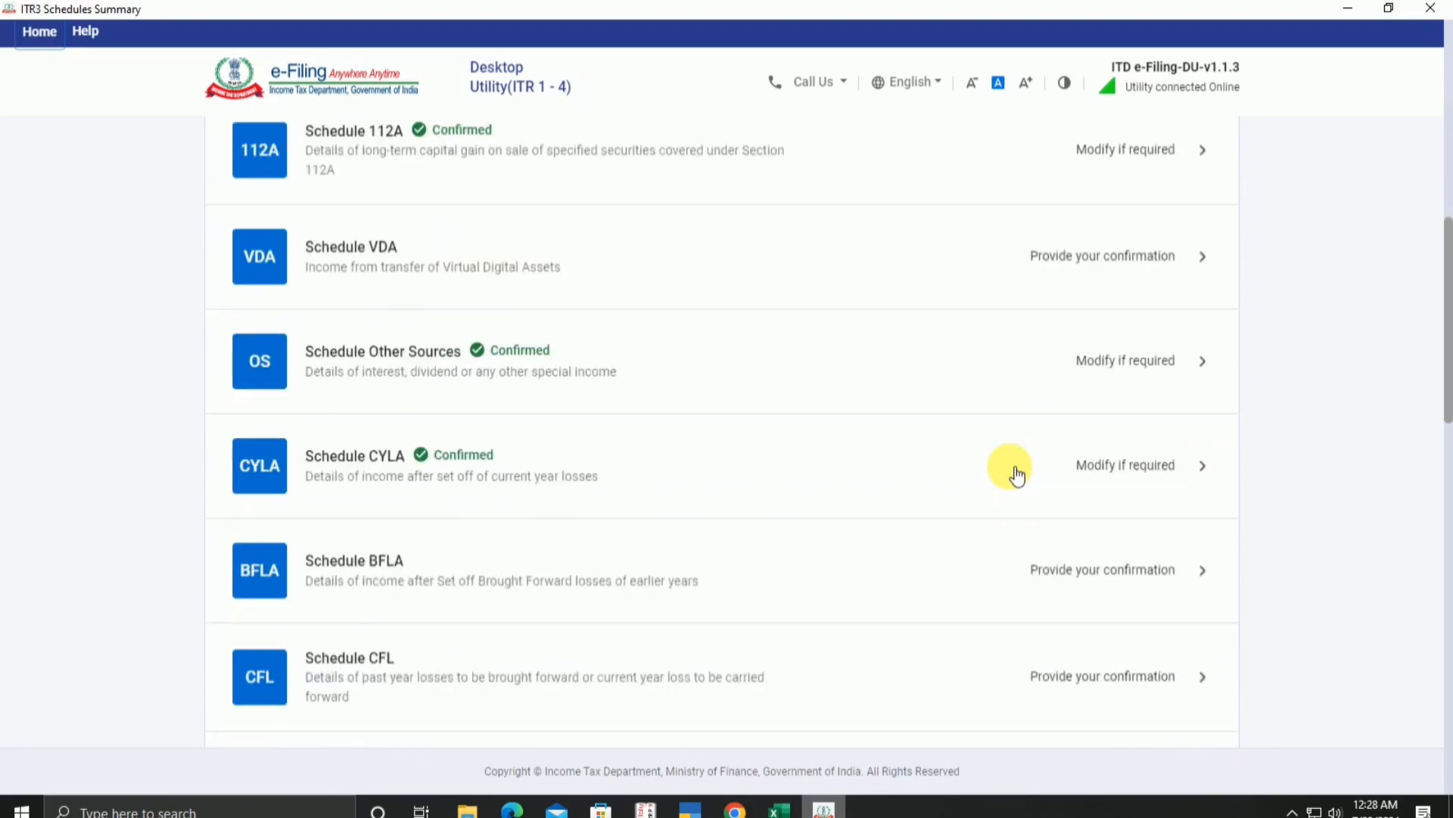
Open Schedule BFLA and review its table of income after set off of brought forward losses.
scroll(1017, 475, "down", 3)
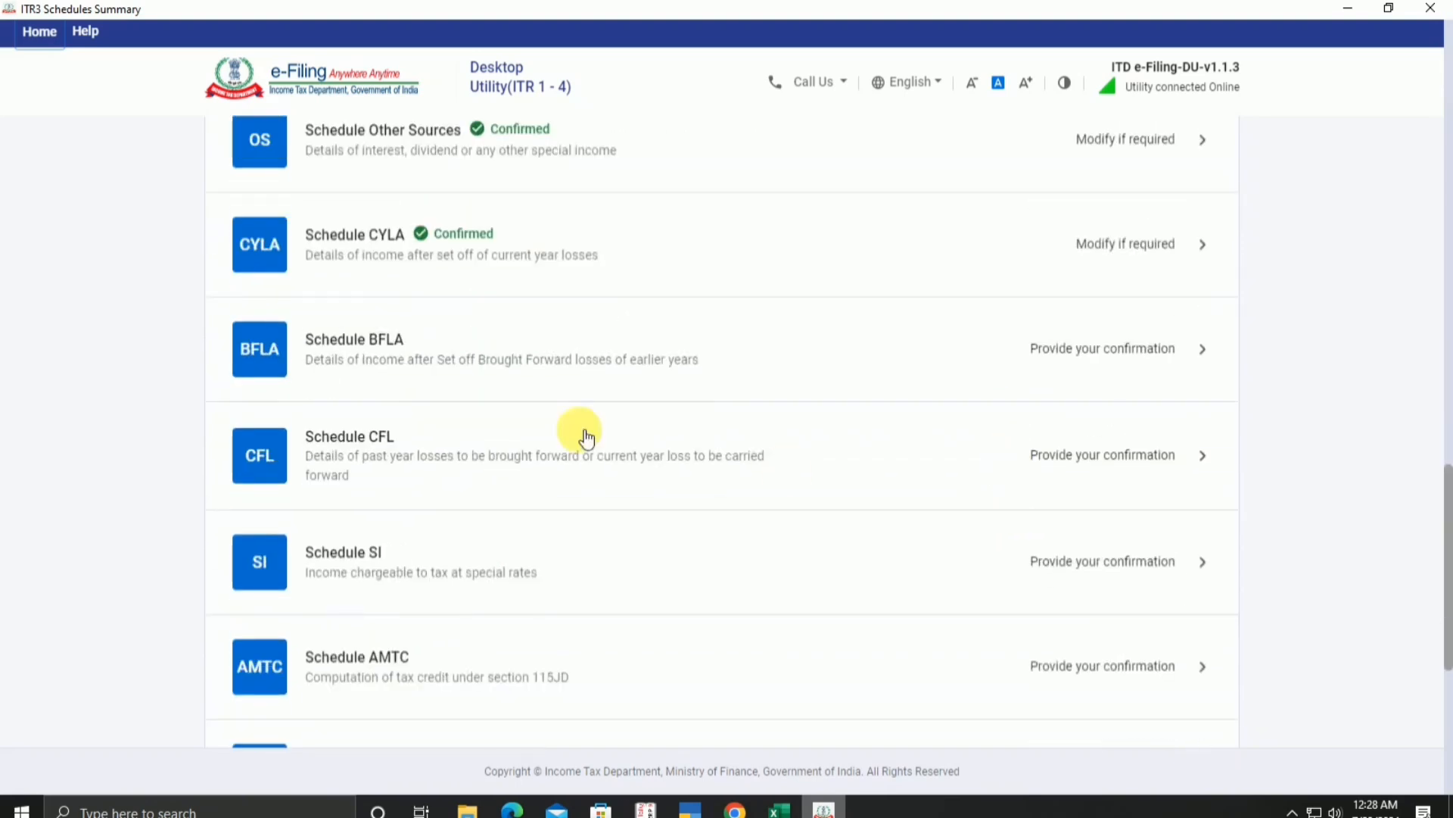
left_click(1059, 354)
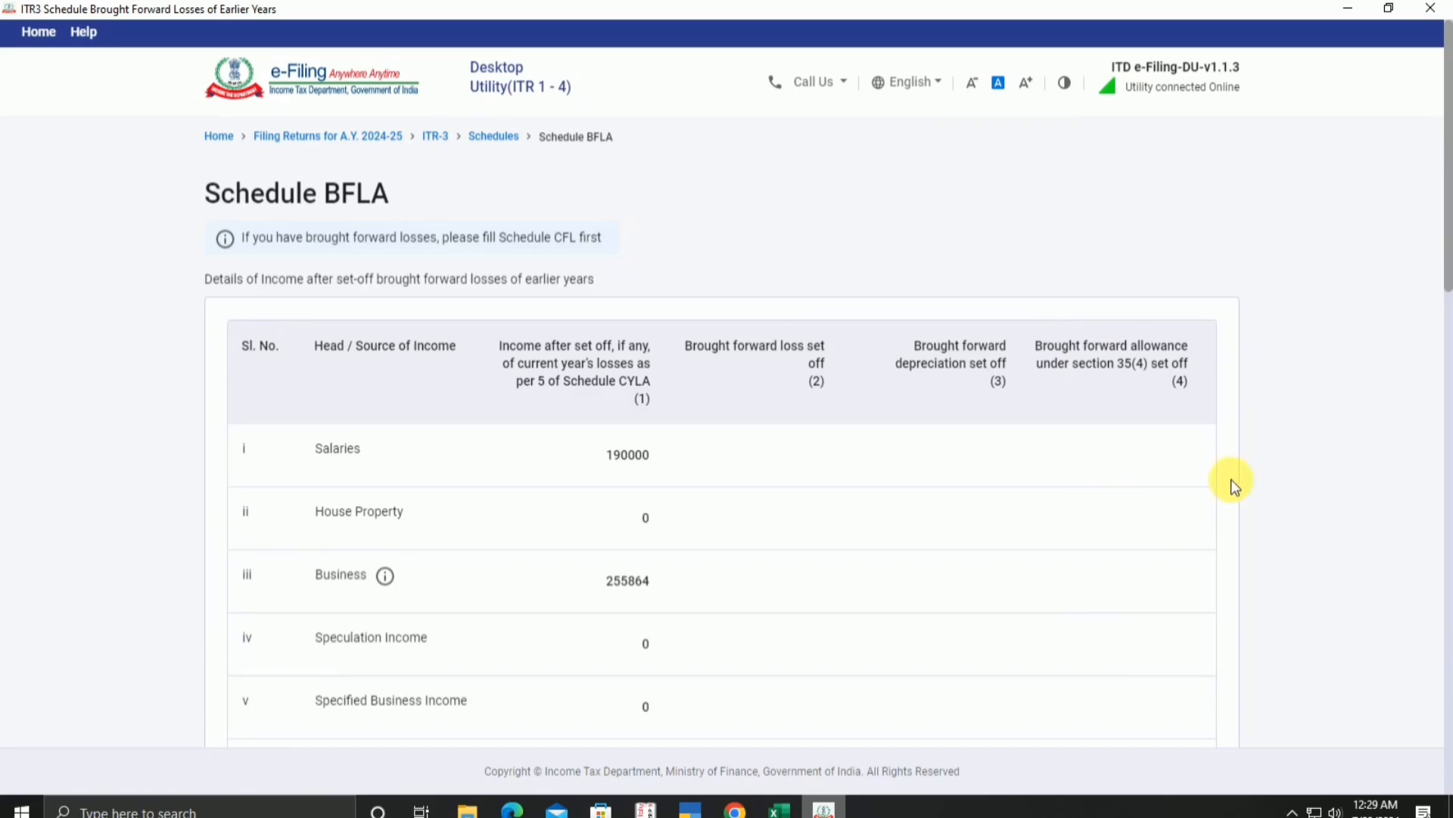
scroll(1288, 407, "down", 15)
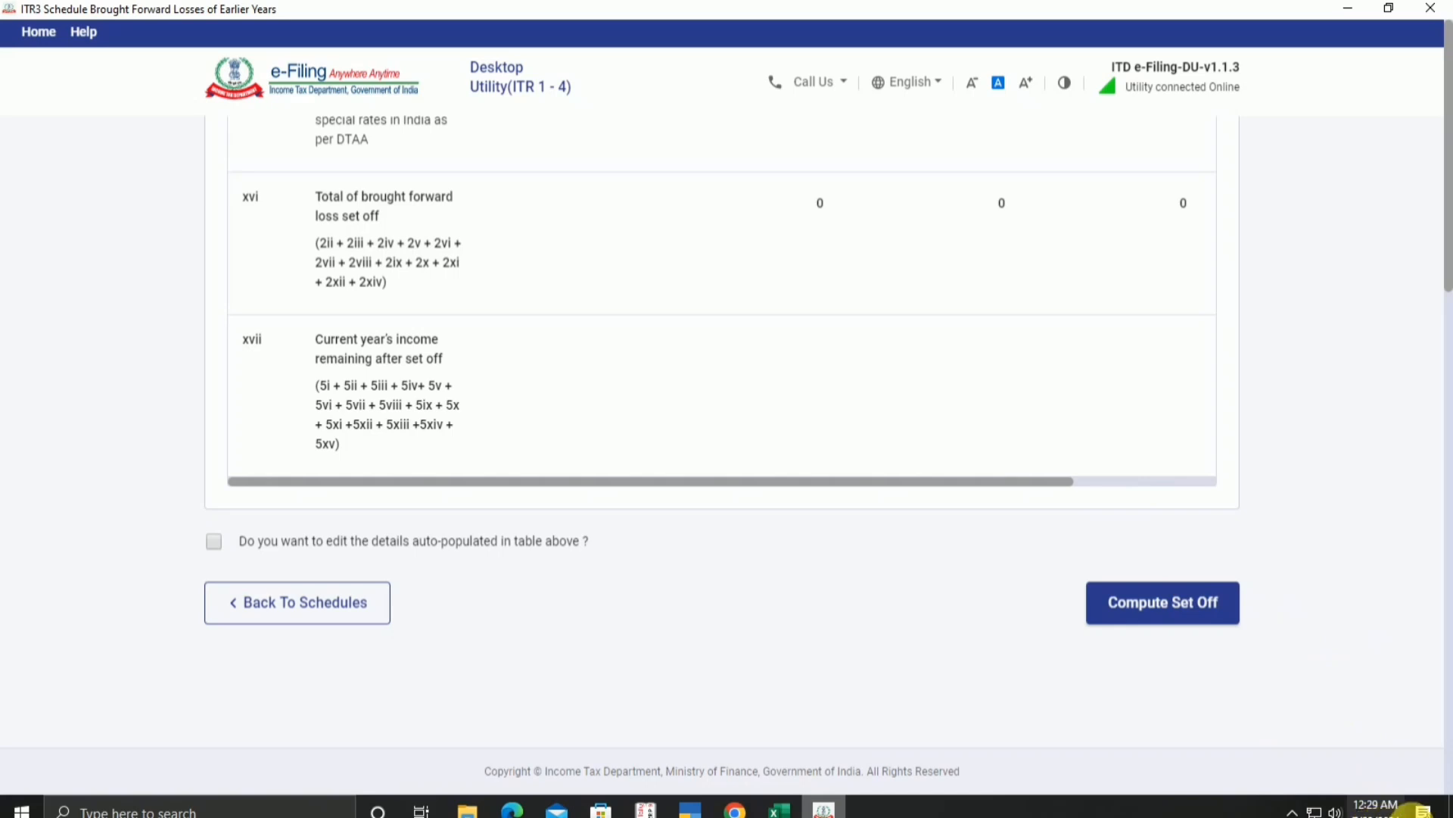
scroll(1257, 415, "up", 10)
scroll(1256, 414, "up", 5)
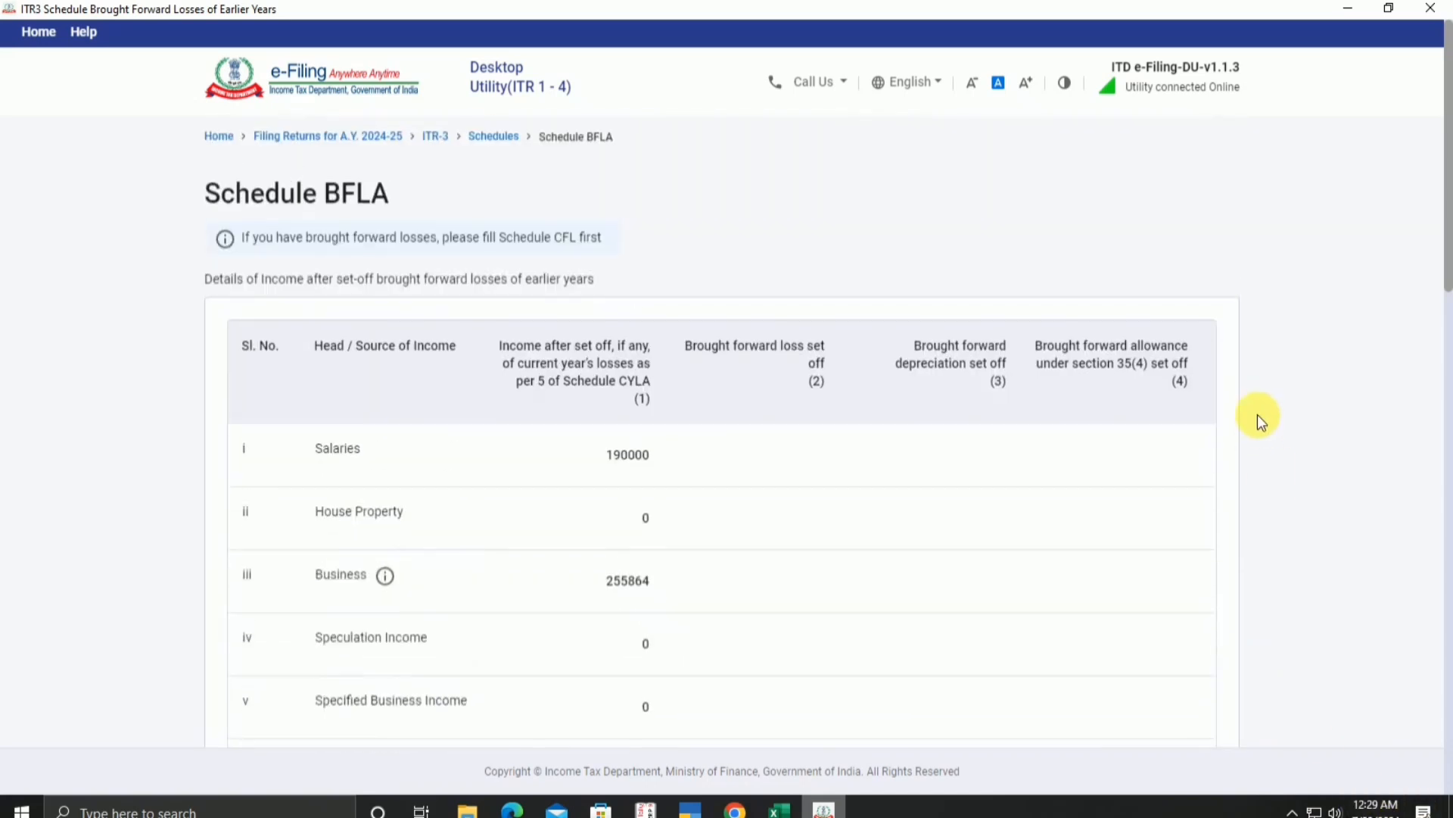
Compute the set off of brought forward losses in Schedule BFLA without editing the auto-populated details.
scroll(1257, 415, "down", 15)
left_click(1141, 606)
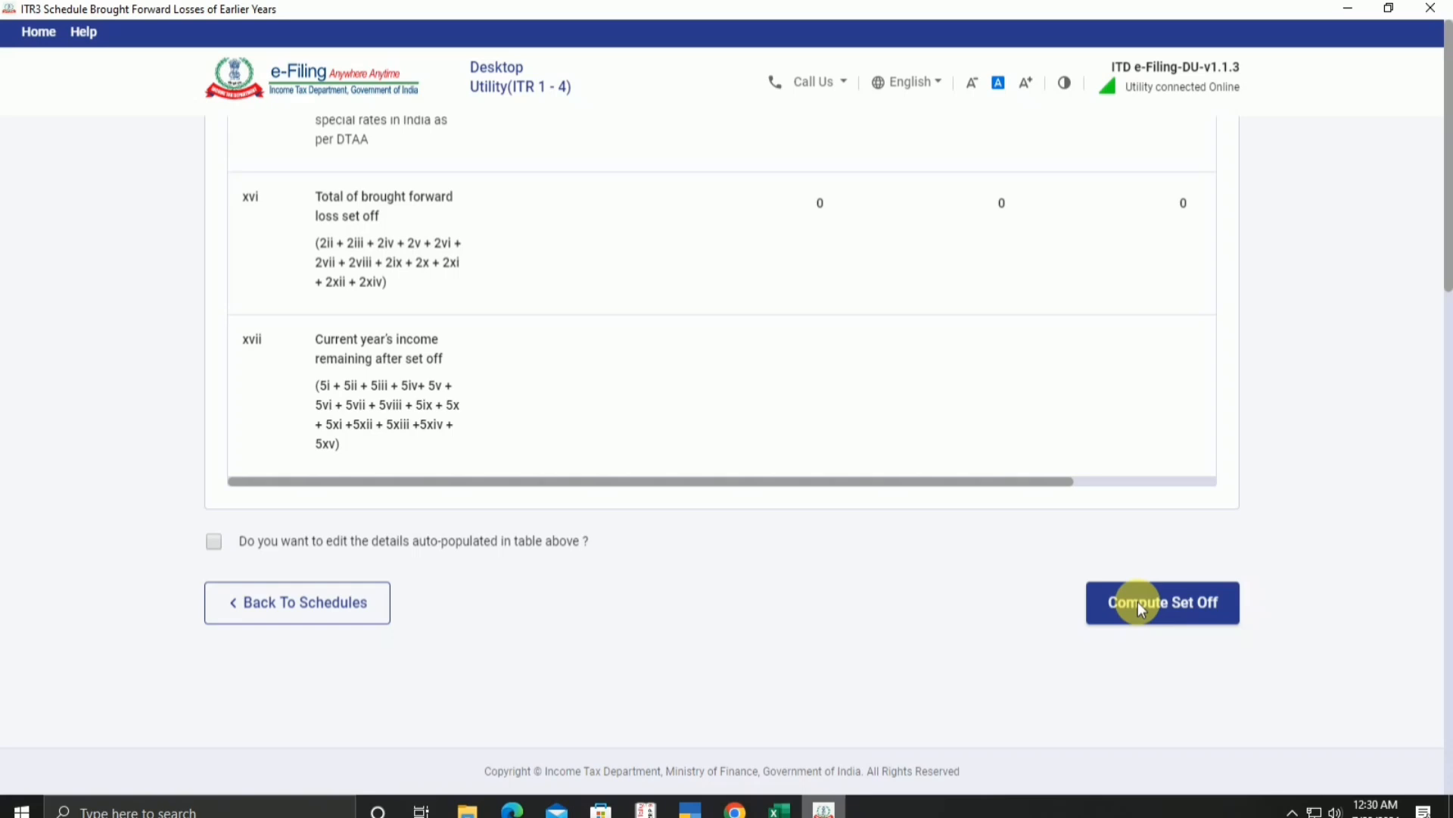
left_click(1138, 601)
left_click(1350, 9)
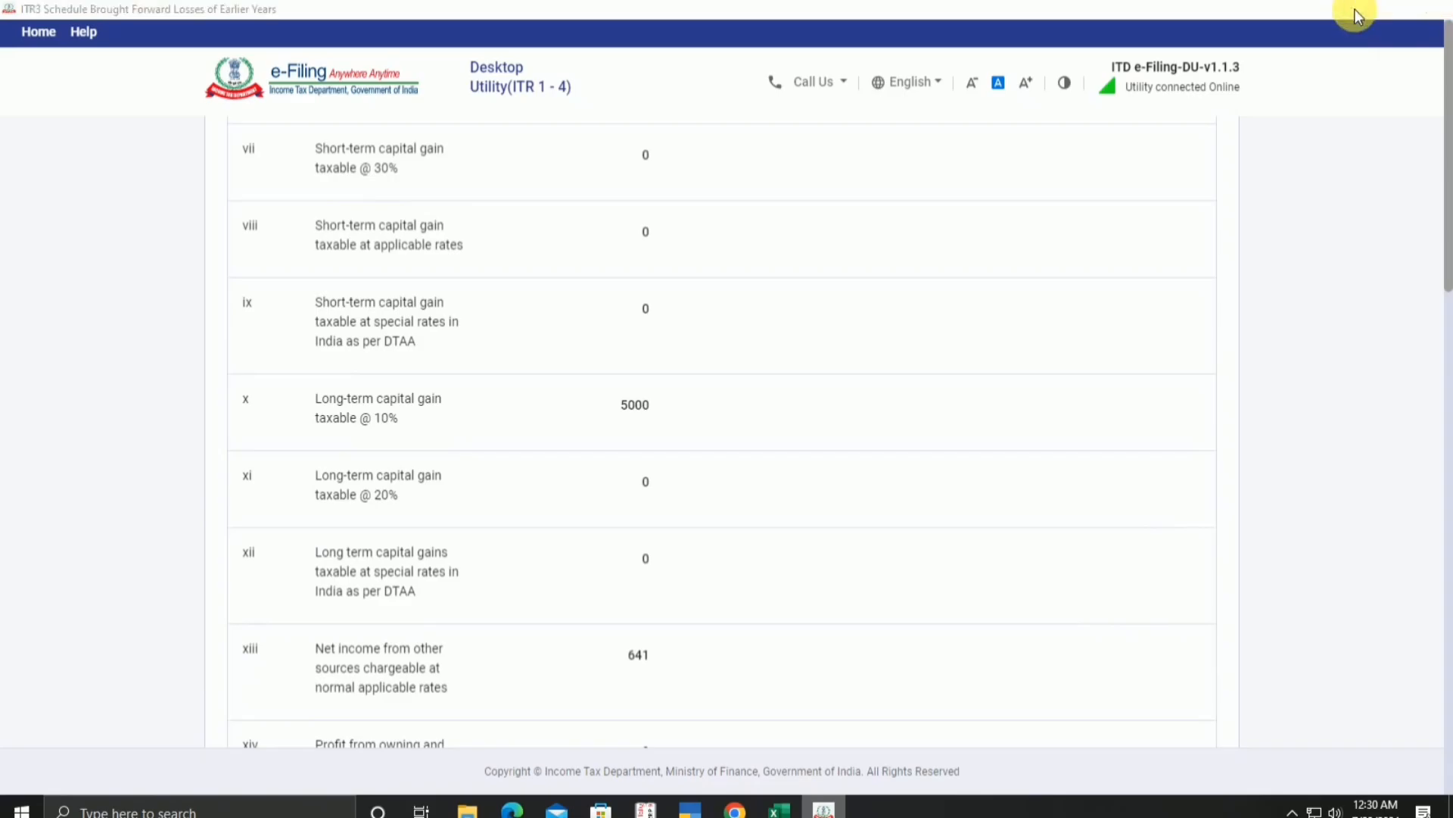
left_click(823, 809)
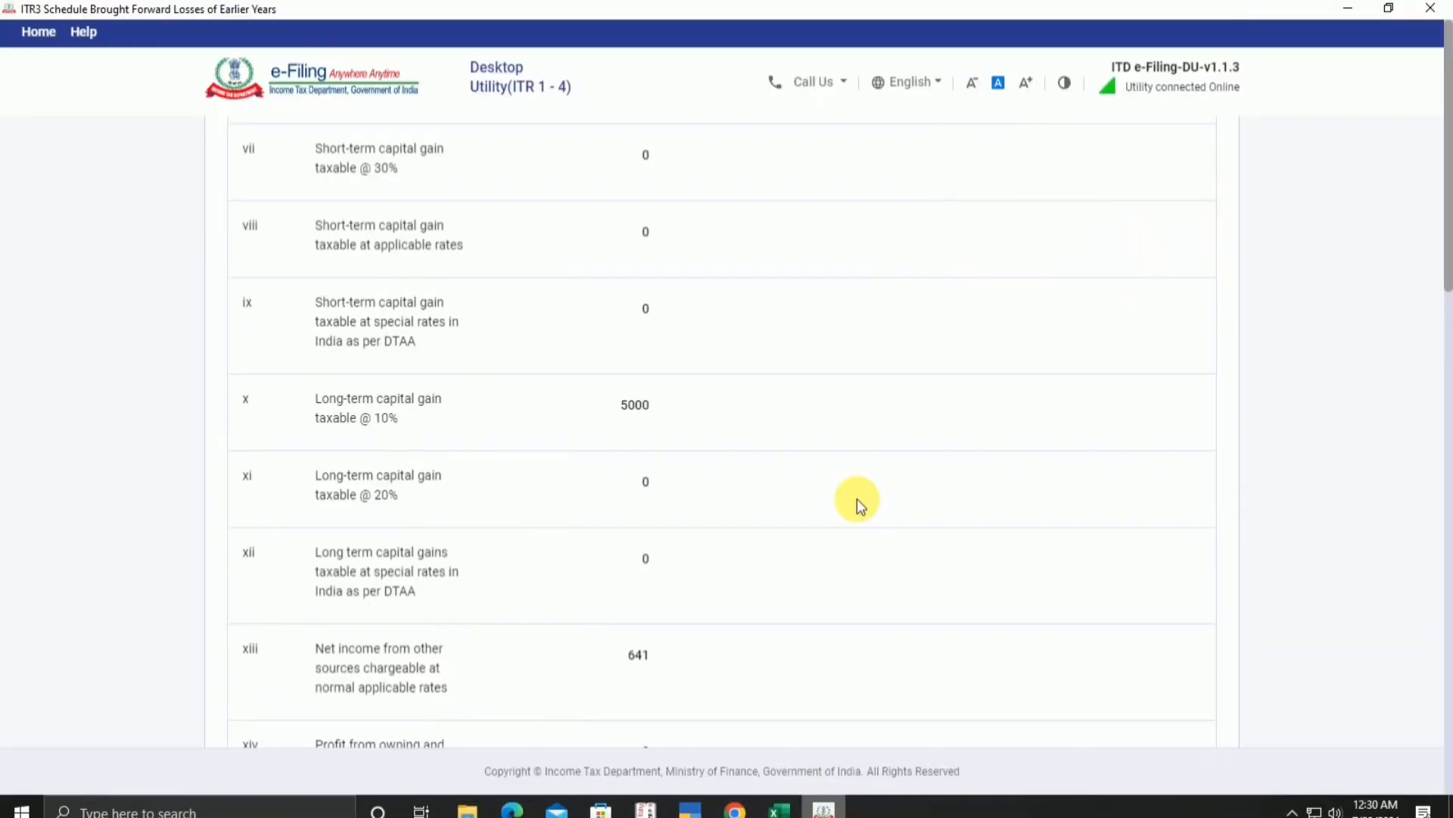
scroll(1265, 393, "up", 5)
scroll(1266, 390, "up", 2)
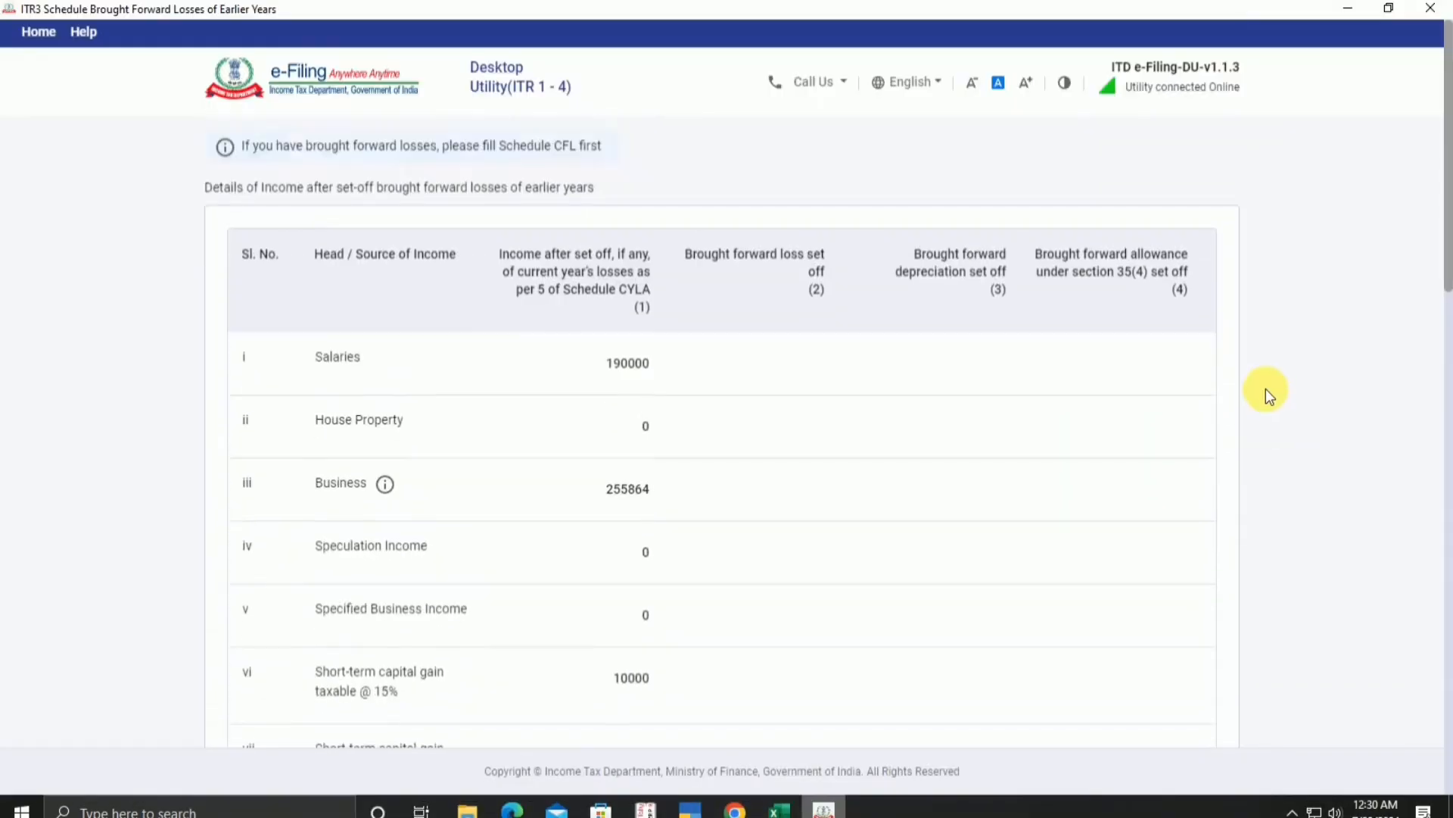
scroll(1265, 397, "down", 10)
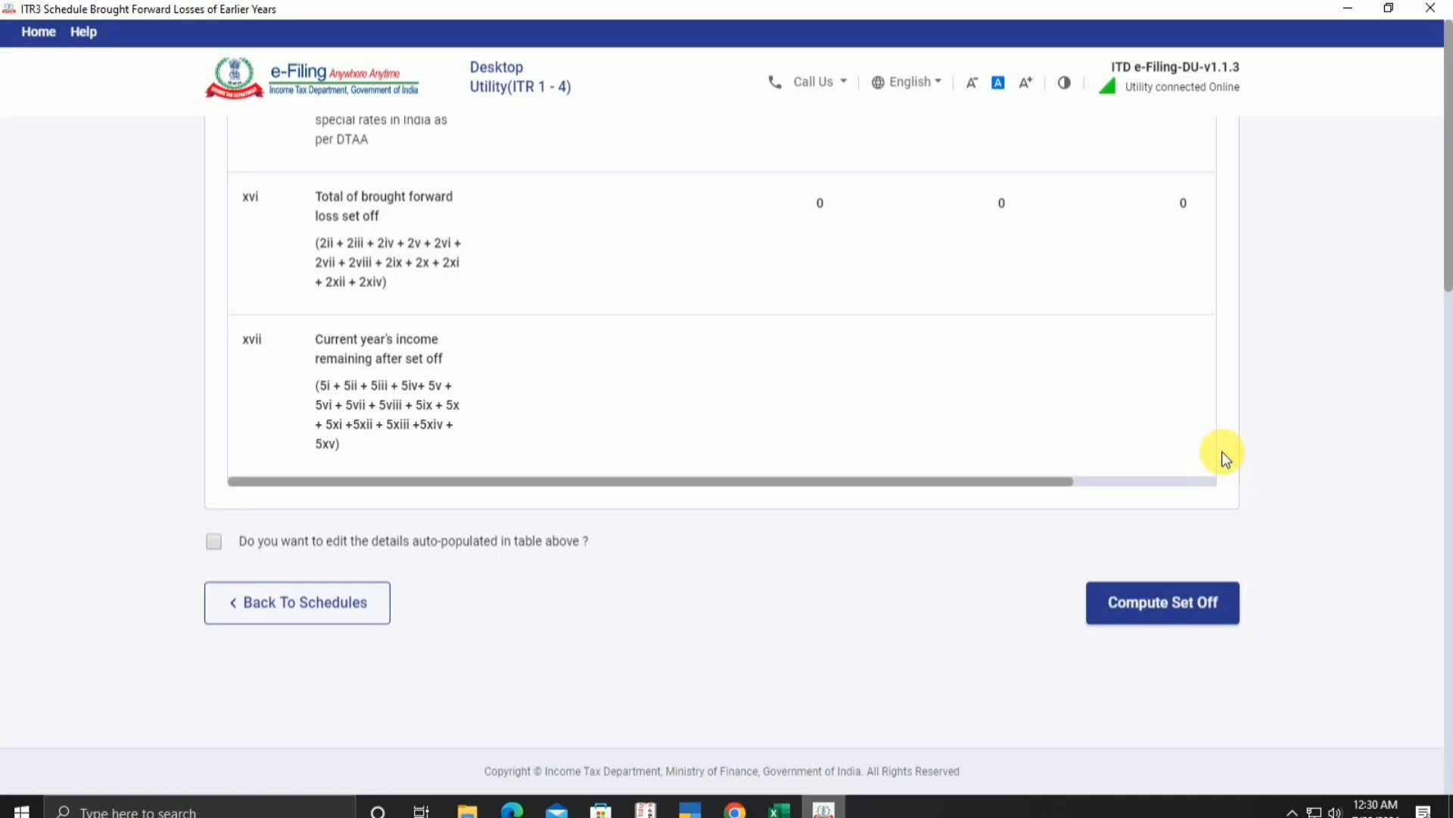
left_click(1168, 591)
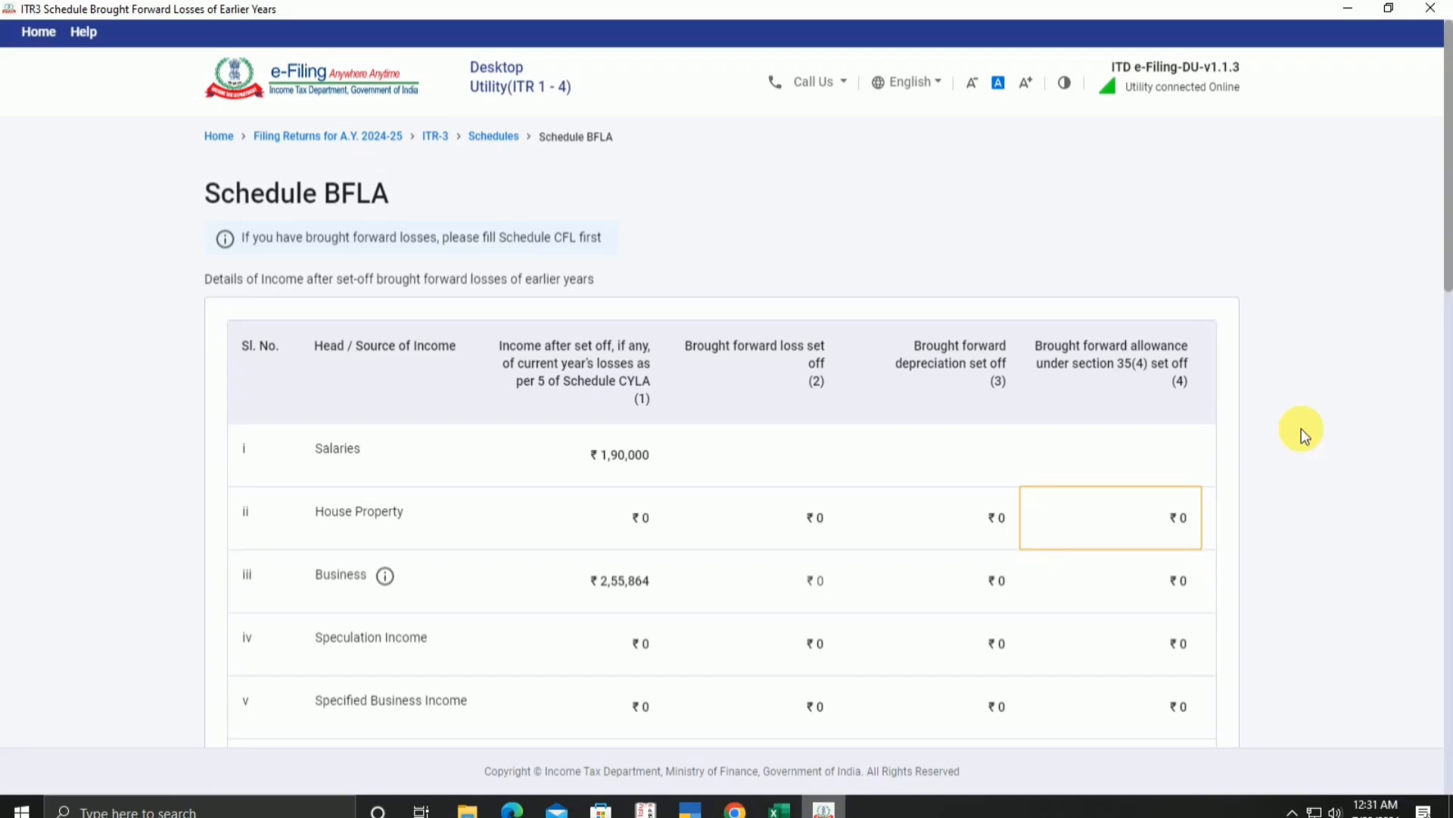
Confirm Schedule BFLA and continue past the notice on quarterly computation of interest u/s 234C.
scroll(1220, 506, "down", 15)
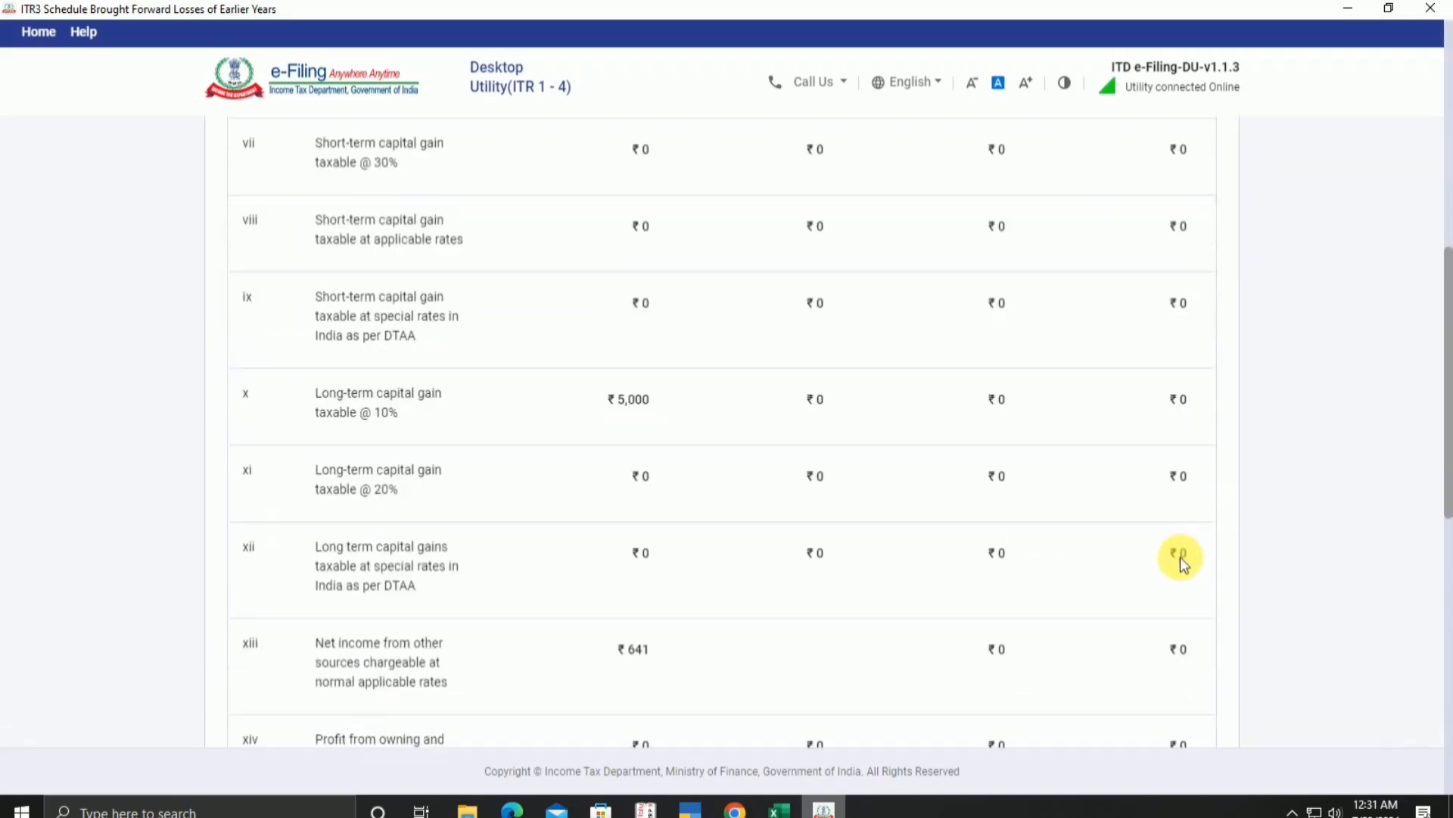
left_click(1178, 616)
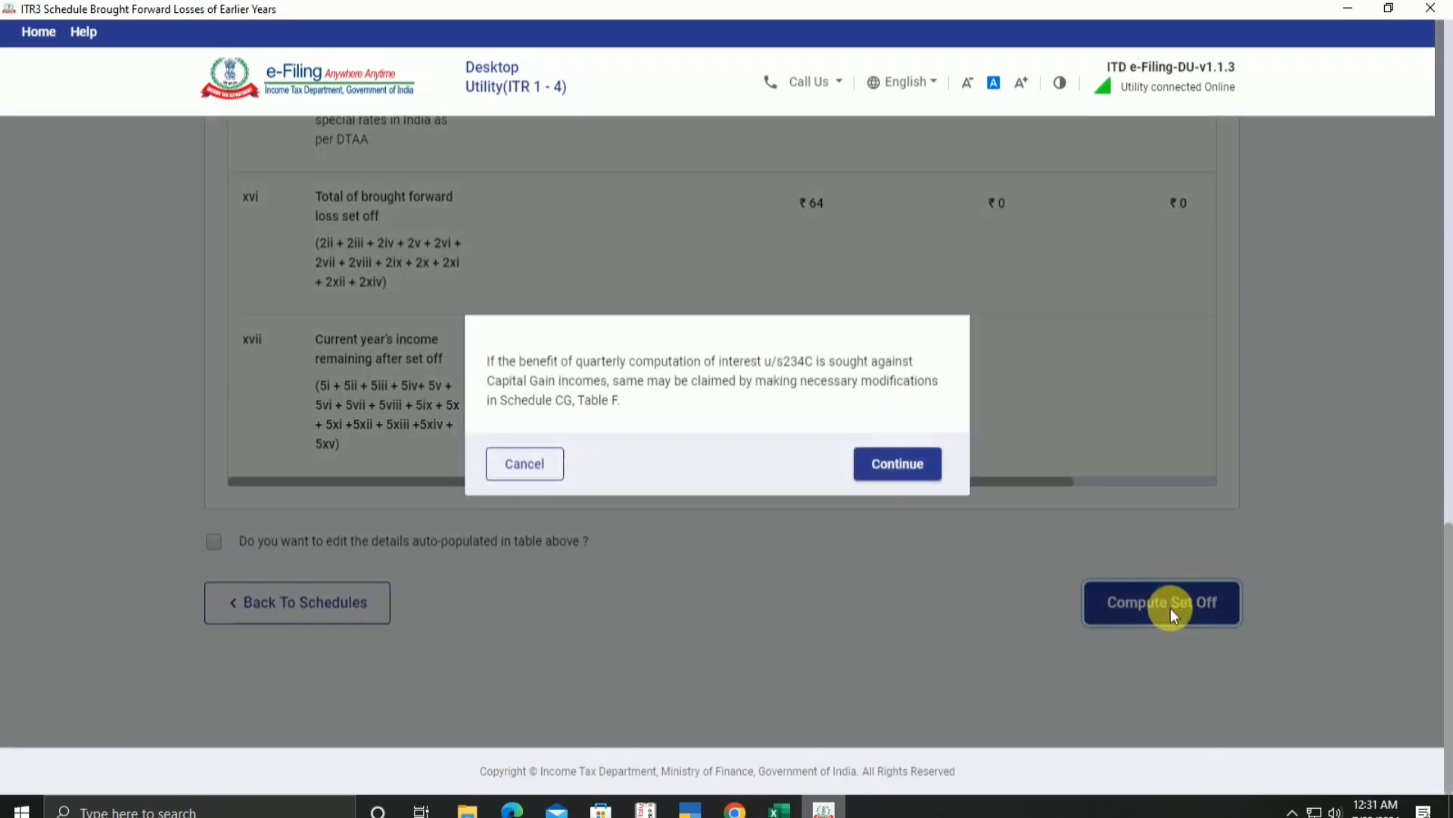
left_click(920, 483)
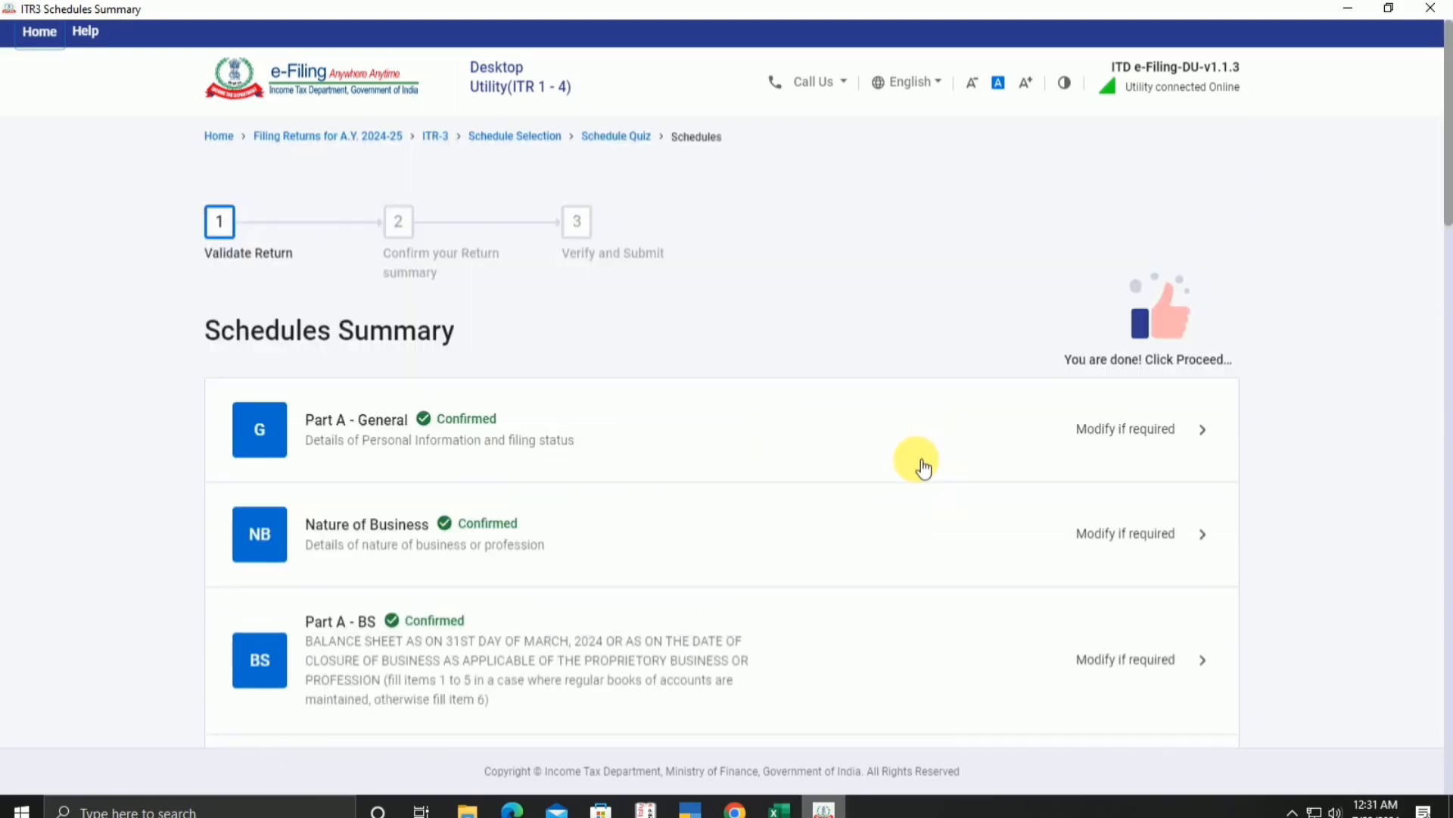
Open Schedule CFL, review the losses by assessment year and confirm the schedule without edits.
scroll(923, 468, "down", 20)
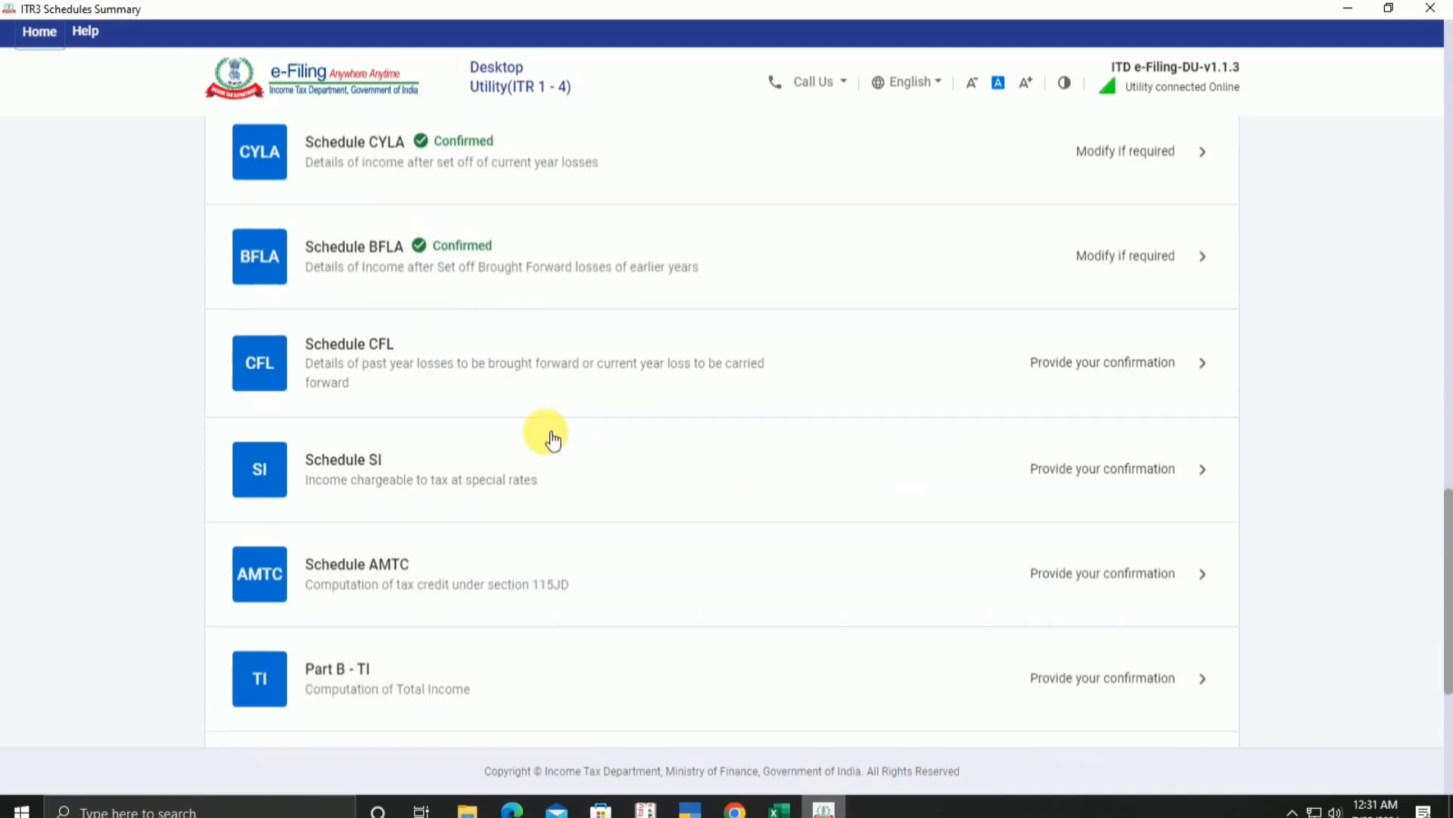
left_click(1132, 371)
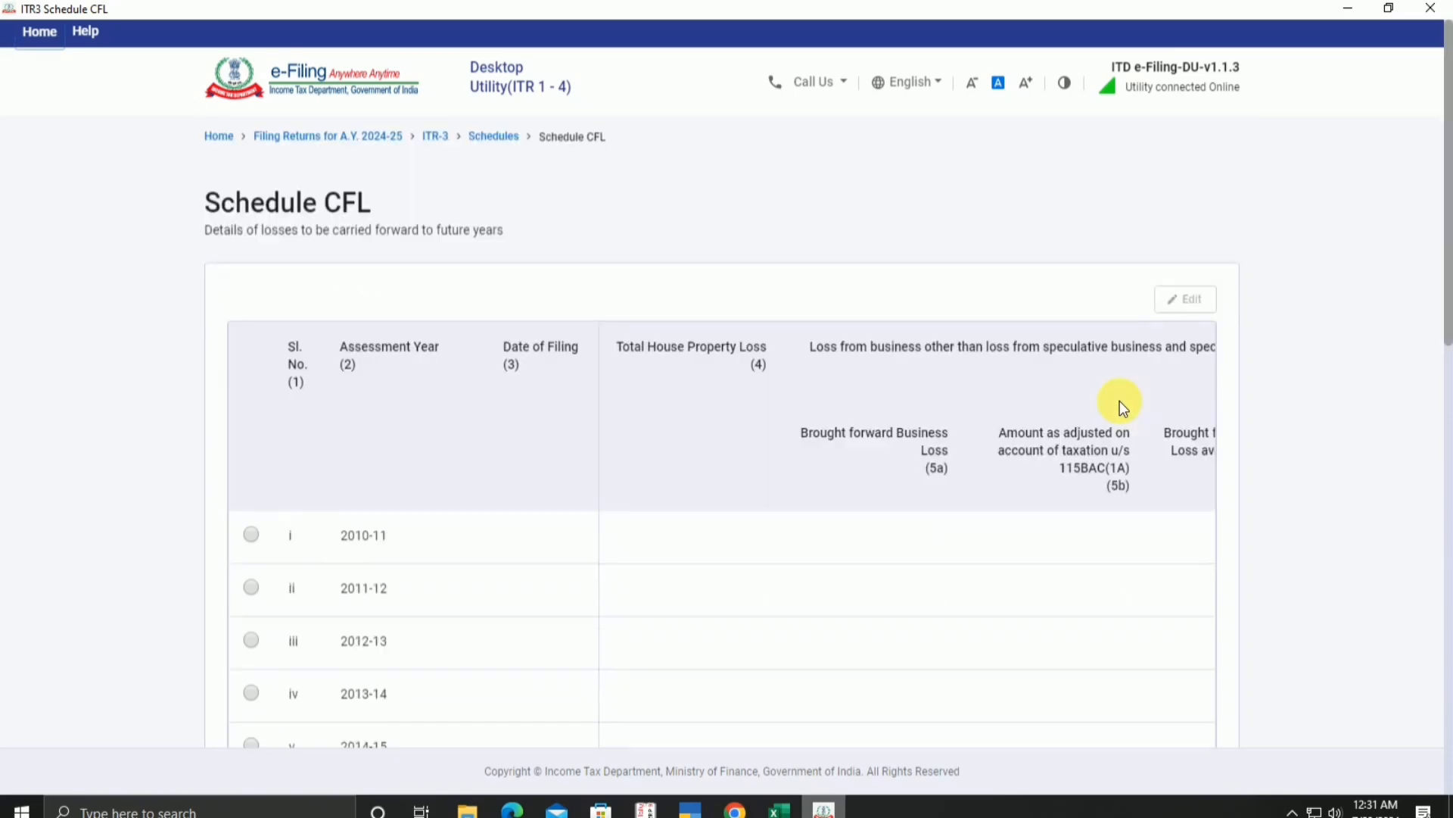
scroll(1119, 401, "down", 12)
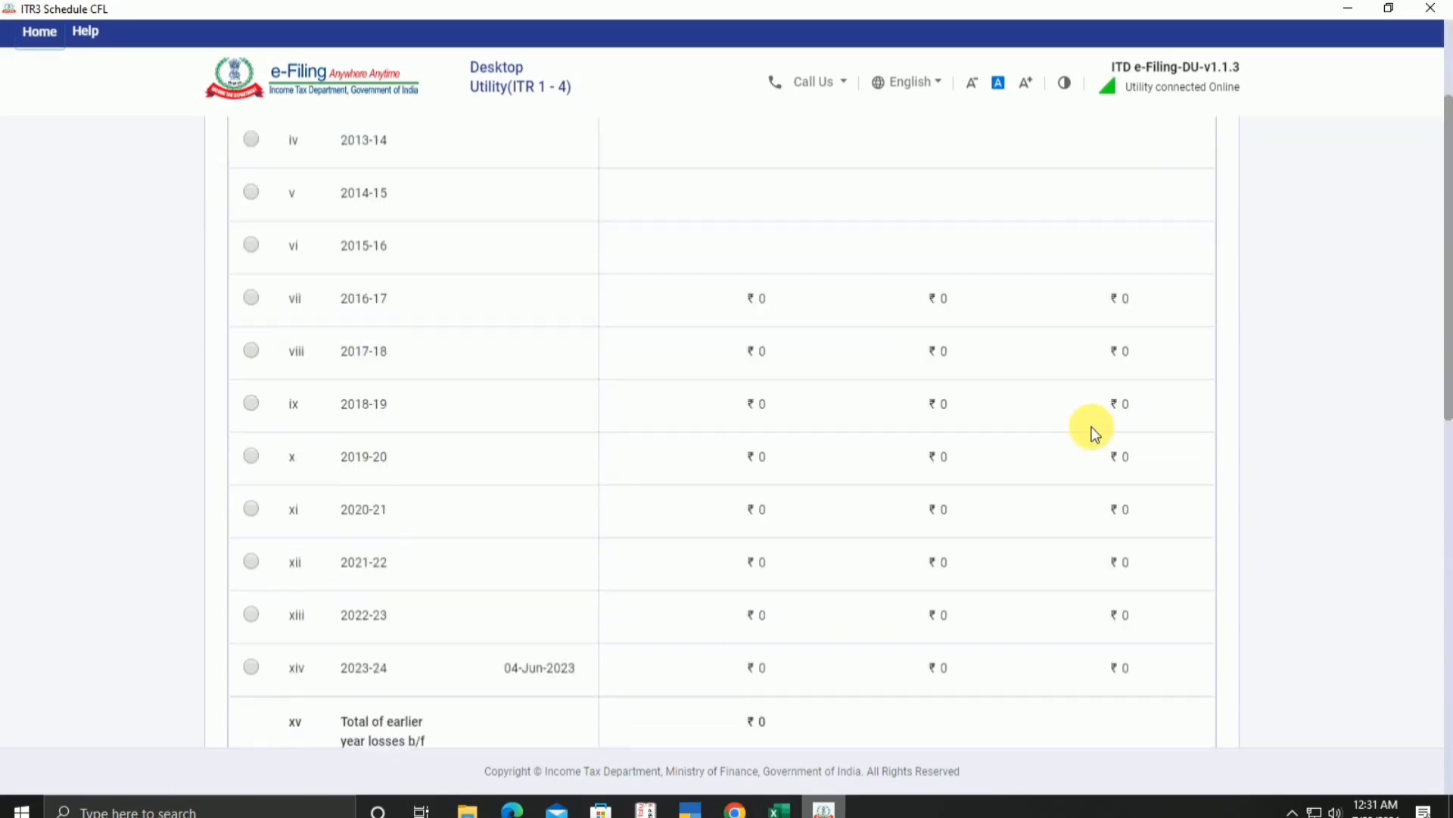
left_click(1187, 625)
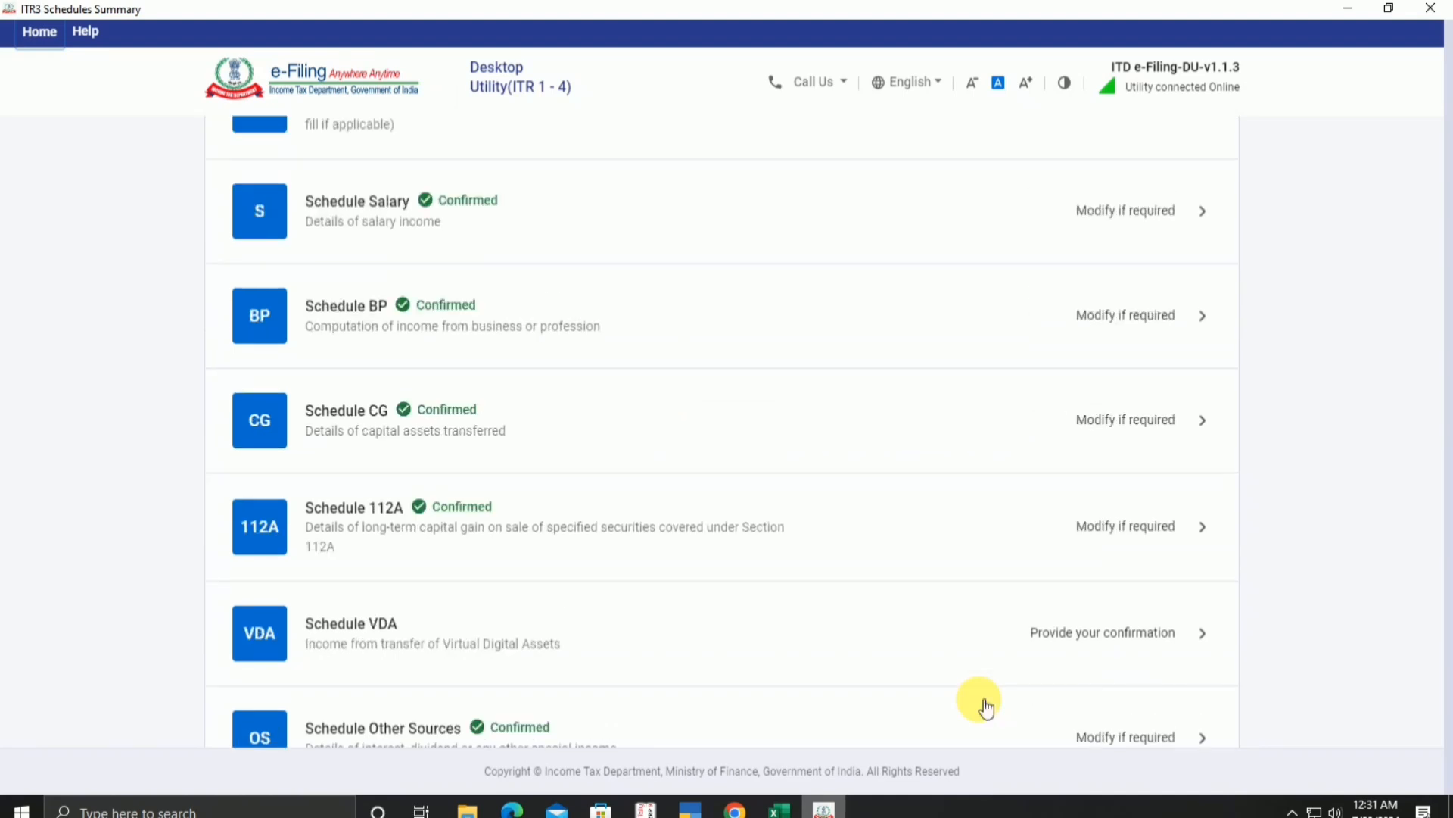
Open Schedule AMTC, review the computation of tax credit under section 115JD and confirm the schedule without edits.
scroll(976, 723, "down", 20)
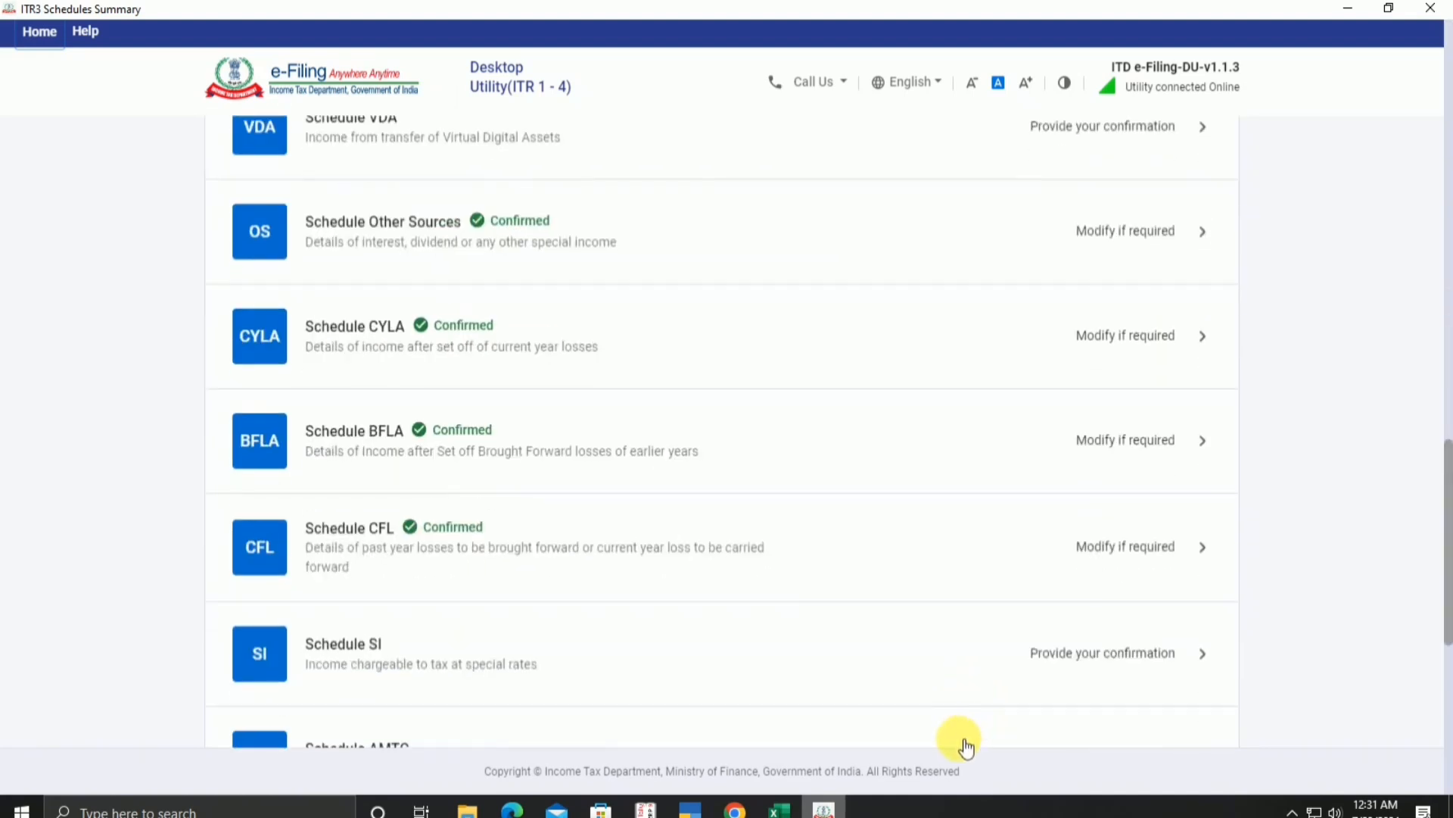
scroll(961, 735, "down", 5)
scroll(916, 613, "up", 1)
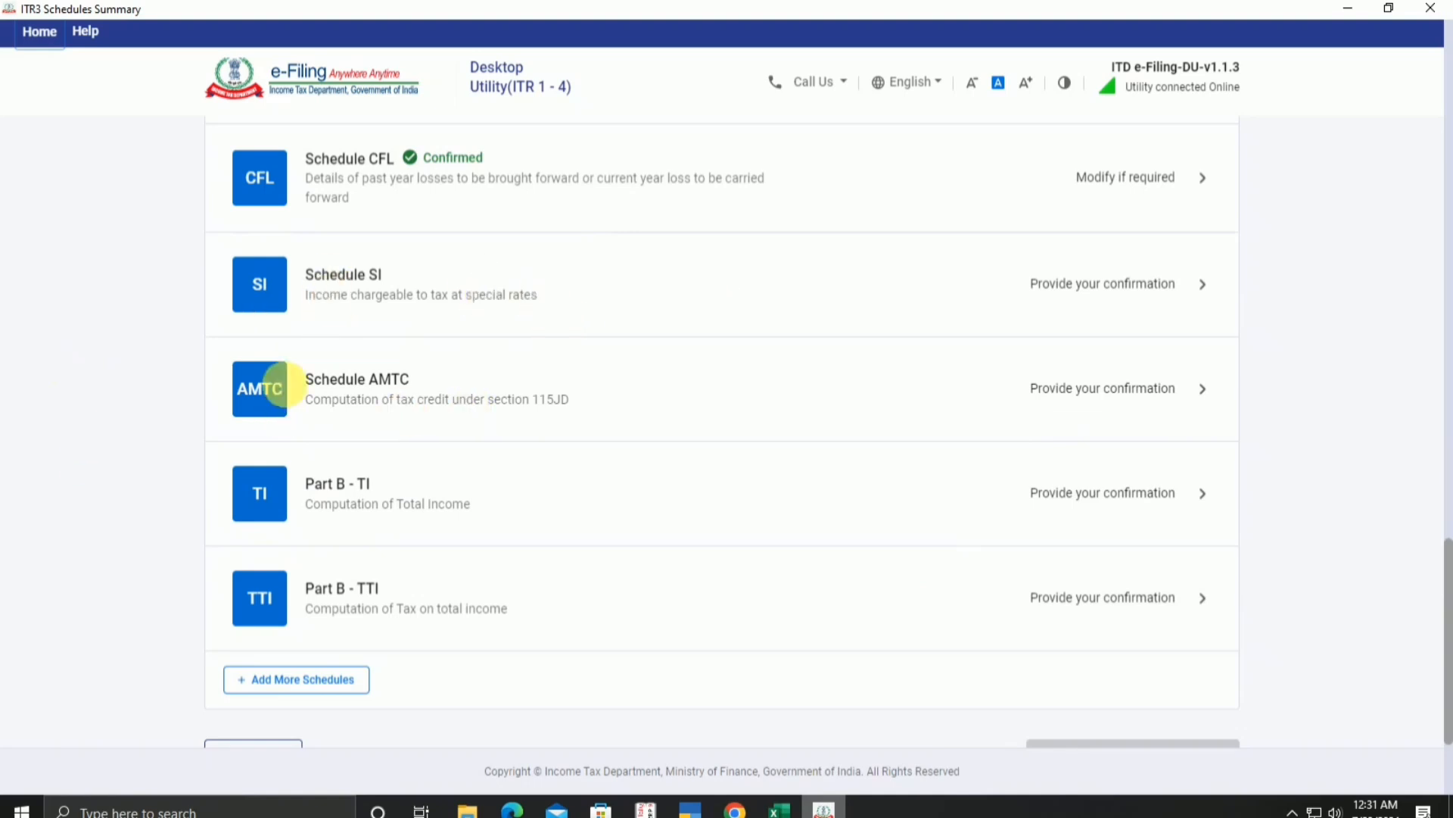
left_click(1071, 403)
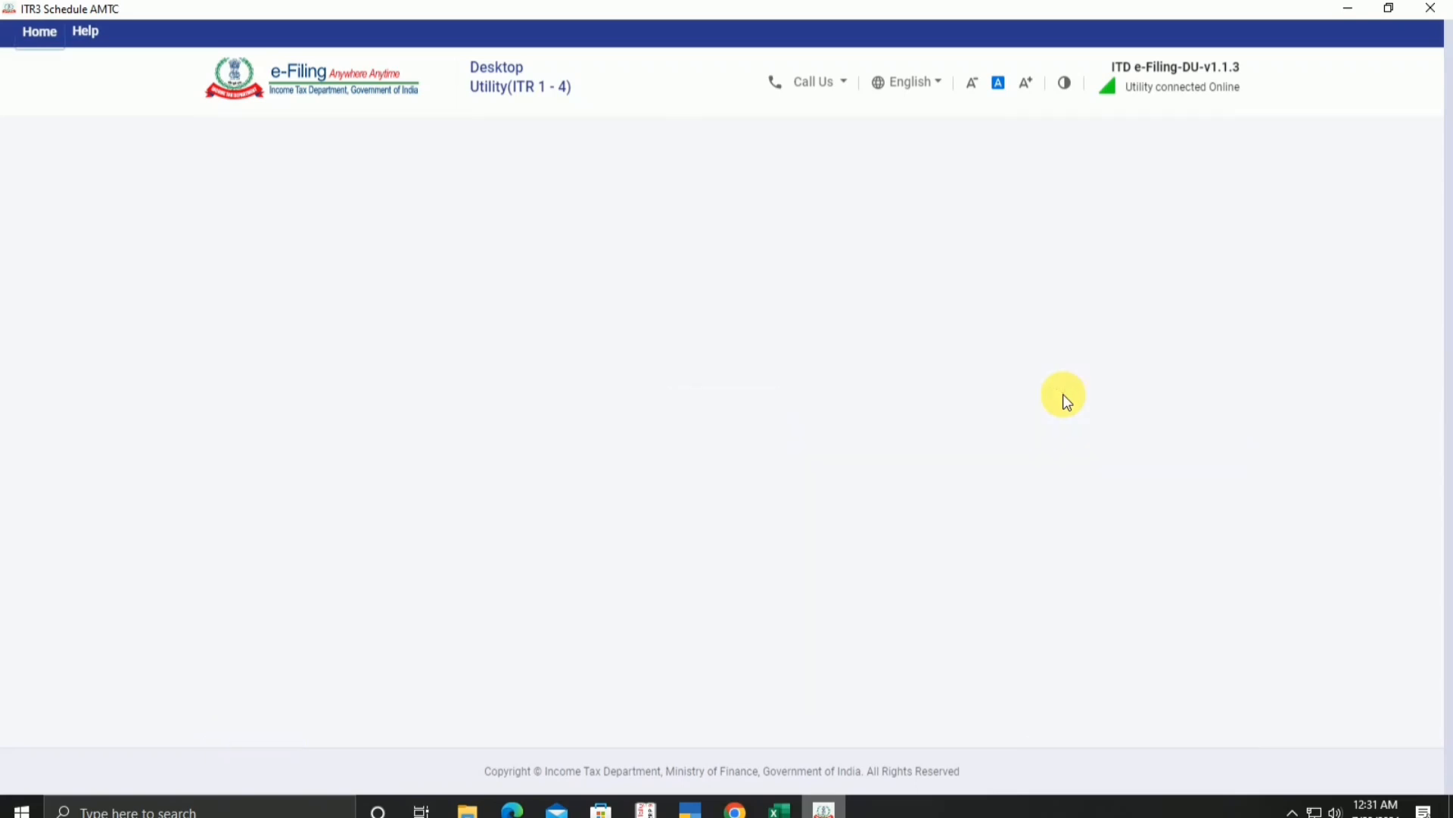
scroll(1130, 532, "down", 10)
scroll(1129, 532, "down", 2)
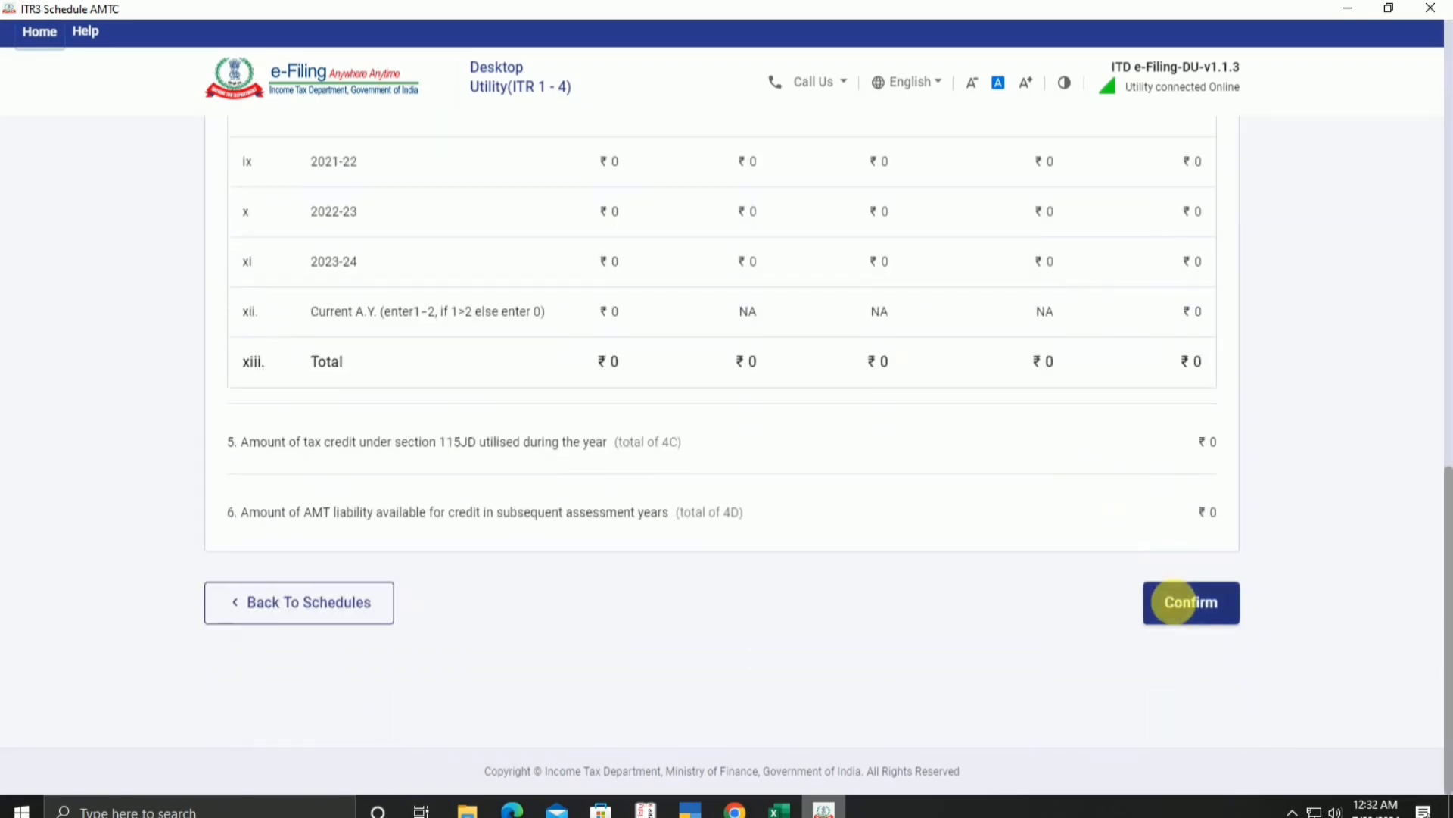
left_click(1191, 600)
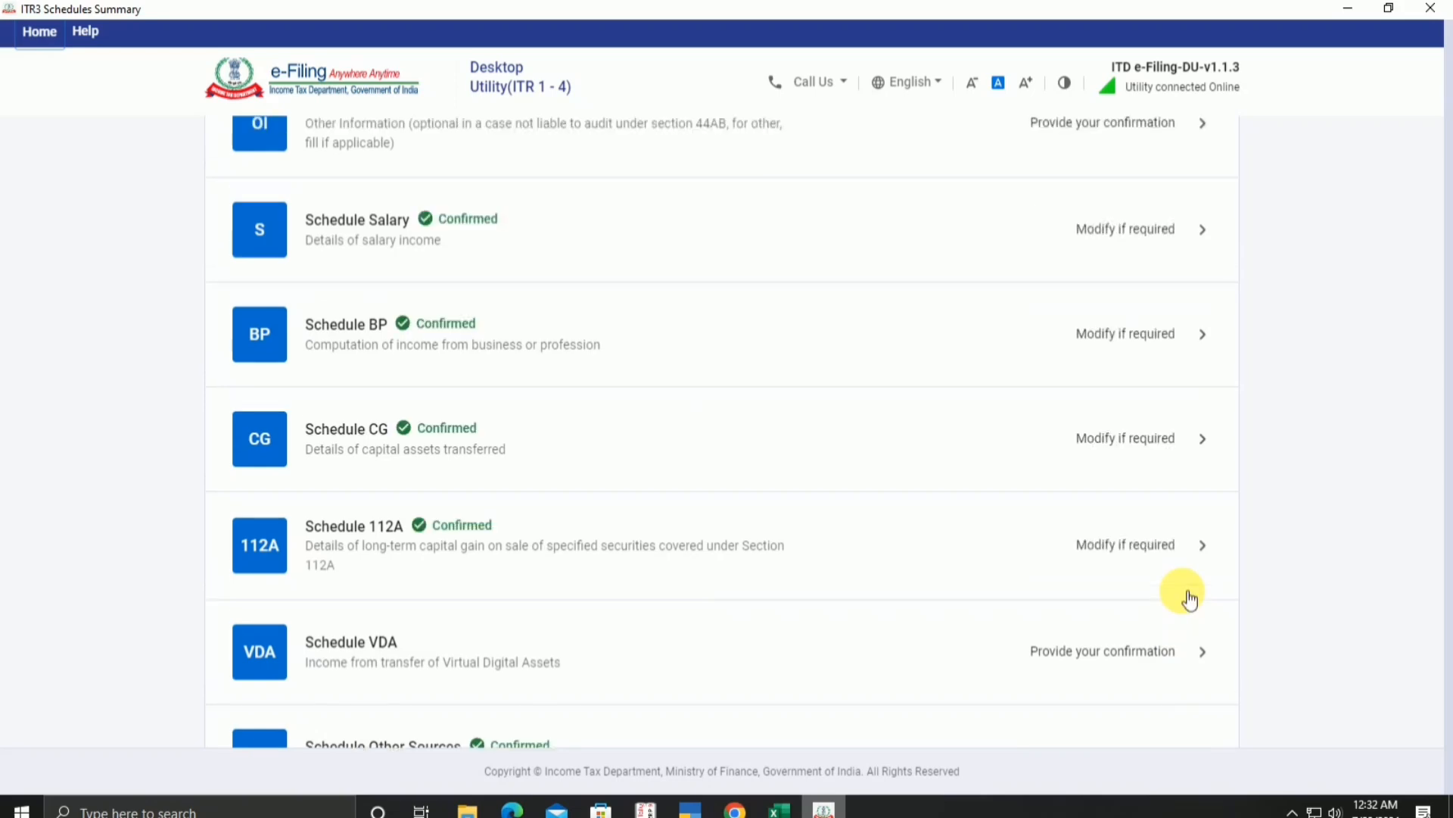
Open Part B - TI, review the computation of total income and confirm it without changes.
scroll(1190, 602, "down", 15)
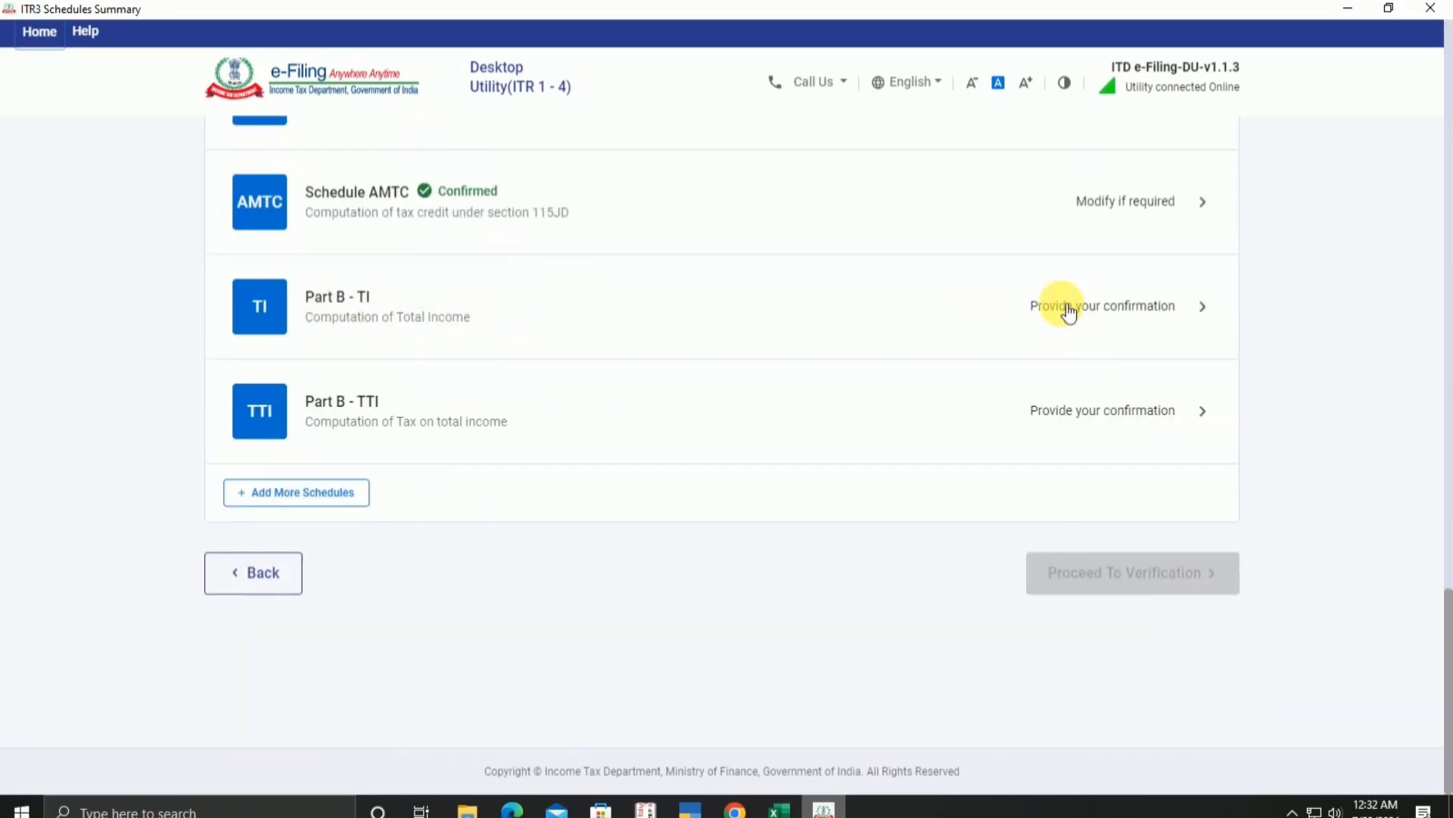
left_click(1200, 333)
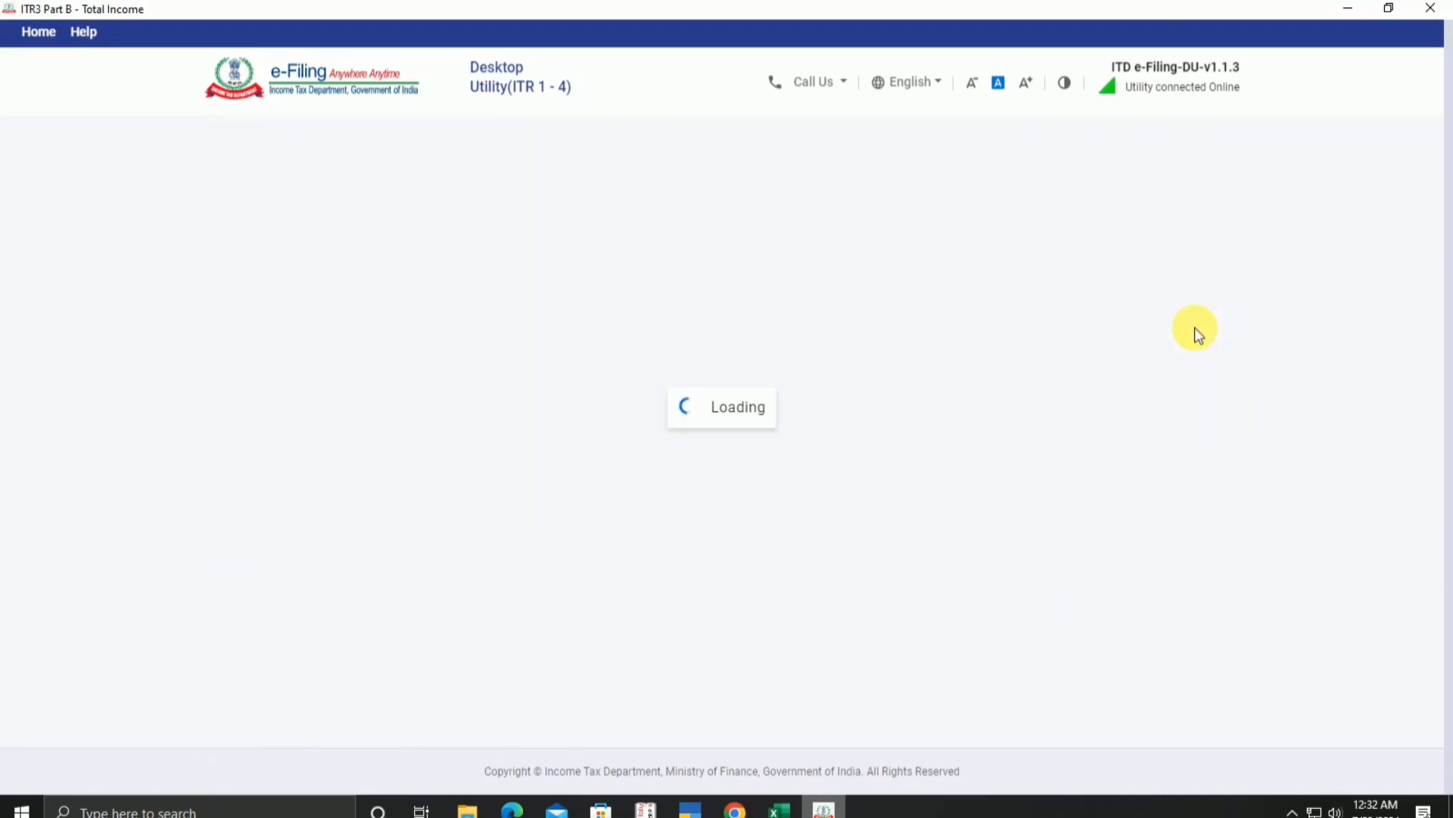
scroll(1195, 327, "down", 14)
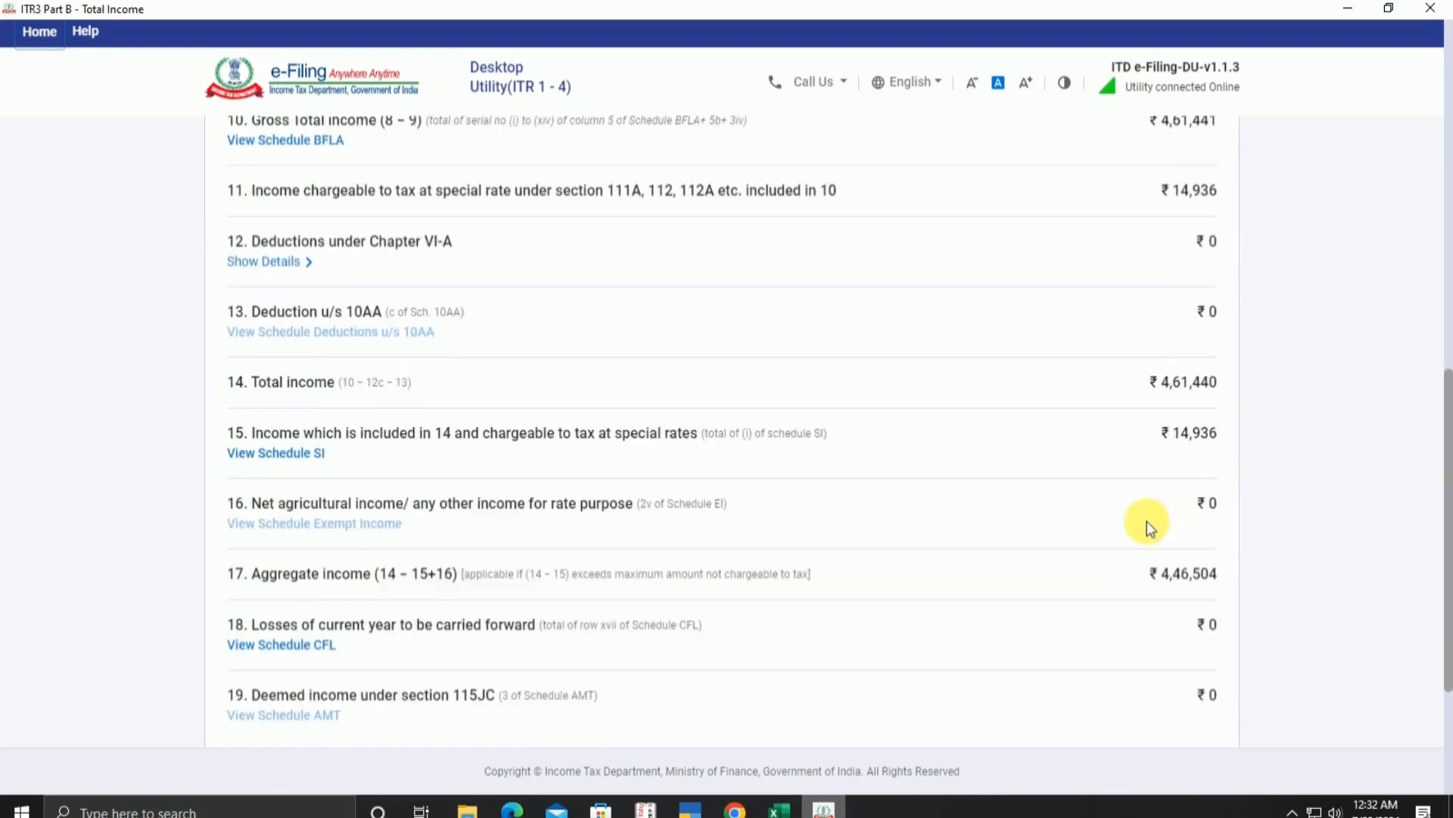
left_click(1197, 613)
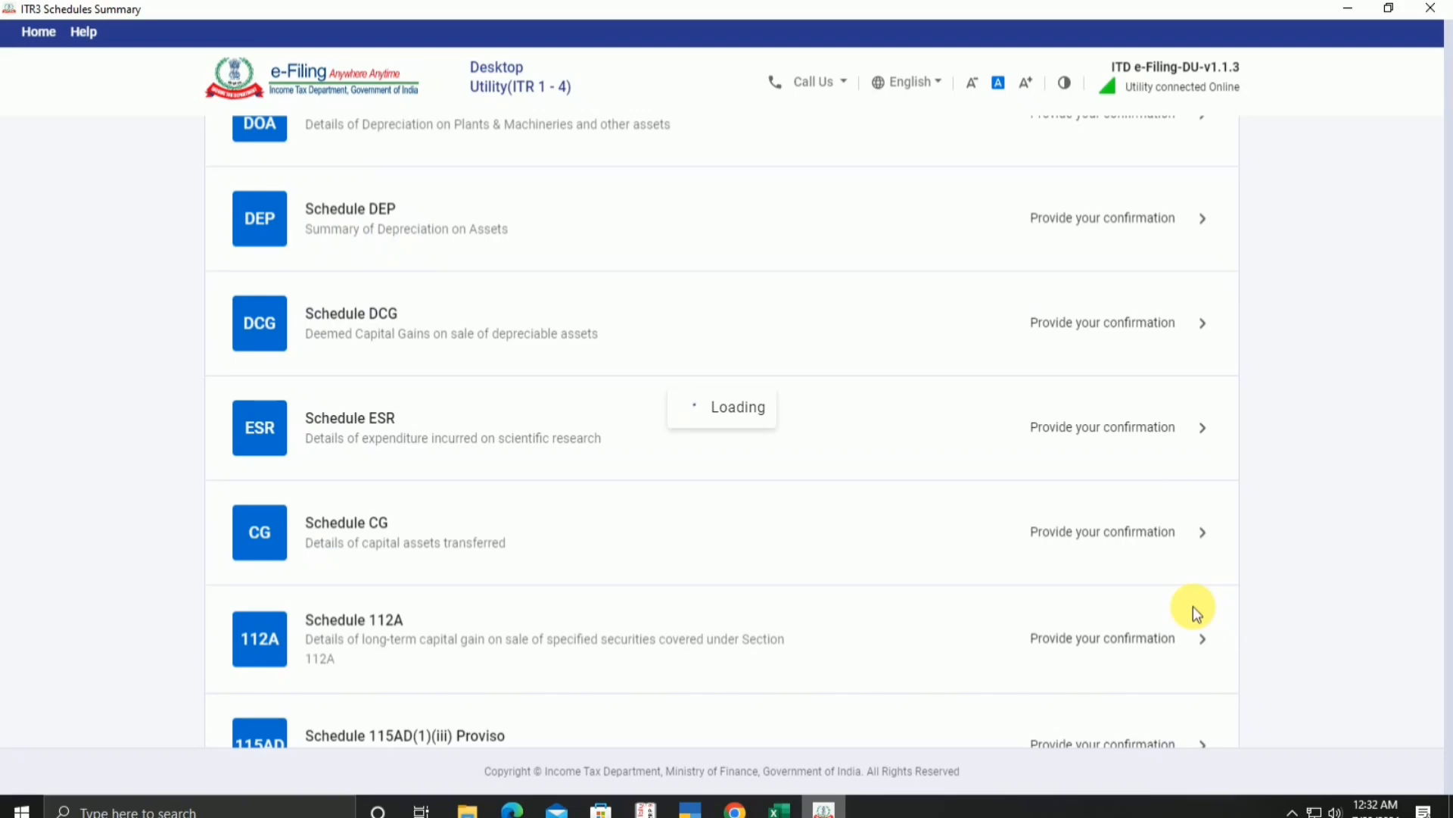
Open Part B - TTI and review the tax liability, taxes paid, amount payable and the foreign assets question.
scroll(1201, 617, "down", 20)
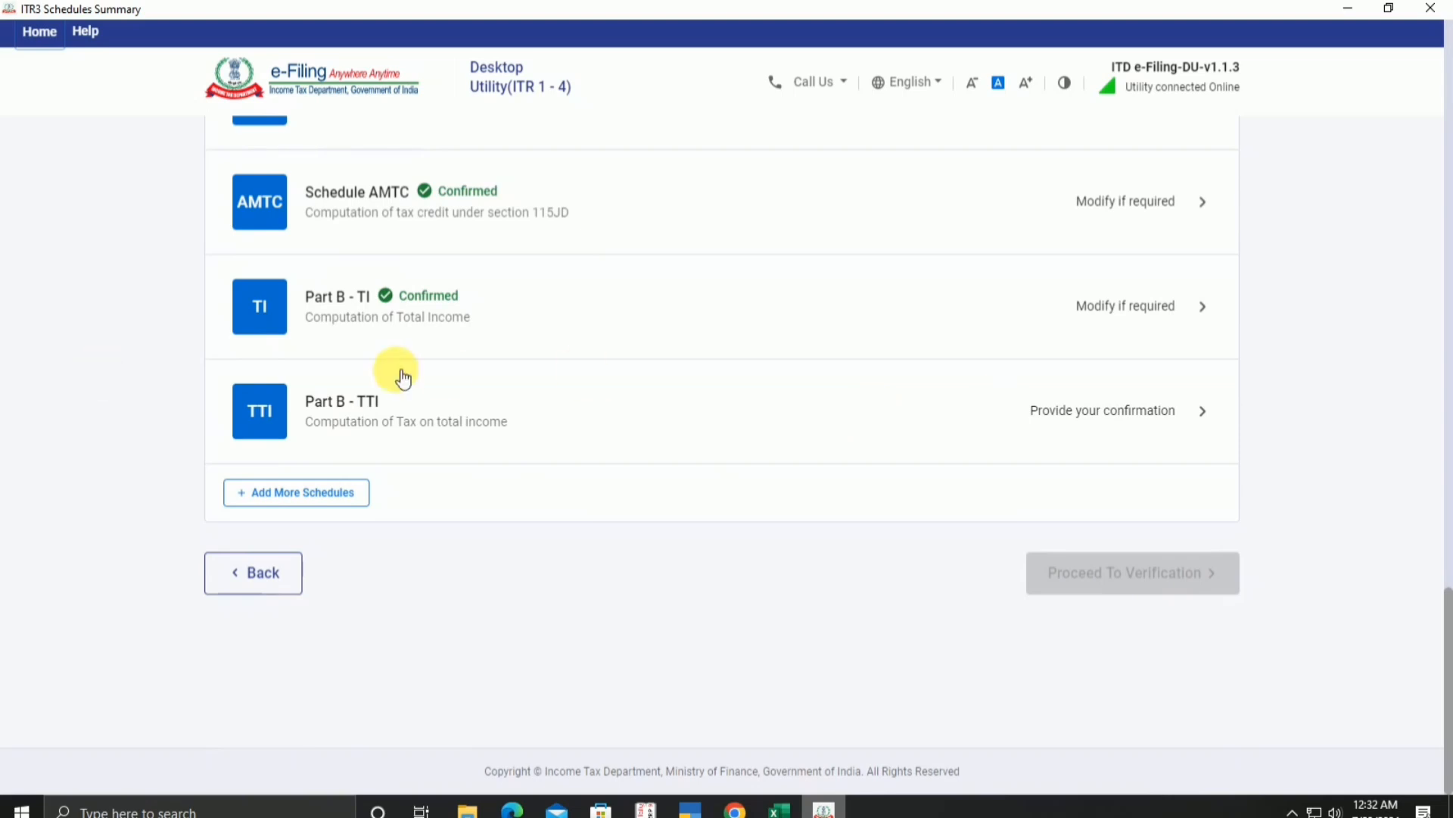
left_click(1088, 438)
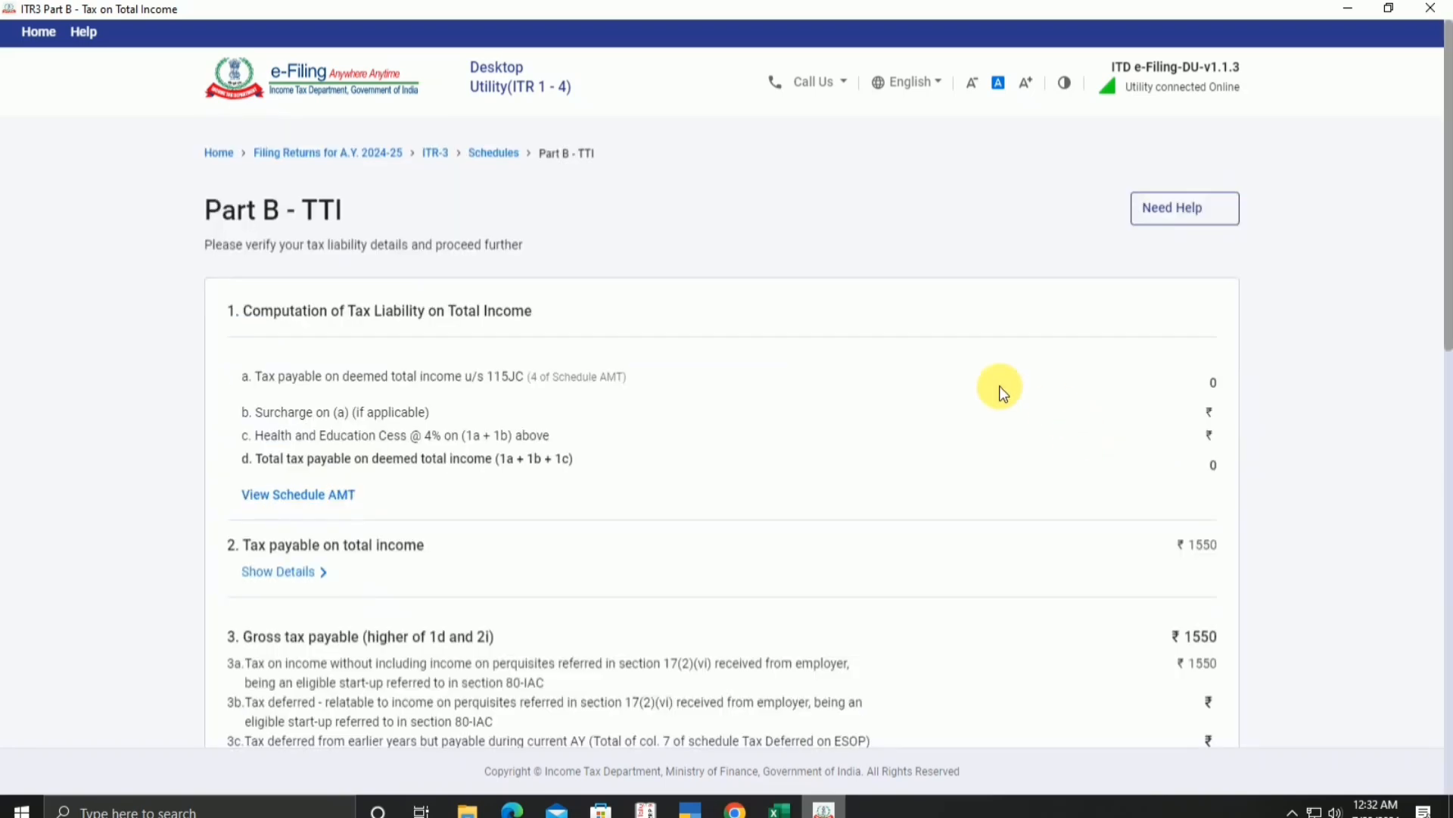
scroll(1009, 399, "down", 4)
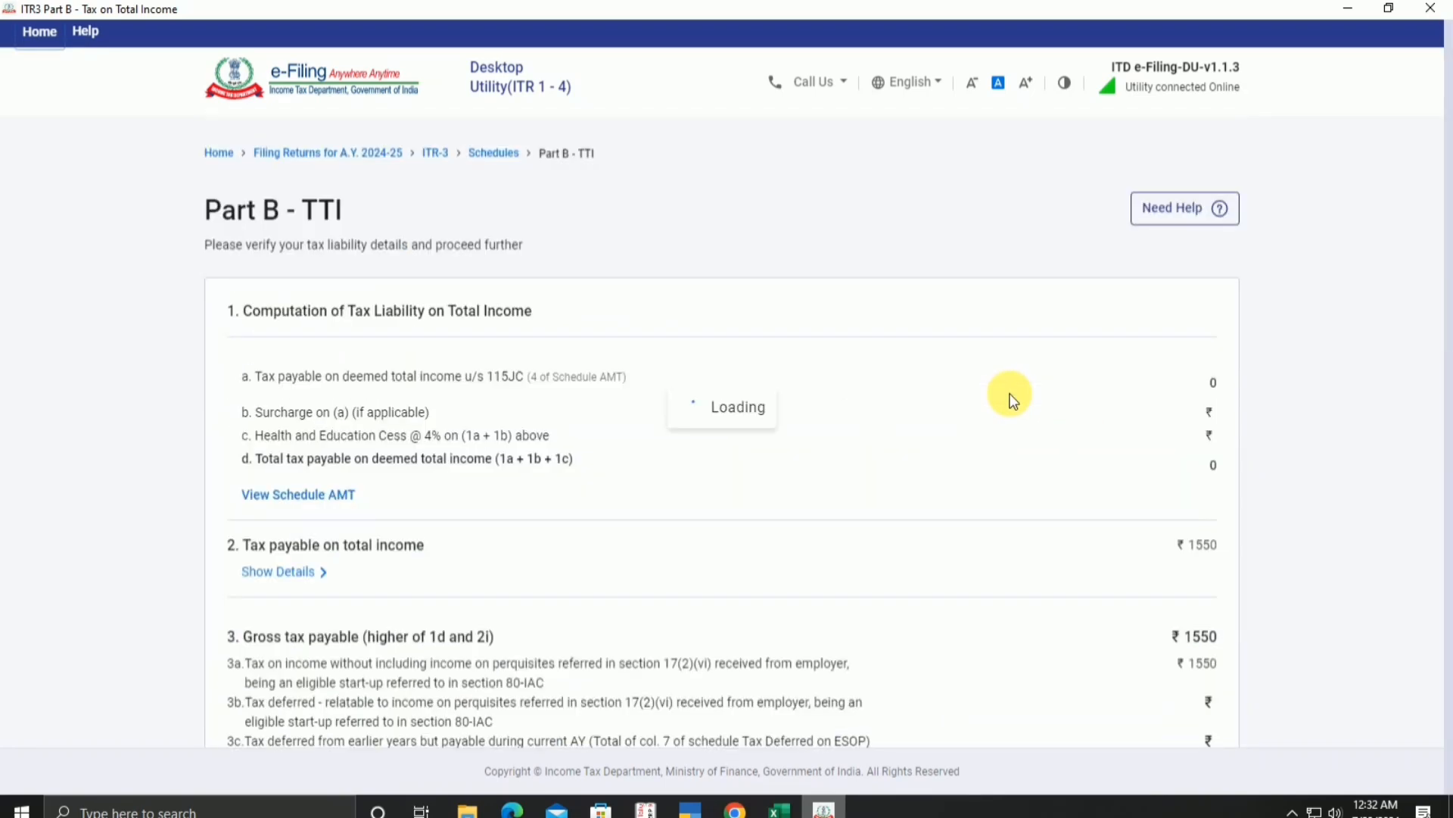
scroll(1014, 424, "down", 15)
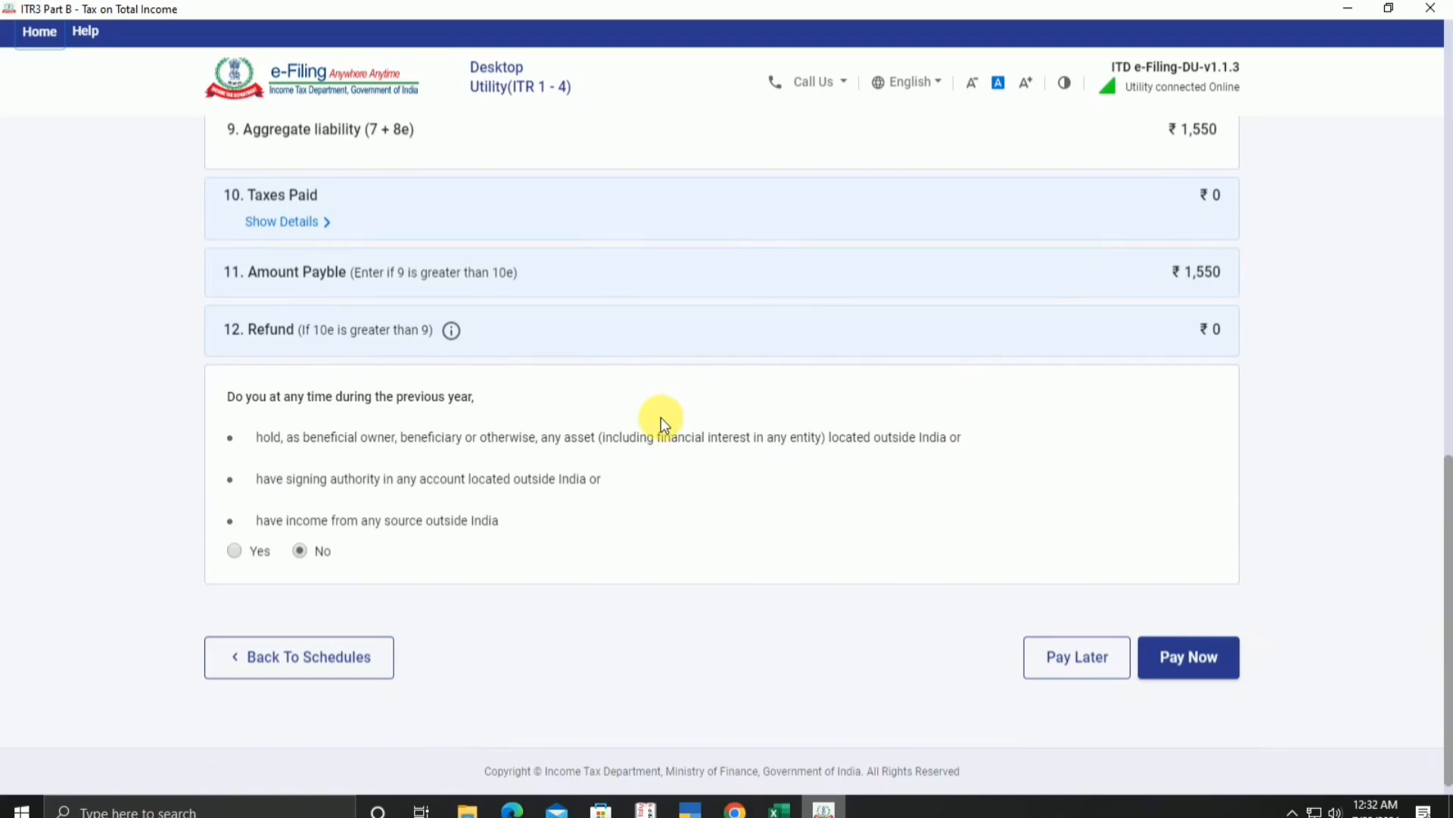
scroll(663, 423, "down", 1)
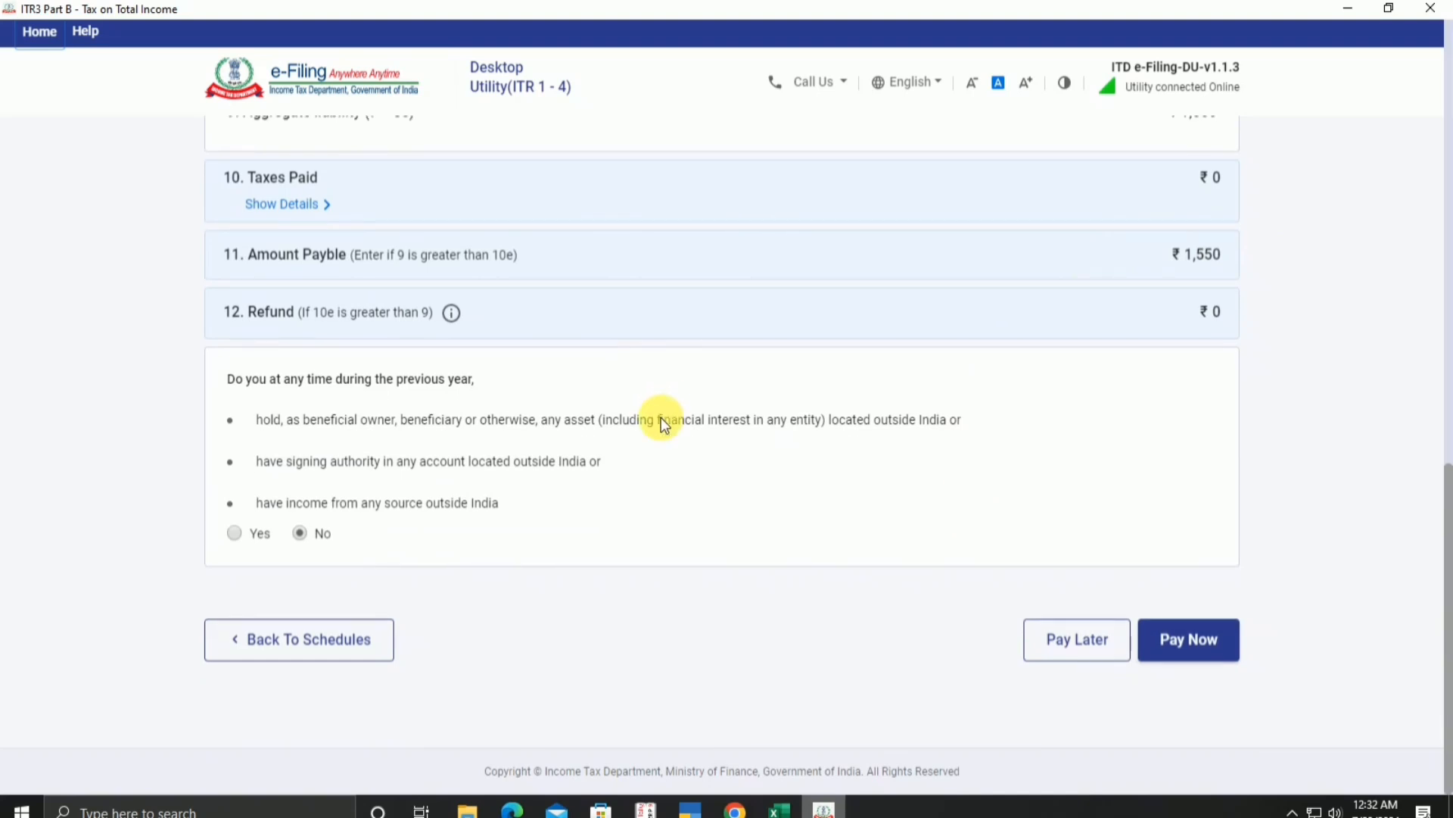